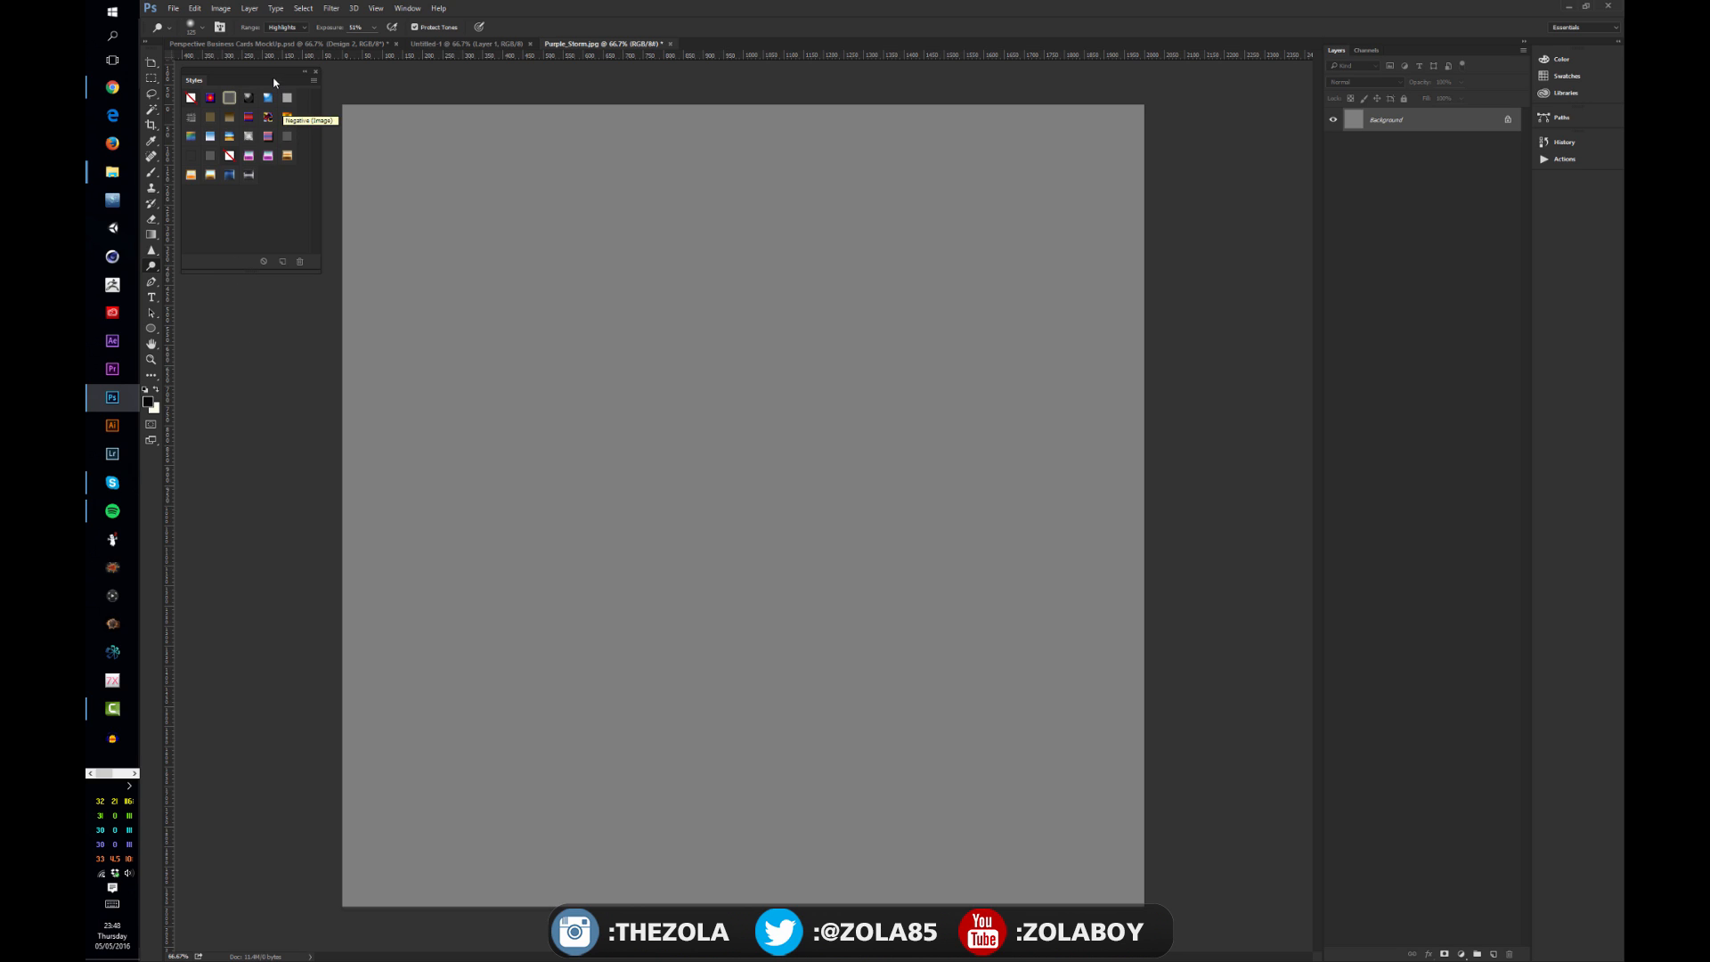
pyautogui.moveTo(274, 72); pyautogui.dragTo(278, 73)
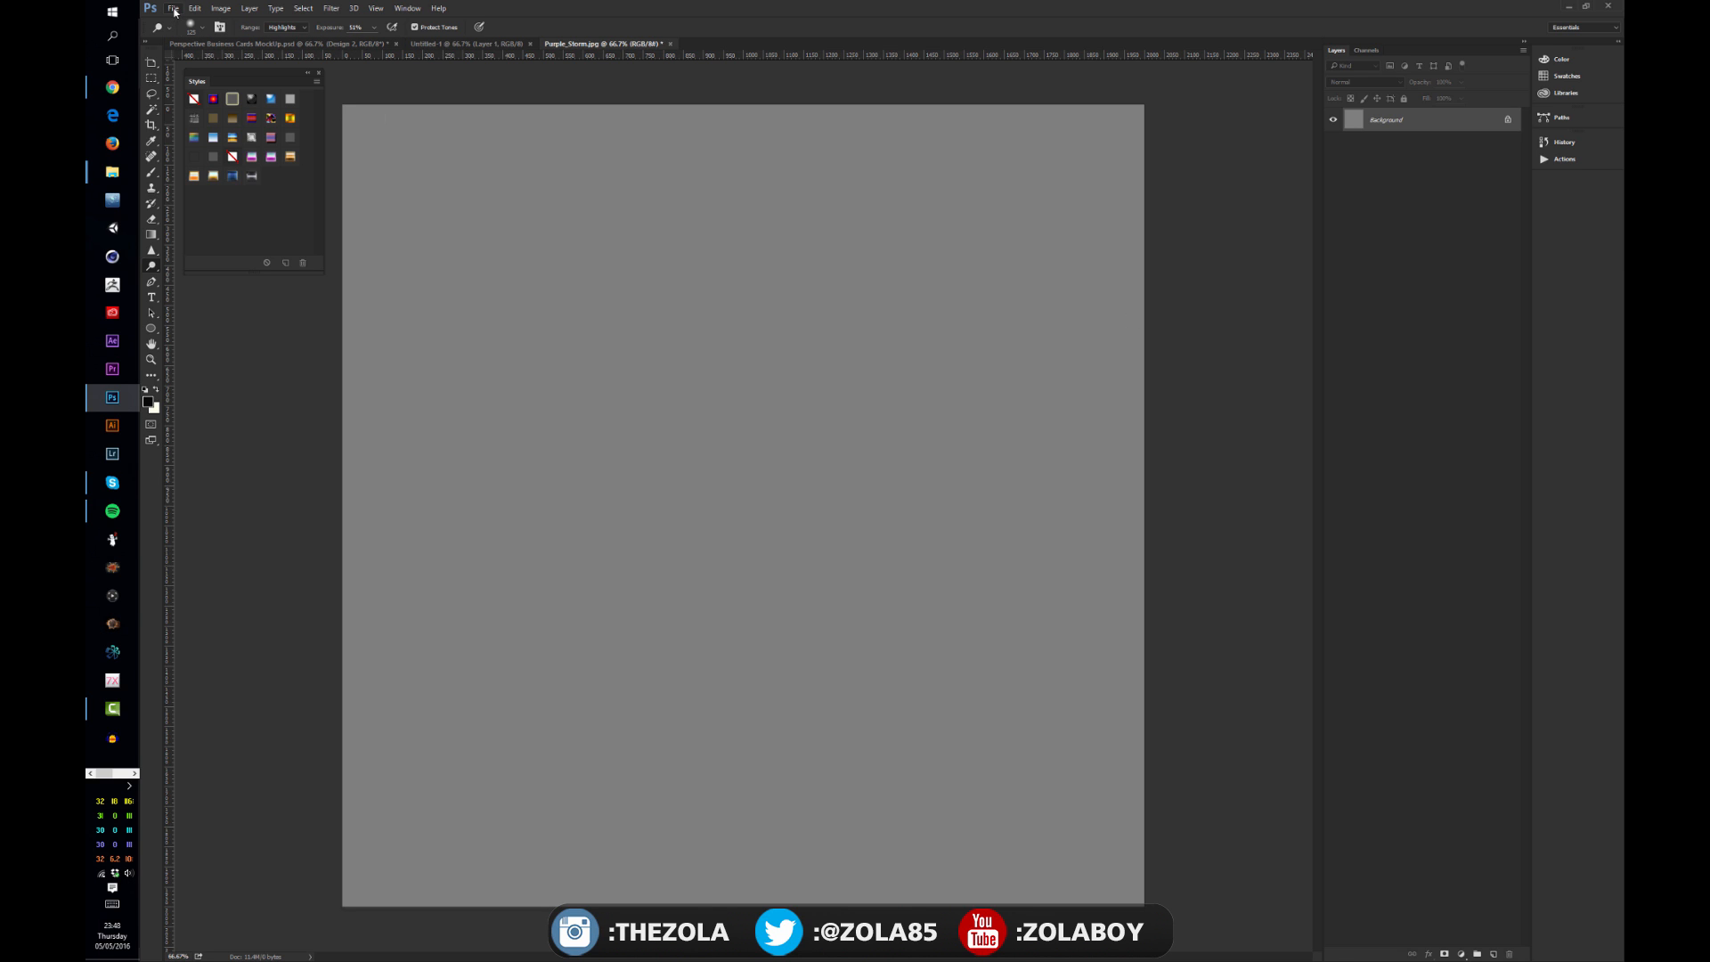
# Step: Place the Purple_Storm image as an embedded smart object filling the canvas
pyautogui.click(175, 8)
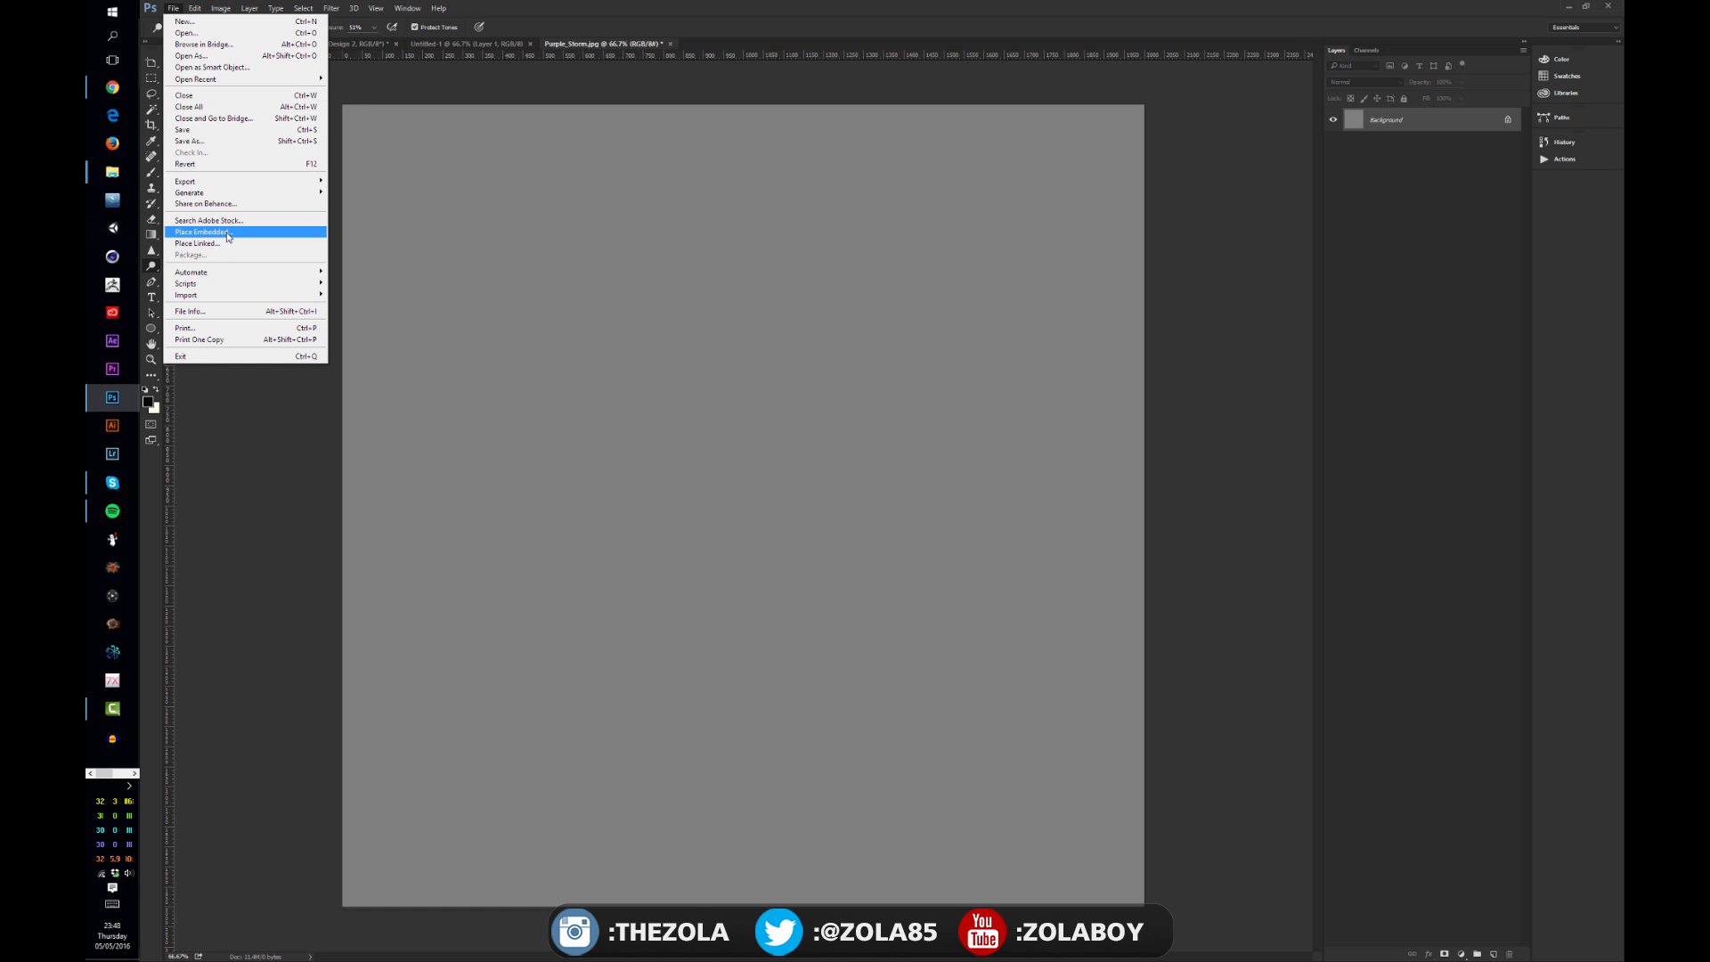
pyautogui.click(228, 234)
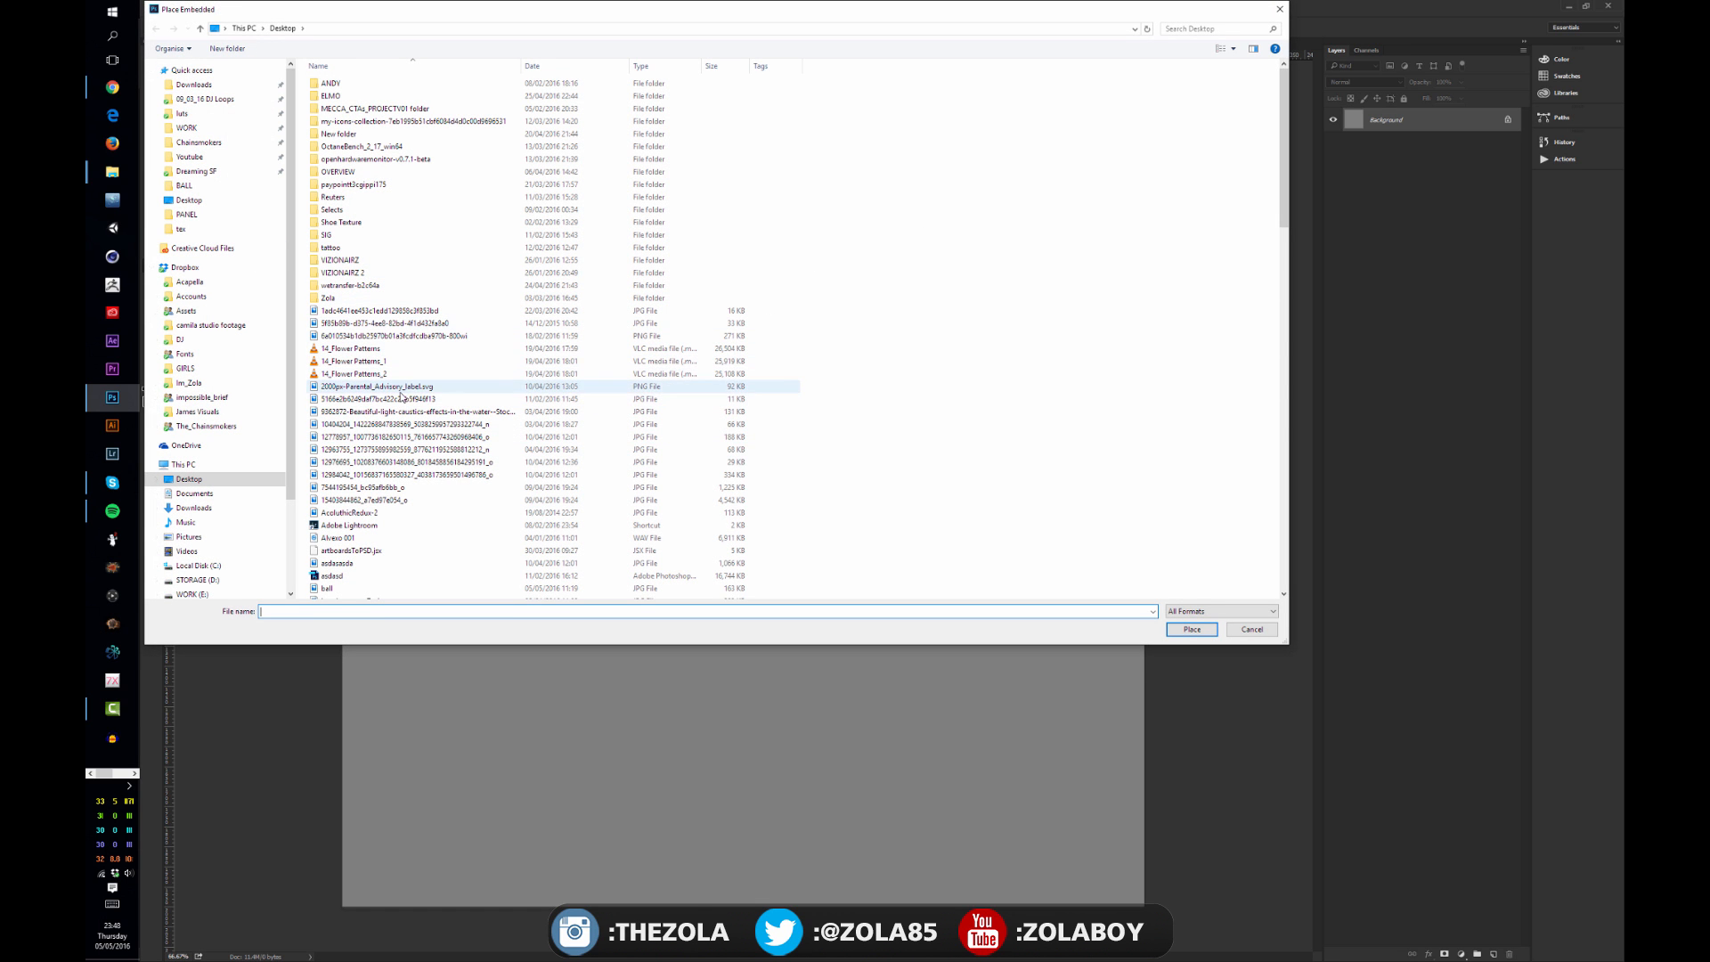
pyautogui.click(400, 391)
pyautogui.write('pu')
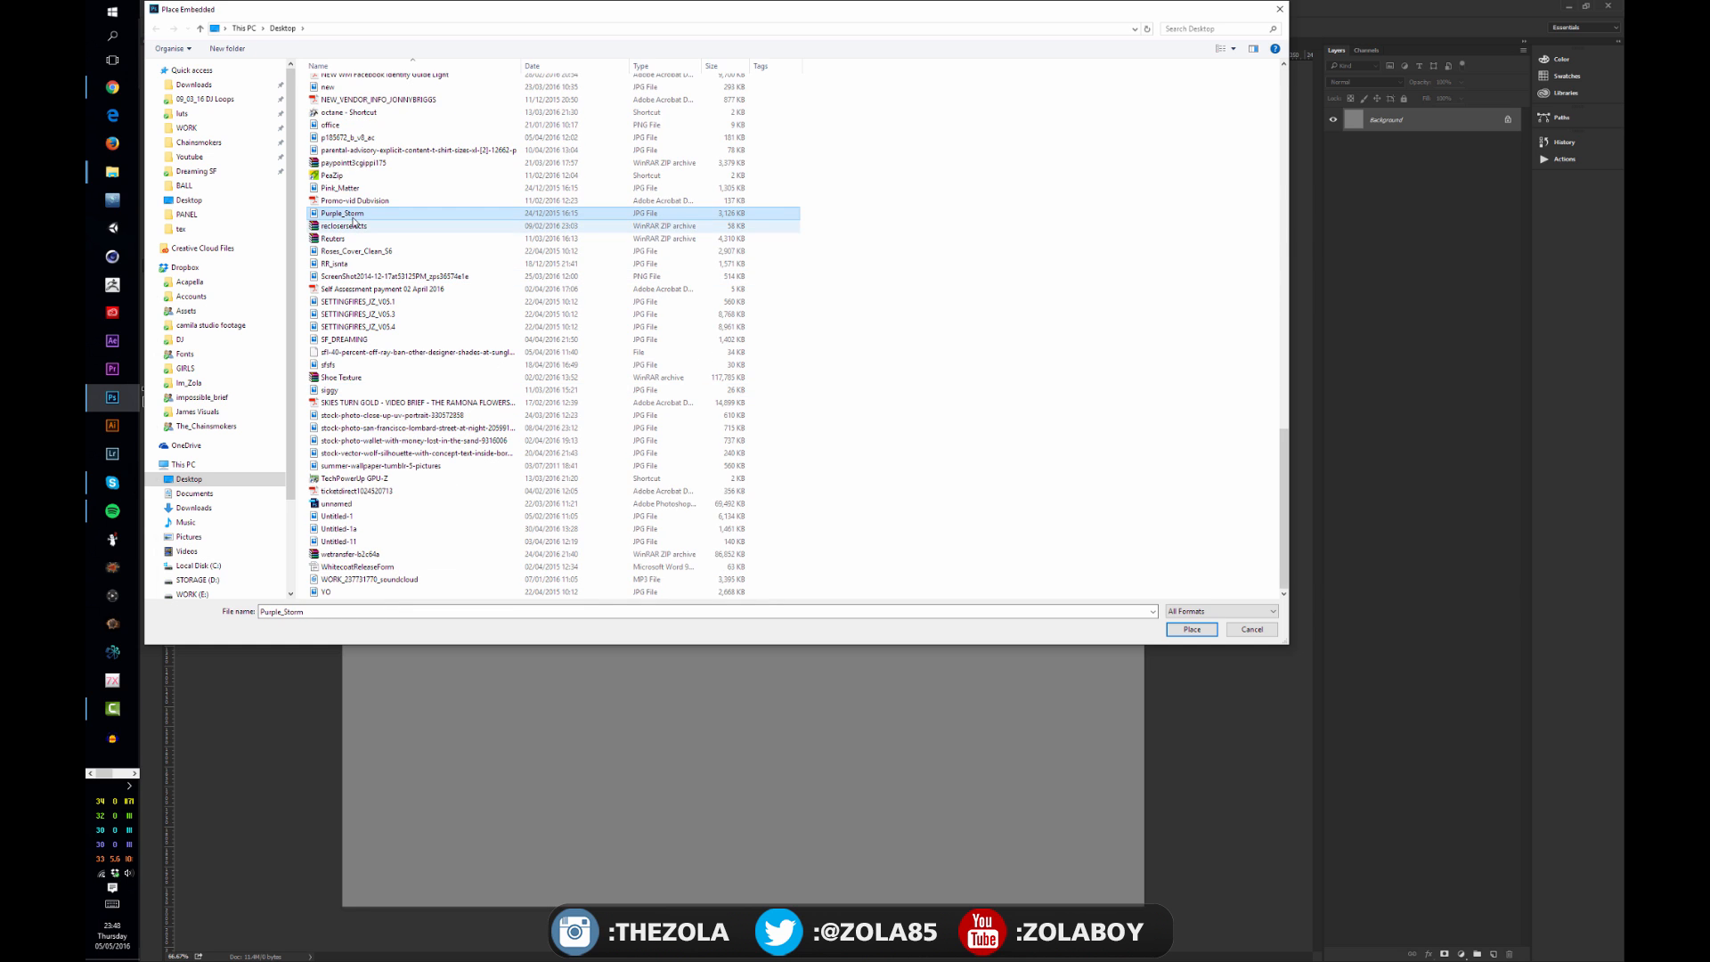
pyautogui.doubleClick(485, 215)
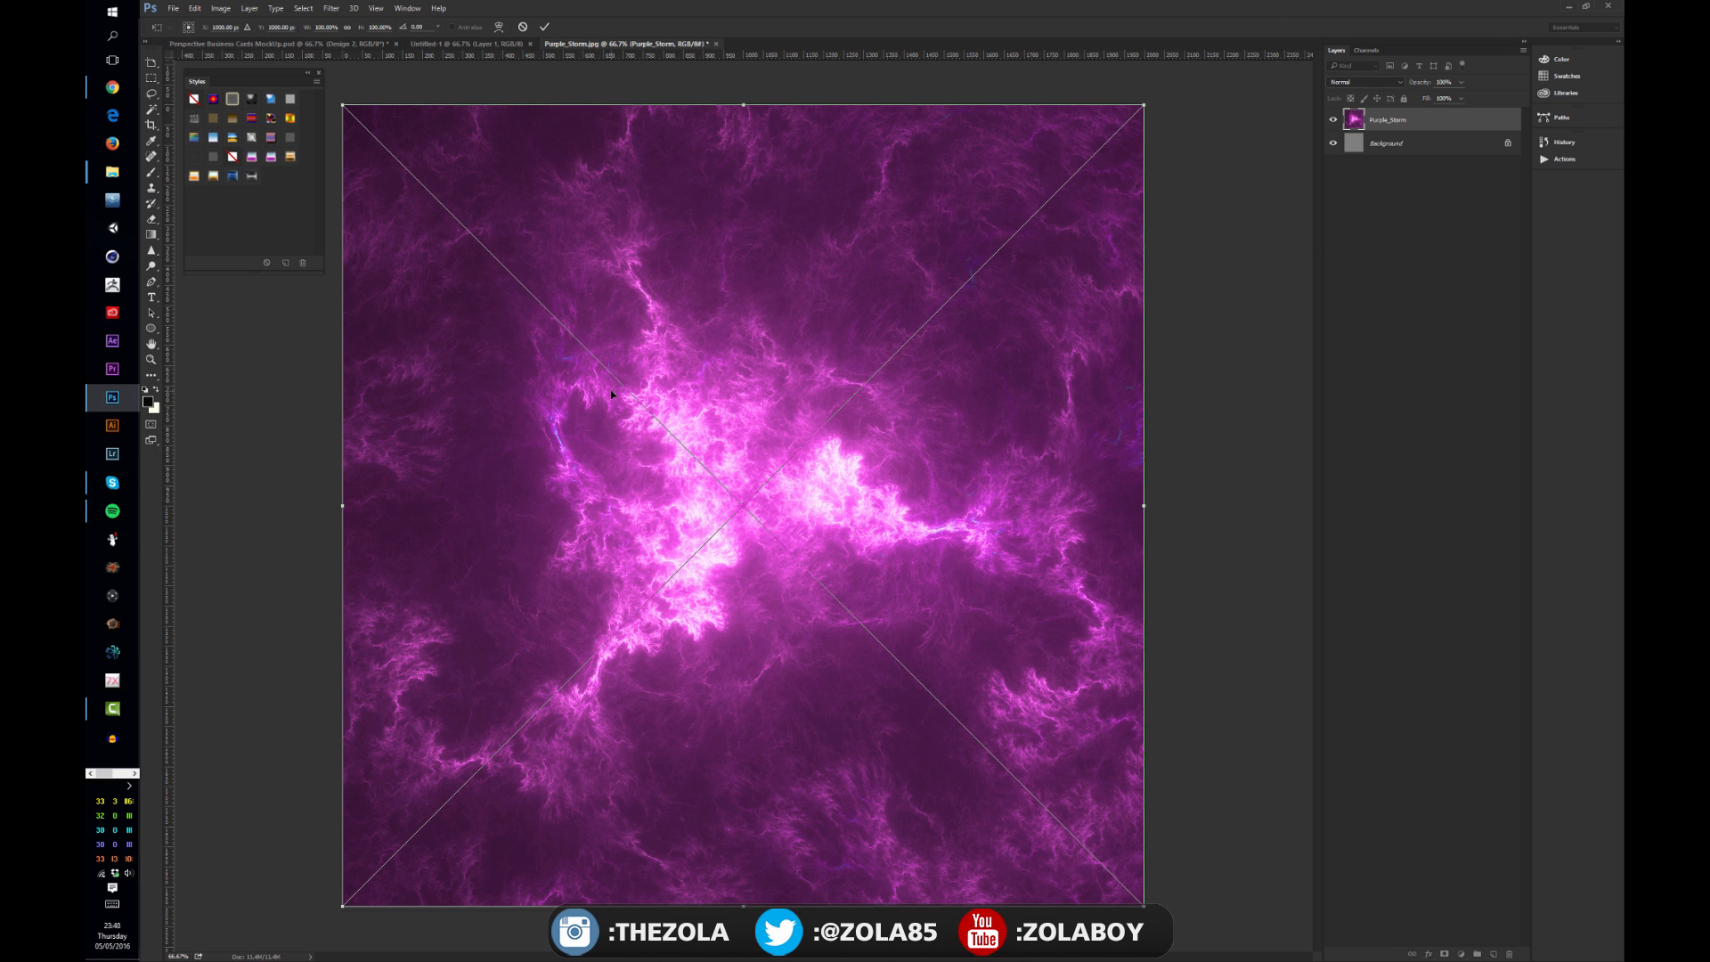
pyautogui.press('Return')
# Step: Scale the Purple_Storm smart object down to a small square in the middle of the canvas
pyautogui.press('o')
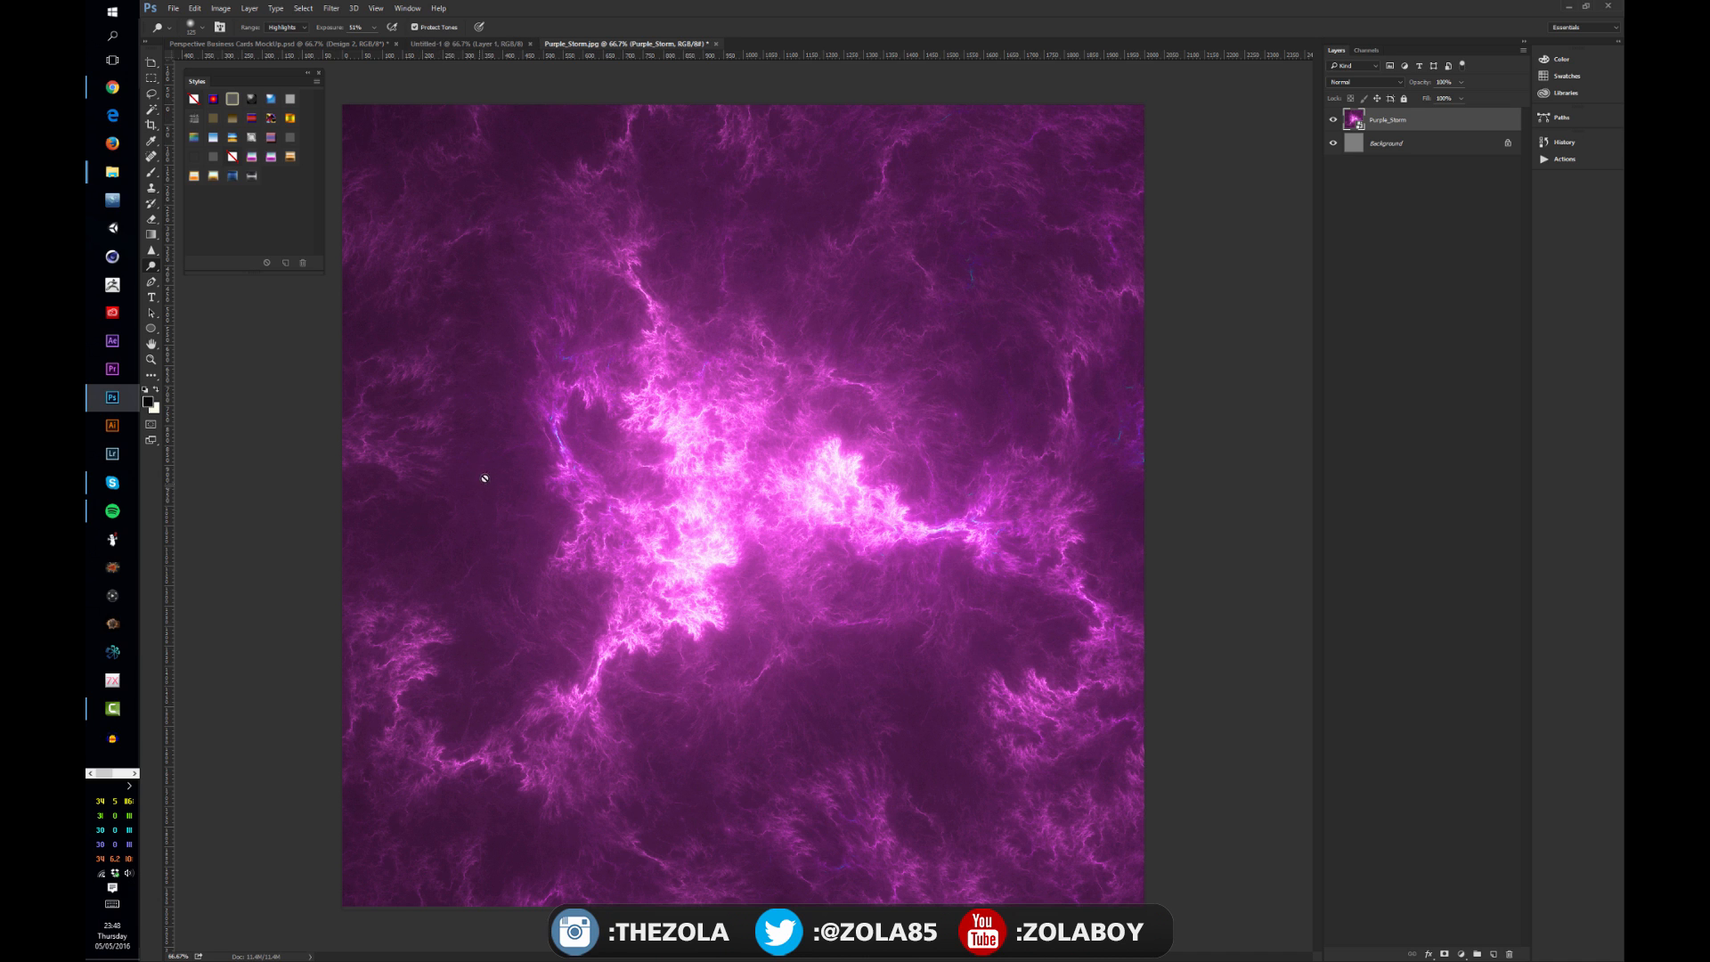
pyautogui.press('v')
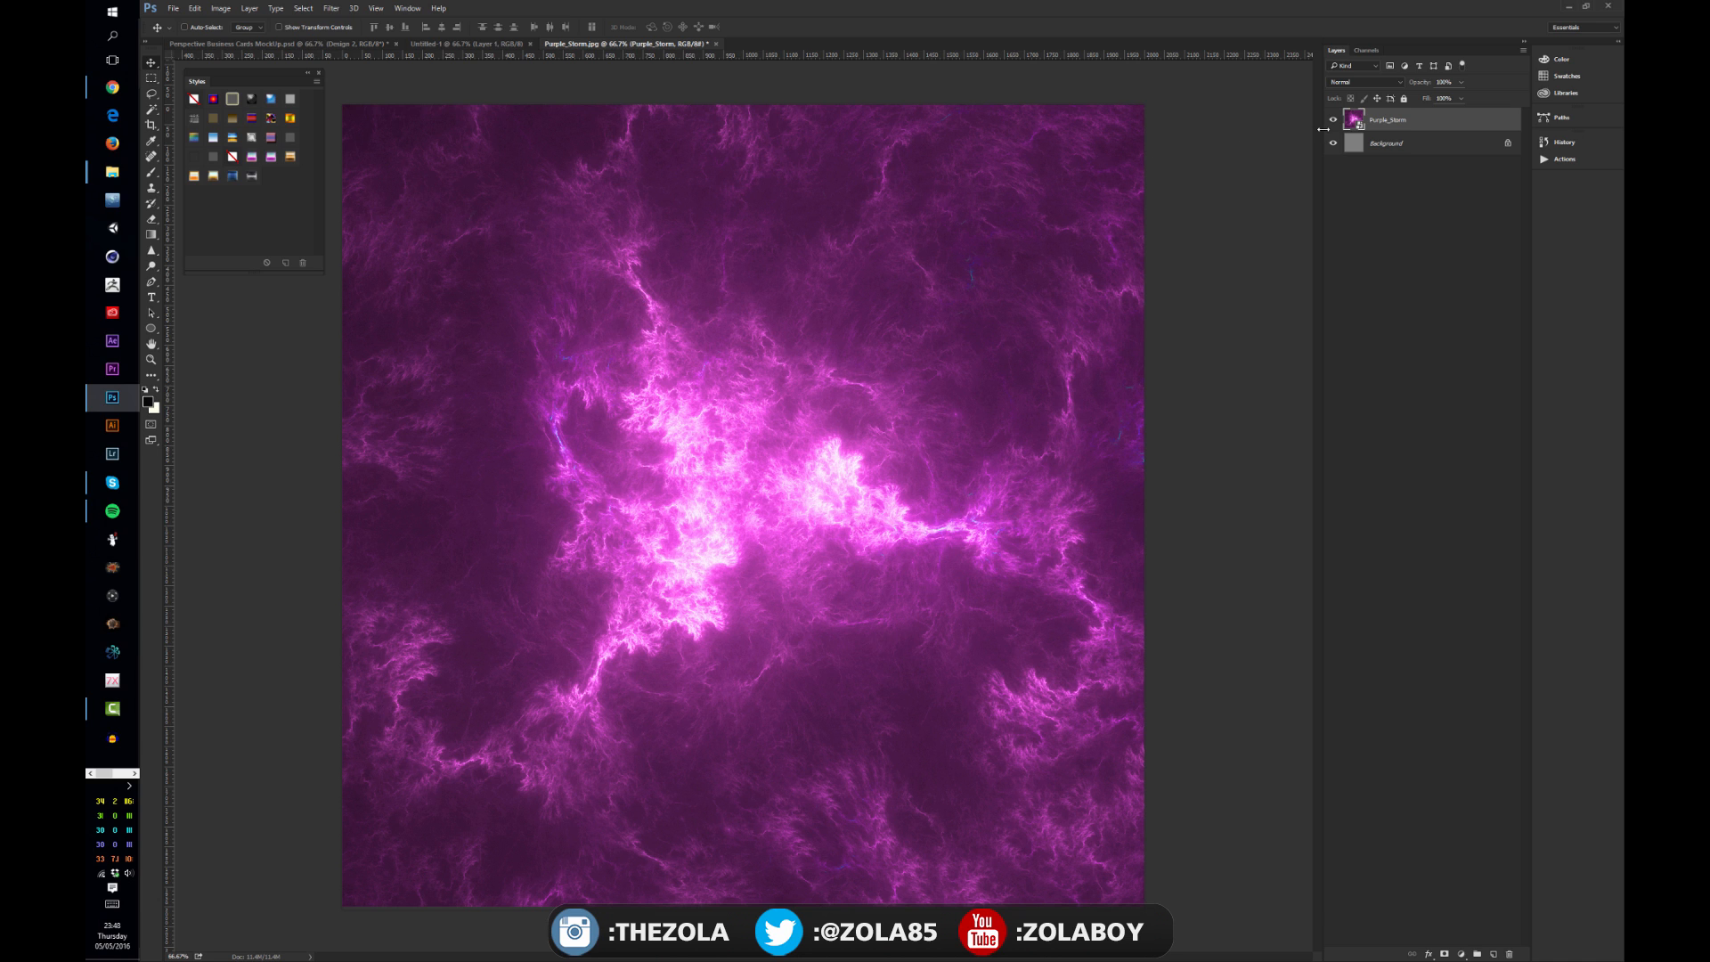
pyautogui.click(1384, 255)
pyautogui.click(1358, 124)
pyautogui.hotkey('ctrl', 't')
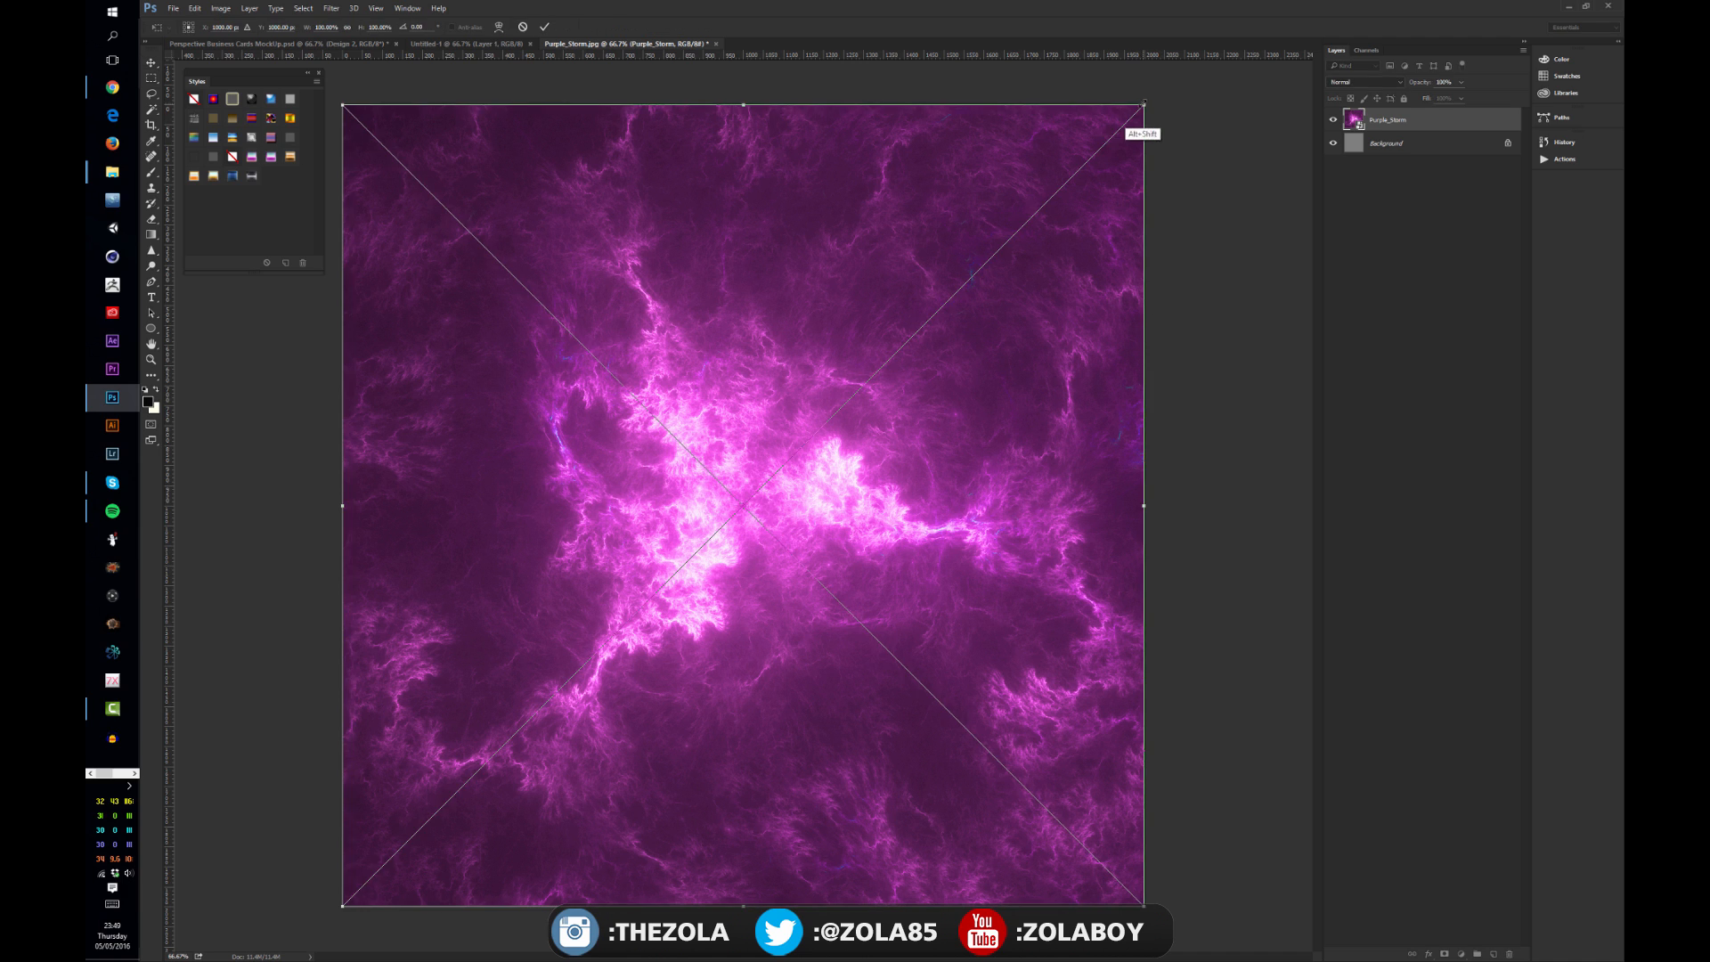
pyautogui.moveTo(1144, 107); pyautogui.dragTo(809, 350)
pyautogui.press('Return')
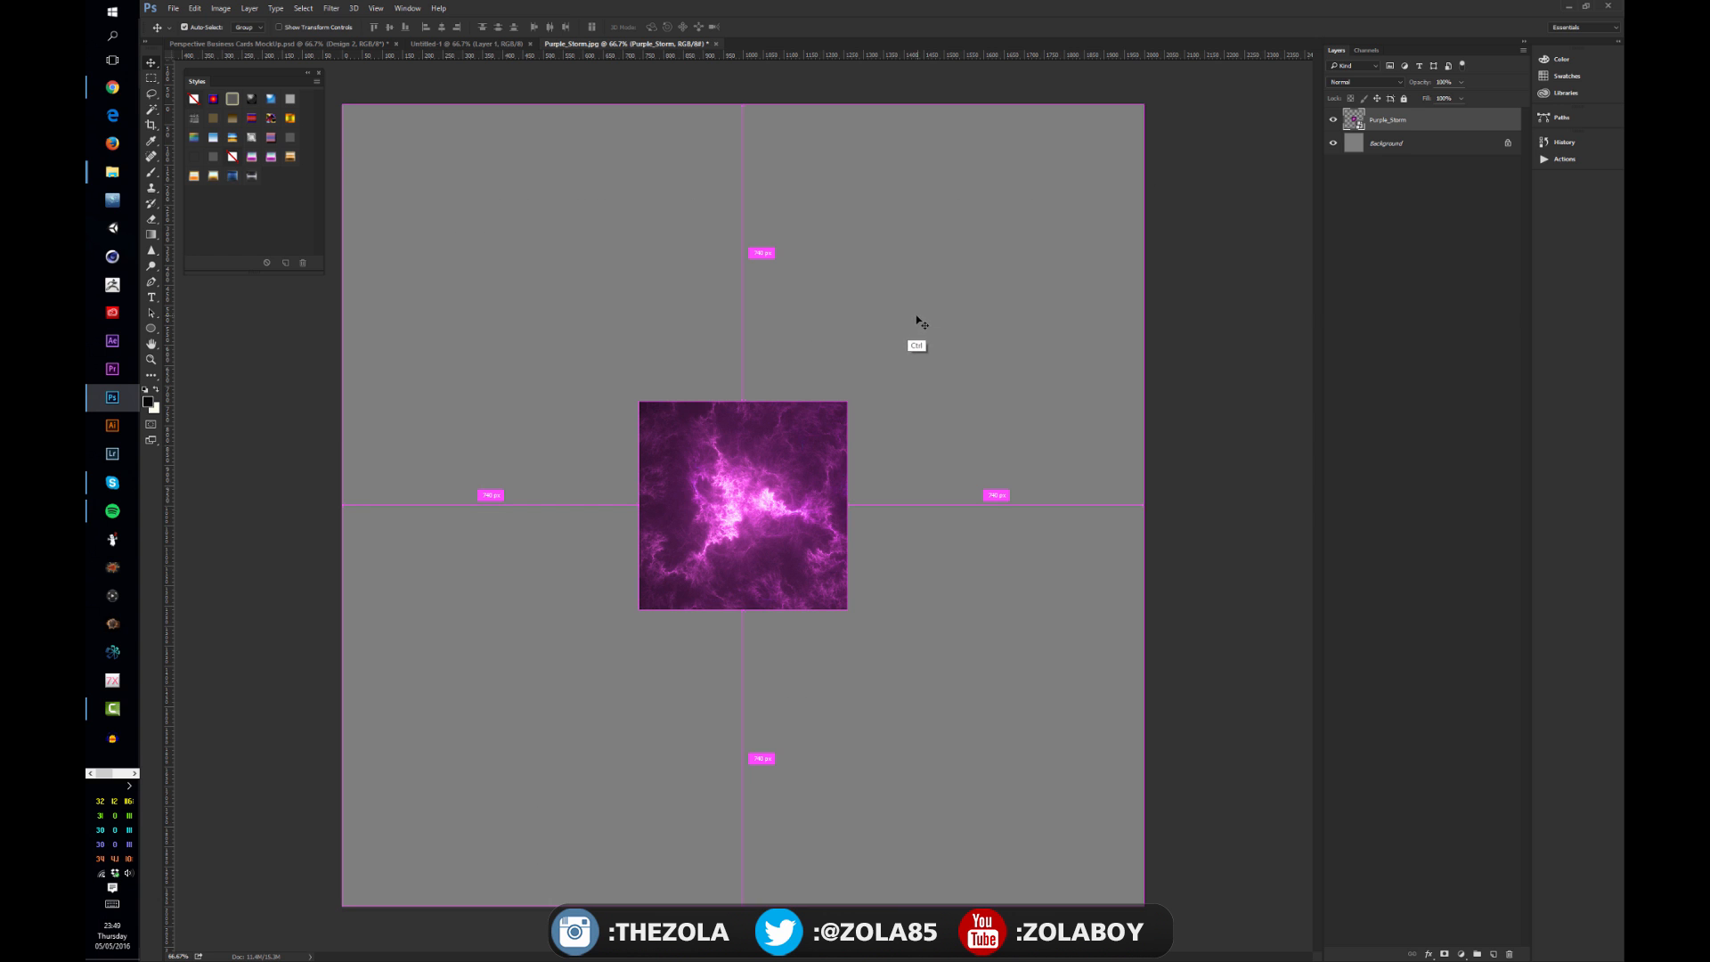
# Step: Scale the smart object back up so it fills the whole canvas again
pyautogui.hotkey('ctrl', 't')
pyautogui.moveTo(849, 400); pyautogui.dragTo(1202, 154)
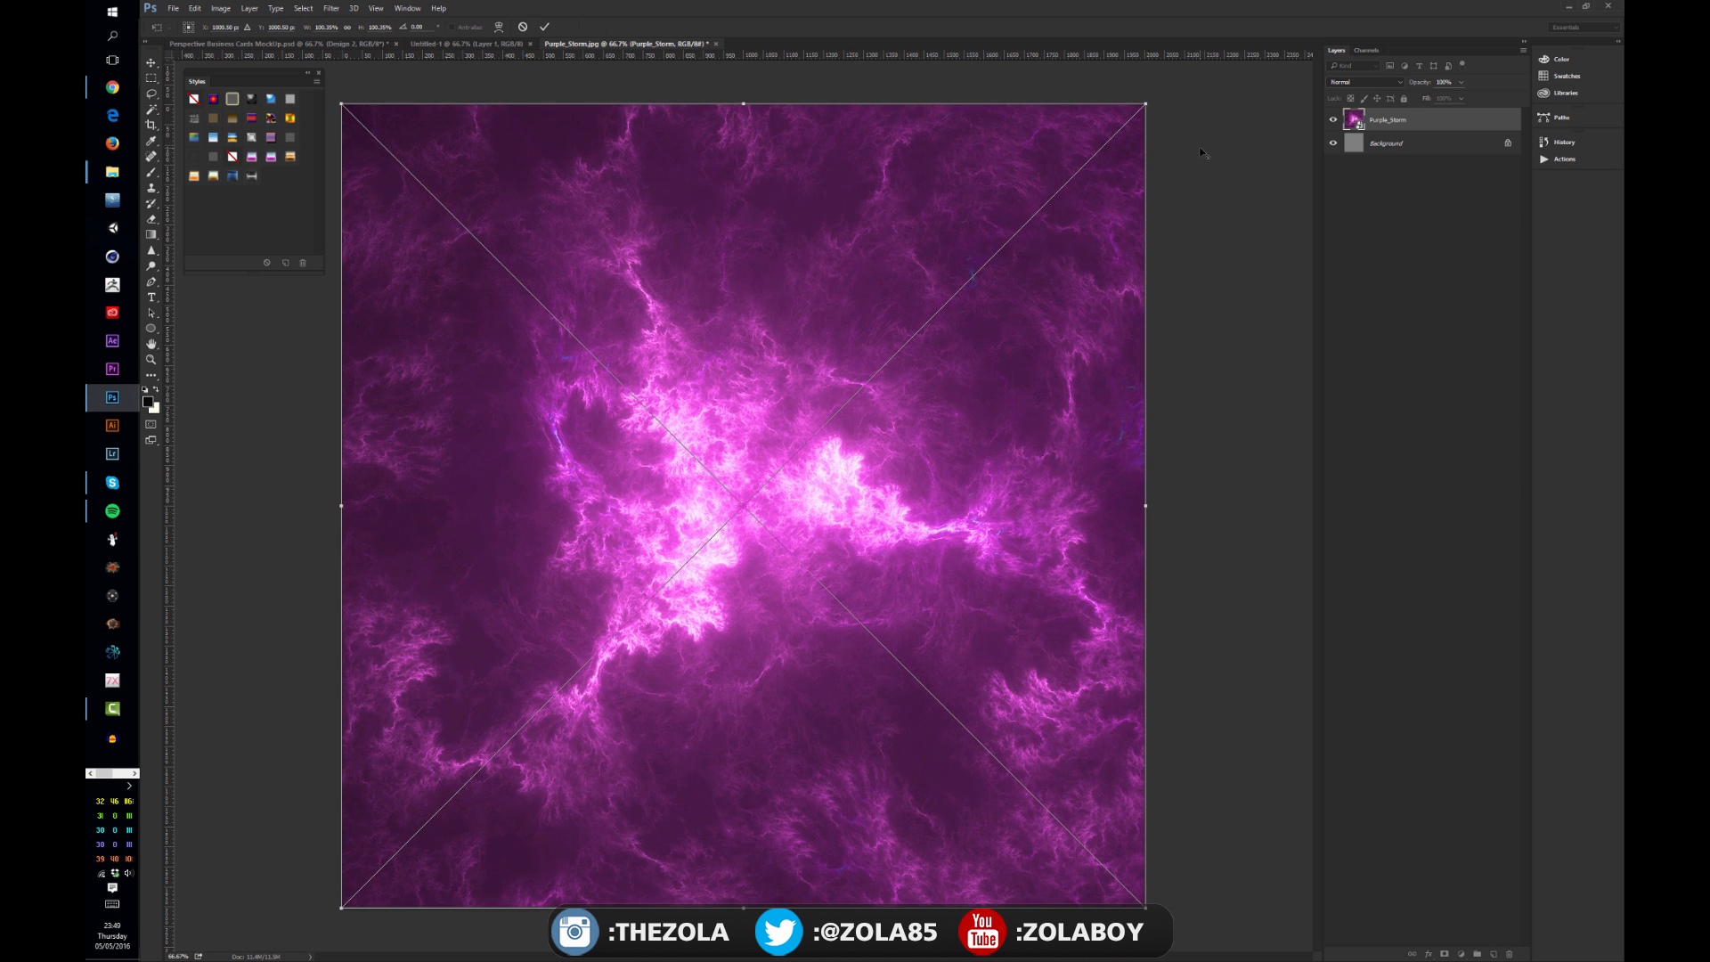
pyautogui.press('Return')
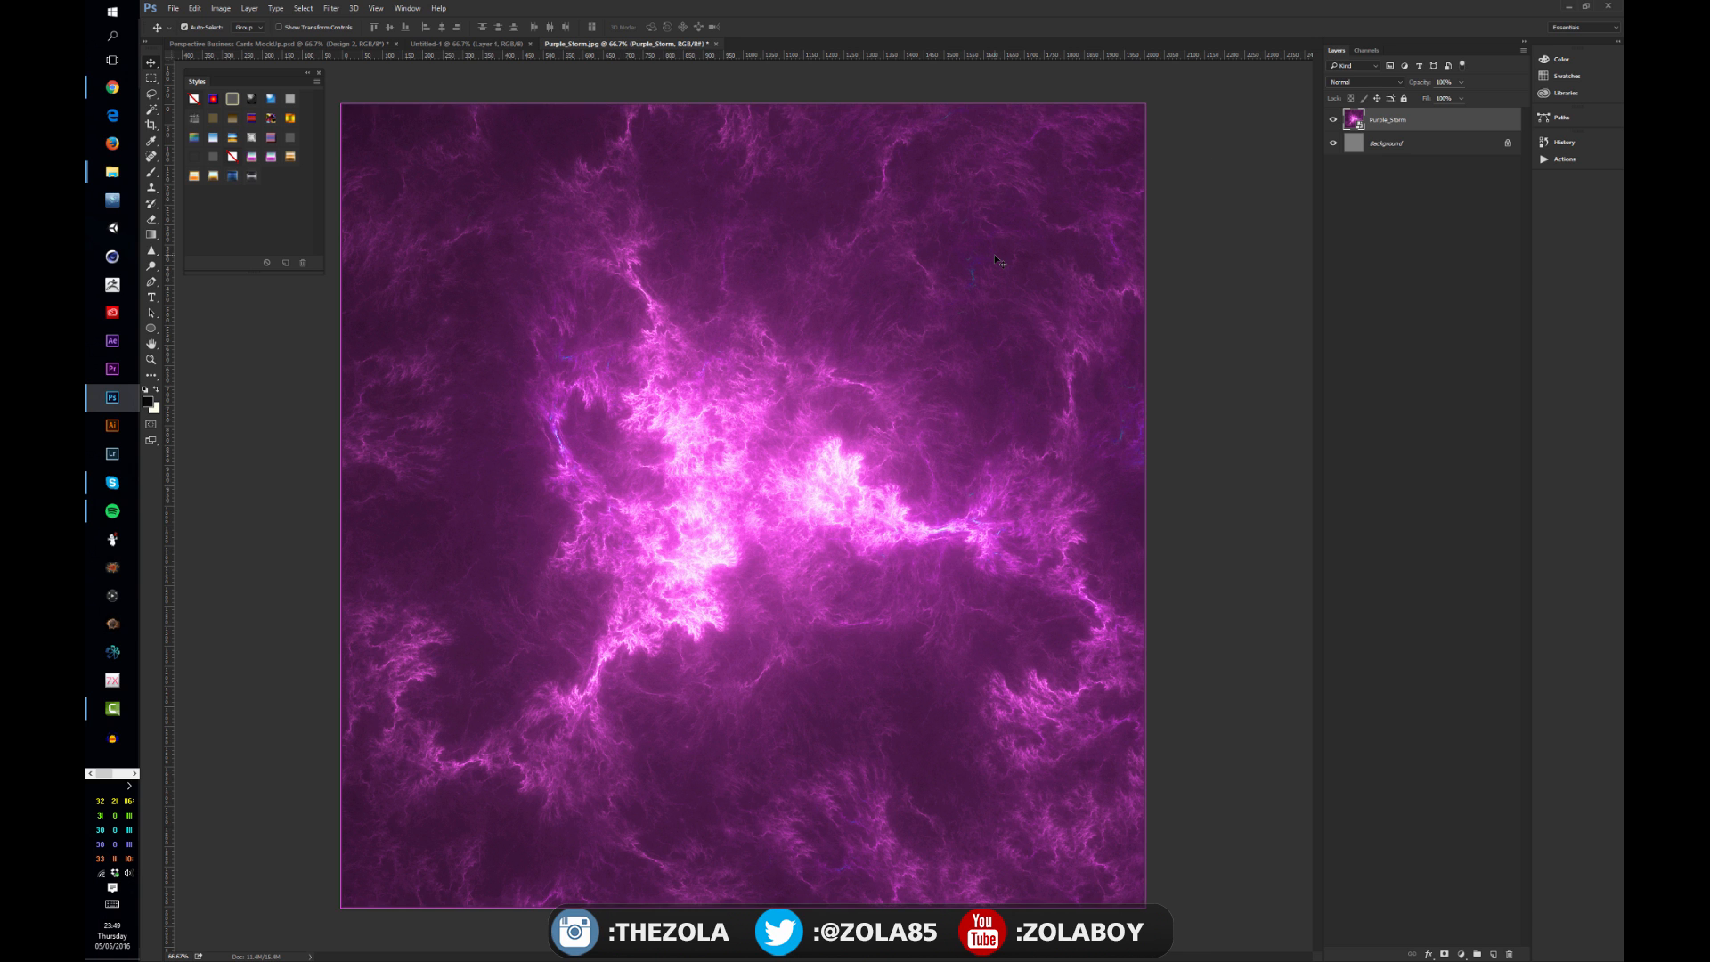
# Step: Zoom in to inspect the smart object's sharpness, then zoom back out to the full canvas
pyautogui.hotkey('ctrl', '+')
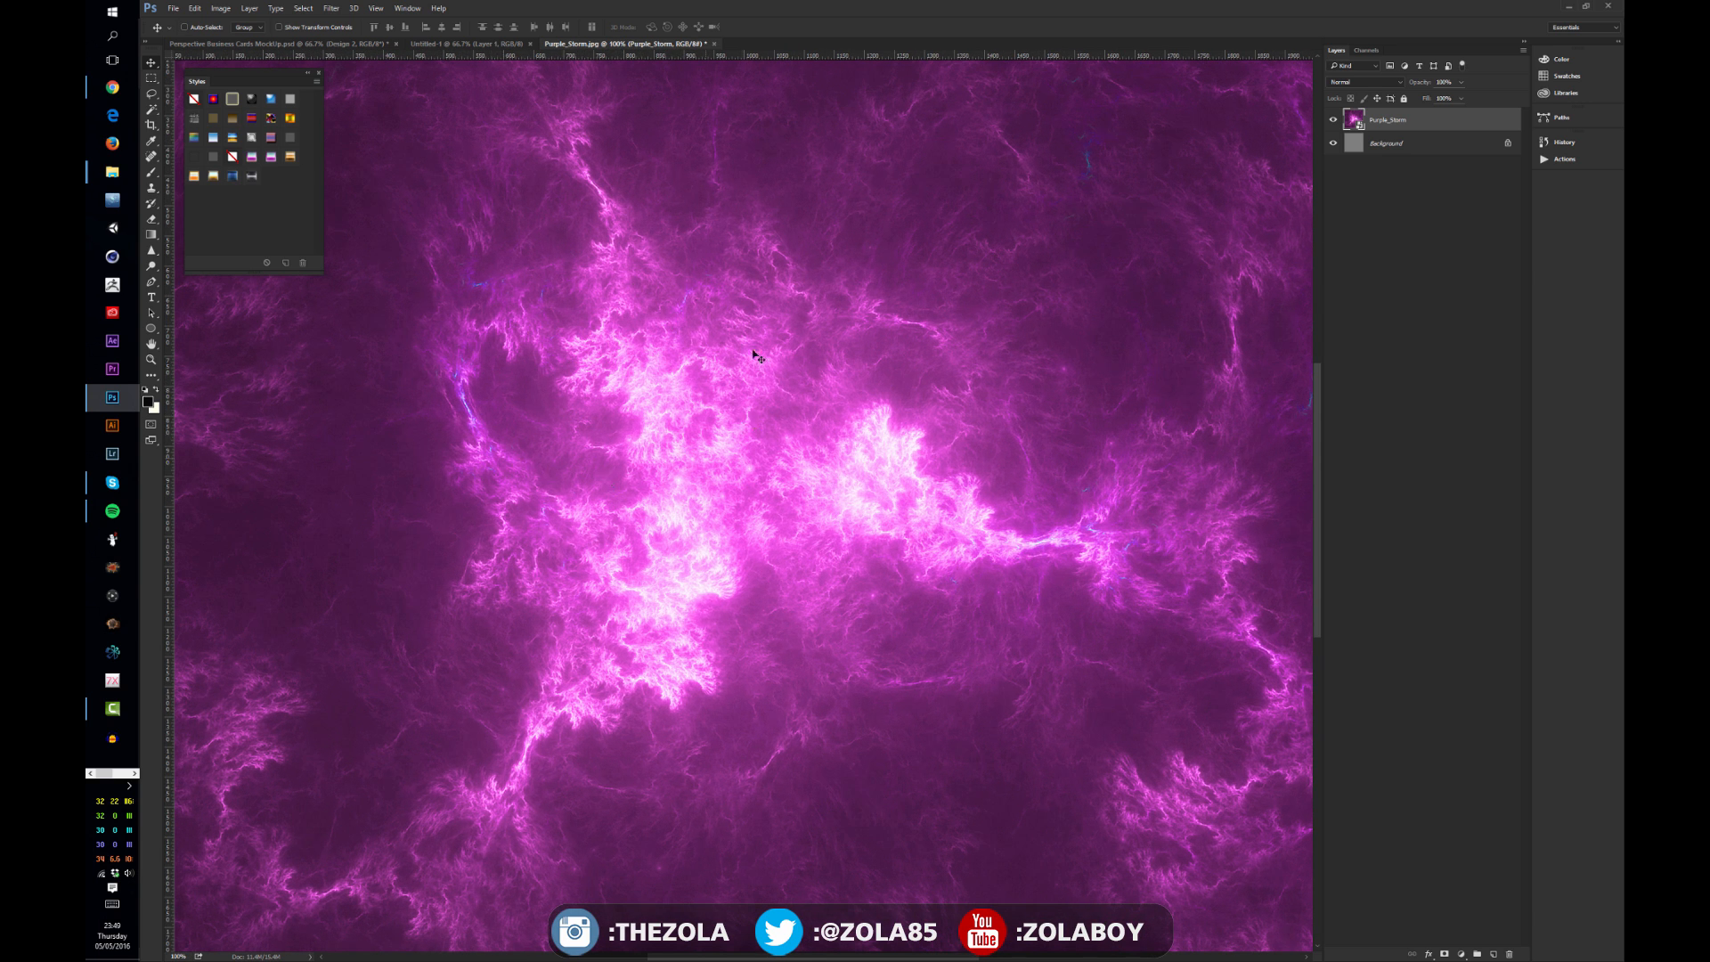
pyautogui.press('ctrl')
pyautogui.hotkey('ctrl', '-')
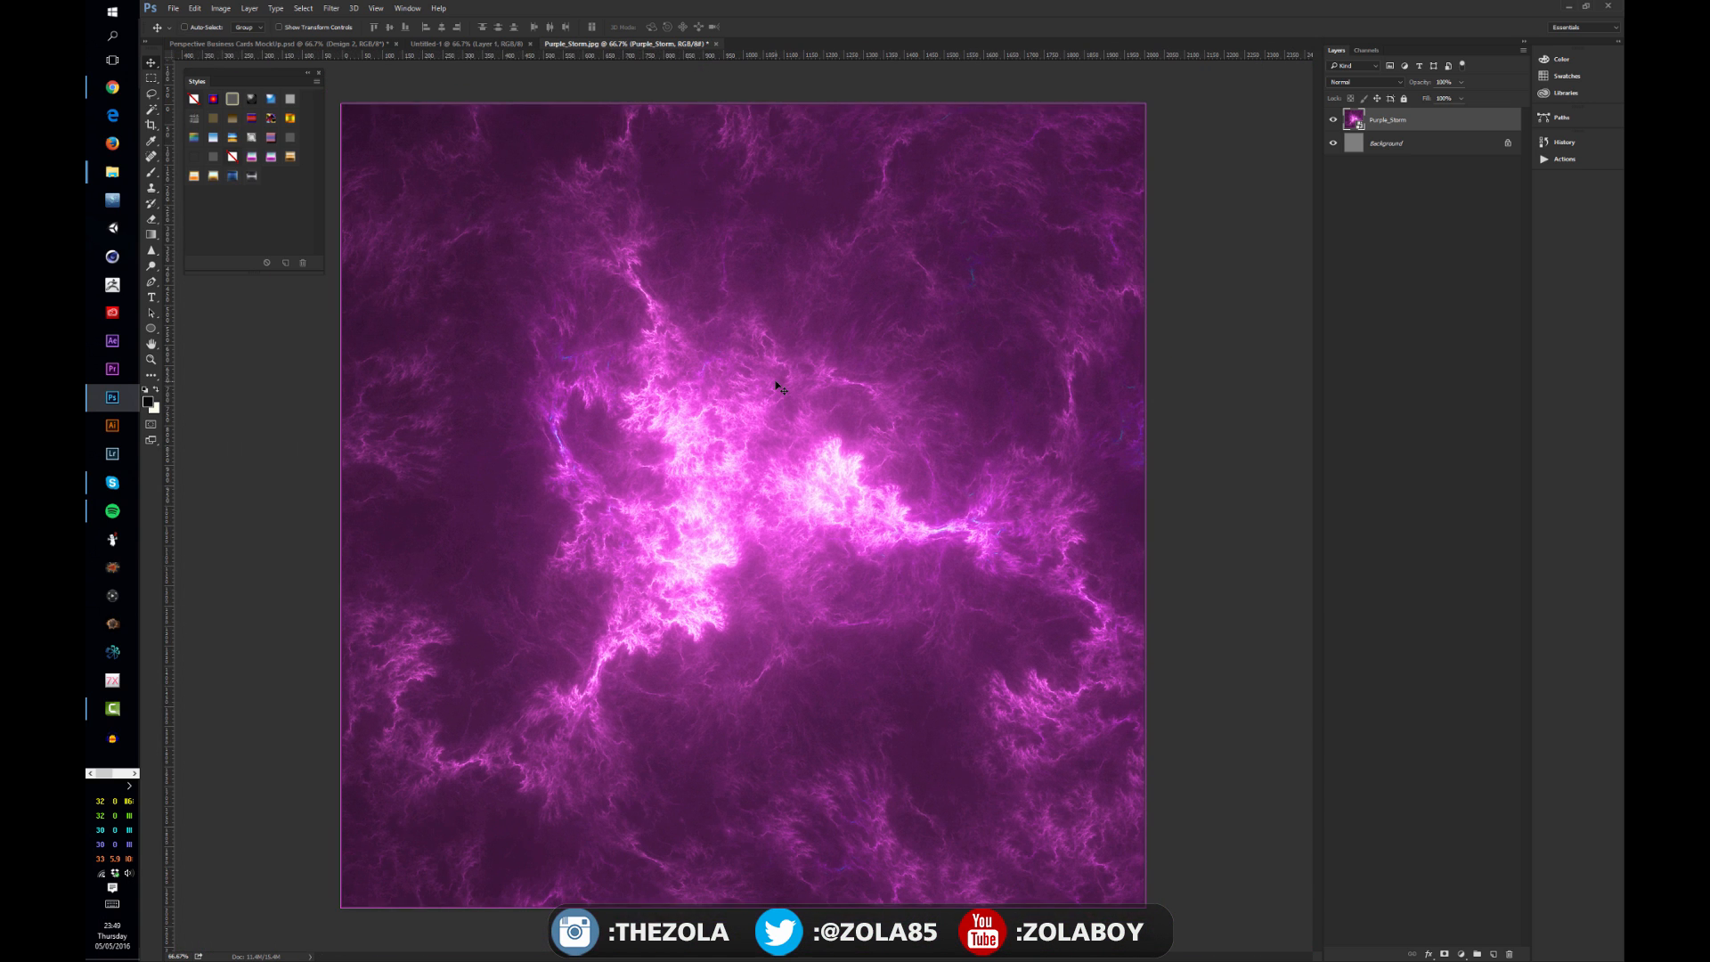
pyautogui.hotkey('ctrl', 't')
pyautogui.moveTo(1145, 105); pyautogui.dragTo(1193, 153)
pyautogui.press('Return')
pyautogui.hotkey('ctrl', 't')
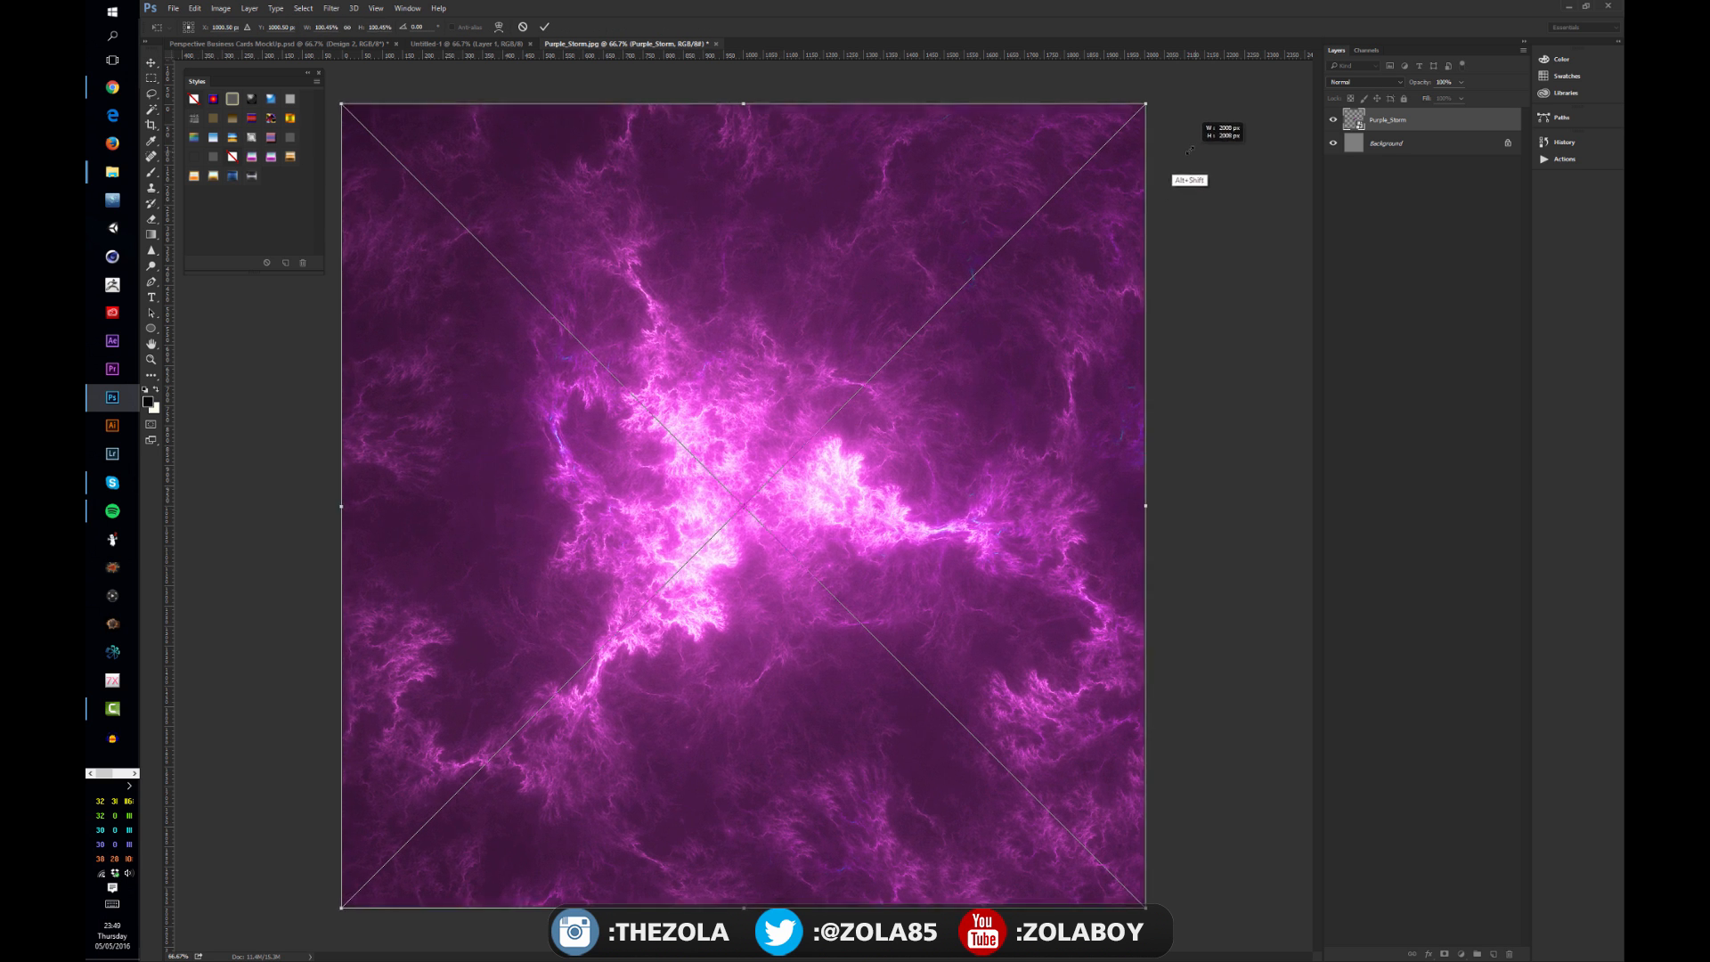
pyautogui.press('Return')
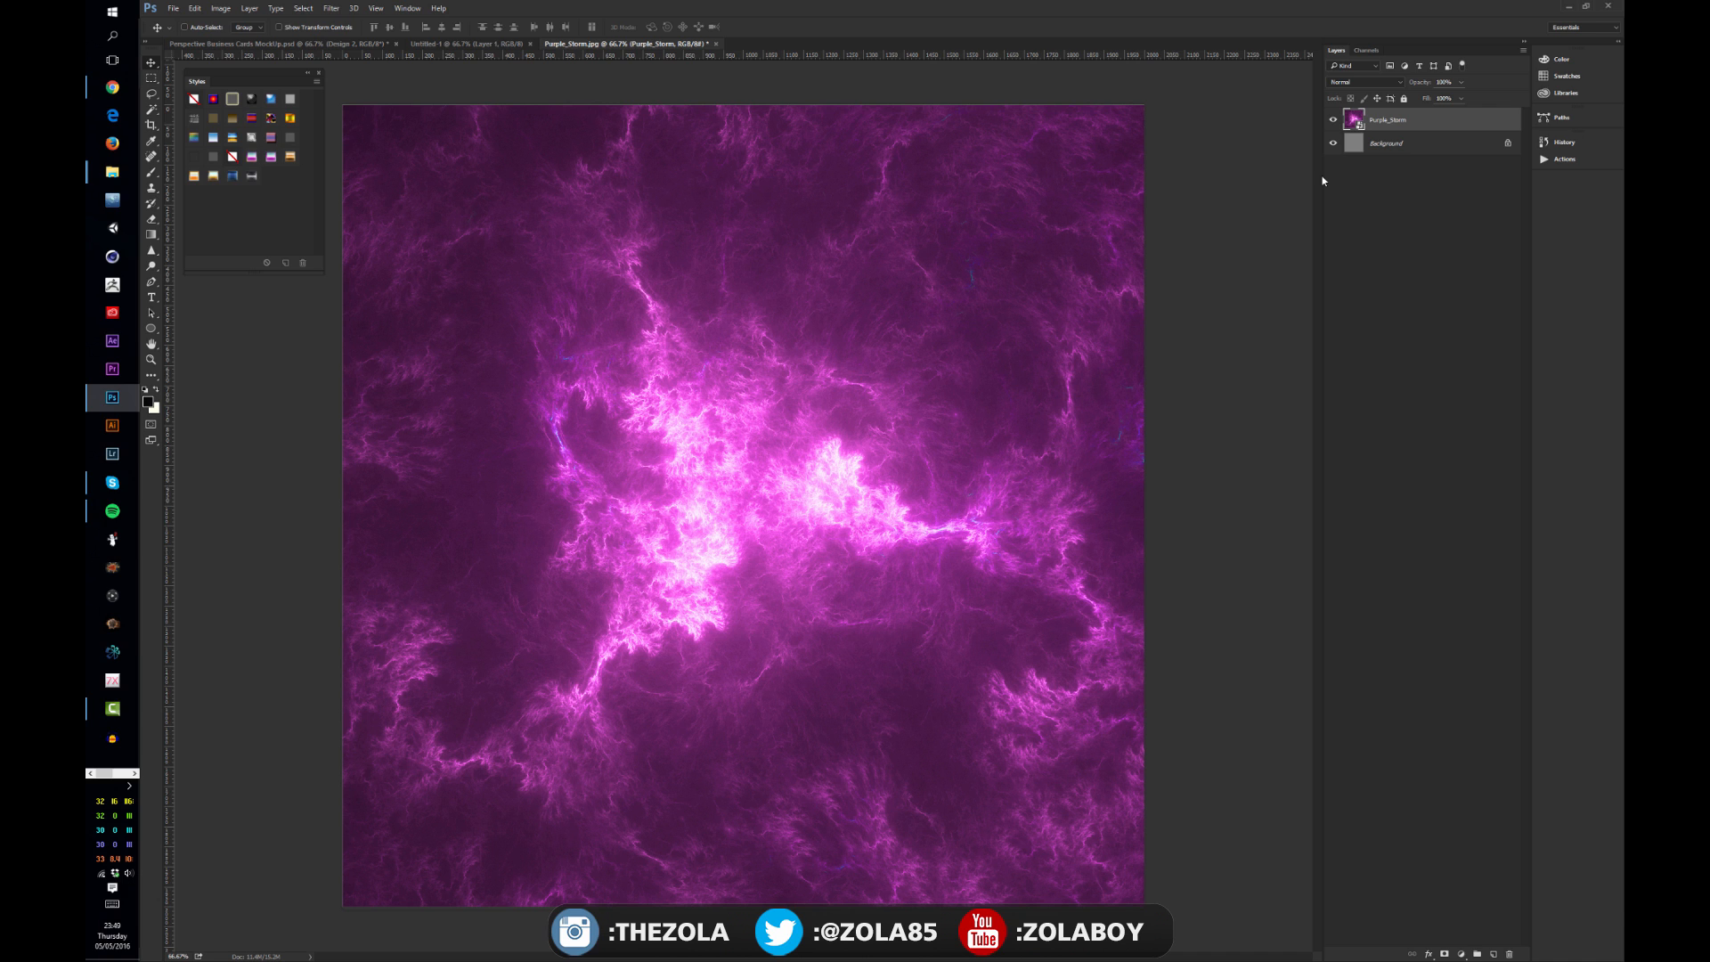
# Step: Duplicate the Purple_Storm layer and rasterize the copy
pyautogui.hotkey('ctrl', 'j')
pyautogui.rightClick(1383, 121)
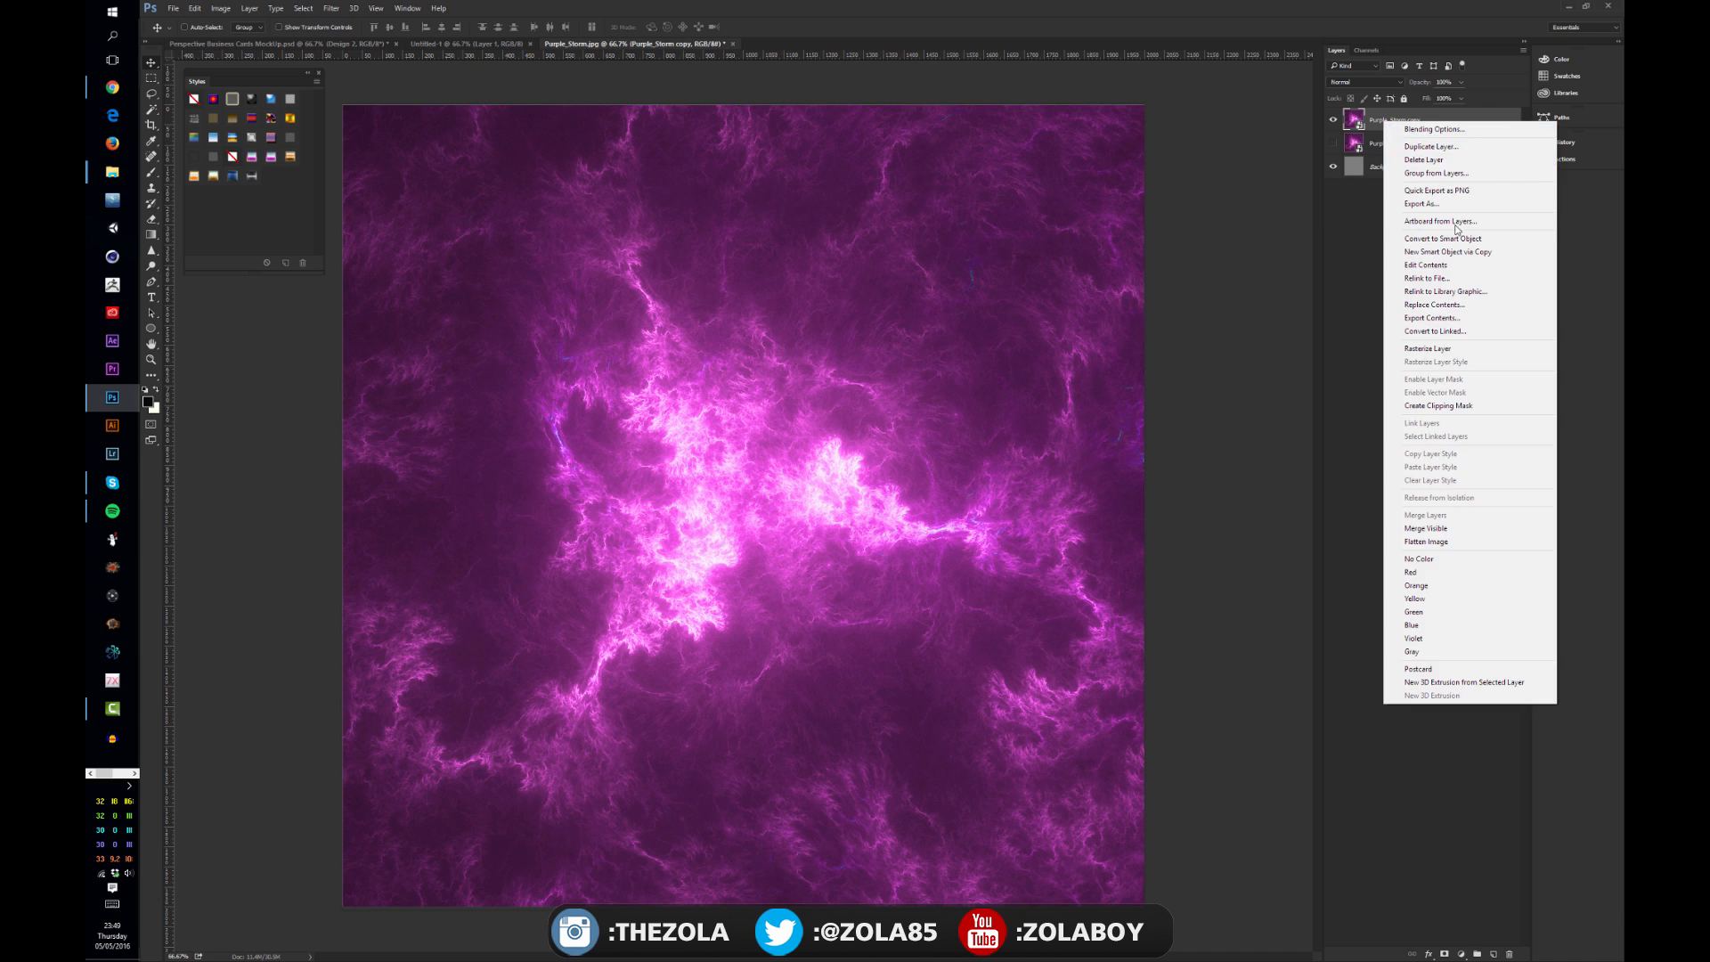
pyautogui.click(1450, 348)
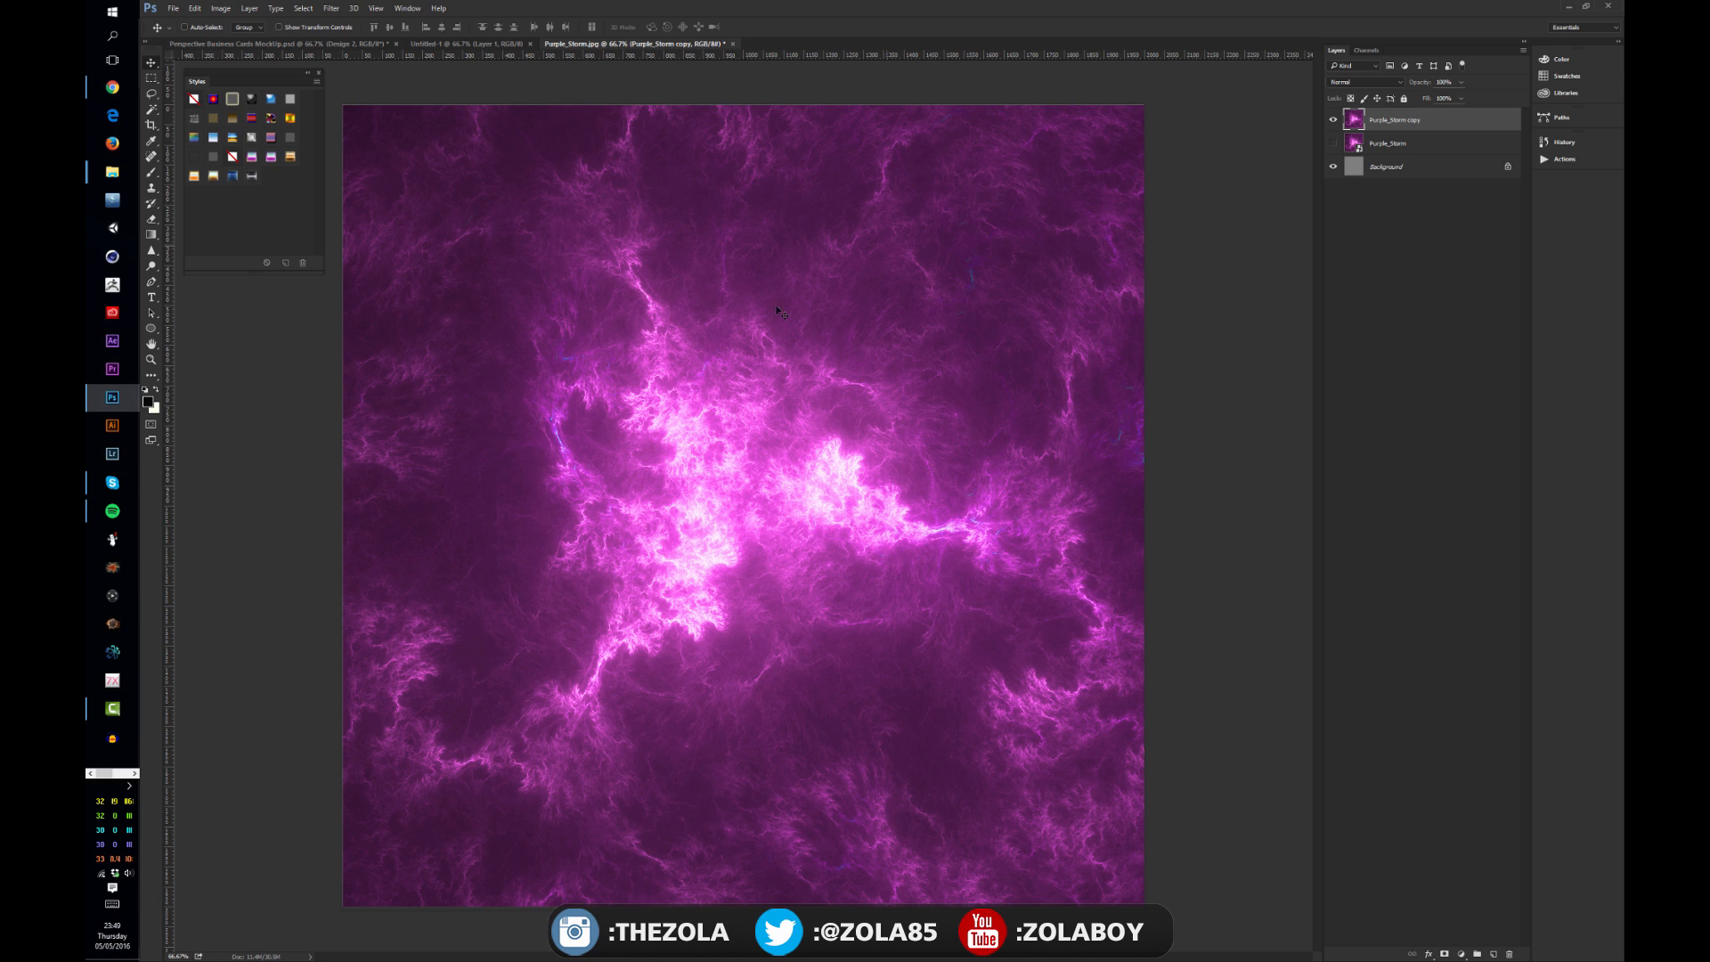
# Step: Shrink the rasterized copy to a small square, then scale it back up to fill the canvas
pyautogui.hotkey('ctrl', 't')
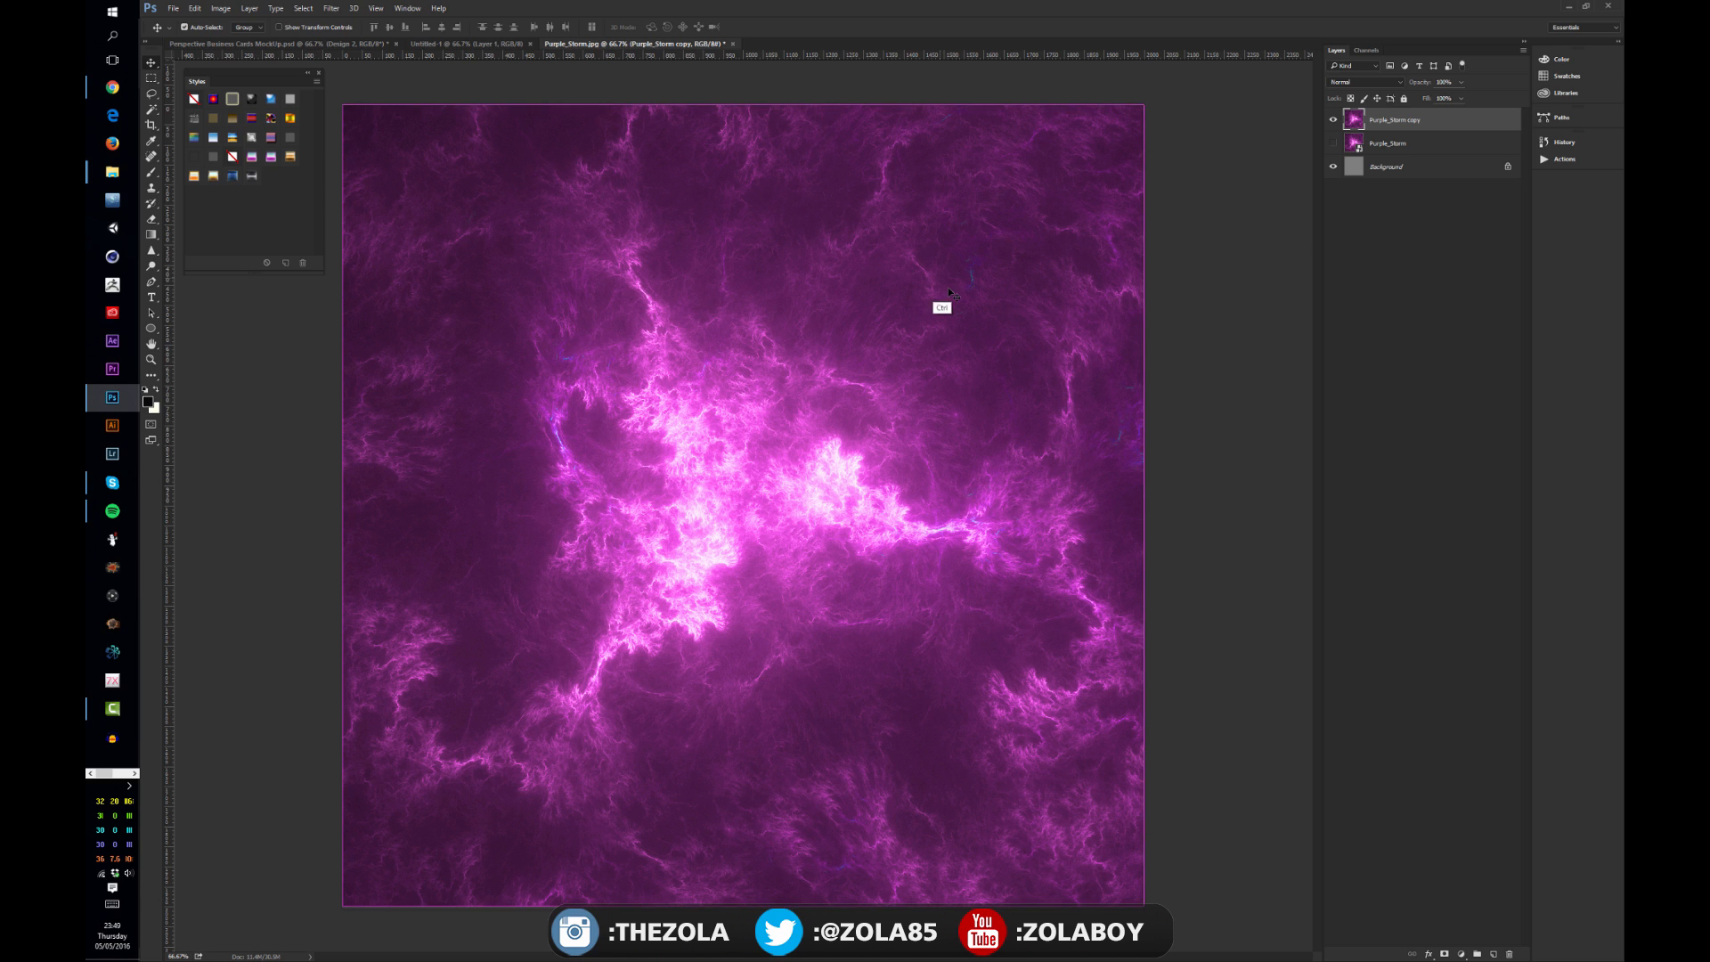
pyautogui.moveTo(1143, 105); pyautogui.dragTo(1076, 174)
pyautogui.moveTo(876, 290); pyautogui.dragTo(752, 400)
pyautogui.press('Return')
pyautogui.hotkey('ctrl', 't')
pyautogui.moveTo(795, 456); pyautogui.dragTo(1144, 105)
pyautogui.press('Return')
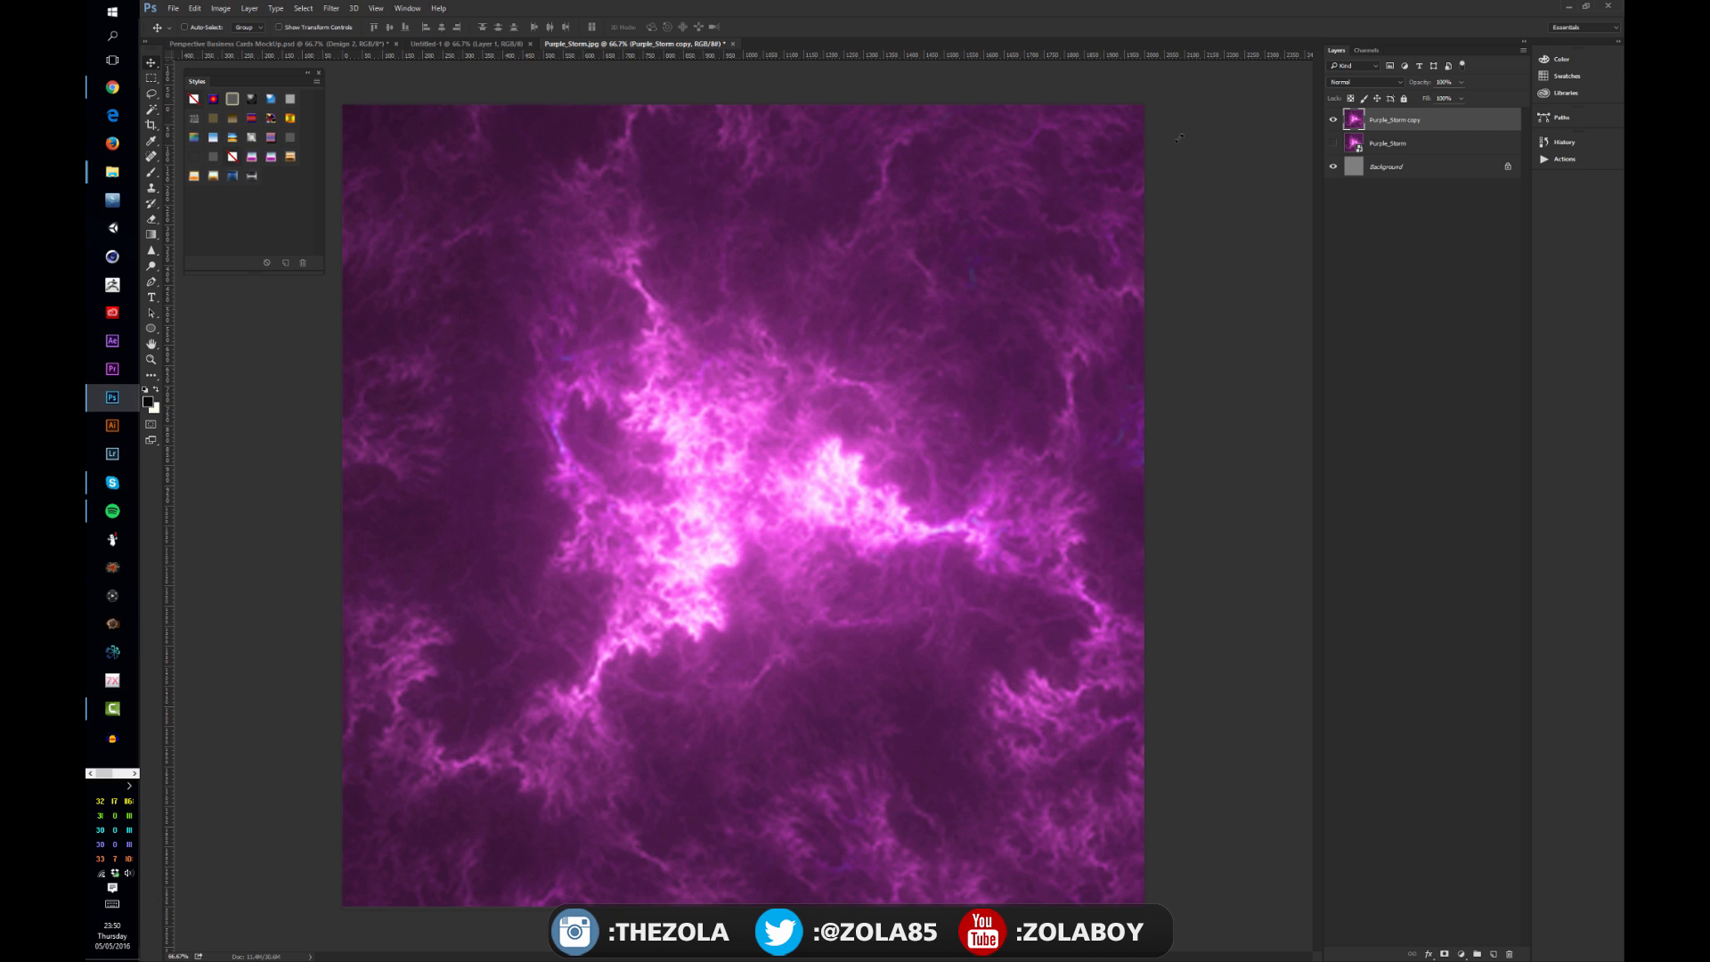
# Step: Select the rasterized copy, shrink it to a small square again and enlarge it back to fill the canvas
pyautogui.hotkey('alt', '[')
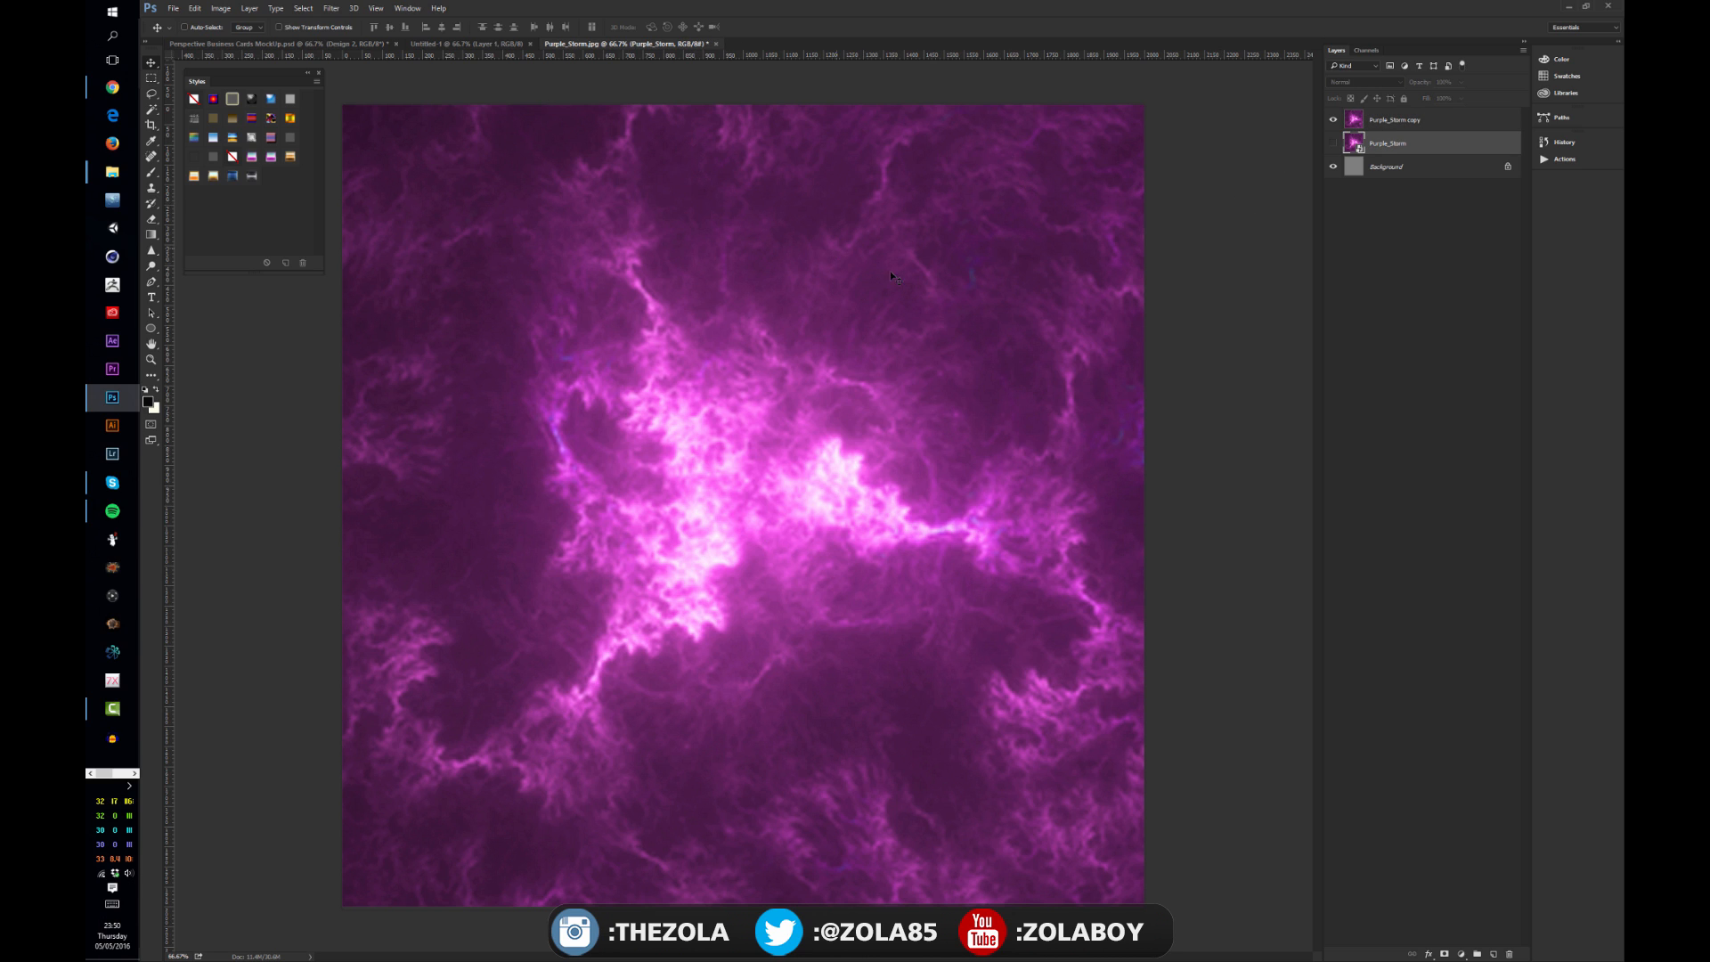
pyautogui.click(1423, 121)
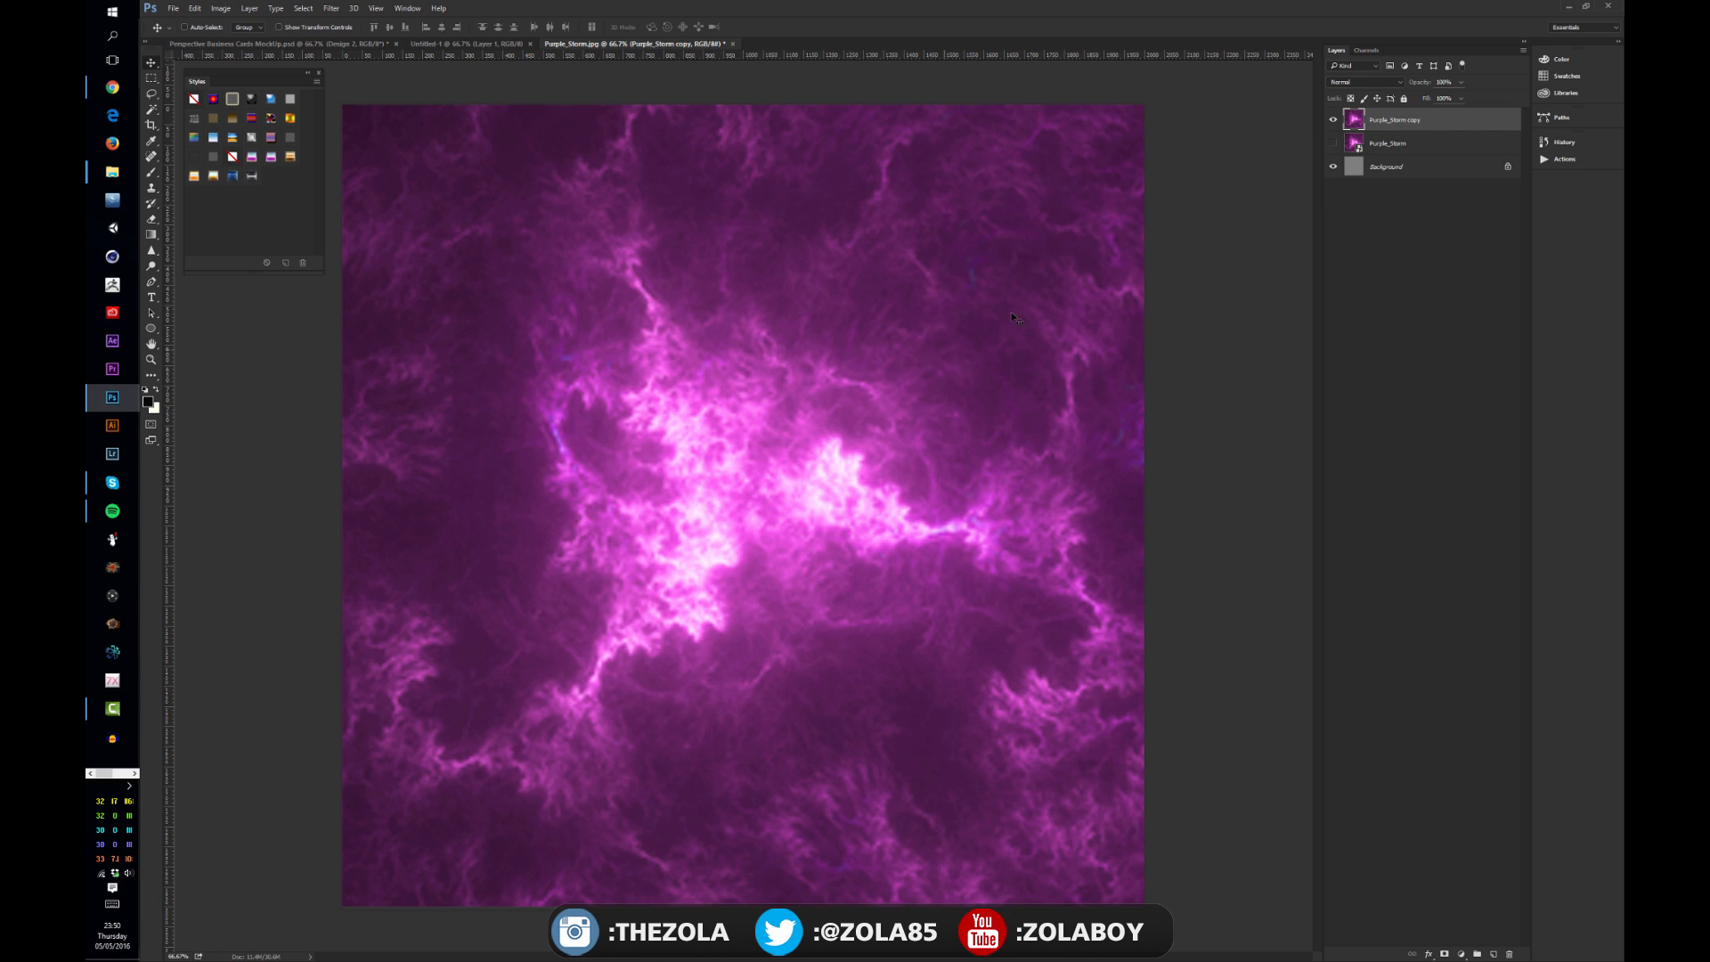
pyautogui.hotkey('ctrl', 't')
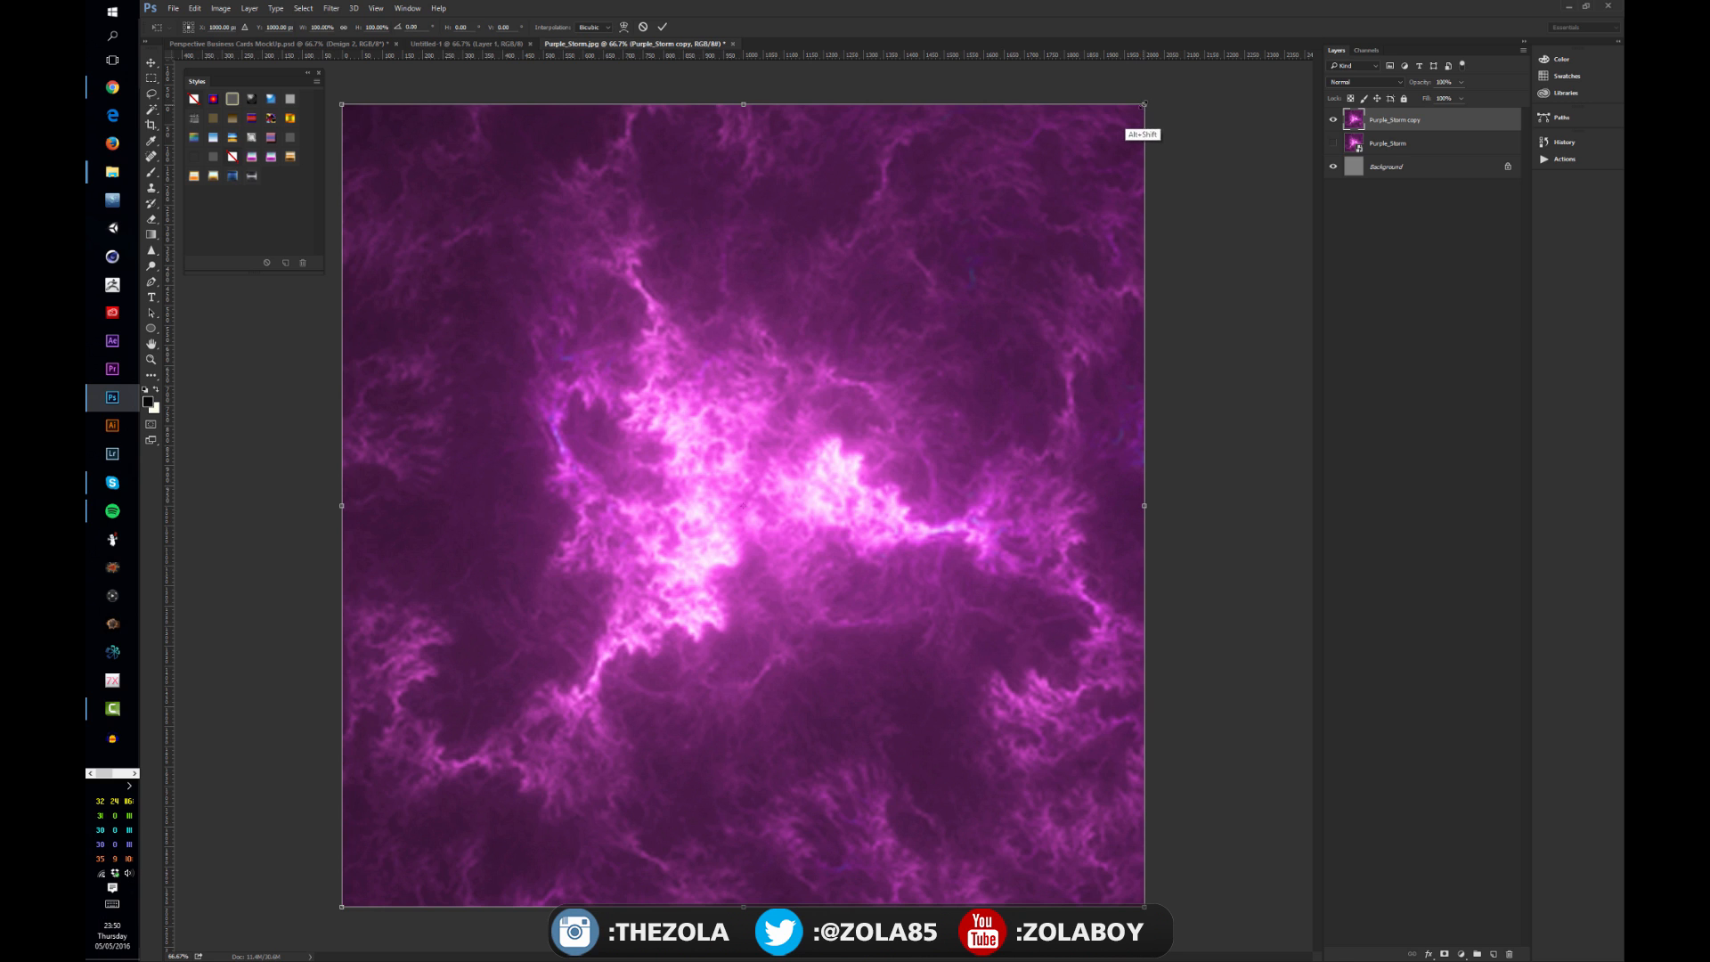
pyautogui.moveTo(1145, 104); pyautogui.dragTo(798, 451)
pyautogui.press('Return')
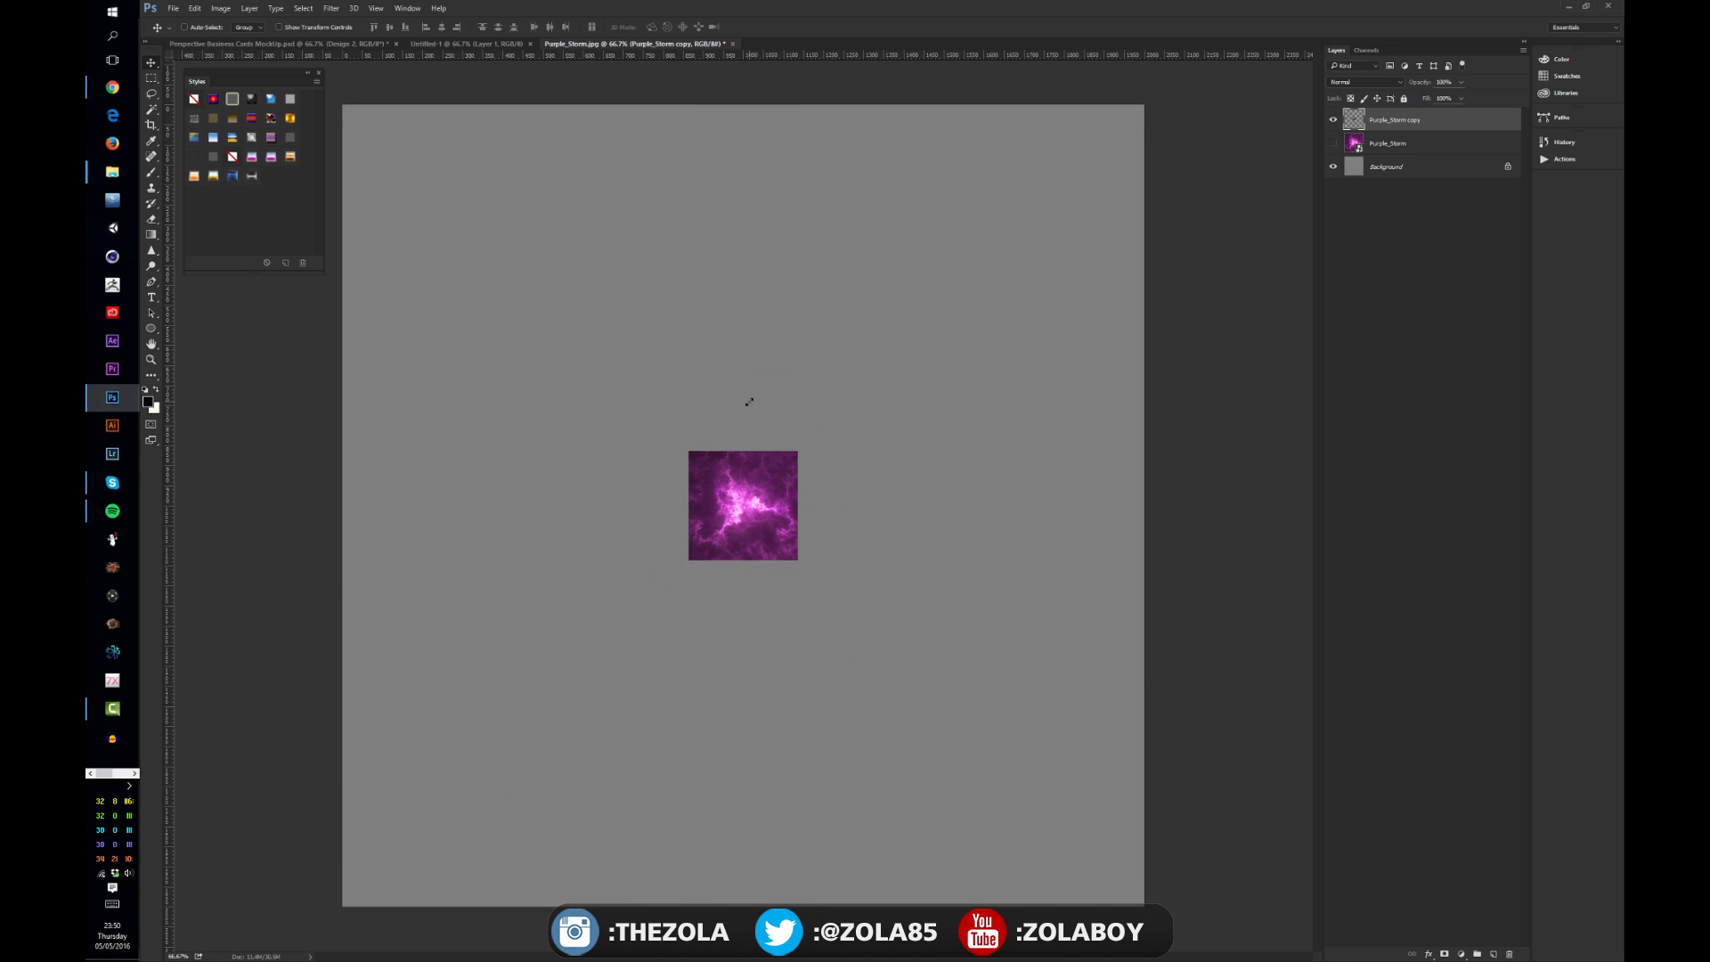
pyautogui.hotkey('ctrl', 't')
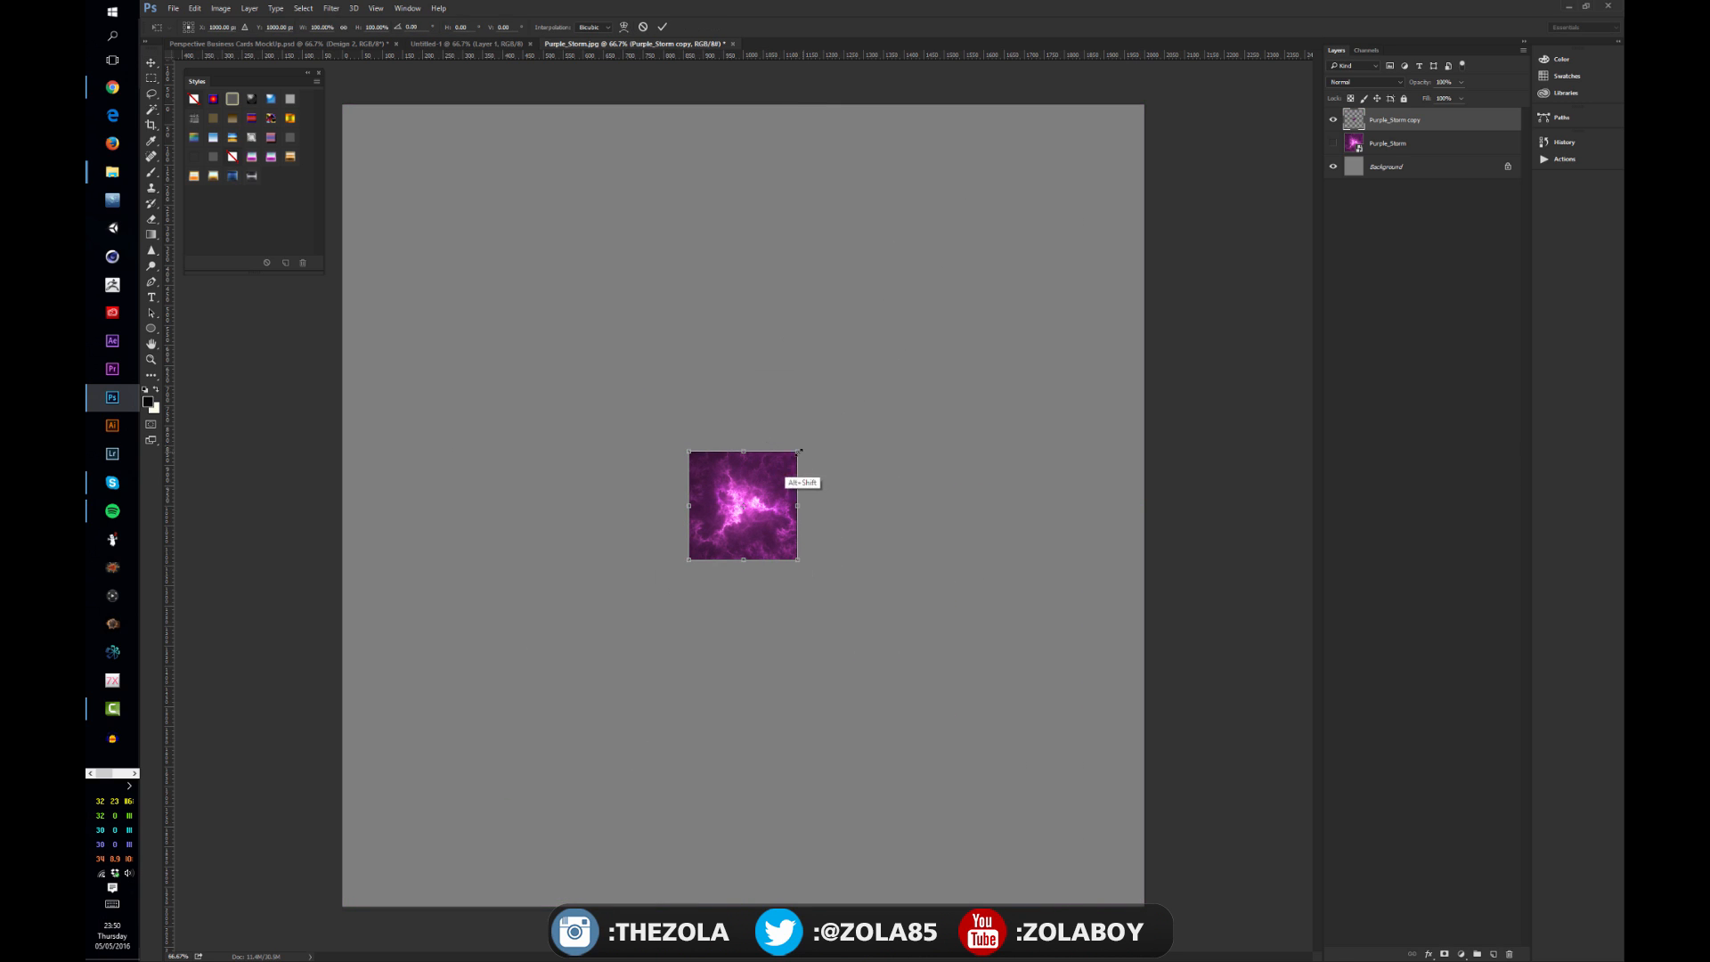
pyautogui.moveTo(817, 431); pyautogui.dragTo(1170, 134)
pyautogui.press('Return')
pyautogui.hotkey('ctrl', 't')
pyautogui.press('Return')
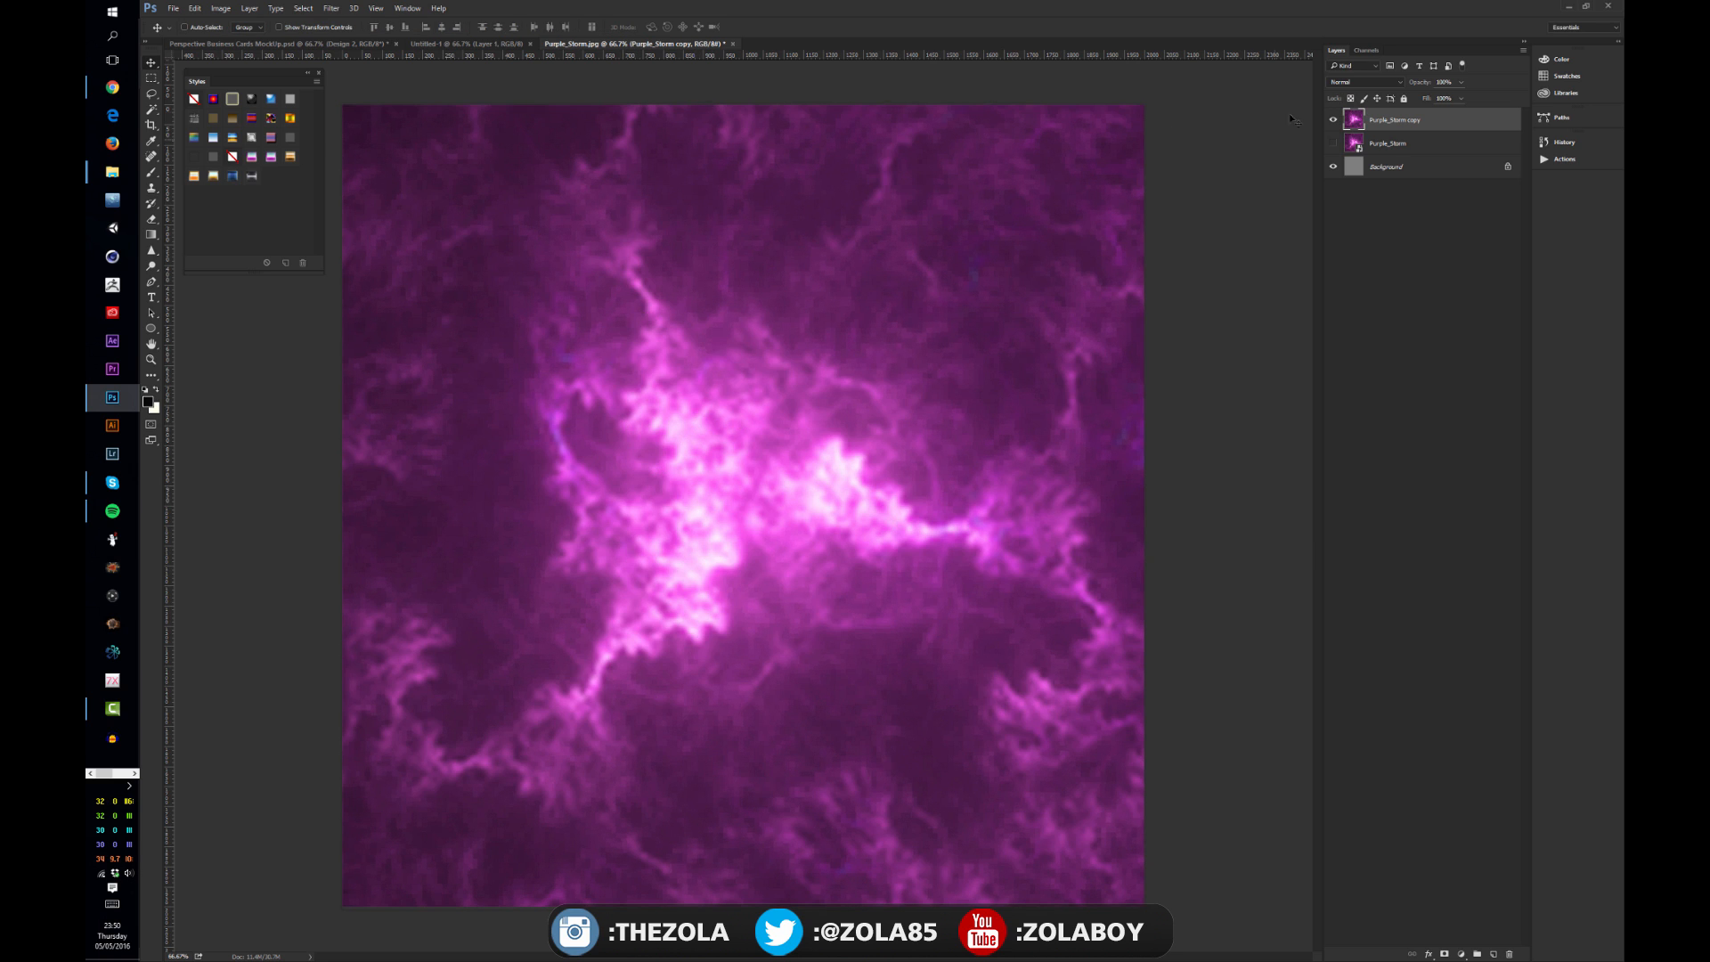
# Step: Hide the rasterized copy layer and select the original Purple_Storm smart object layer
pyautogui.click(1334, 120)
pyautogui.click(1325, 148)
pyautogui.click(1333, 143)
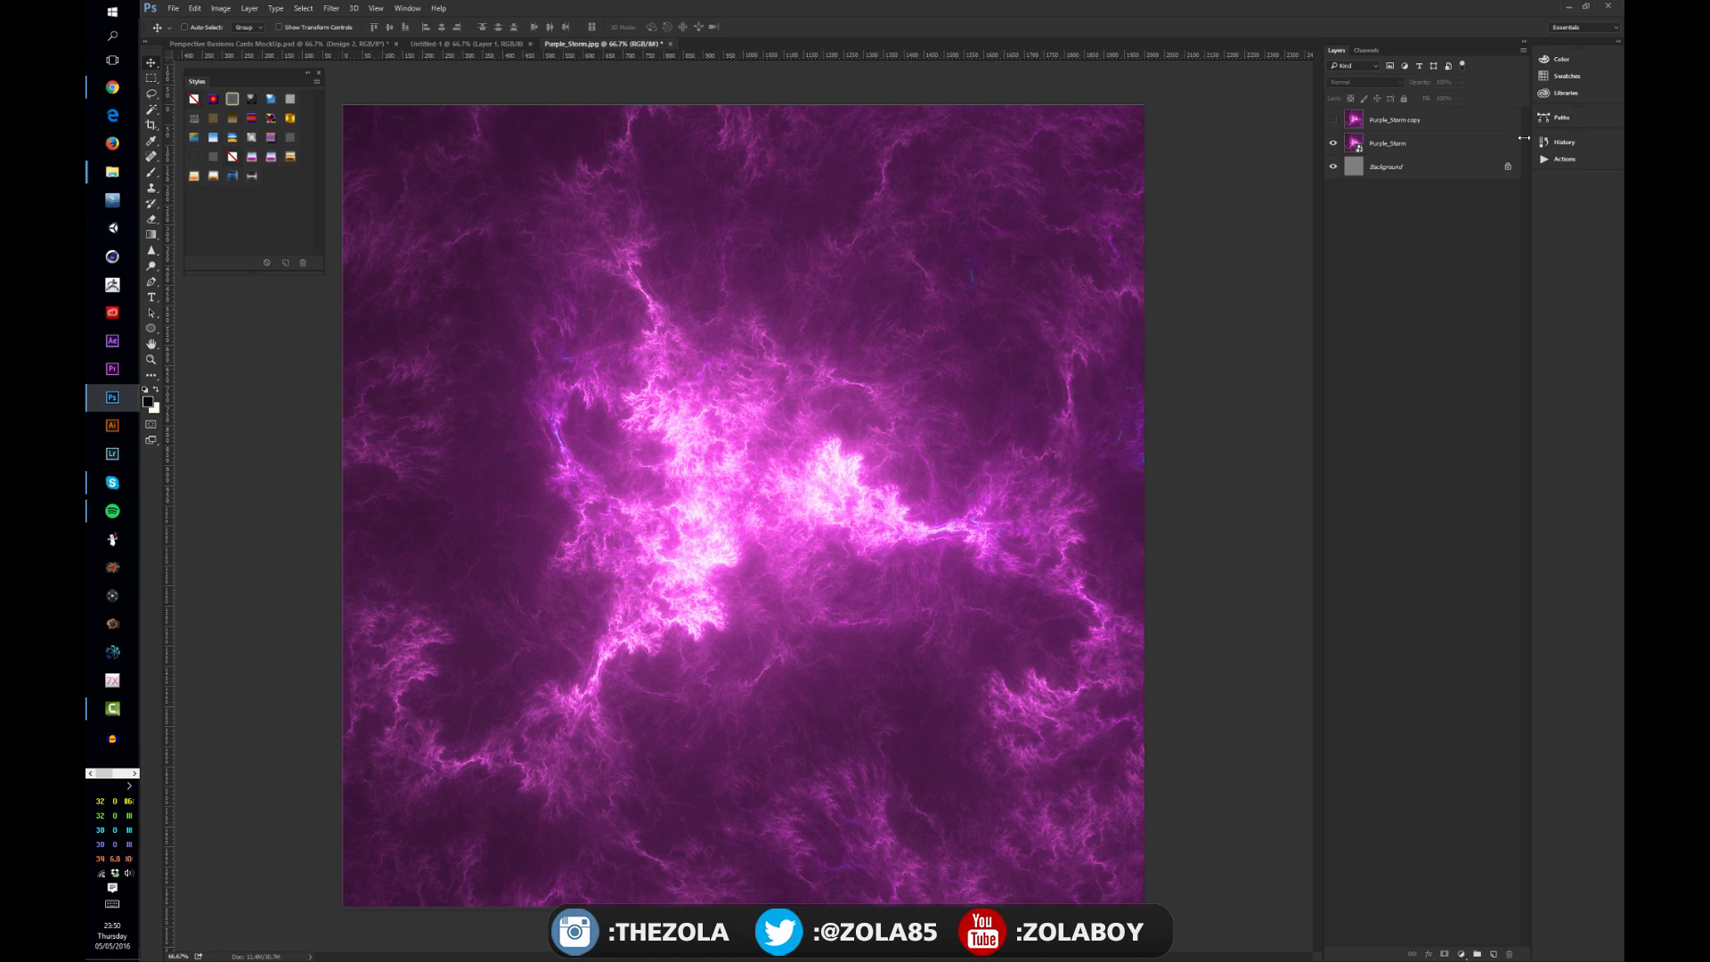
pyautogui.click(1460, 151)
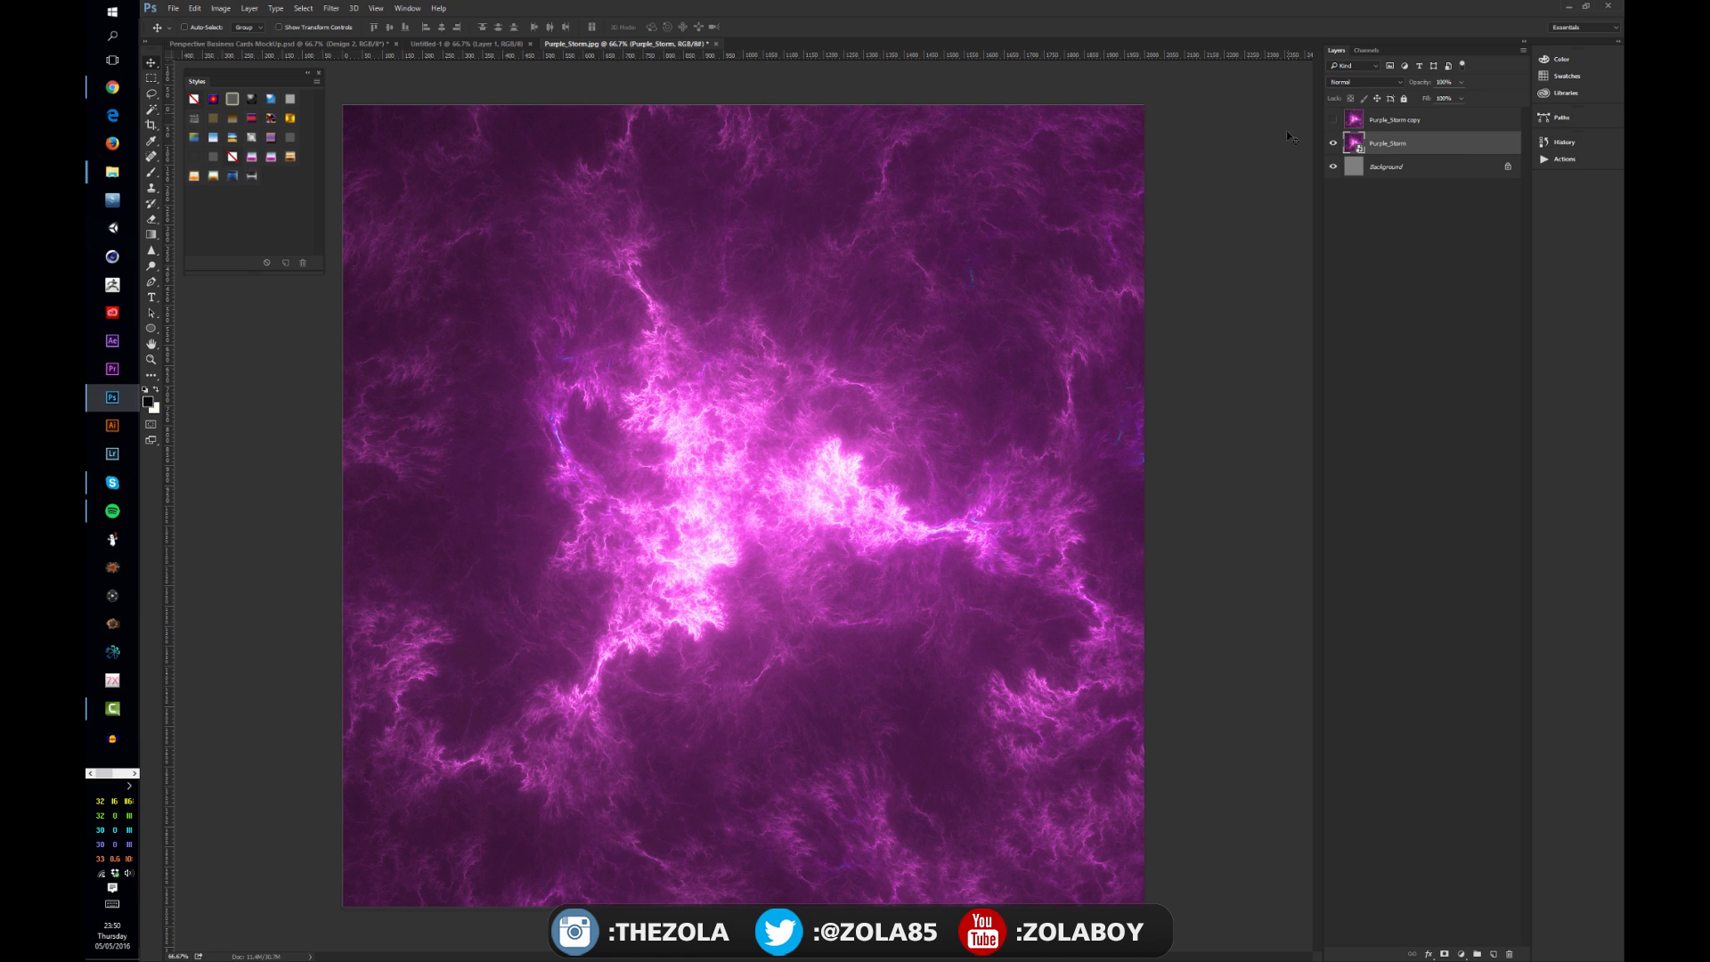
pyautogui.hotkey('ctrl', 't')
pyautogui.moveTo(1144, 106)
pyautogui.mouseDown()
pyautogui.moveTo(846, 287)
pyautogui.moveTo(891, 365)
pyautogui.moveTo(1144, 105)
pyautogui.mouseUp()
pyautogui.press('Return')
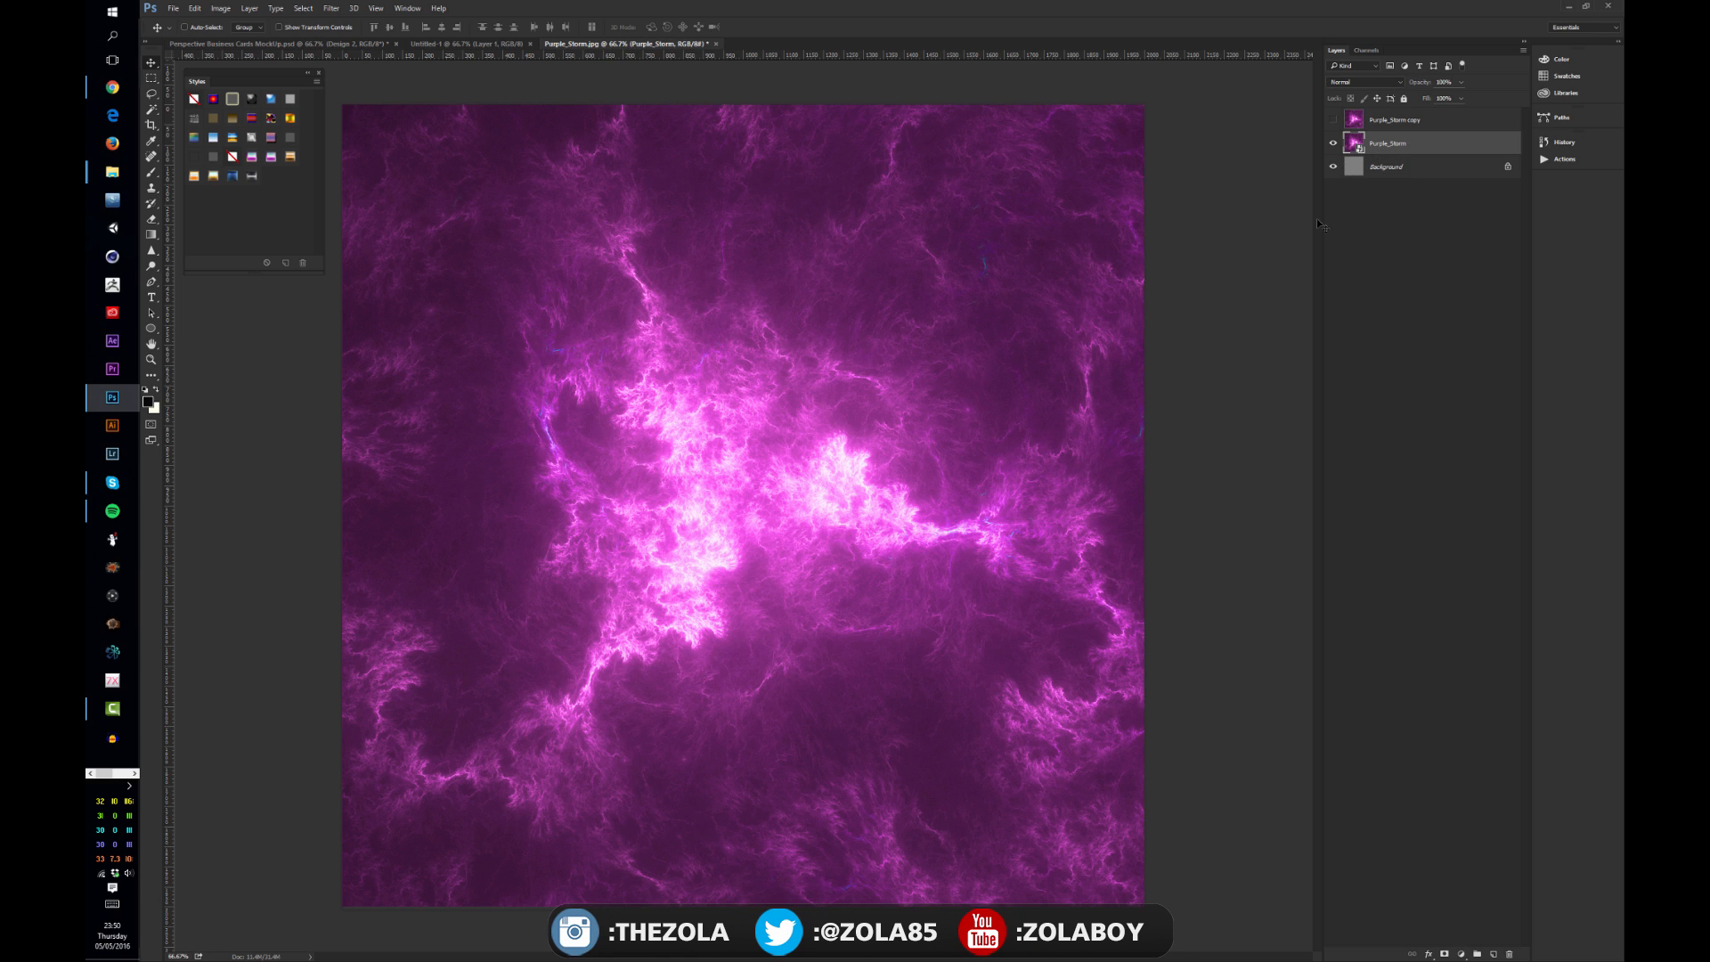
pyautogui.rightClick(1387, 145)
pyautogui.click(1378, 229)
pyautogui.click(1375, 145)
pyautogui.hotkey('ctrl', 'l')
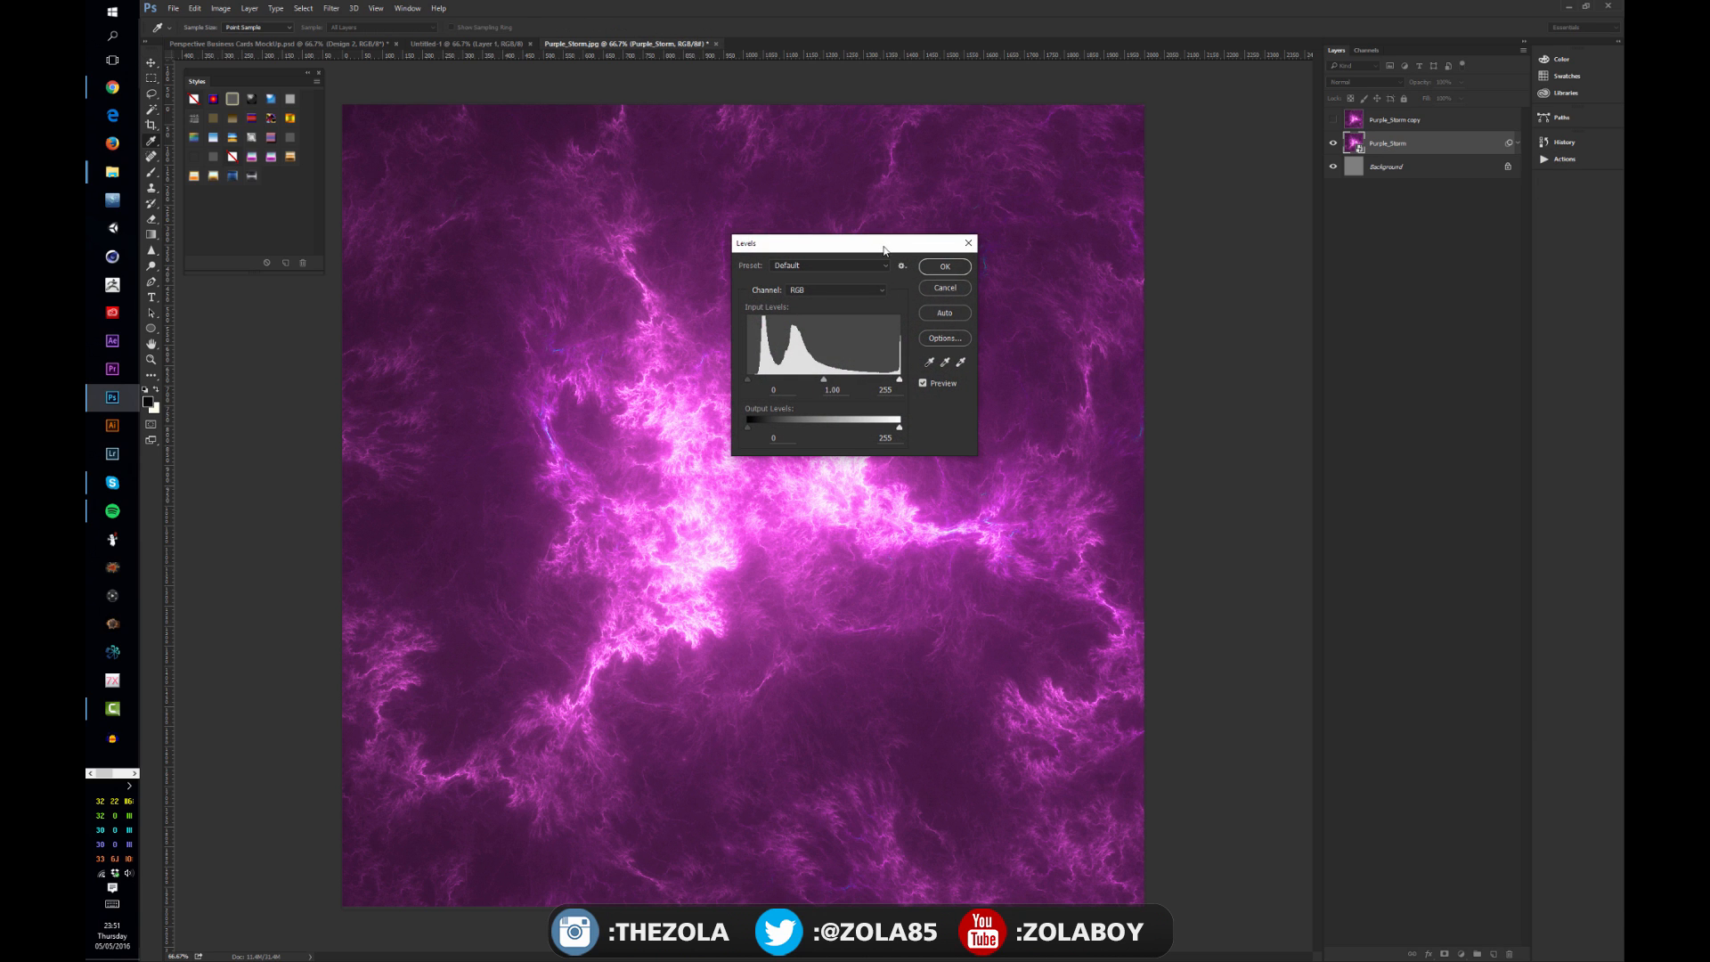
pyautogui.moveTo(885, 249); pyautogui.dragTo(655, 306)
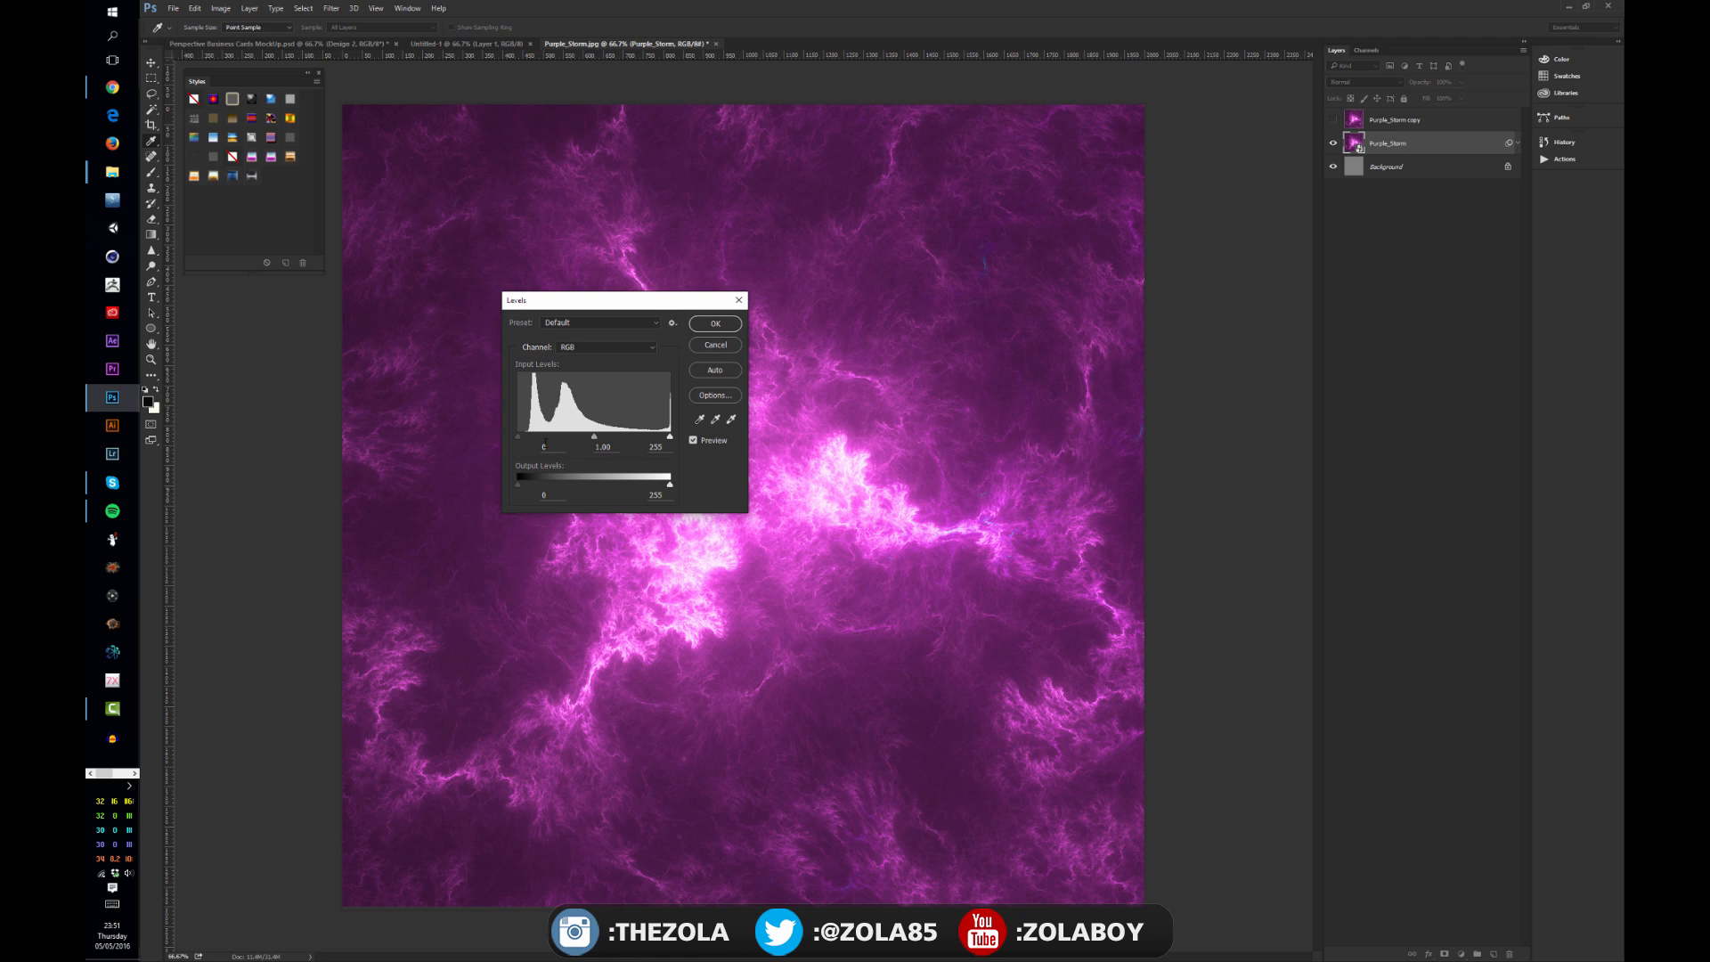
pyautogui.click(716, 345)
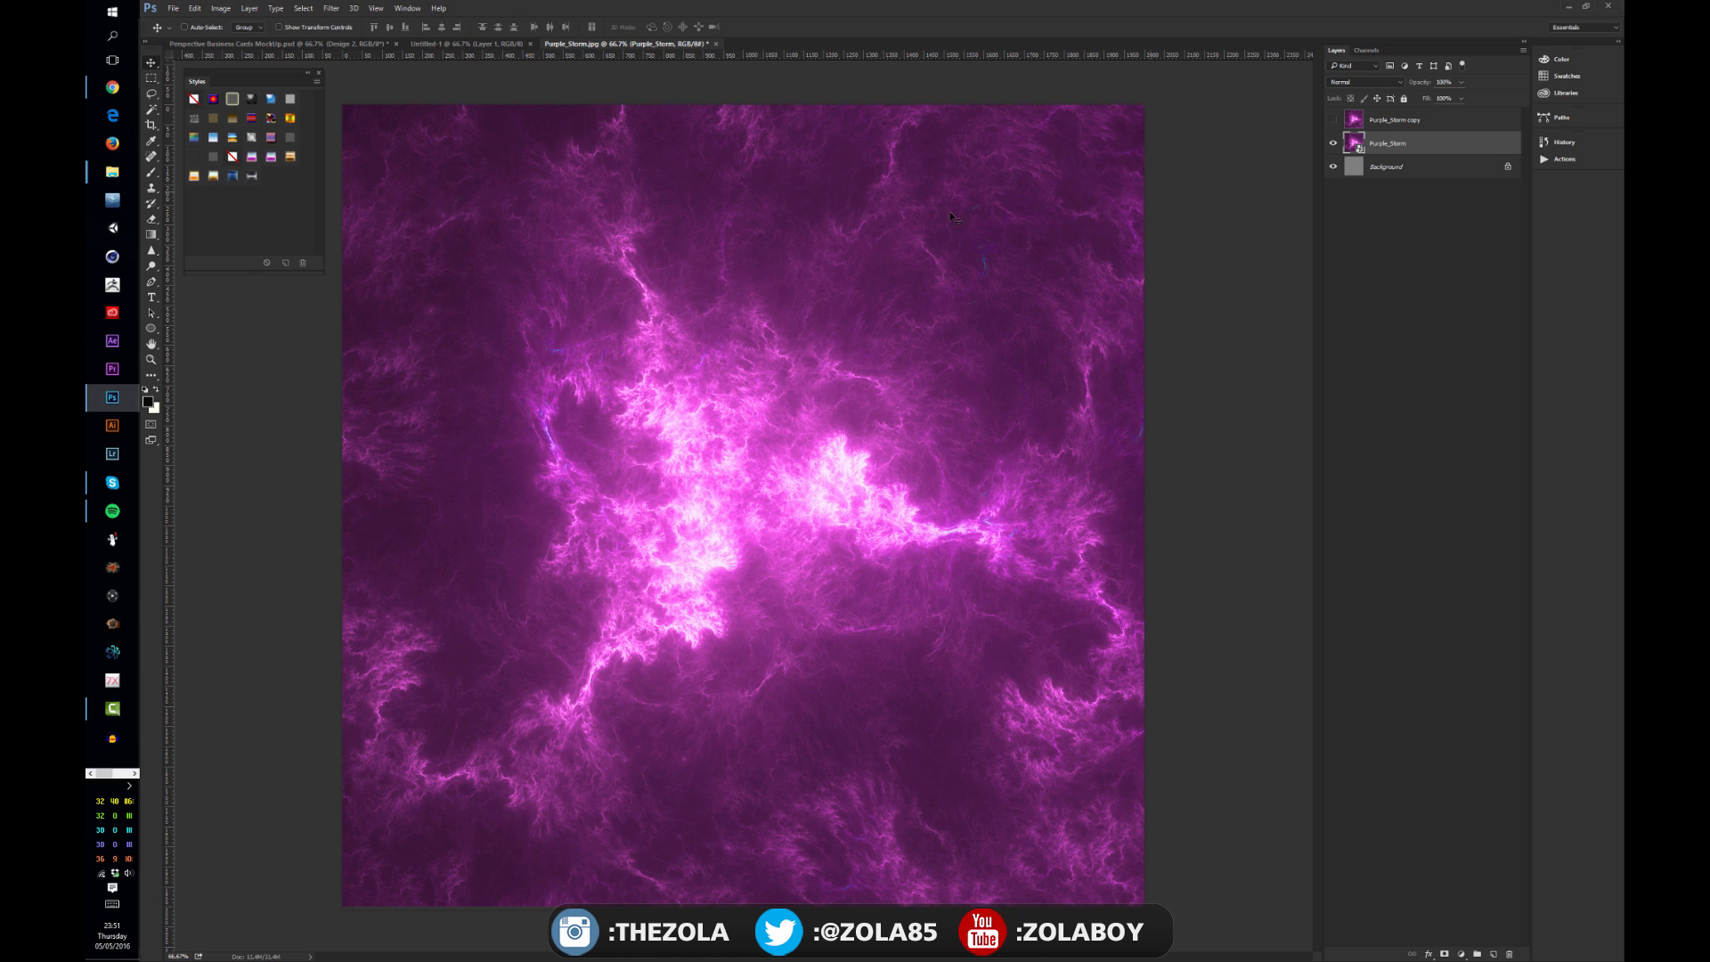
# Step: Apply Levels to the Purple_Storm smart object, raising the black input and lowering the white input, then hide the layer
pyautogui.hotkey('ctrl', 'l')
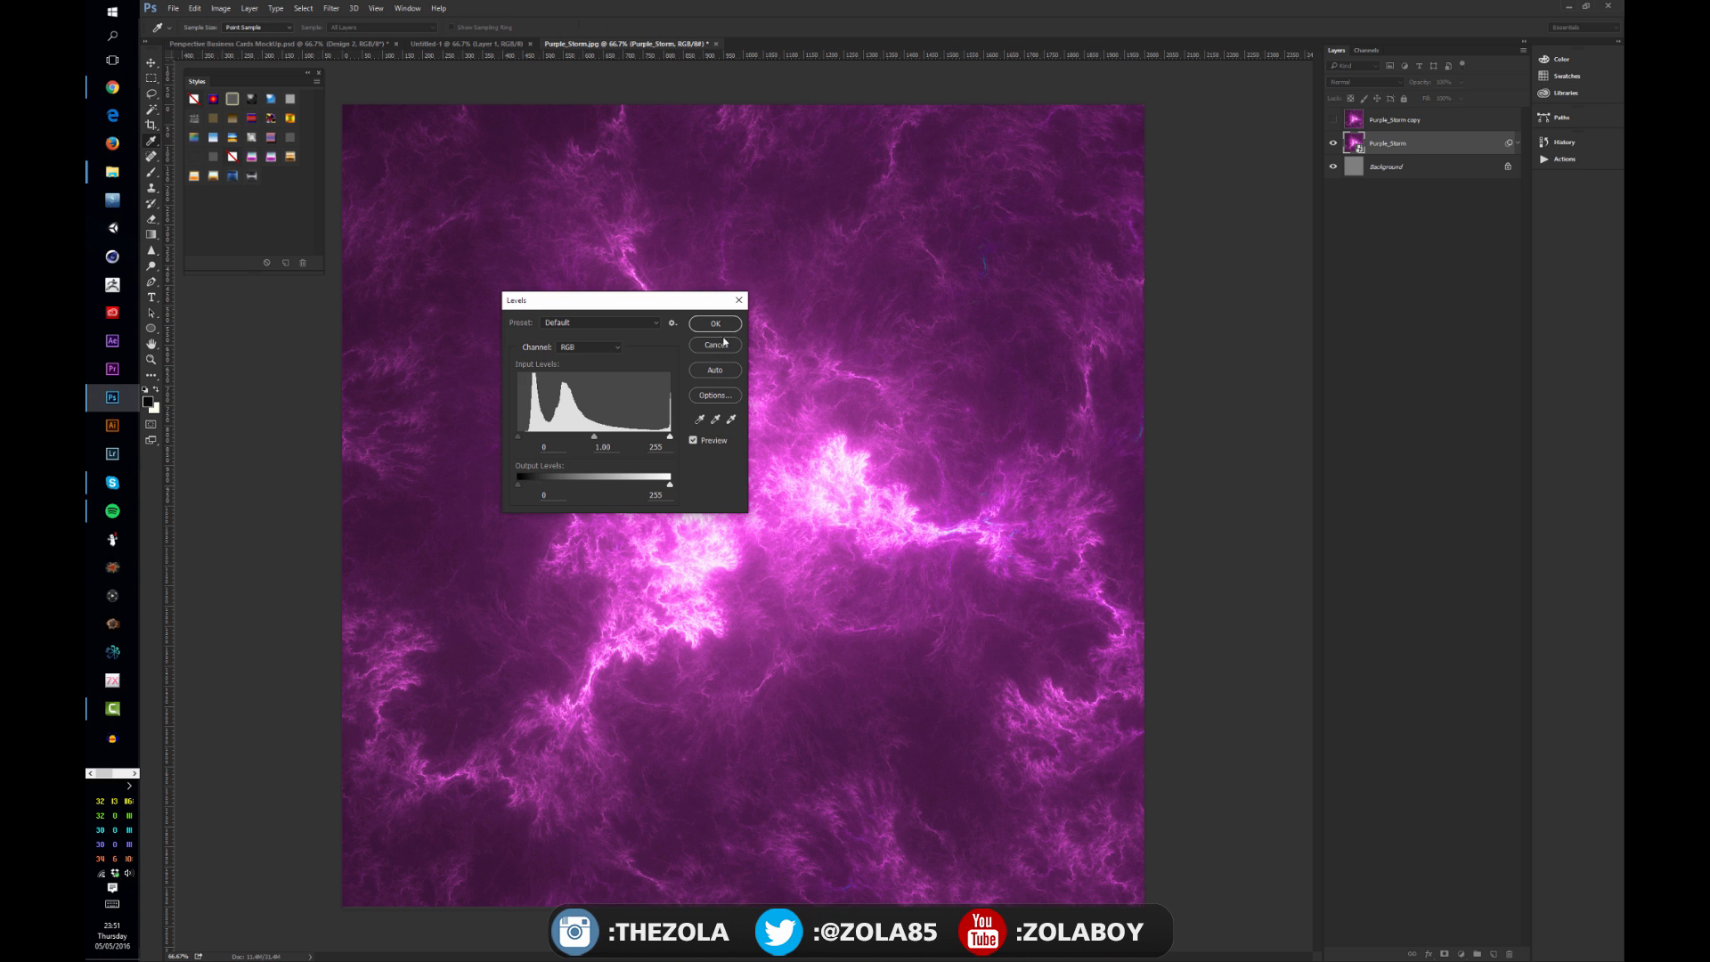
pyautogui.moveTo(669, 438); pyautogui.dragTo(625, 435)
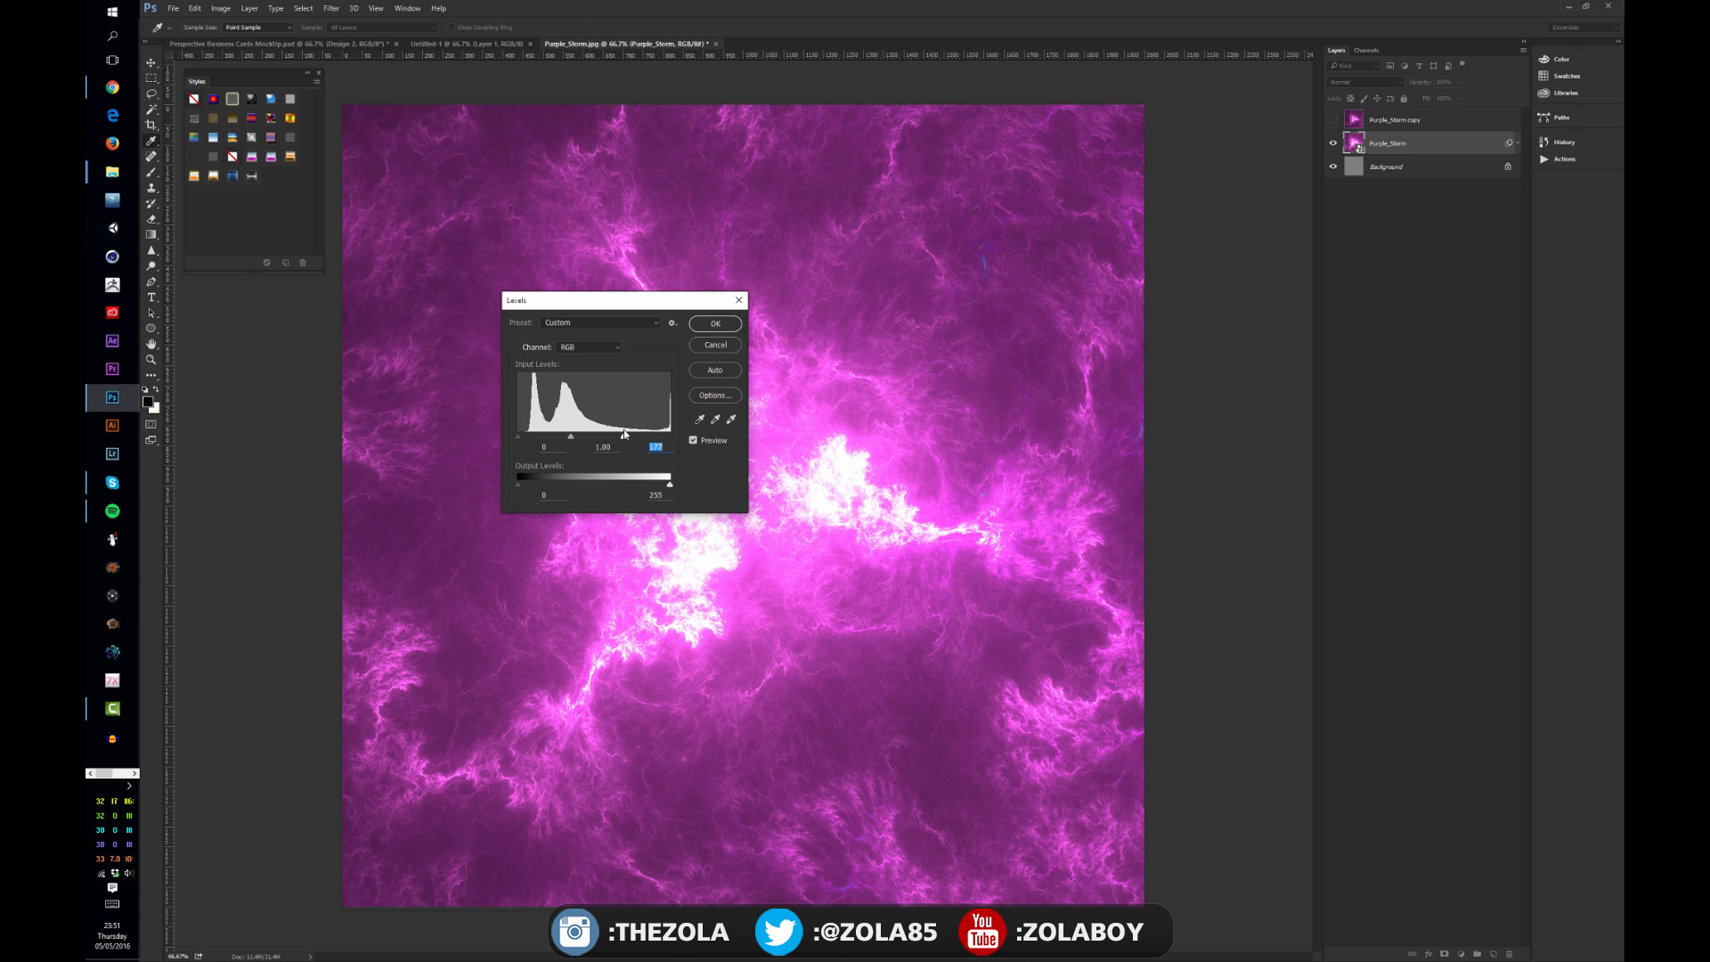
pyautogui.moveTo(518, 437); pyautogui.dragTo(587, 439)
pyautogui.click(716, 324)
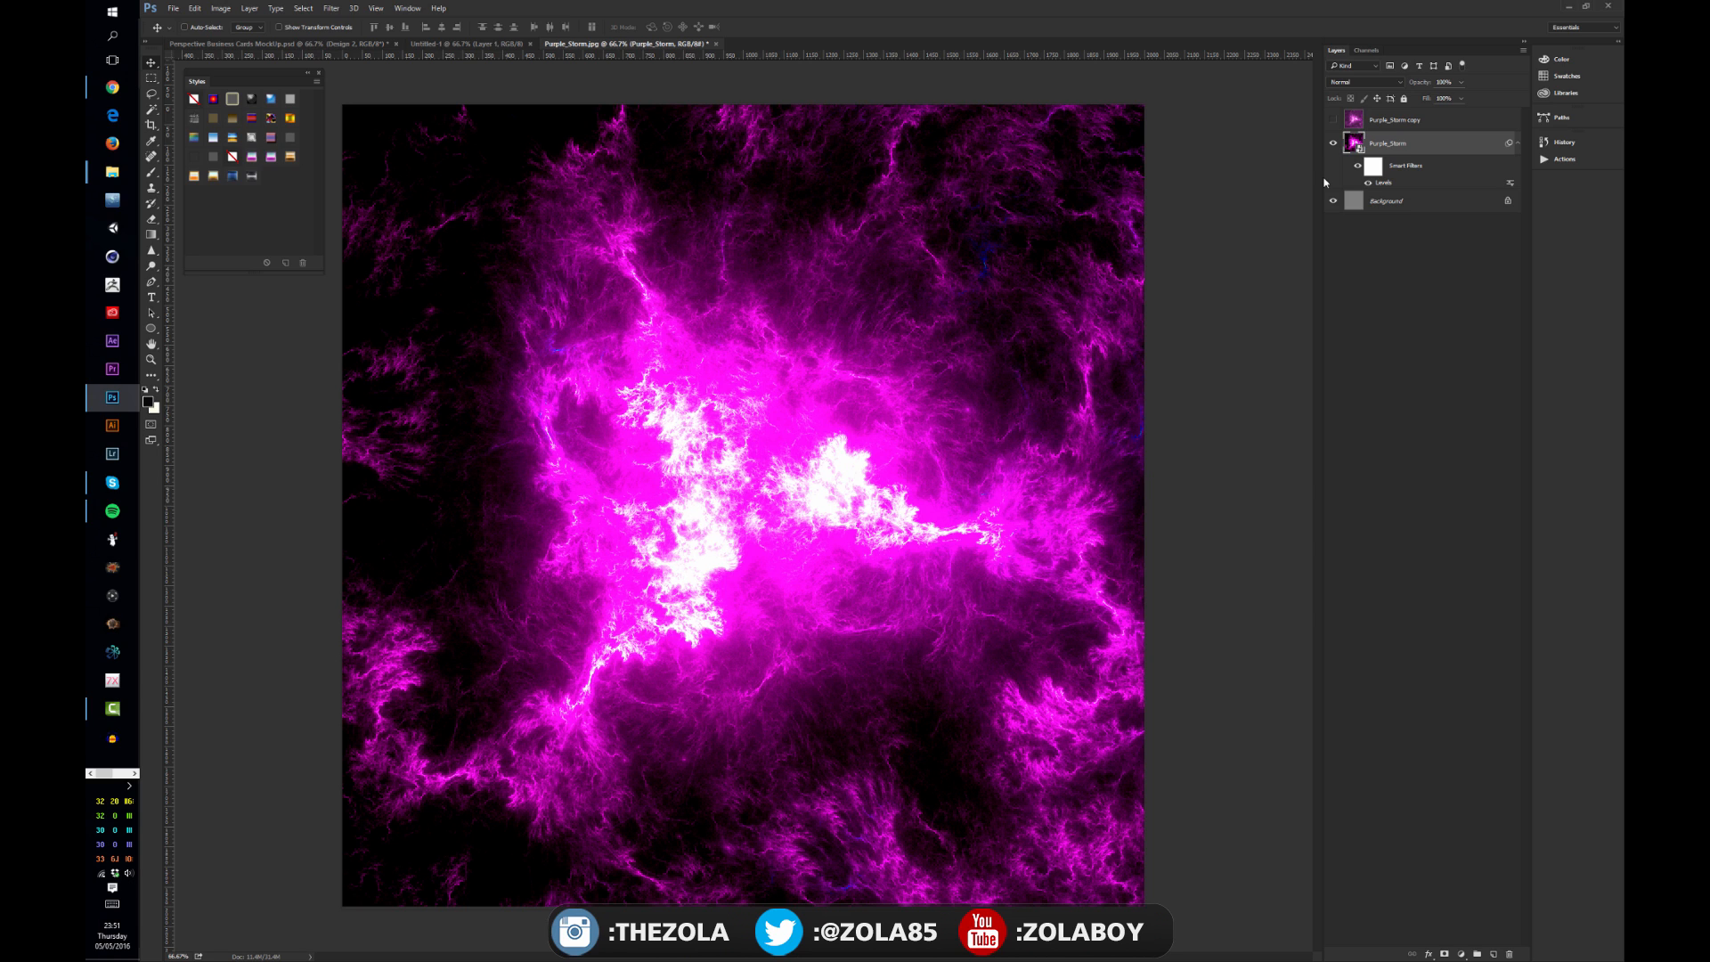
pyautogui.click(1332, 144)
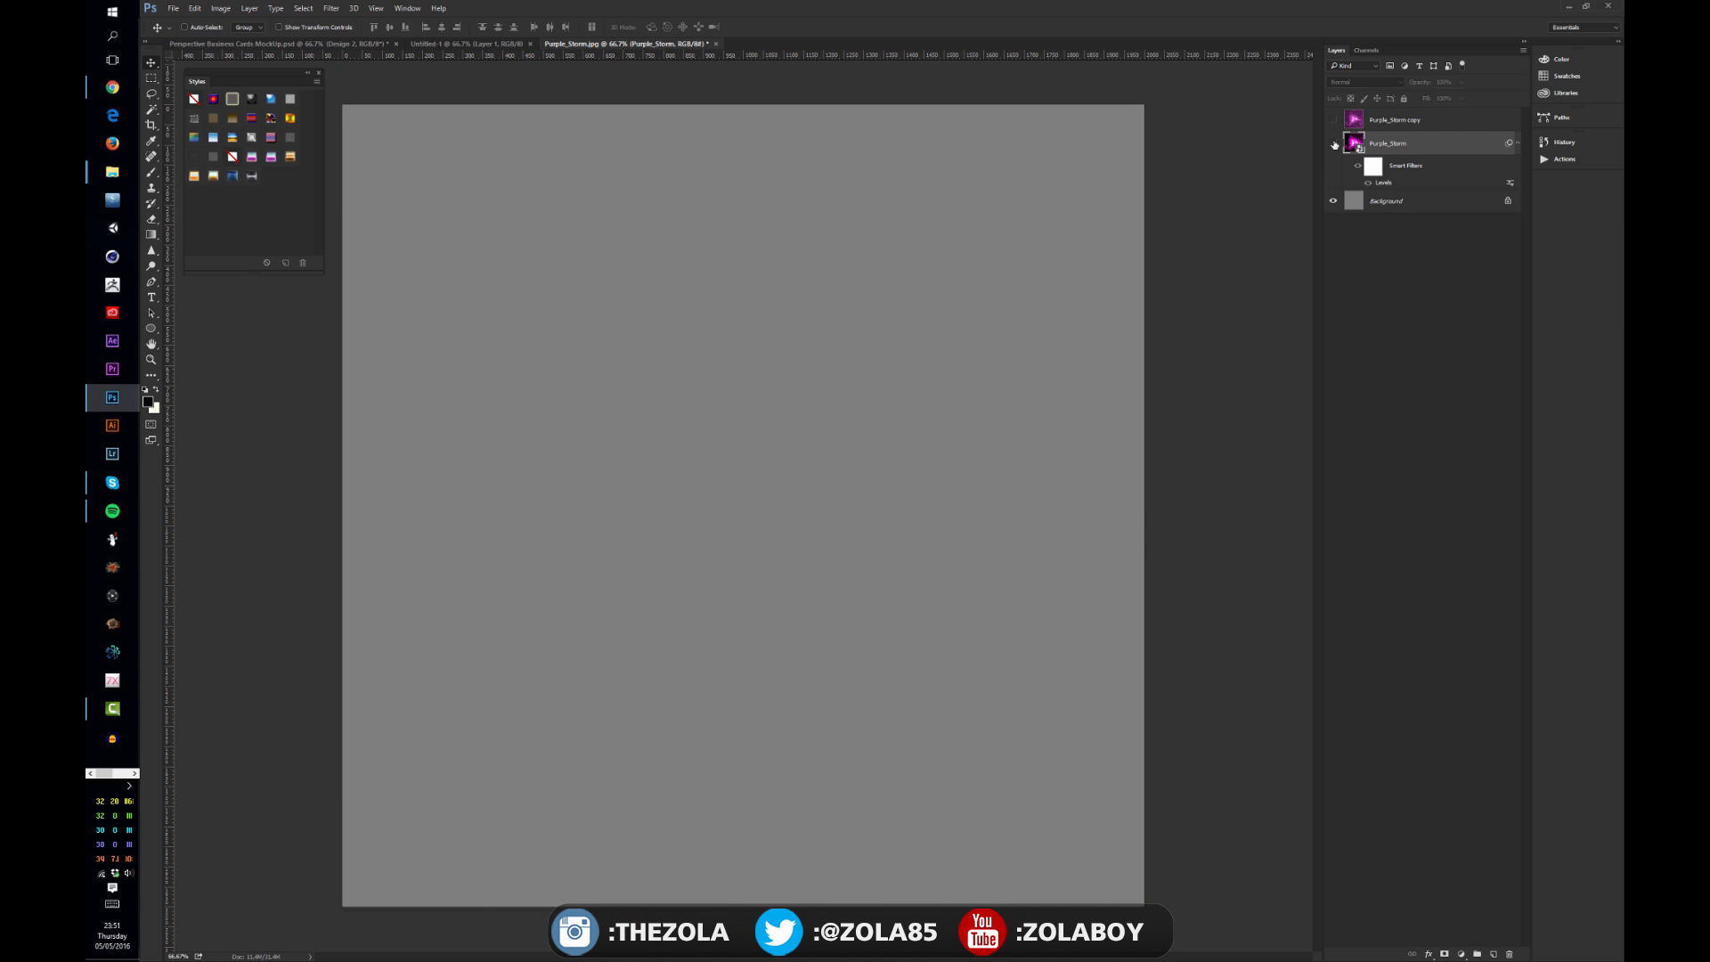
# Step: Show the Purple_Storm smart object layer again
pyautogui.click(1334, 144)
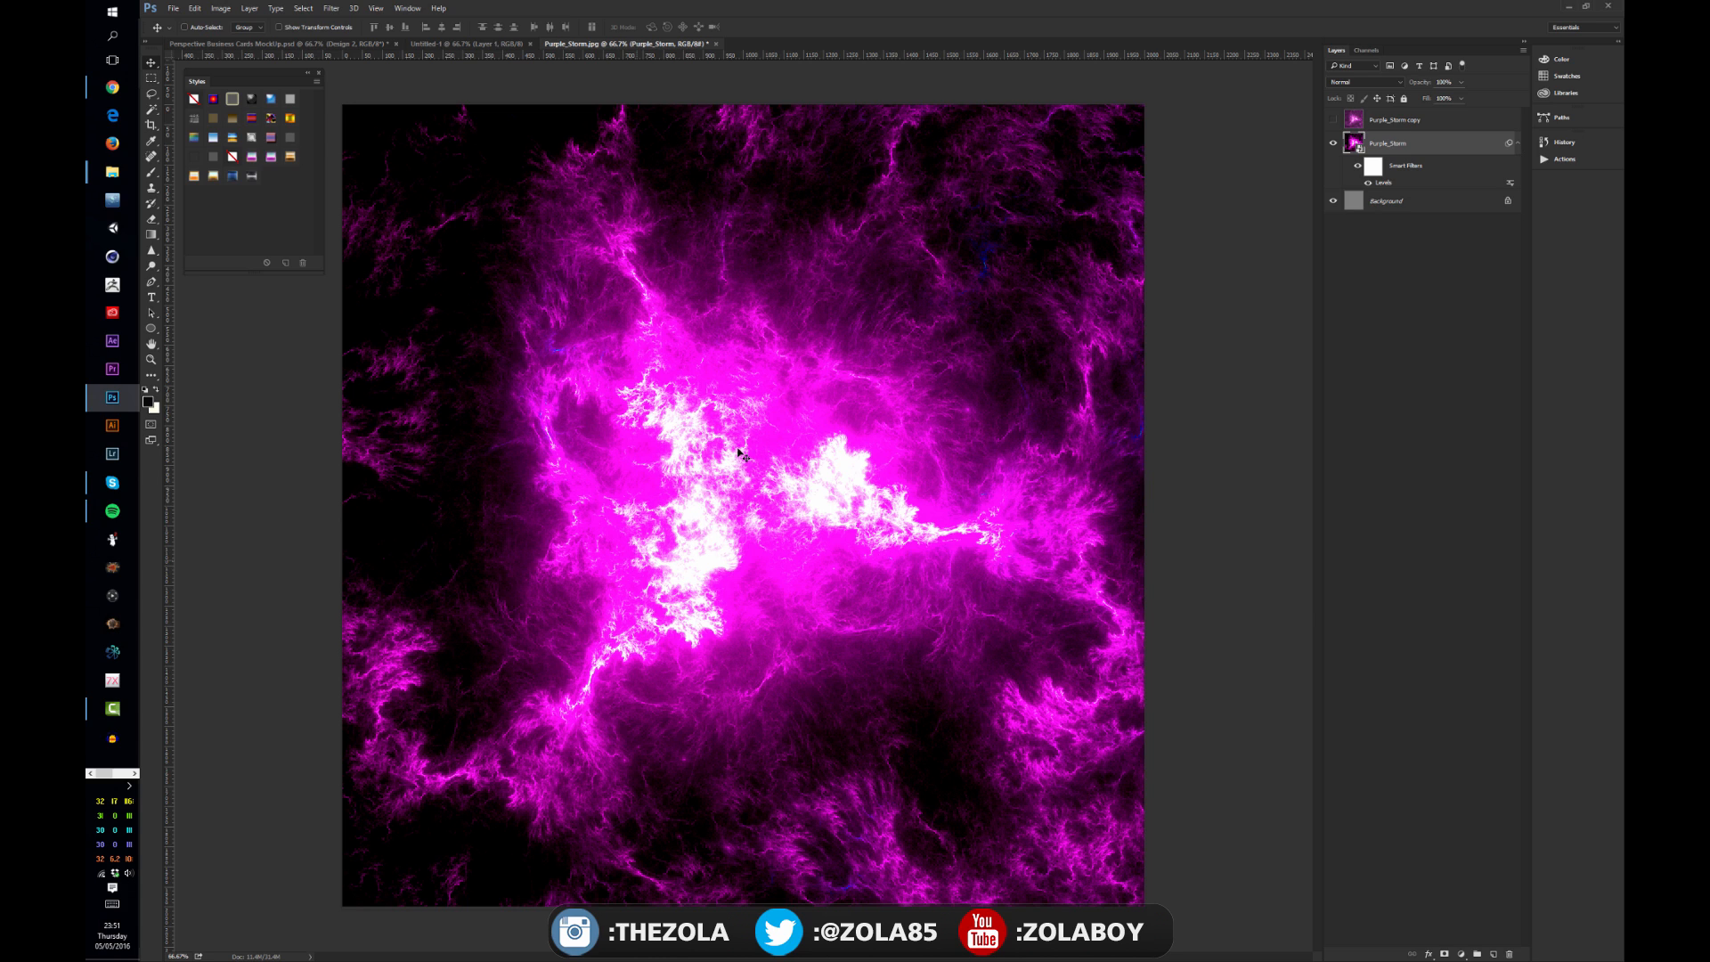
pyautogui.rightClick(1435, 143)
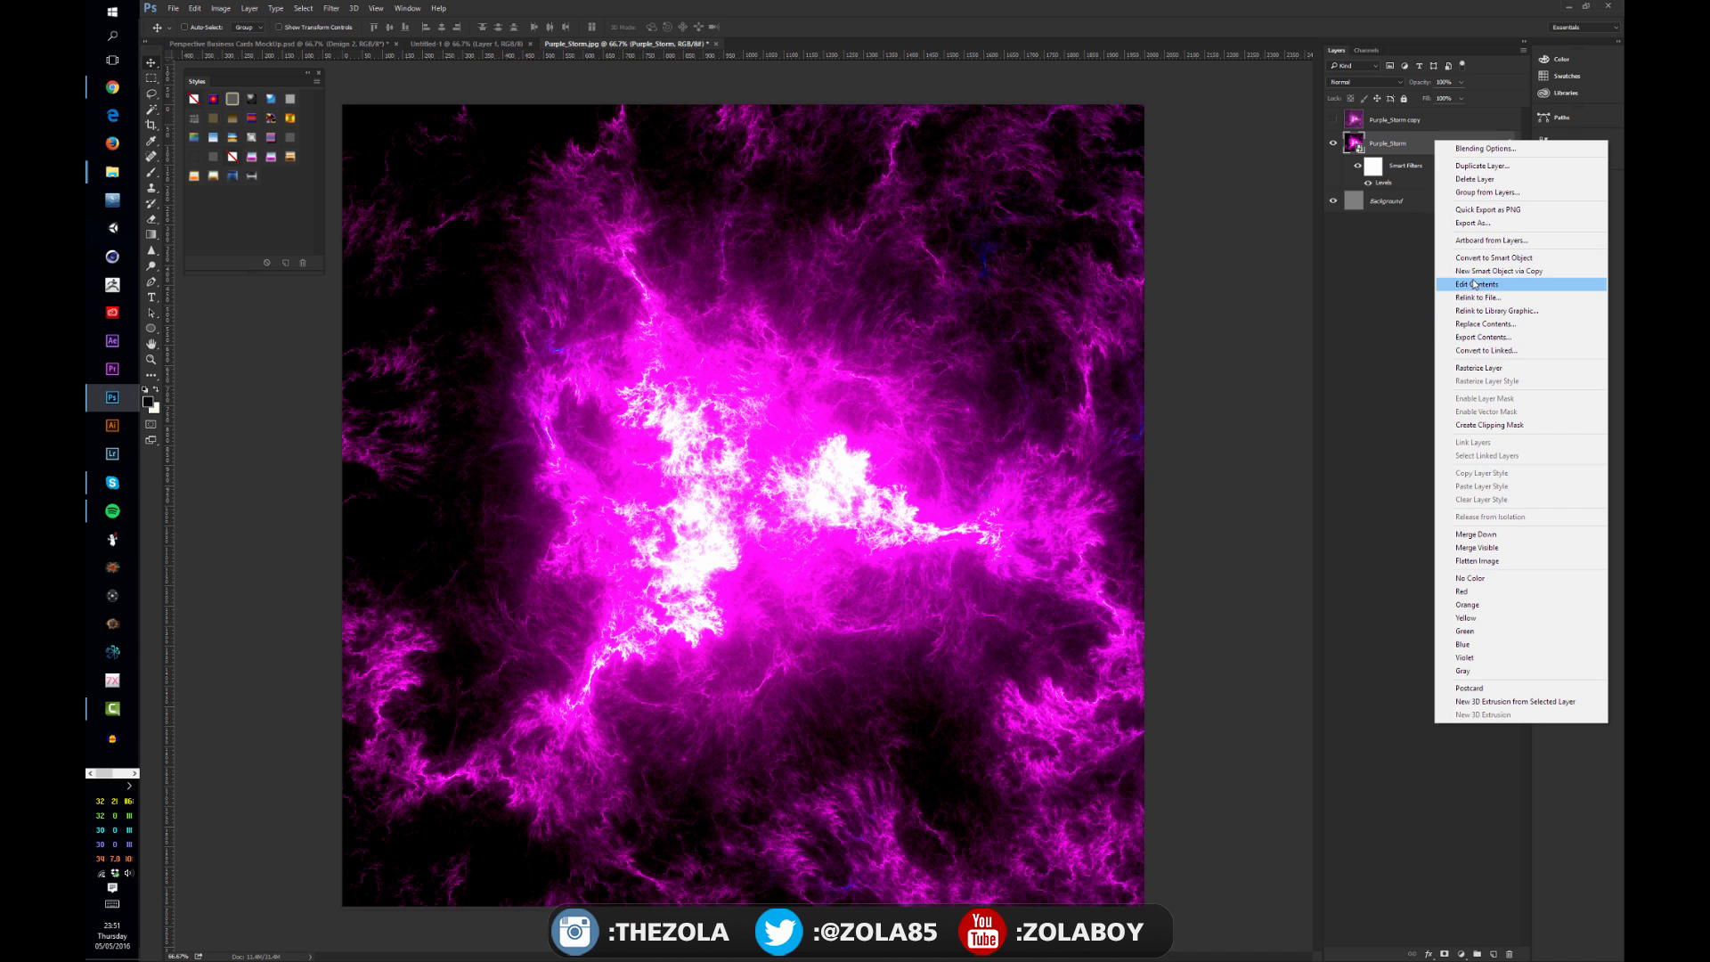
pyautogui.click(1469, 368)
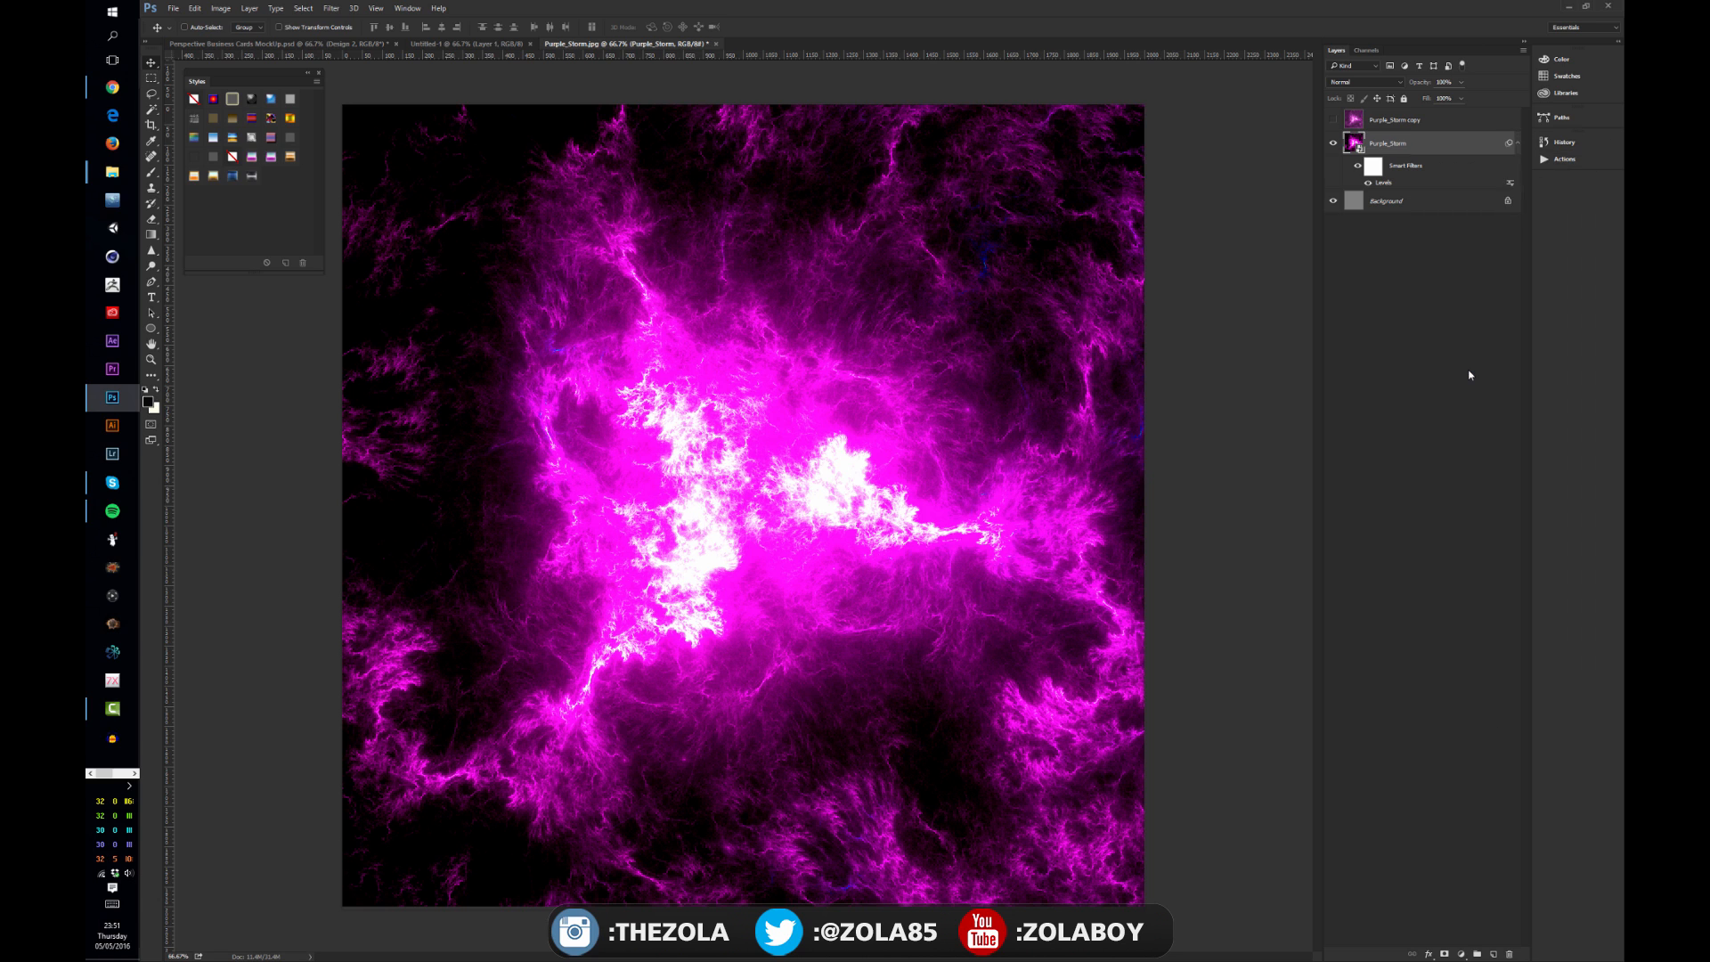
pyautogui.hotkey('ctrl', 'l')
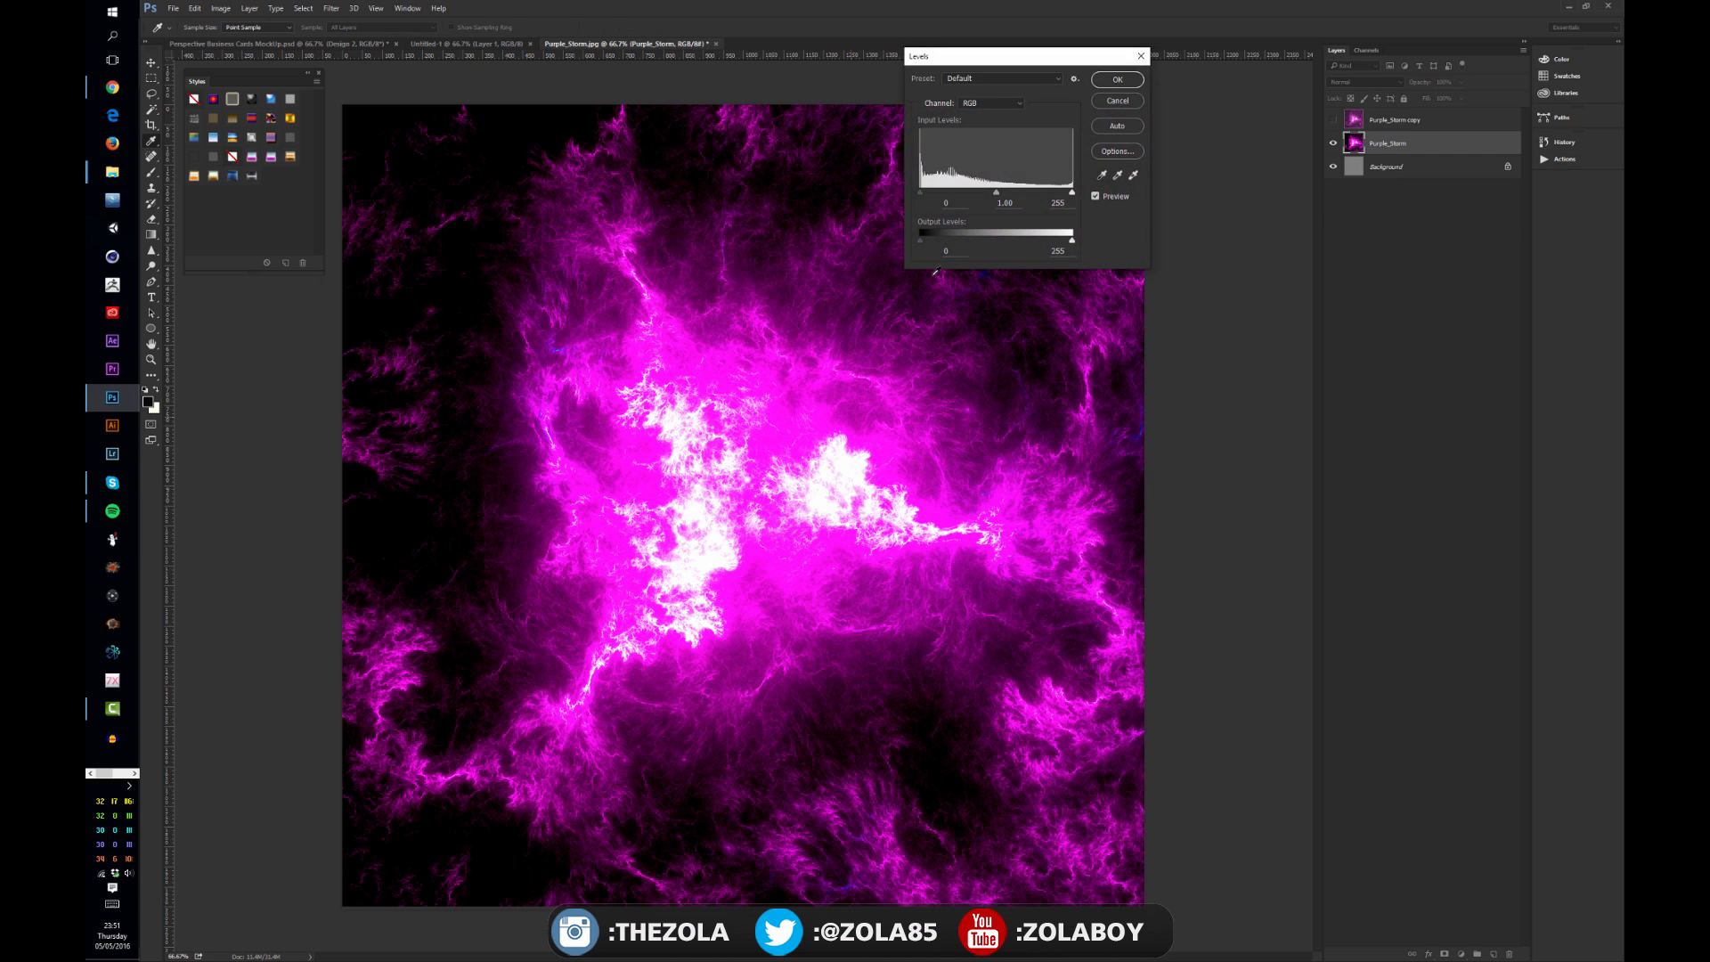
pyautogui.moveTo(996, 191)
pyautogui.mouseDown()
pyautogui.moveTo(959, 192)
pyautogui.moveTo(1029, 193)
pyautogui.mouseUp()
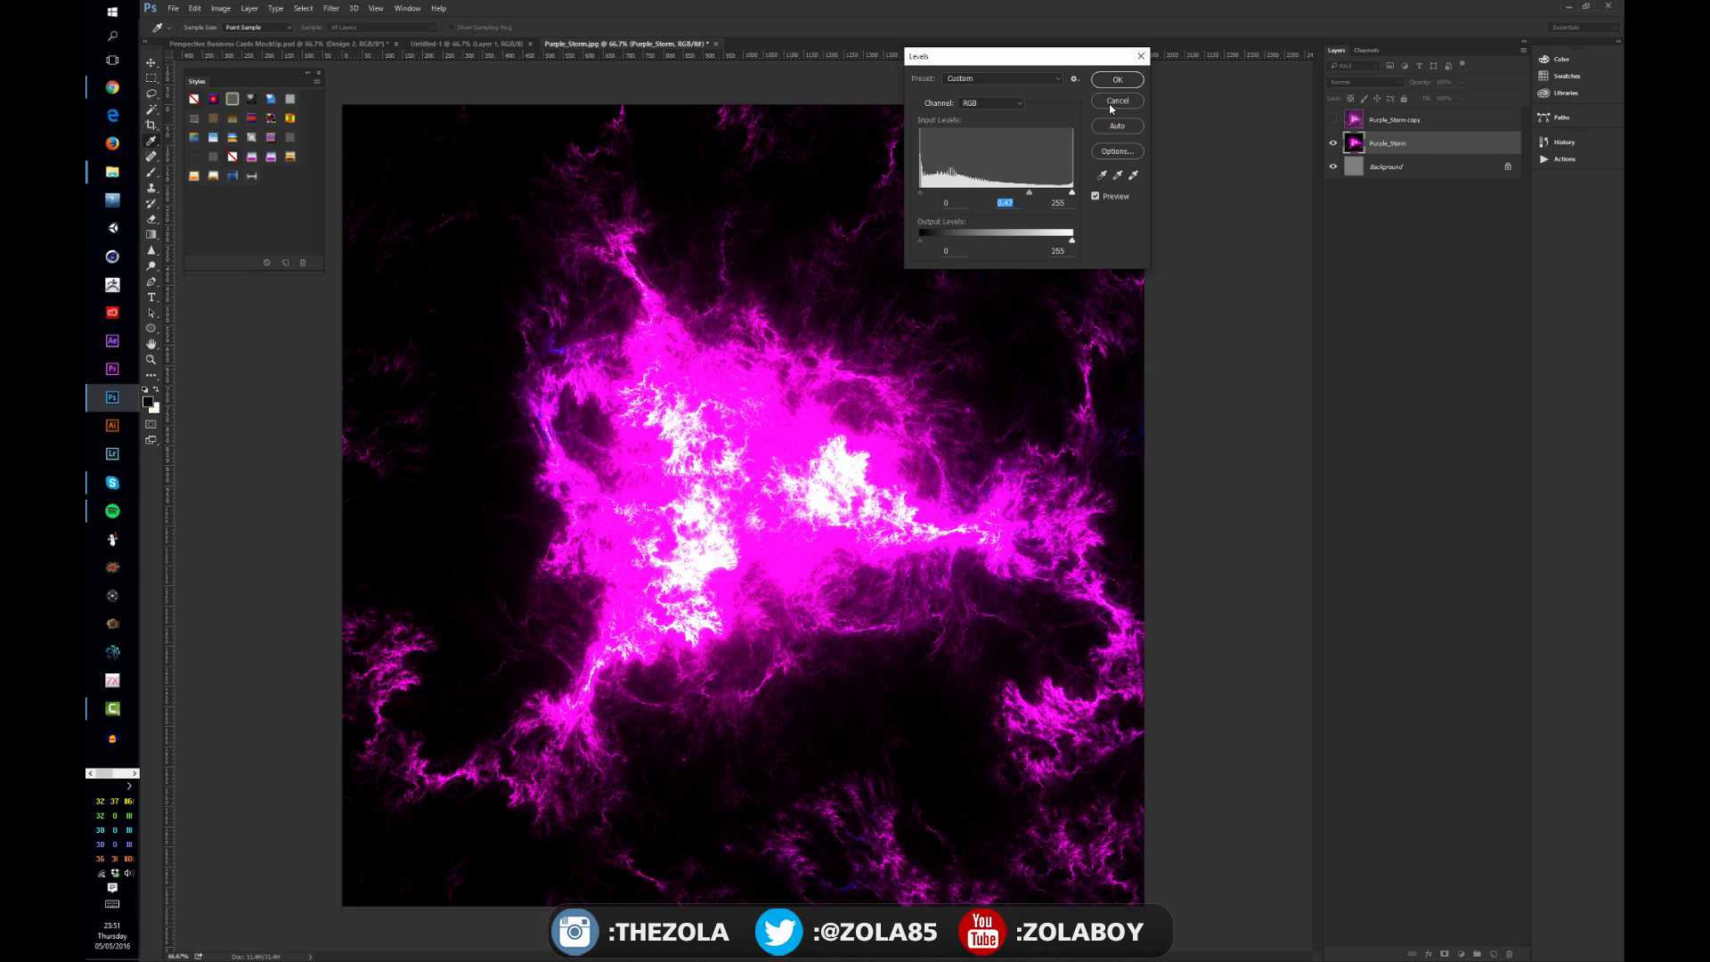
pyautogui.click(1111, 105)
pyautogui.hotkey('ctrl', 'z')
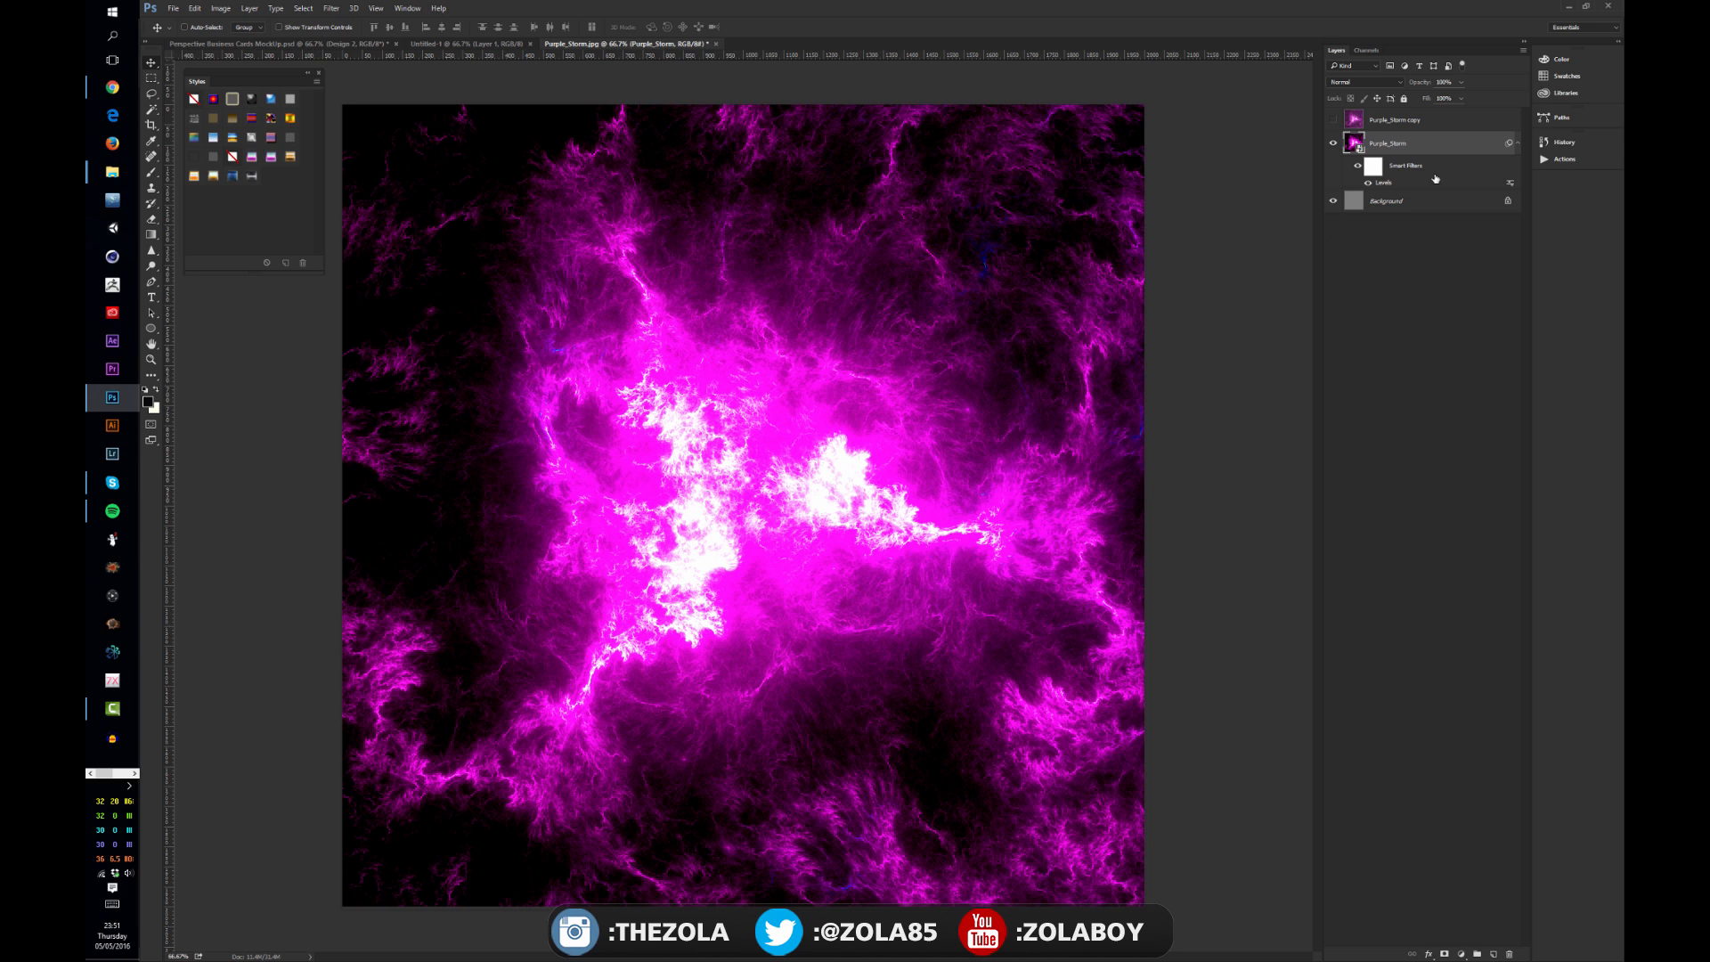
# Step: Apply a Color Balance smart filter, shifting midtones toward red, magenta and yellow and shadows toward cyan and blue
pyautogui.click(229, 9)
pyautogui.moveTo(249, 8)
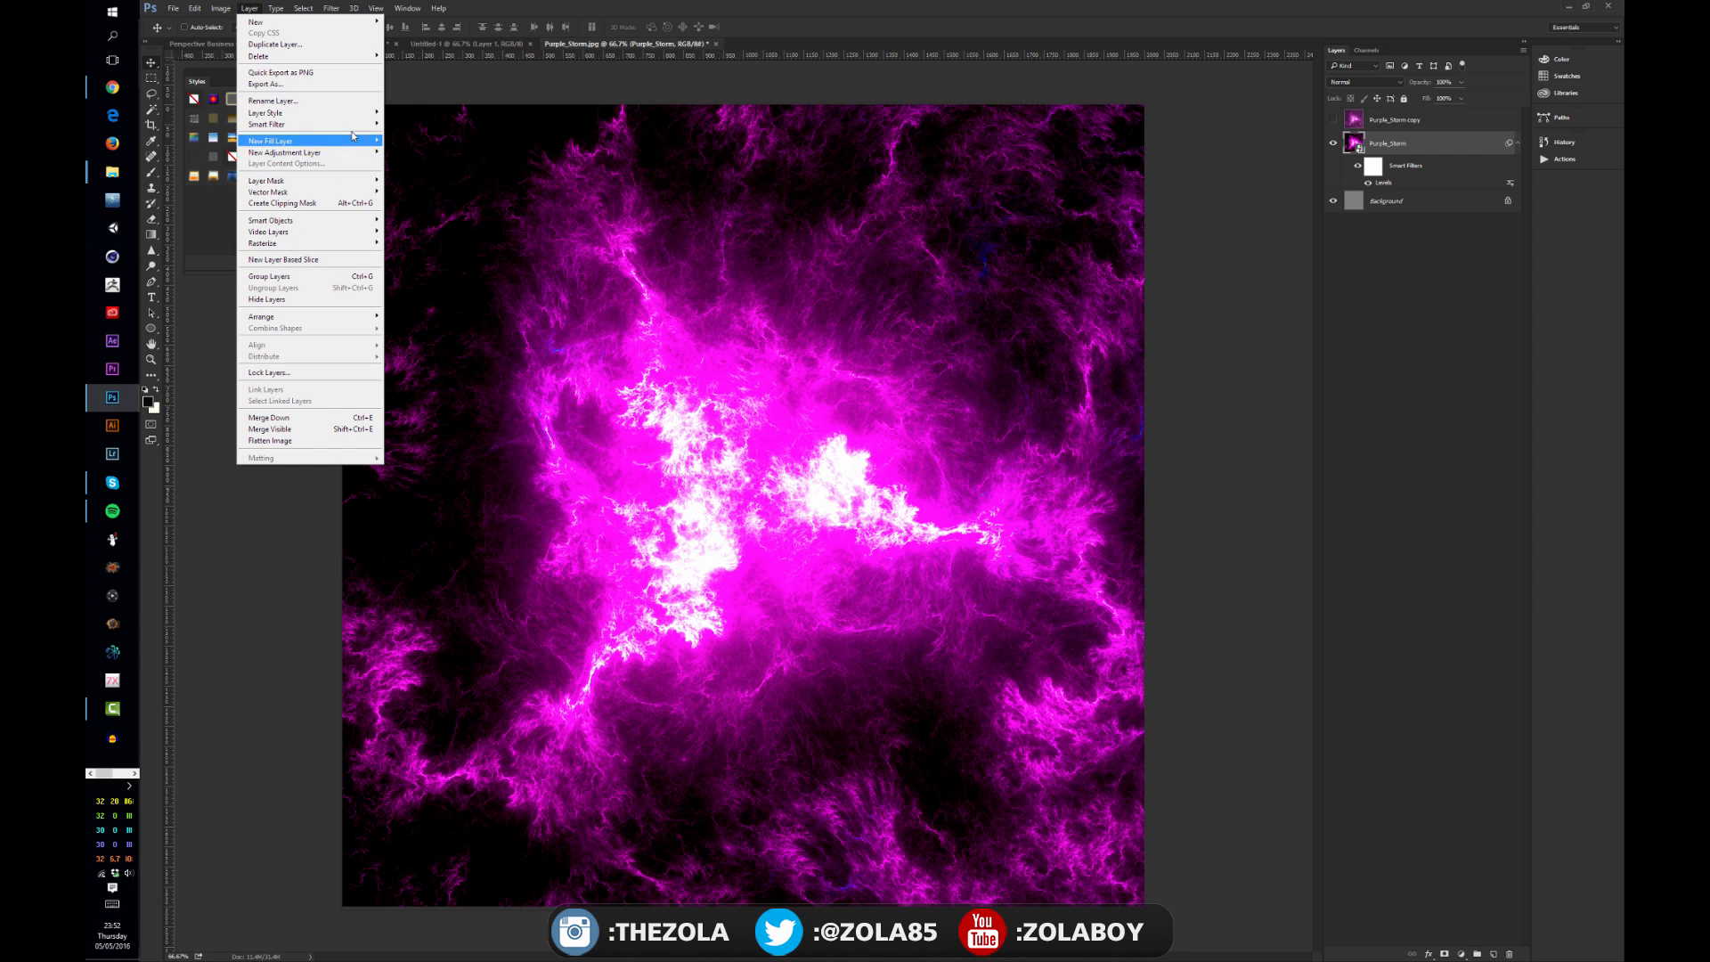
pyautogui.moveTo(352, 127)
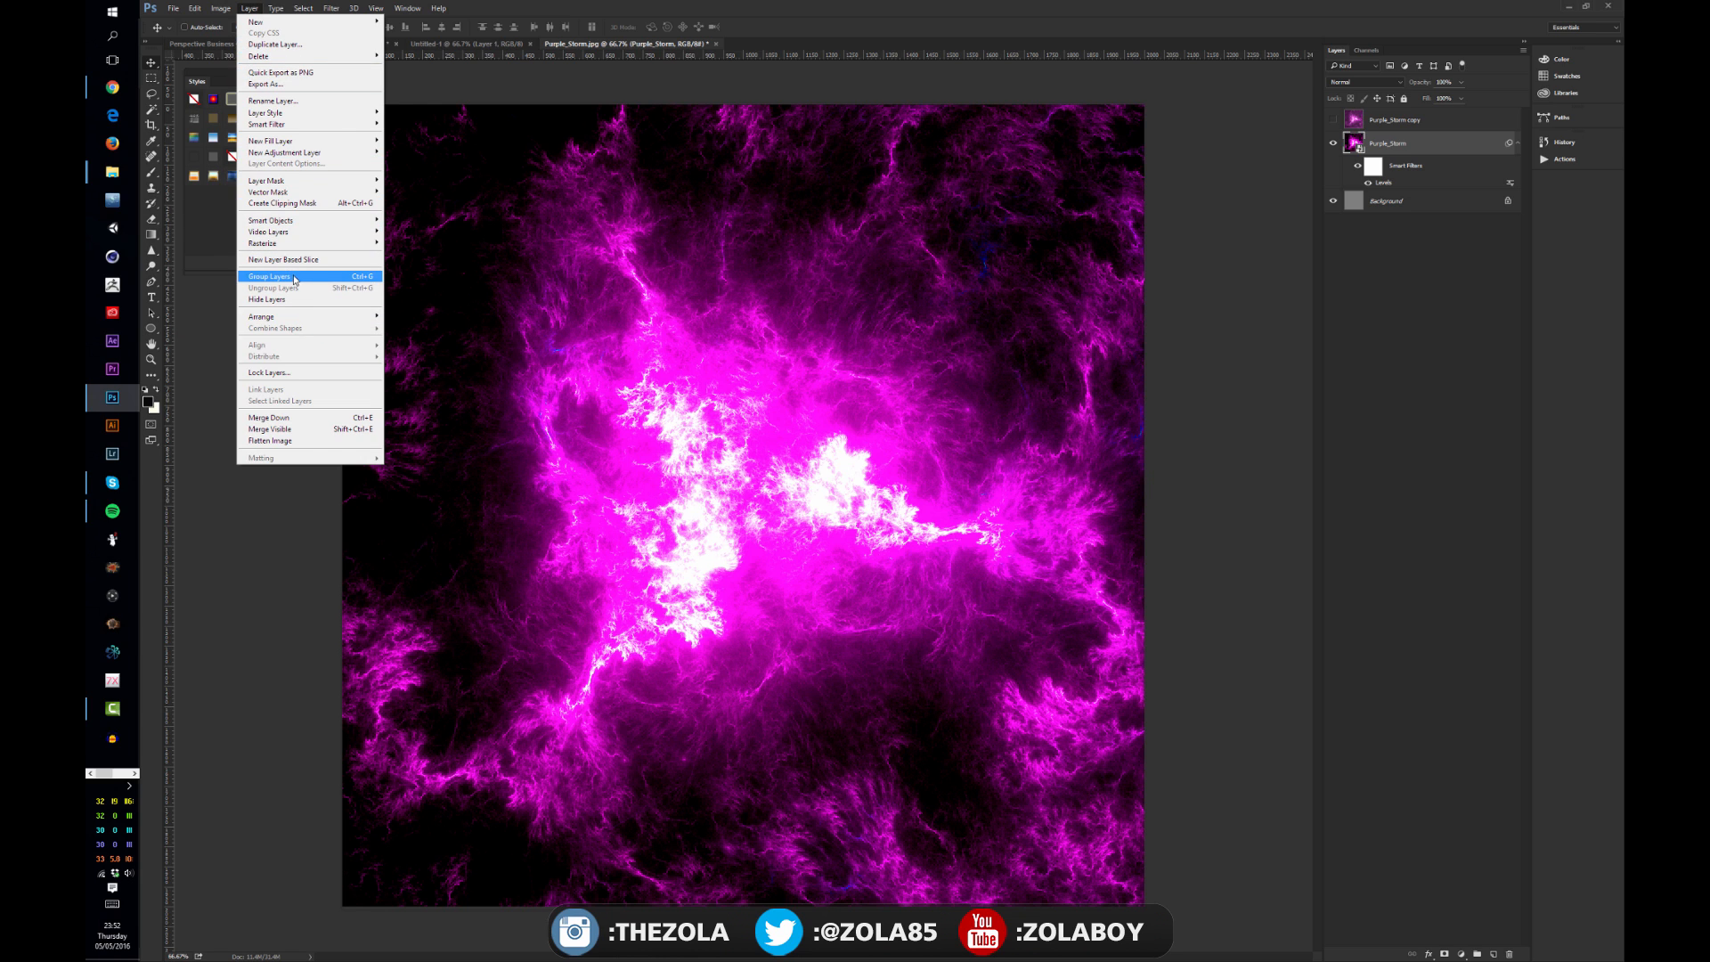
pyautogui.moveTo(298, 228)
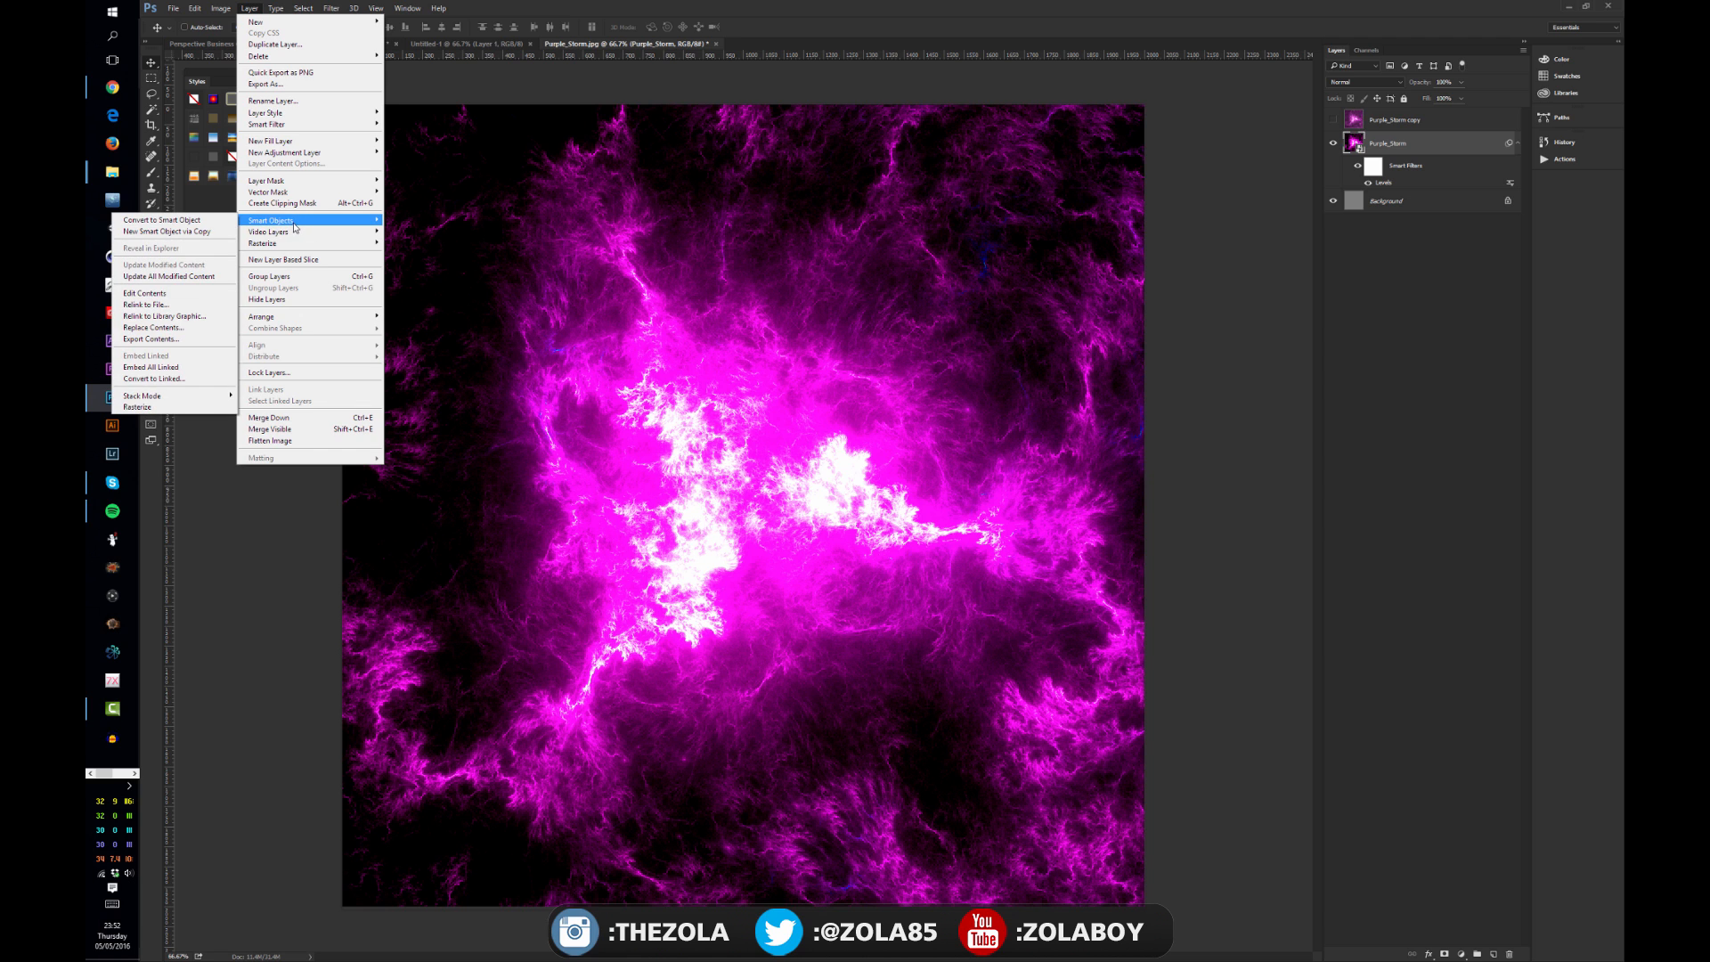
pyautogui.click(221, 8)
pyautogui.moveTo(254, 41)
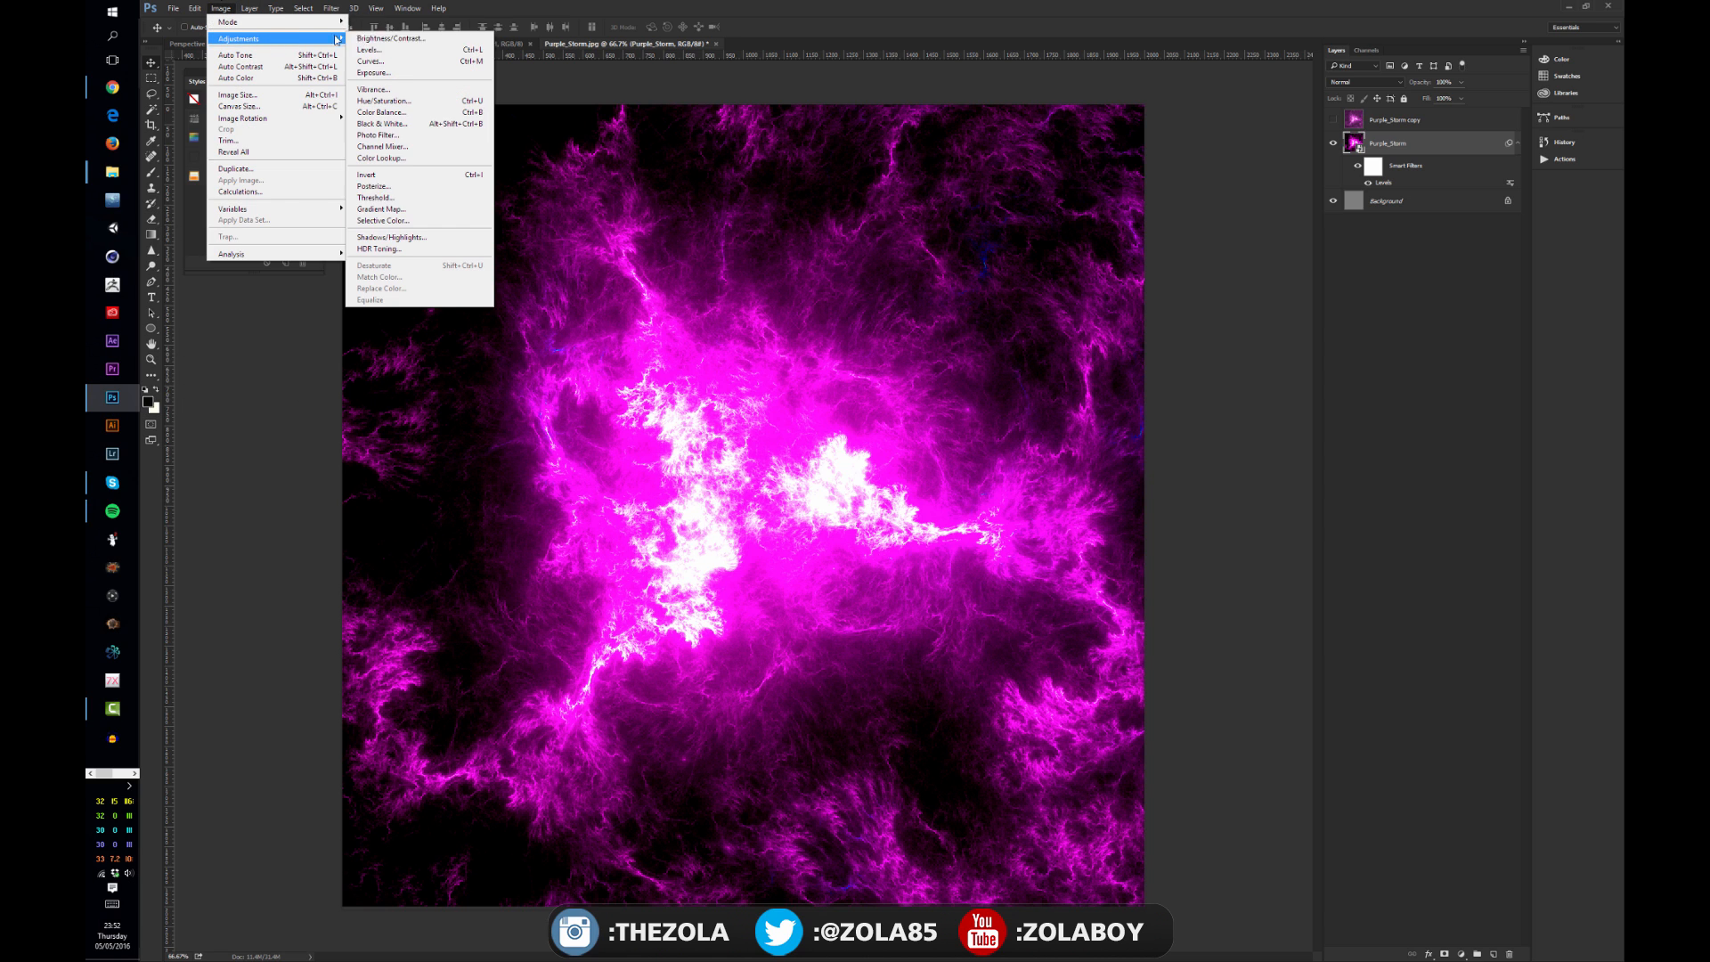
pyautogui.click(410, 112)
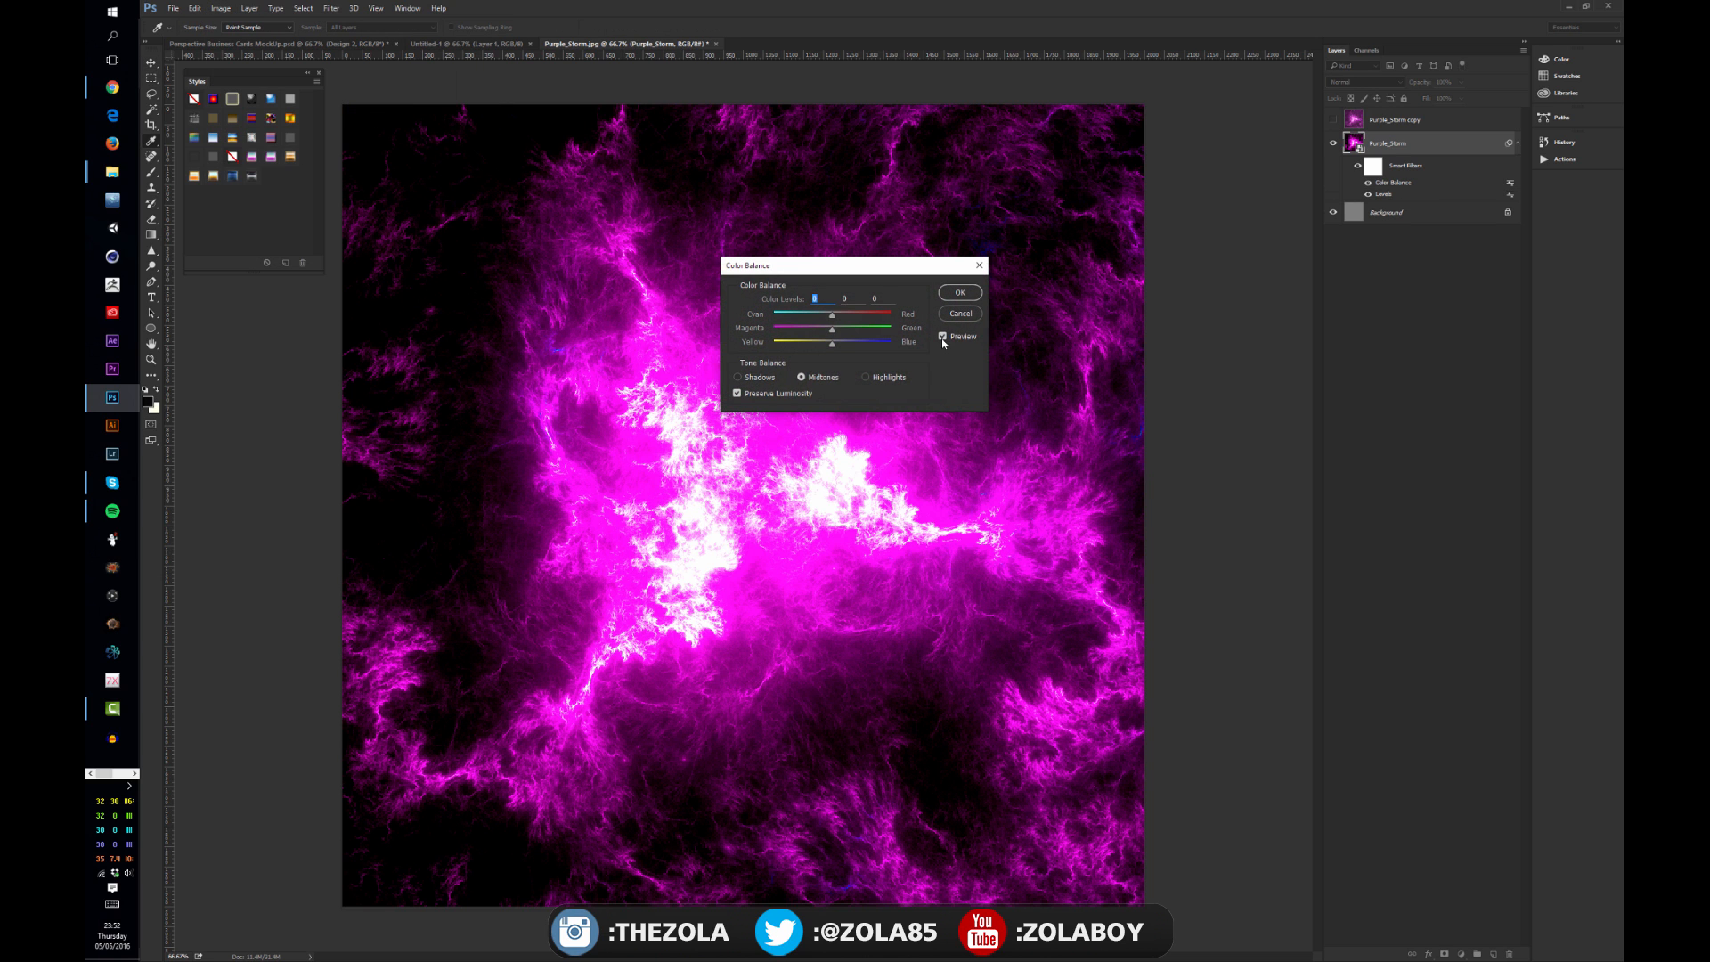
pyautogui.moveTo(611, 535); pyautogui.dragTo(573, 571)
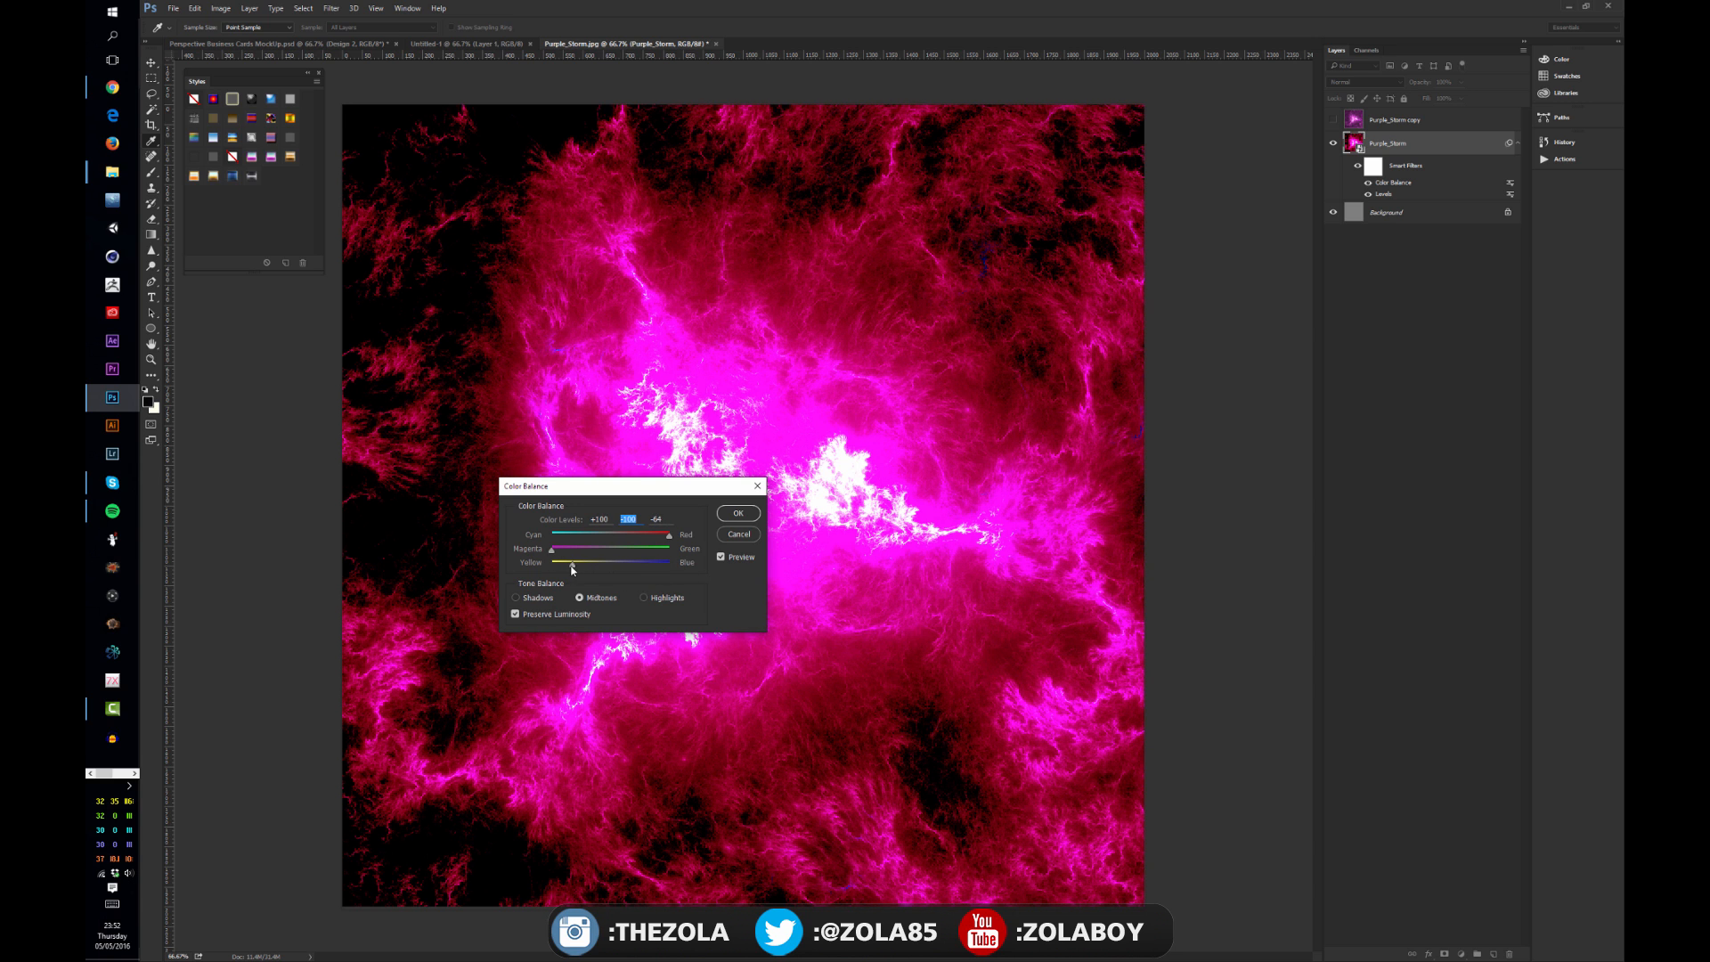
pyautogui.press('Tab')
pyautogui.click(527, 599)
pyautogui.moveTo(610, 563); pyautogui.dragTo(662, 572)
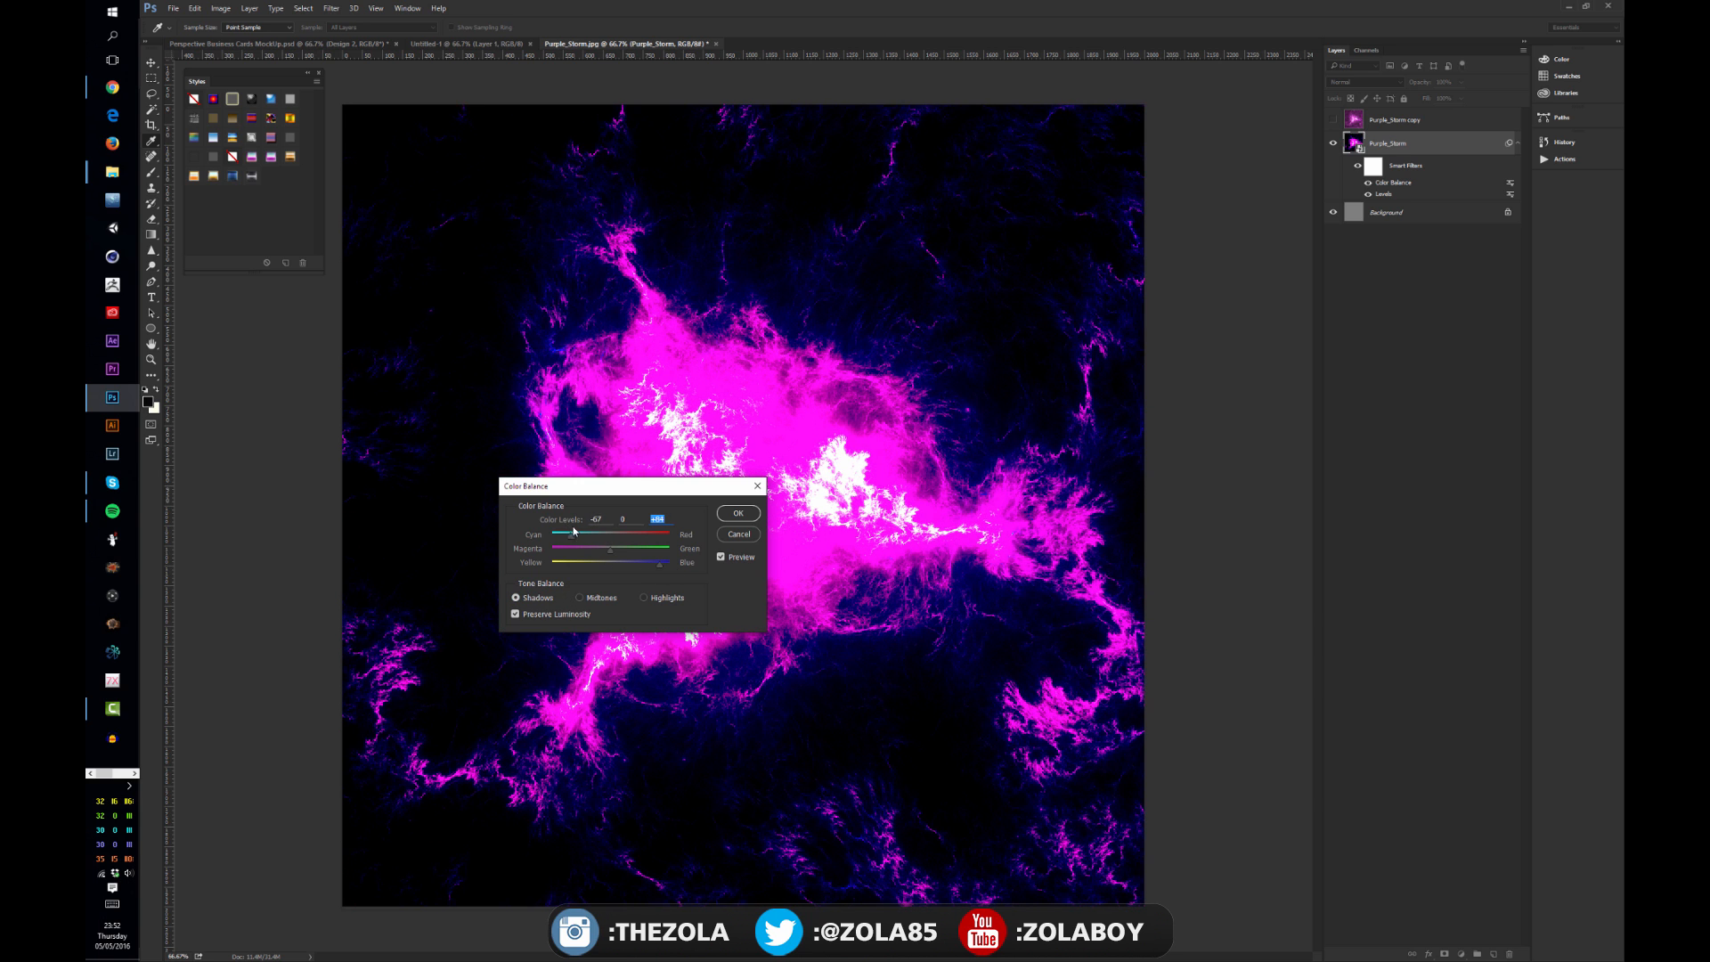
pyautogui.click(739, 513)
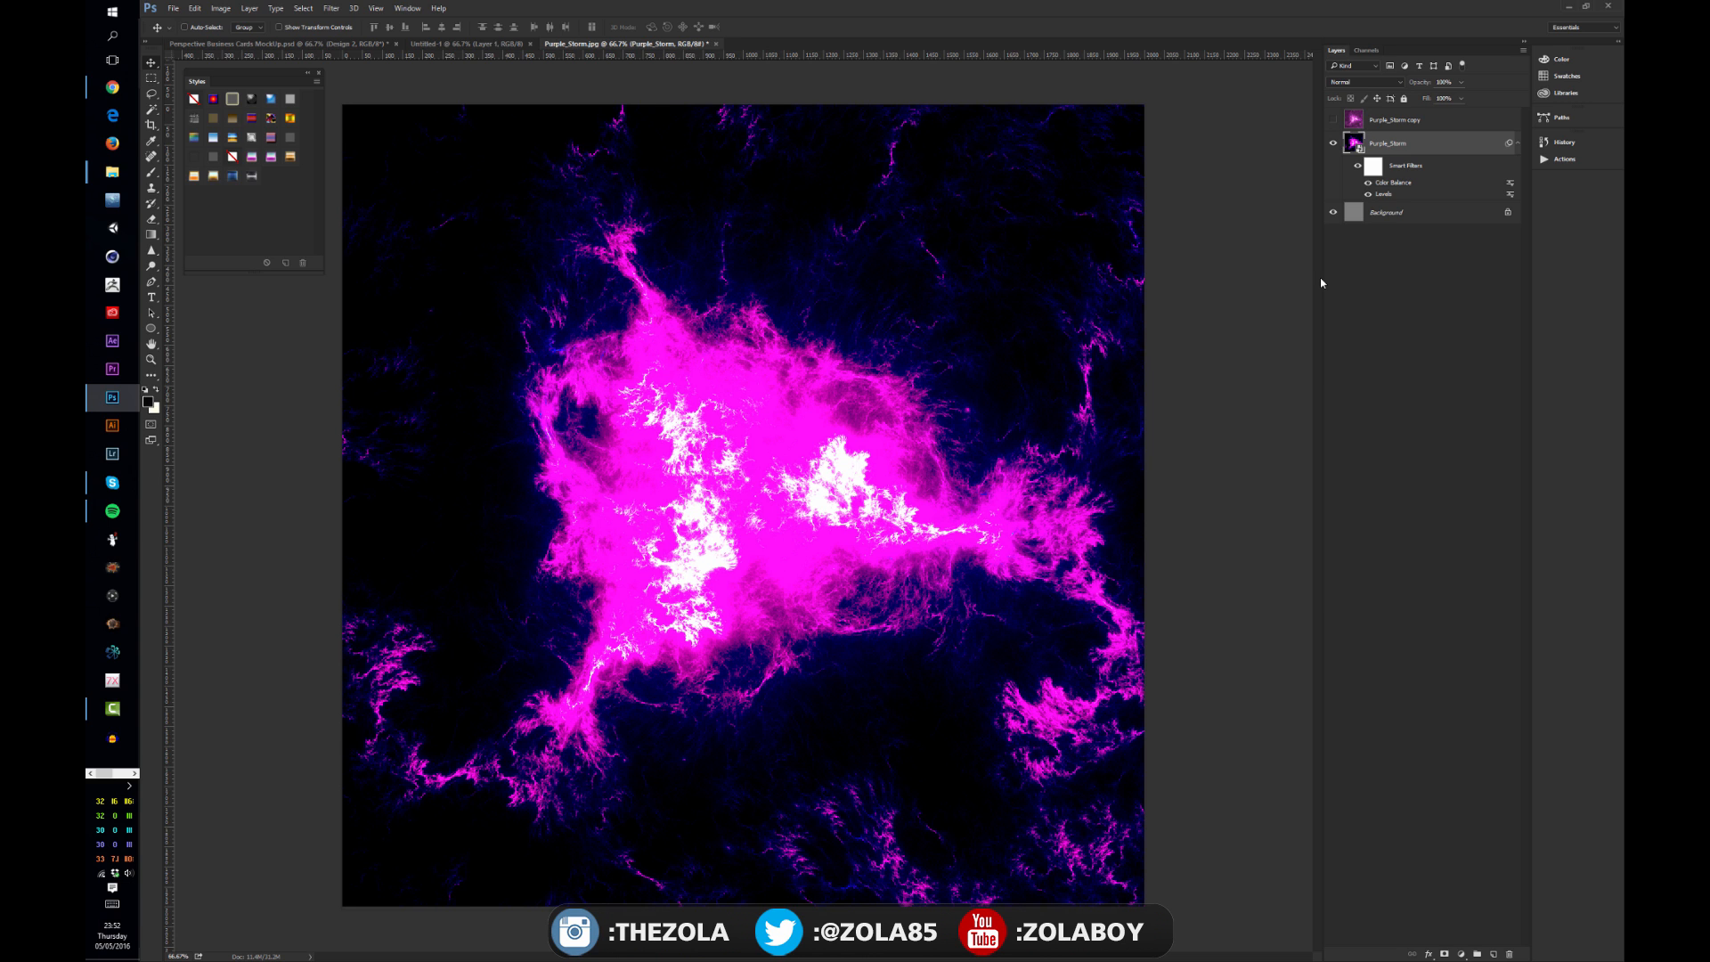
# Step: Set the Levels smart filter's blending options to Overlay mode at 57% opacity
pyautogui.doubleClick(1510, 195)
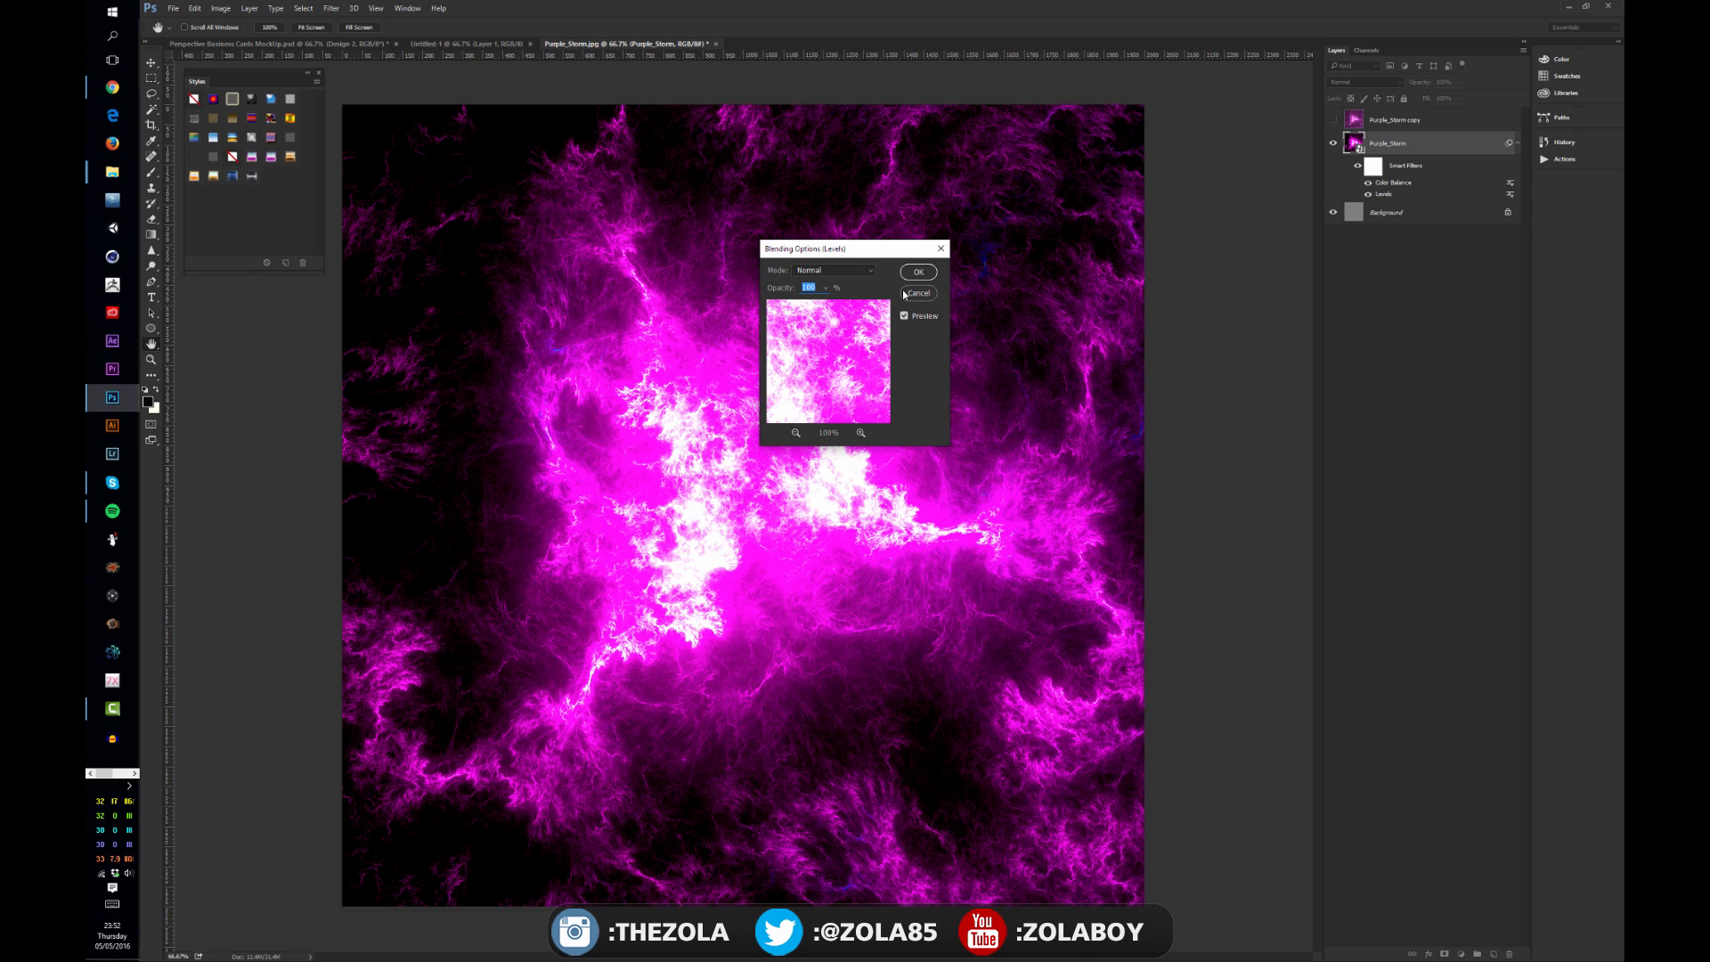
pyautogui.click(826, 288)
pyautogui.moveTo(832, 303); pyautogui.dragTo(931, 298)
pyautogui.moveTo(828, 304)
pyautogui.mouseDown()
pyautogui.moveTo(756, 328)
pyautogui.moveTo(800, 310)
pyautogui.mouseUp()
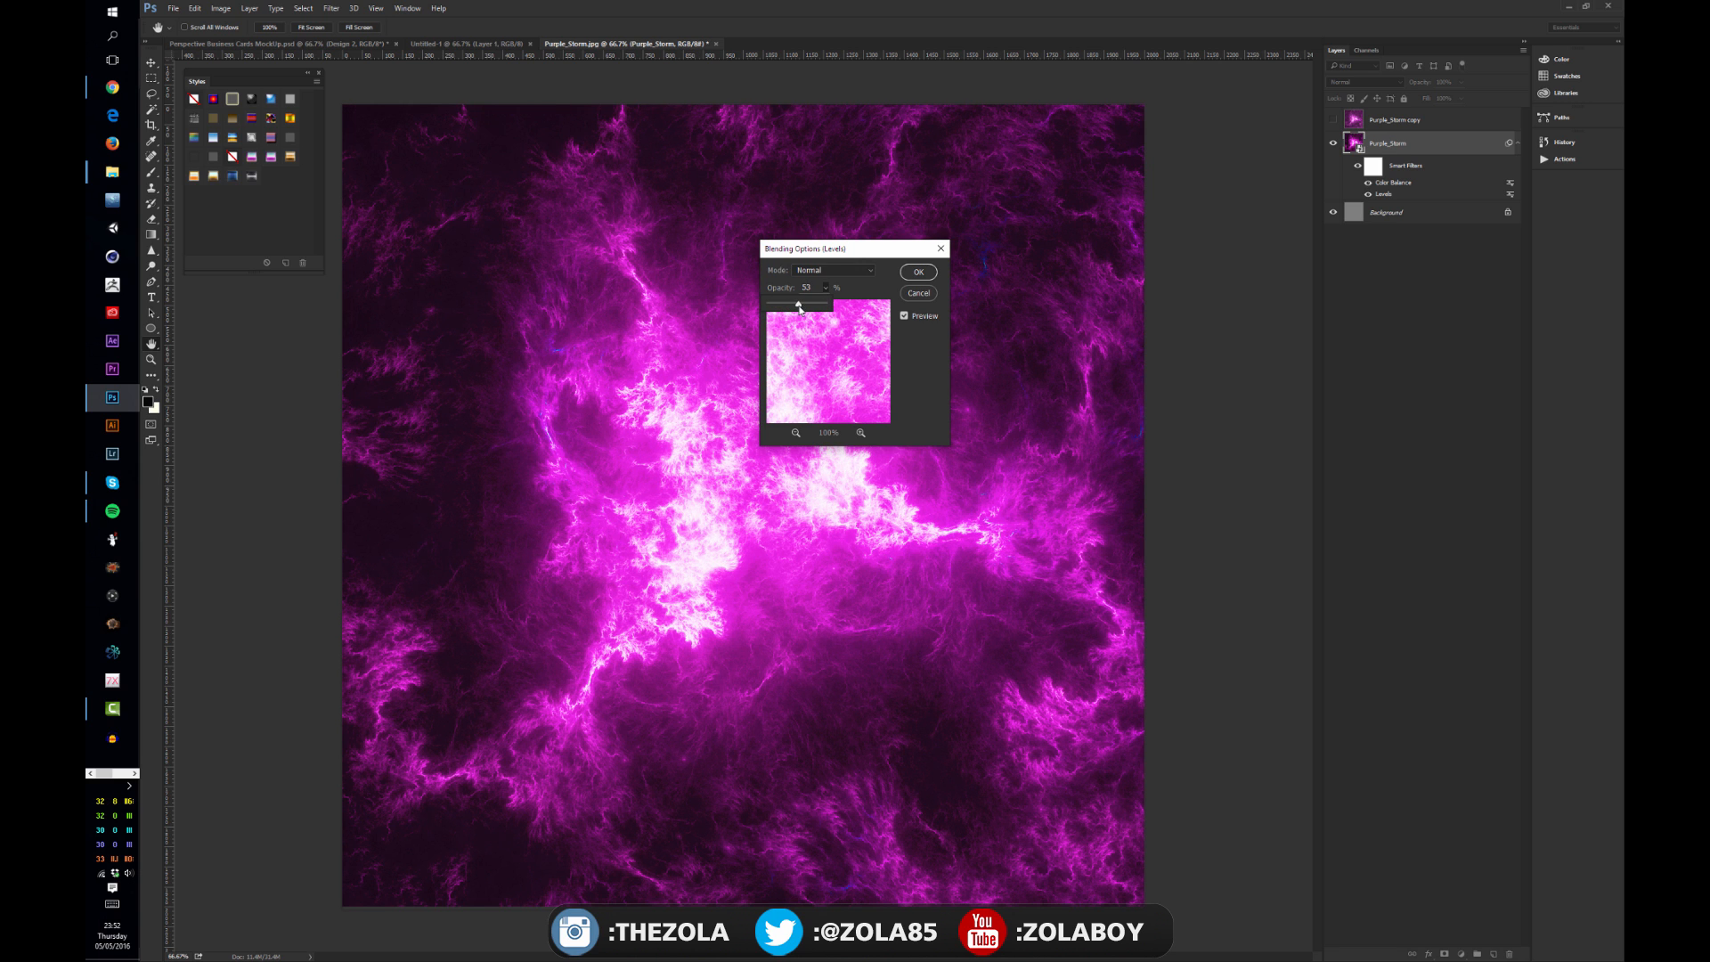
pyautogui.click(833, 269)
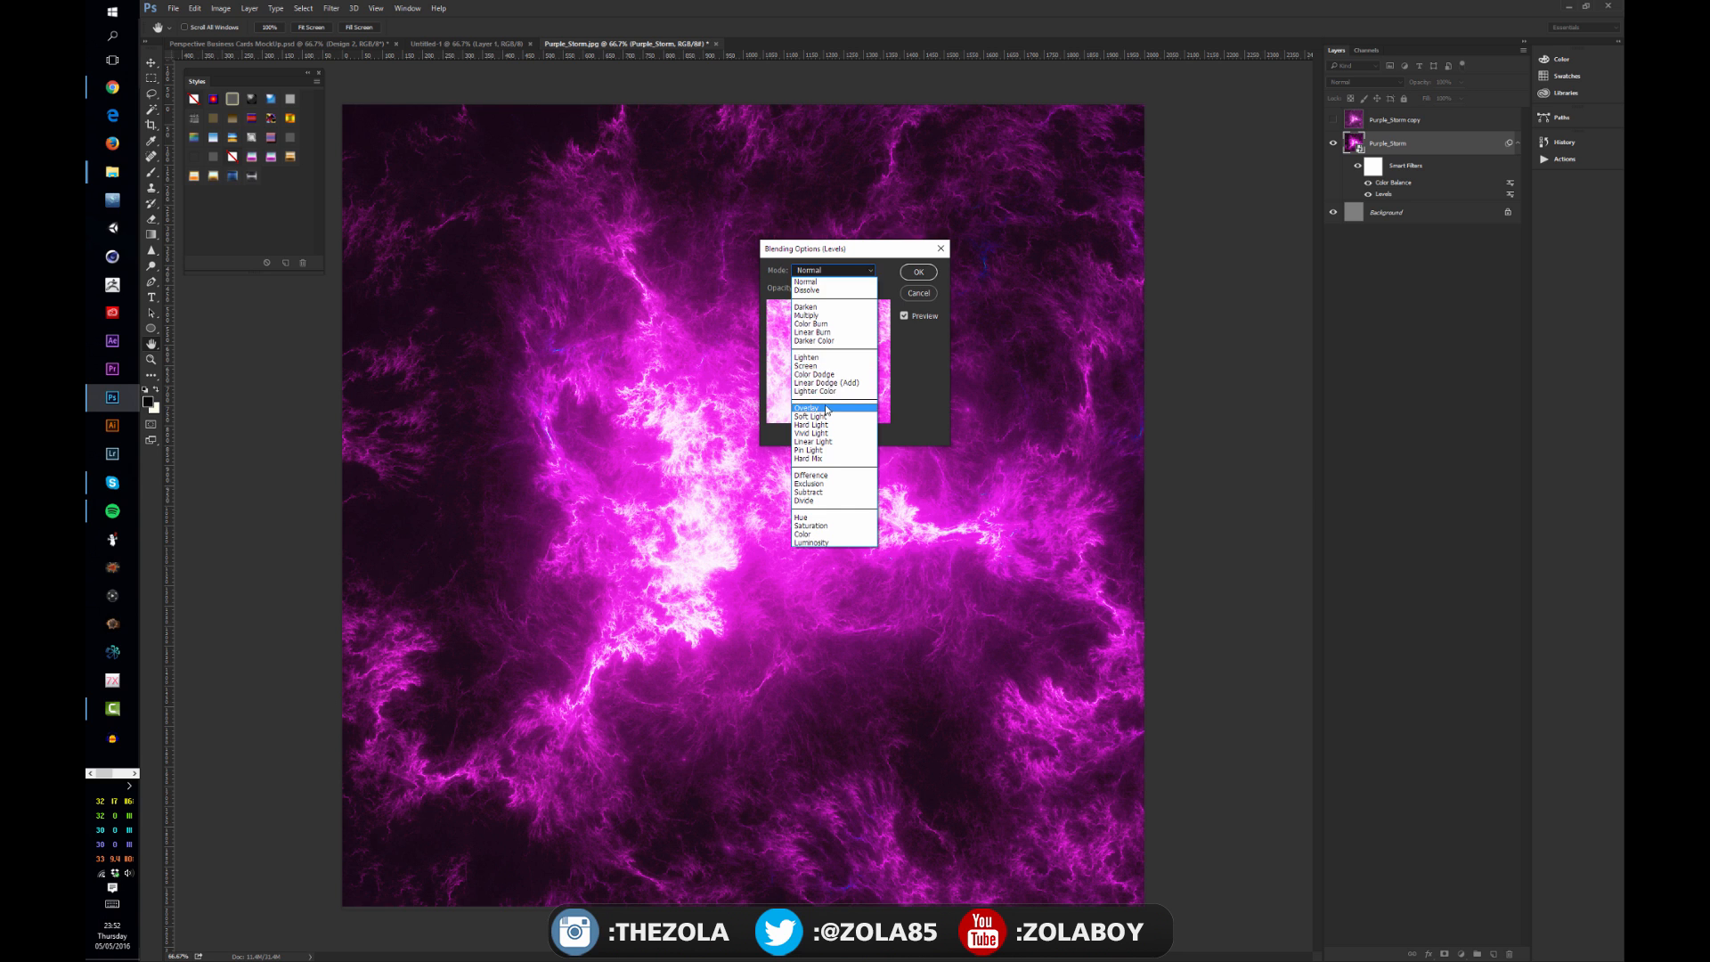
pyautogui.click(826, 410)
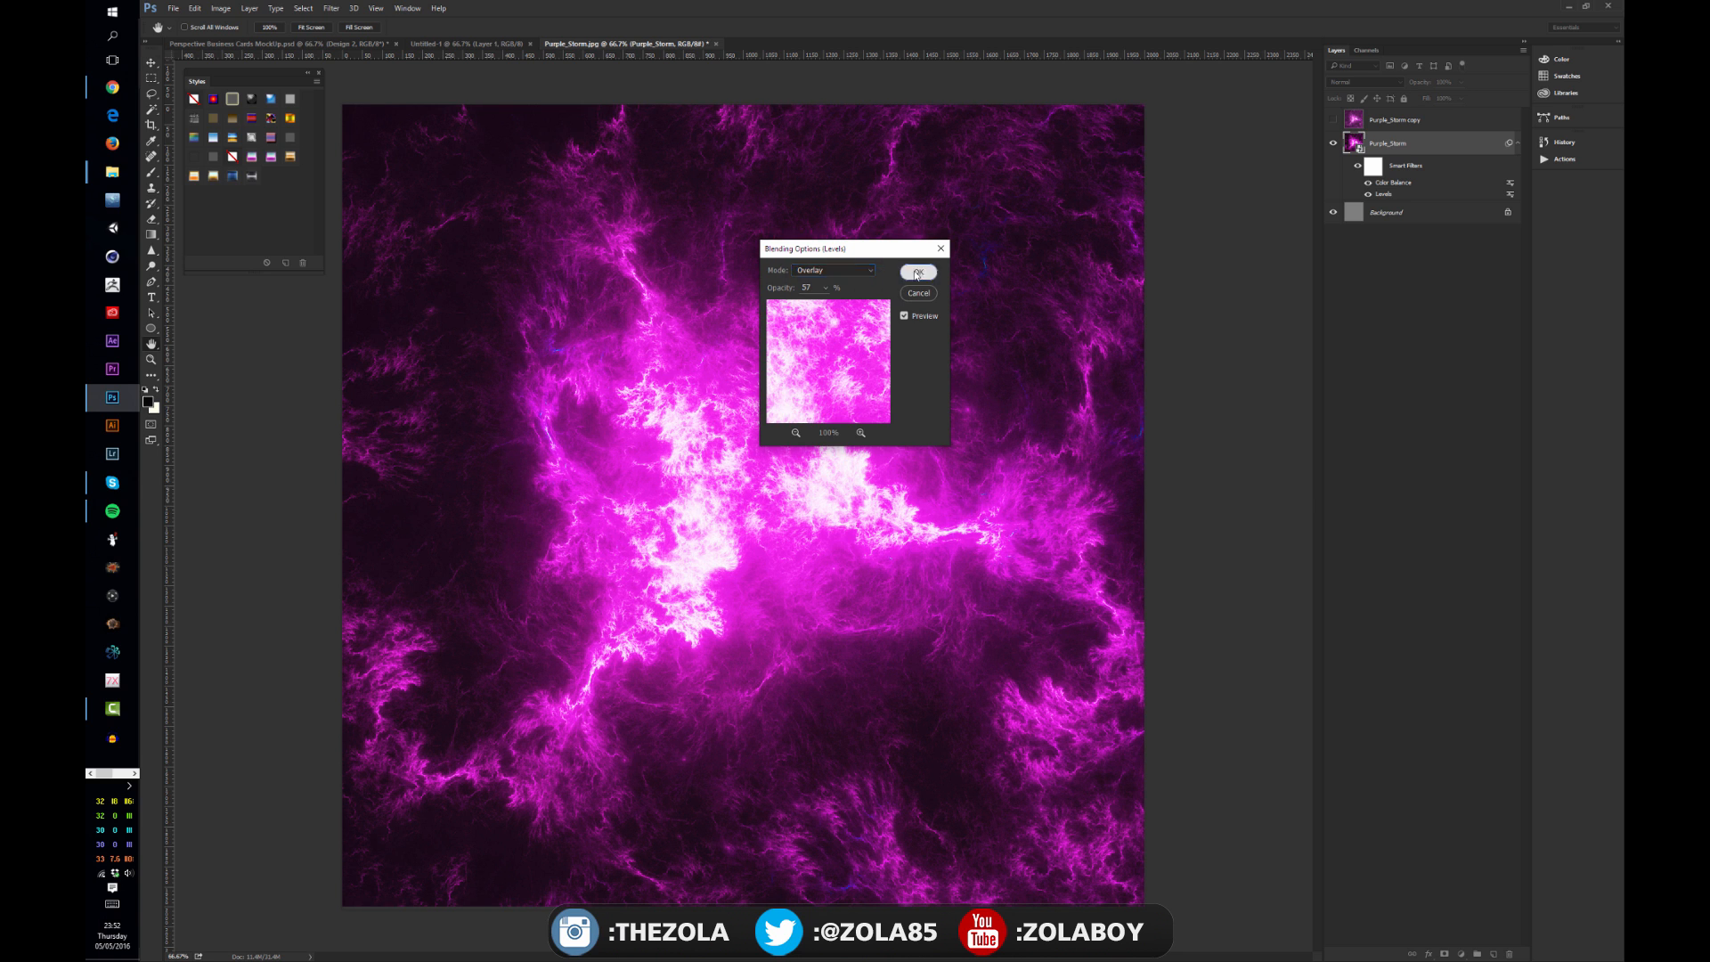
pyautogui.click(918, 273)
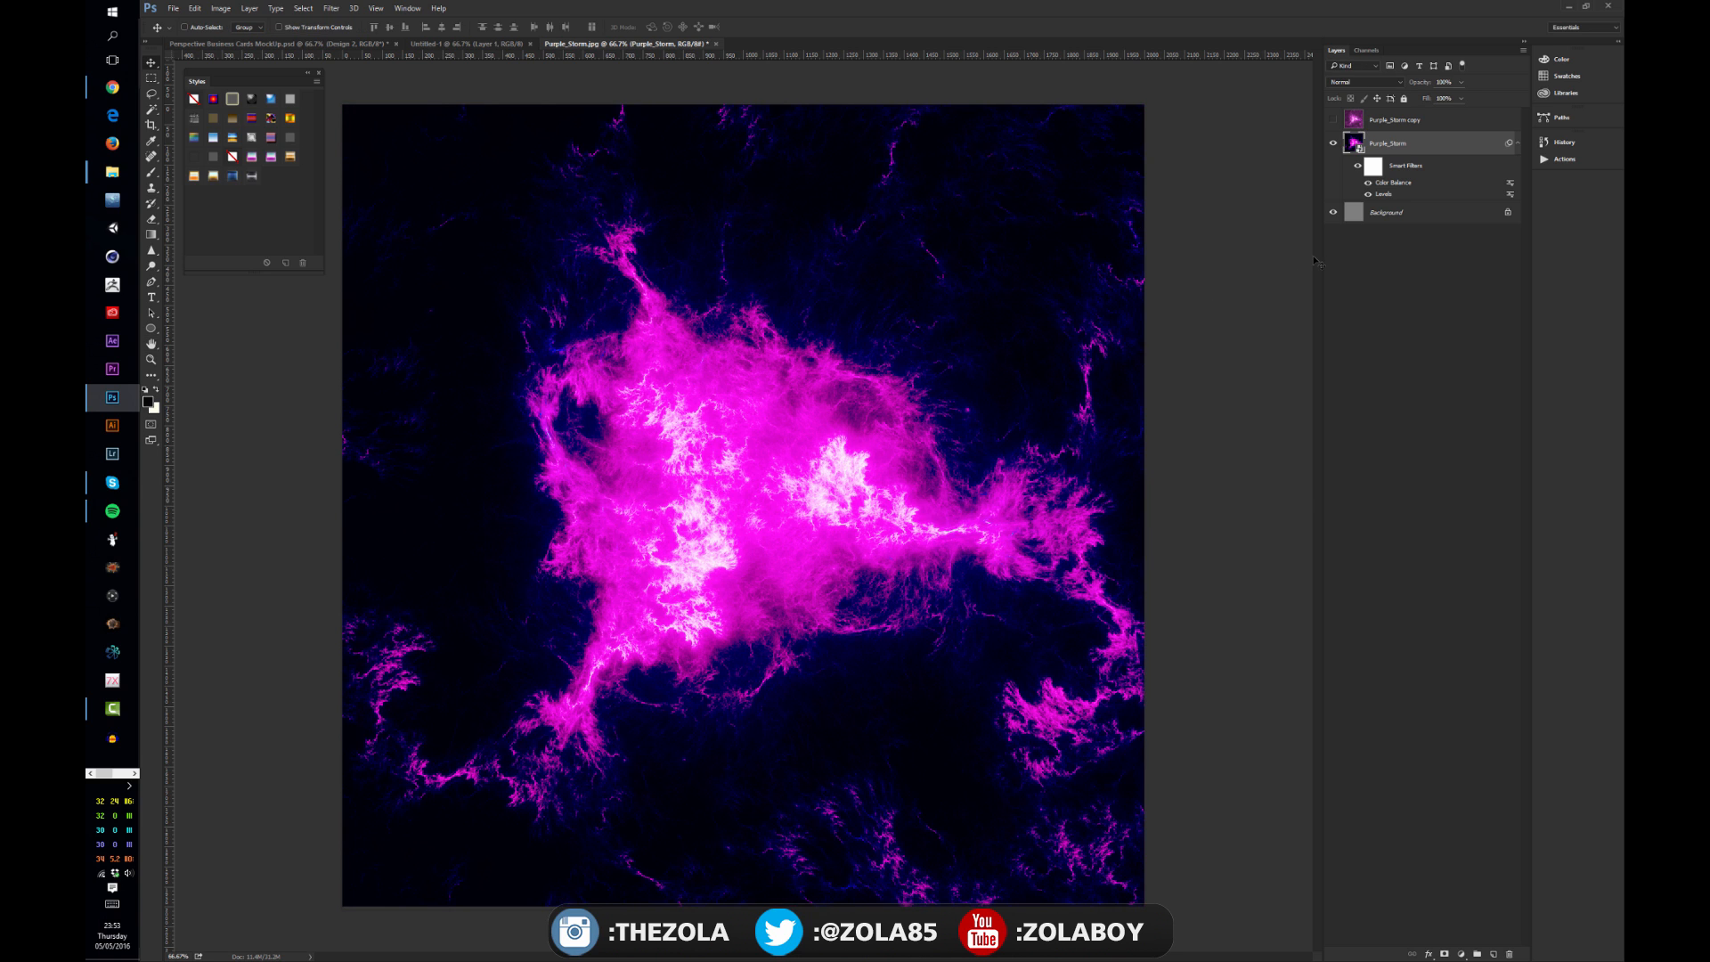
# Step: Hide the Color Balance filter and reopen the Levels blending options without changing them
pyautogui.click(1368, 182)
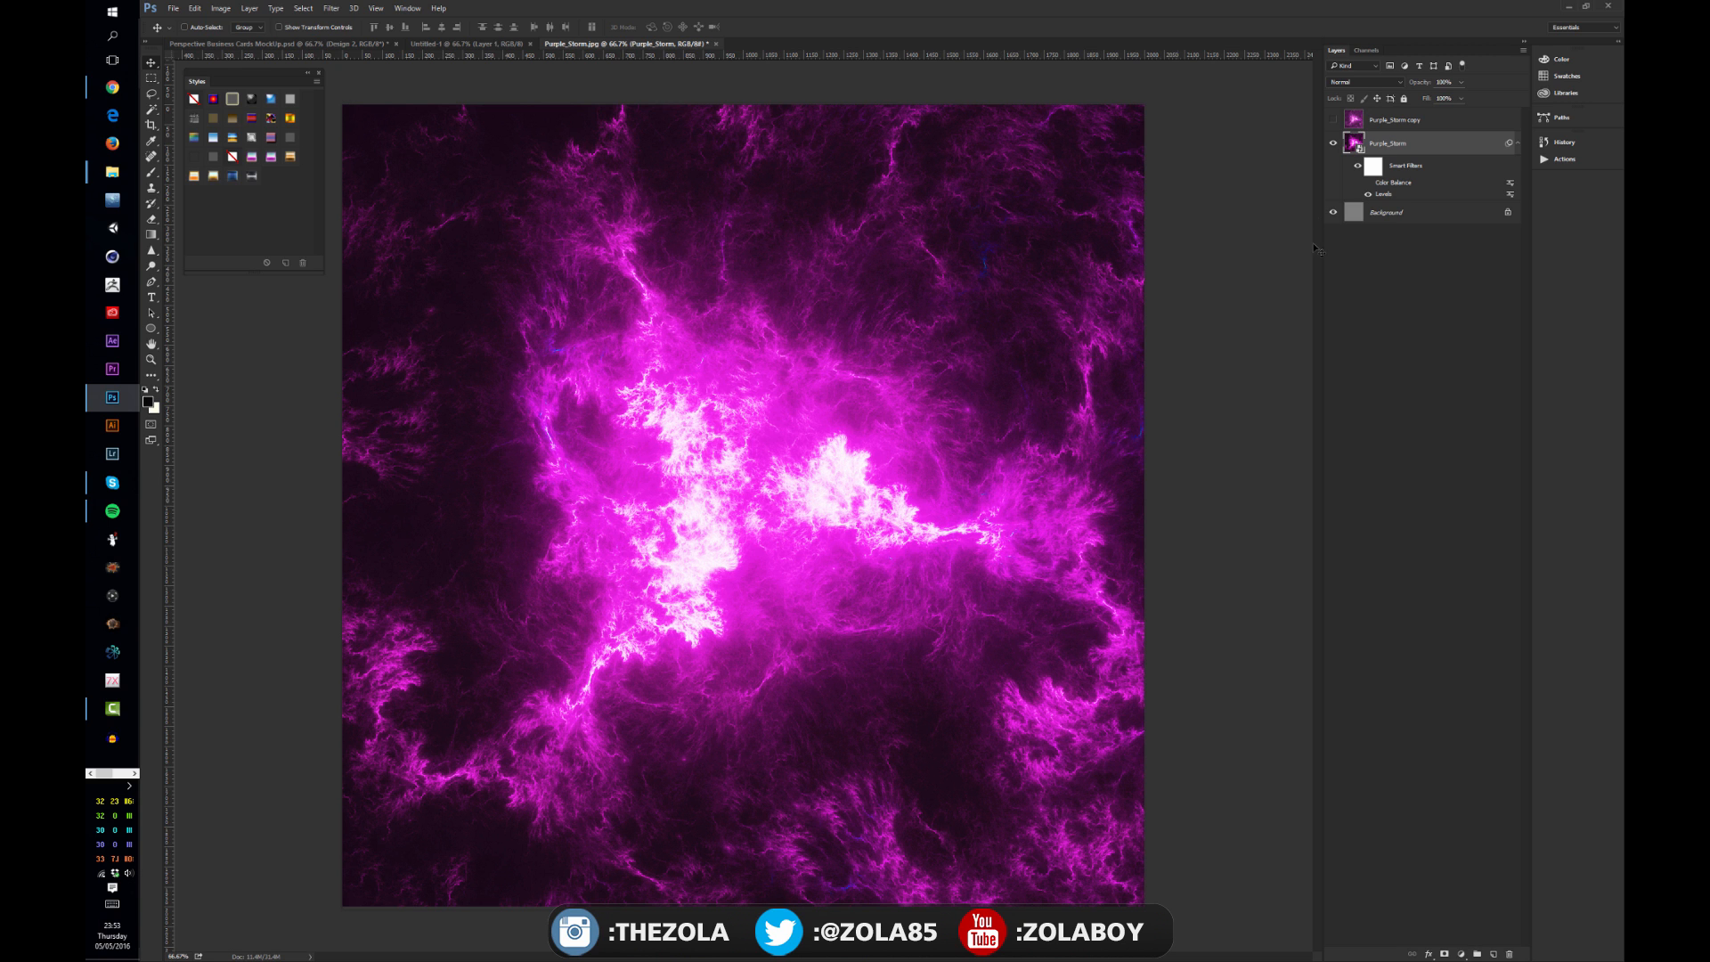
pyautogui.doubleClick(1510, 194)
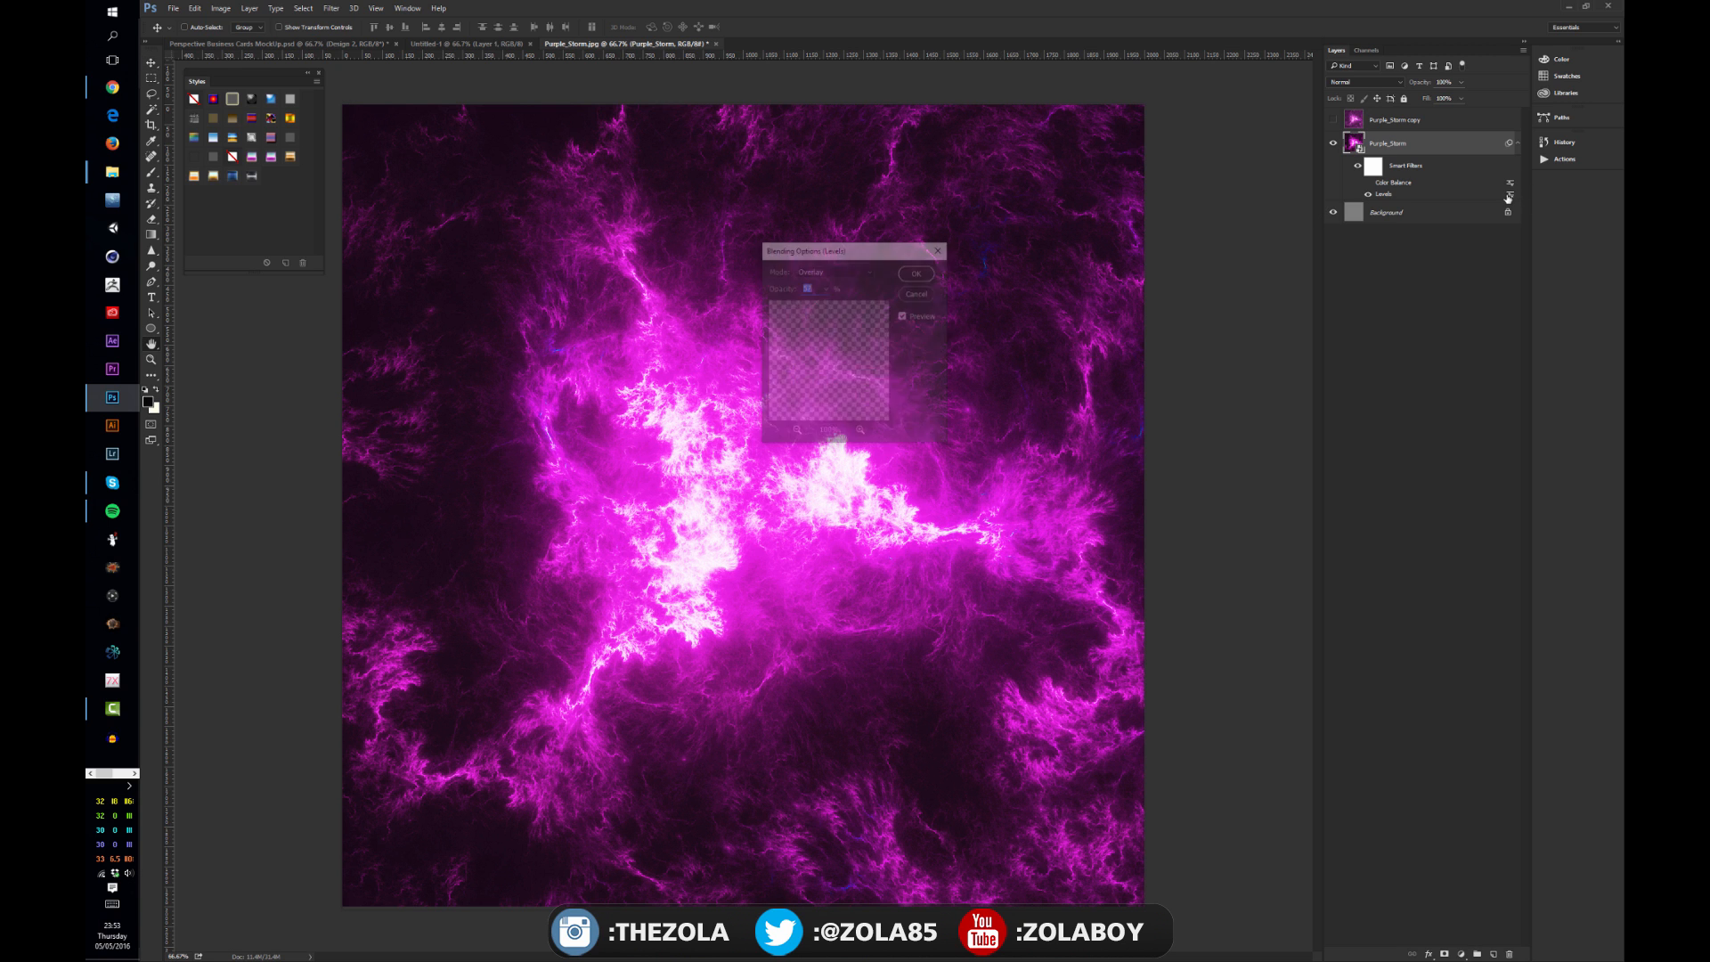
pyautogui.click(916, 292)
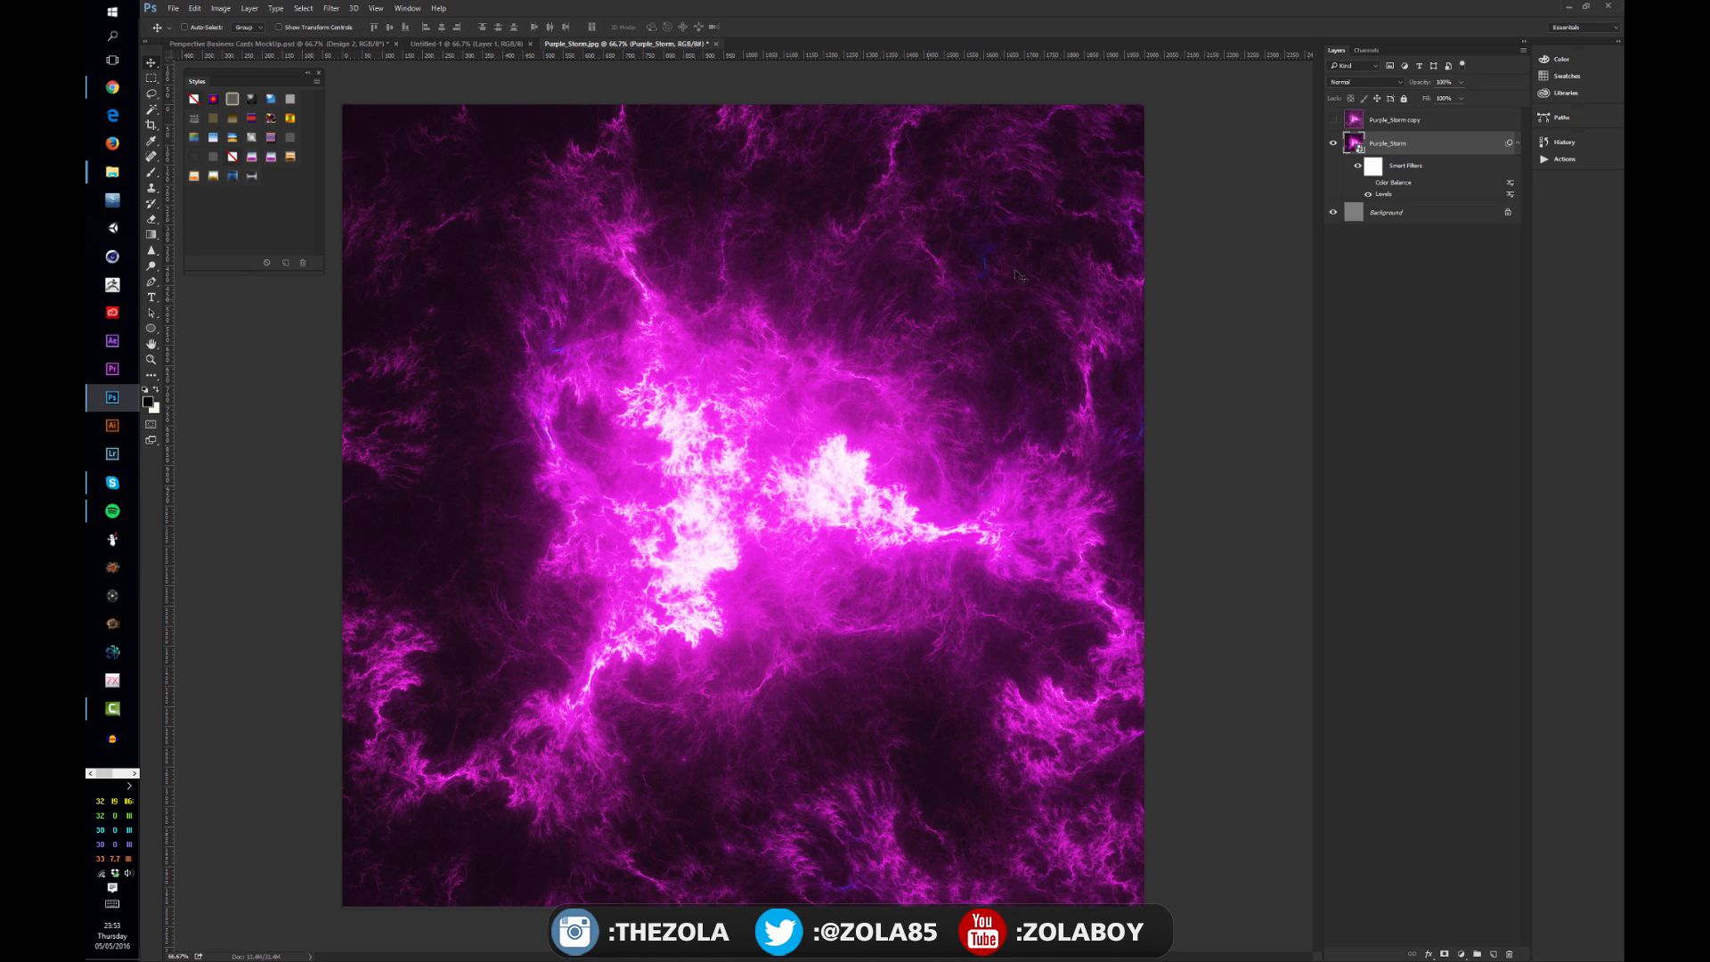
# Step: Try moving the Levels black input slider, cancel it, and show the Color Balance filter again
pyautogui.doubleClick(1403, 196)
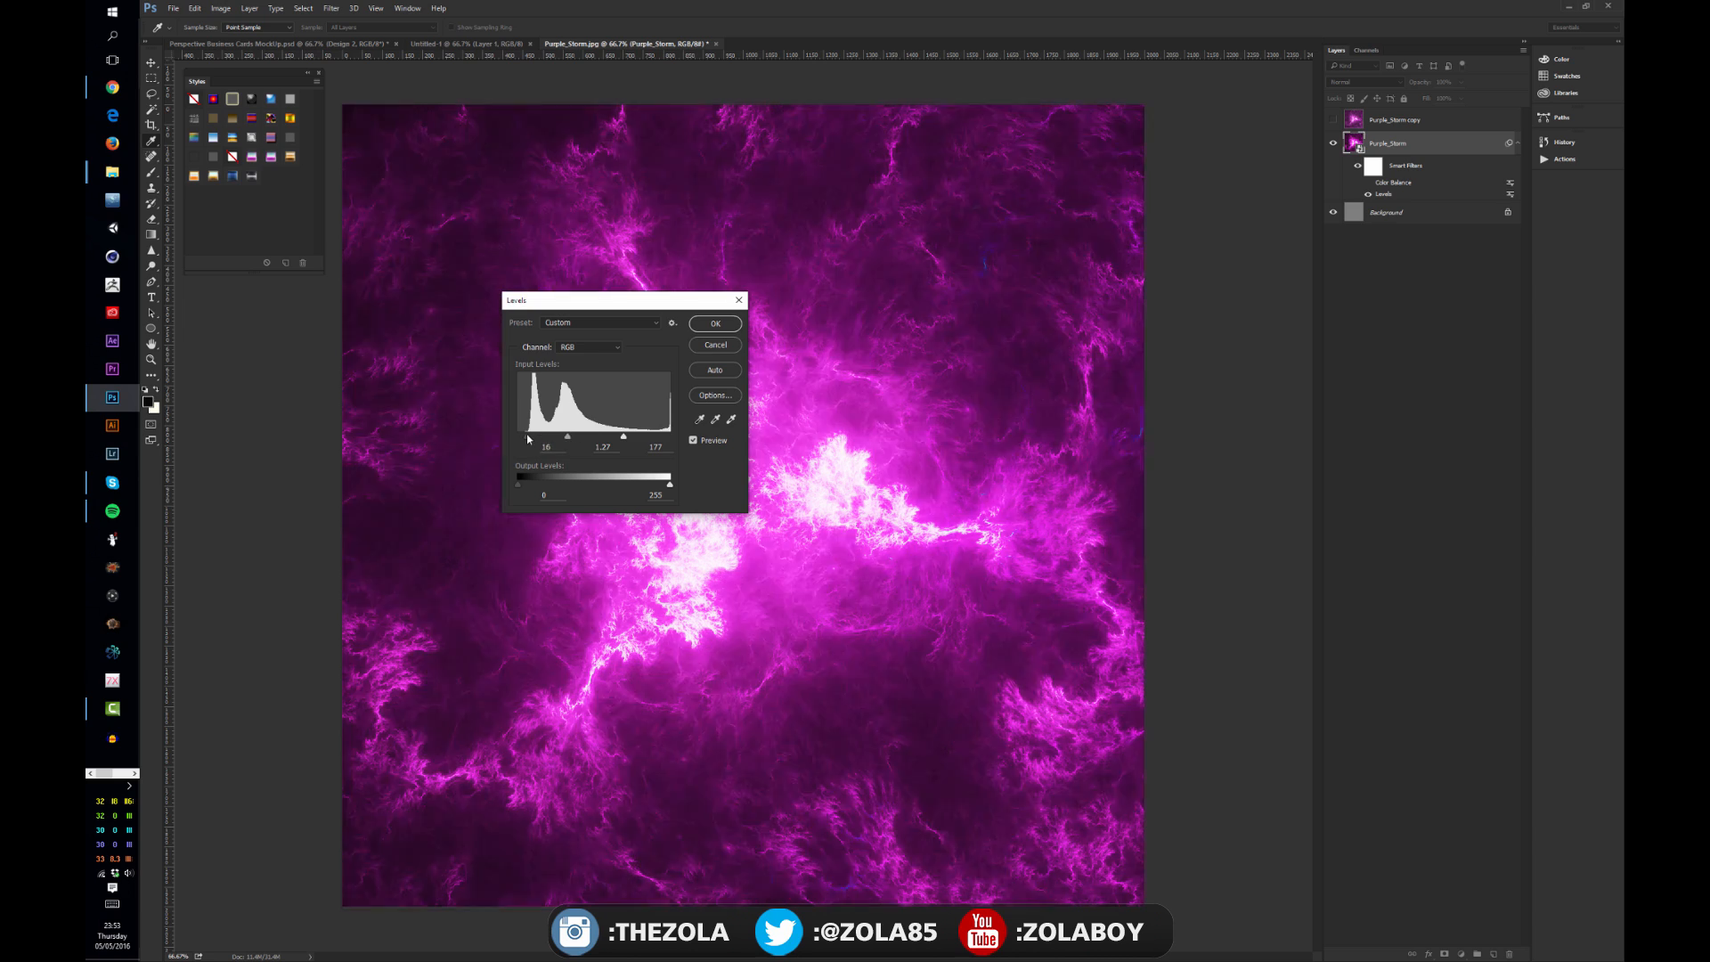
pyautogui.moveTo(561, 436); pyautogui.dragTo(586, 437)
pyautogui.click(717, 346)
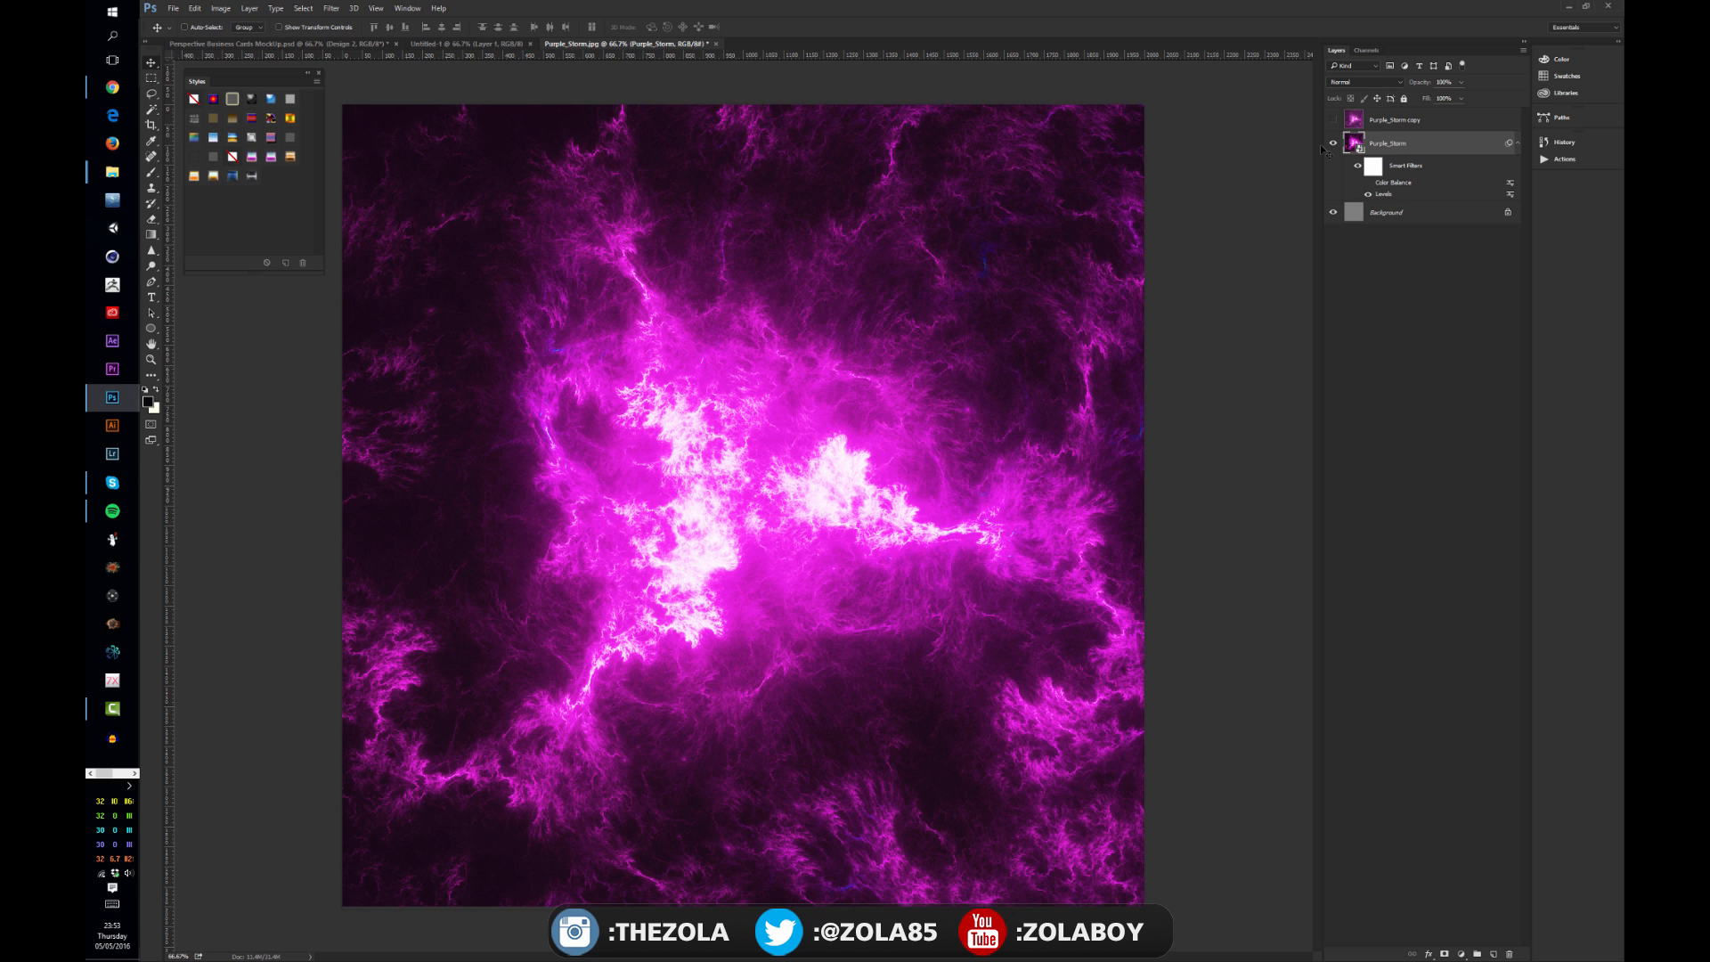
pyautogui.click(1368, 183)
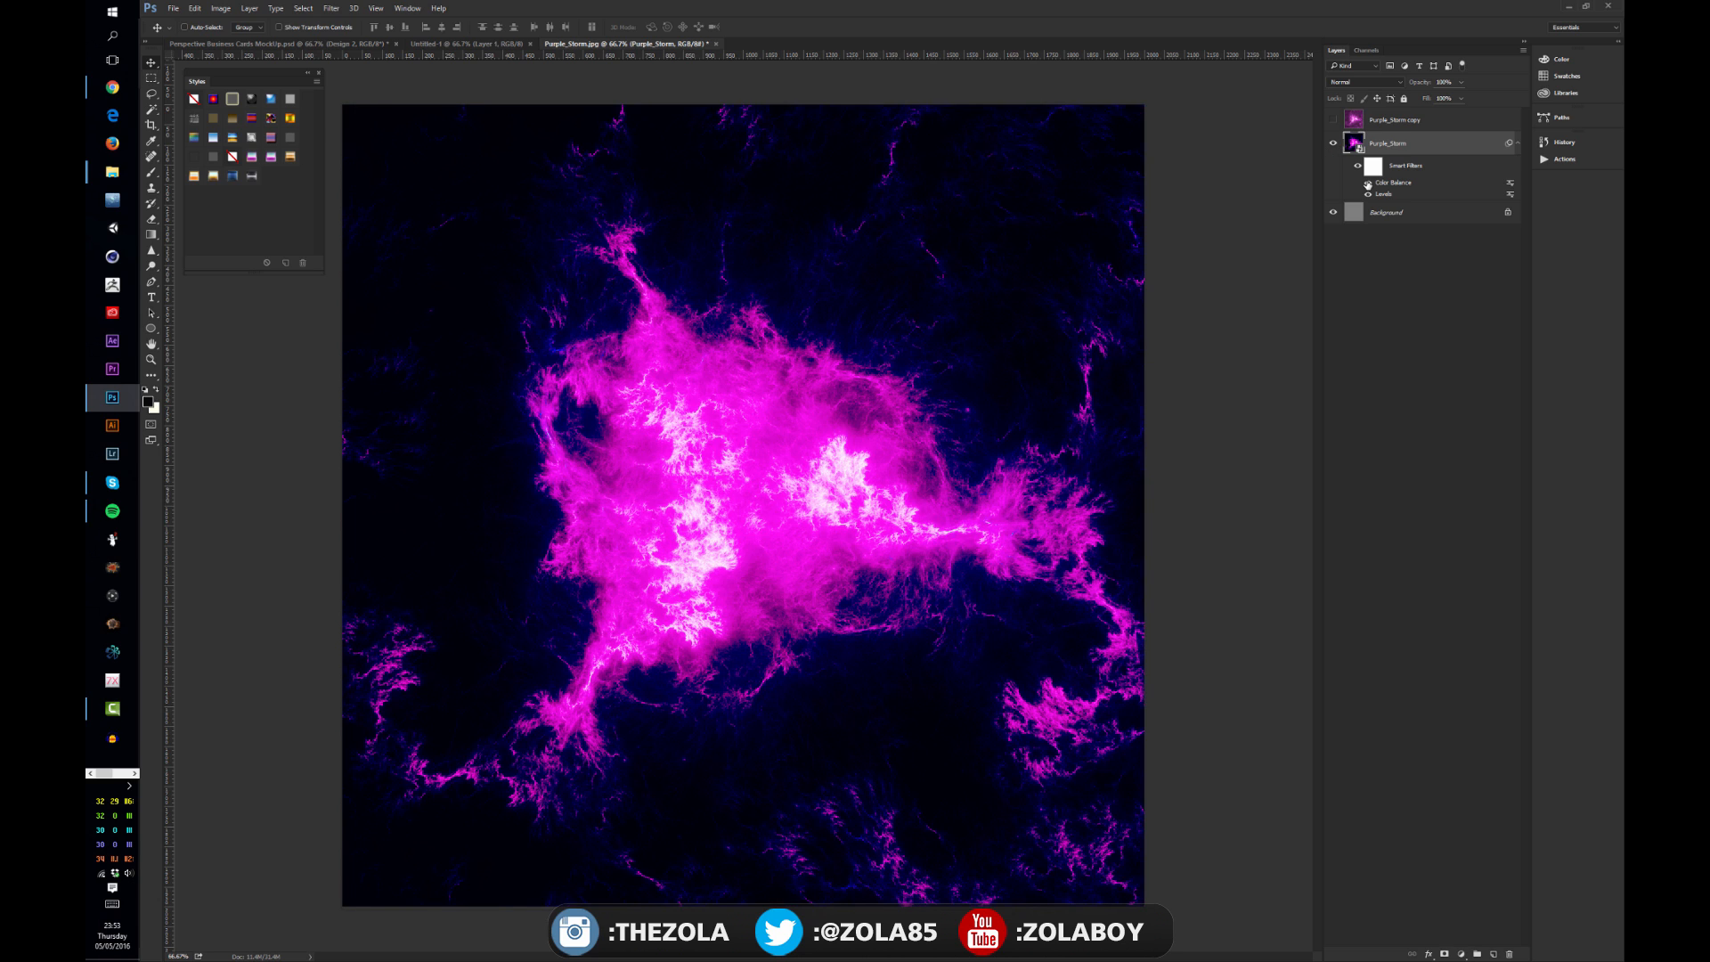
# Step: Edit the Color Balance filter, moving the midtone cyan–red slider toward cyan
pyautogui.doubleClick(1429, 184)
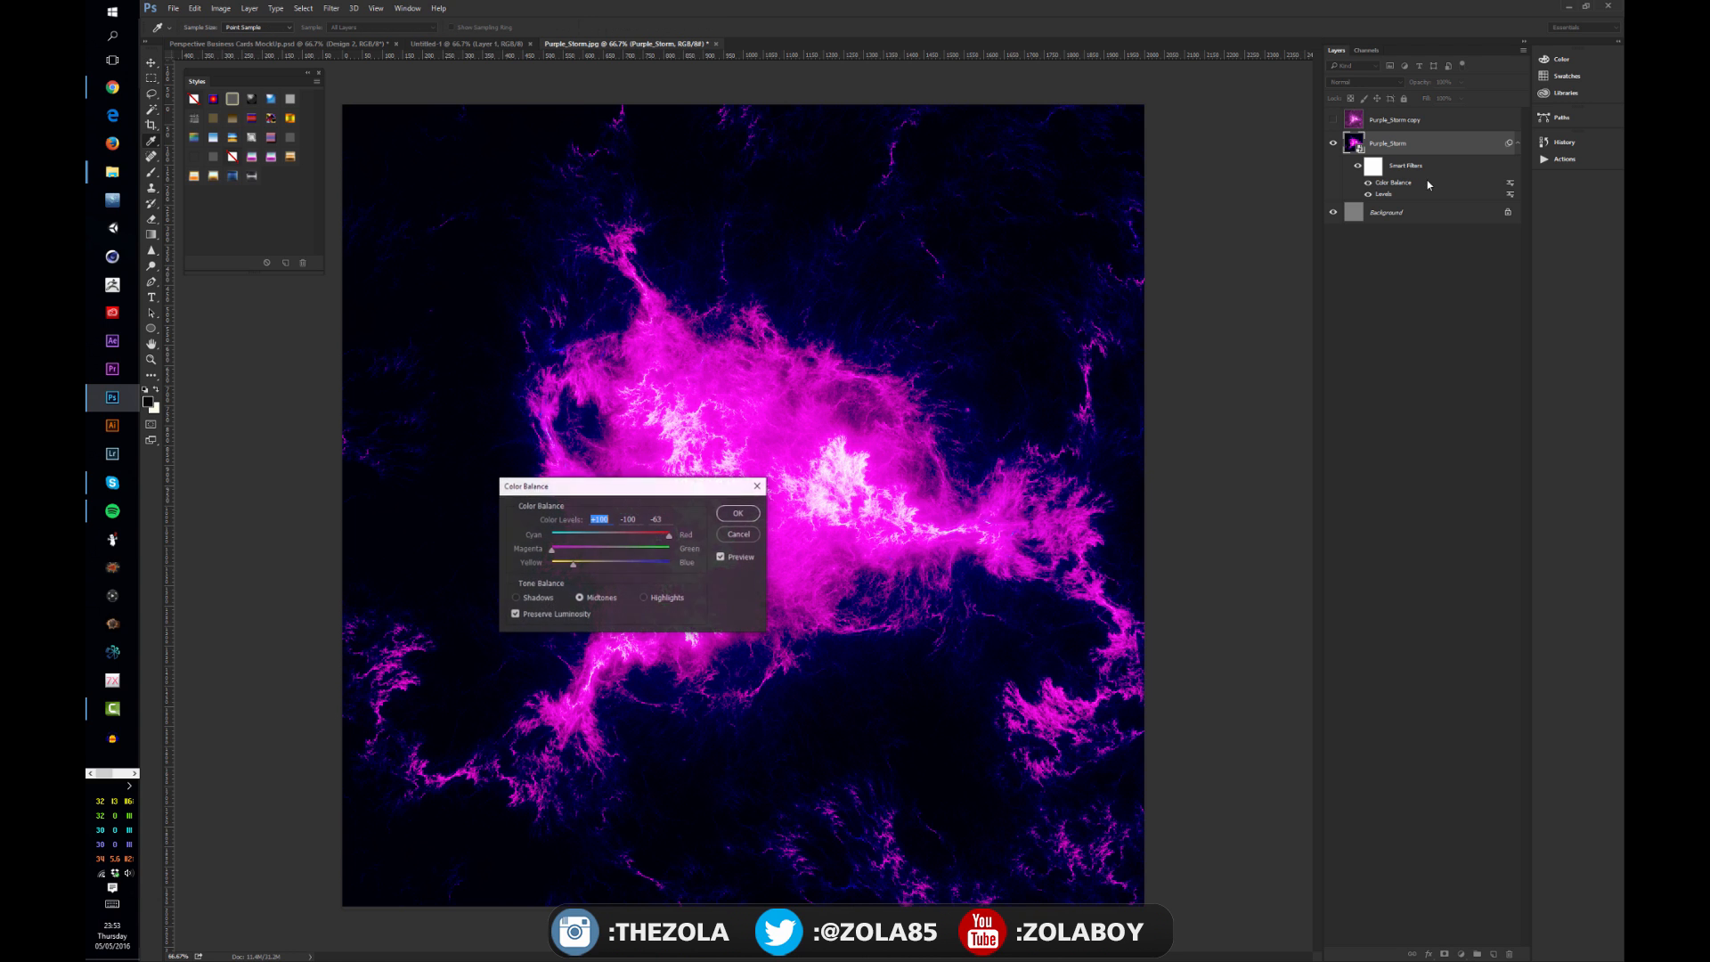
pyautogui.moveTo(669, 534); pyautogui.dragTo(574, 552)
pyautogui.press('Return')
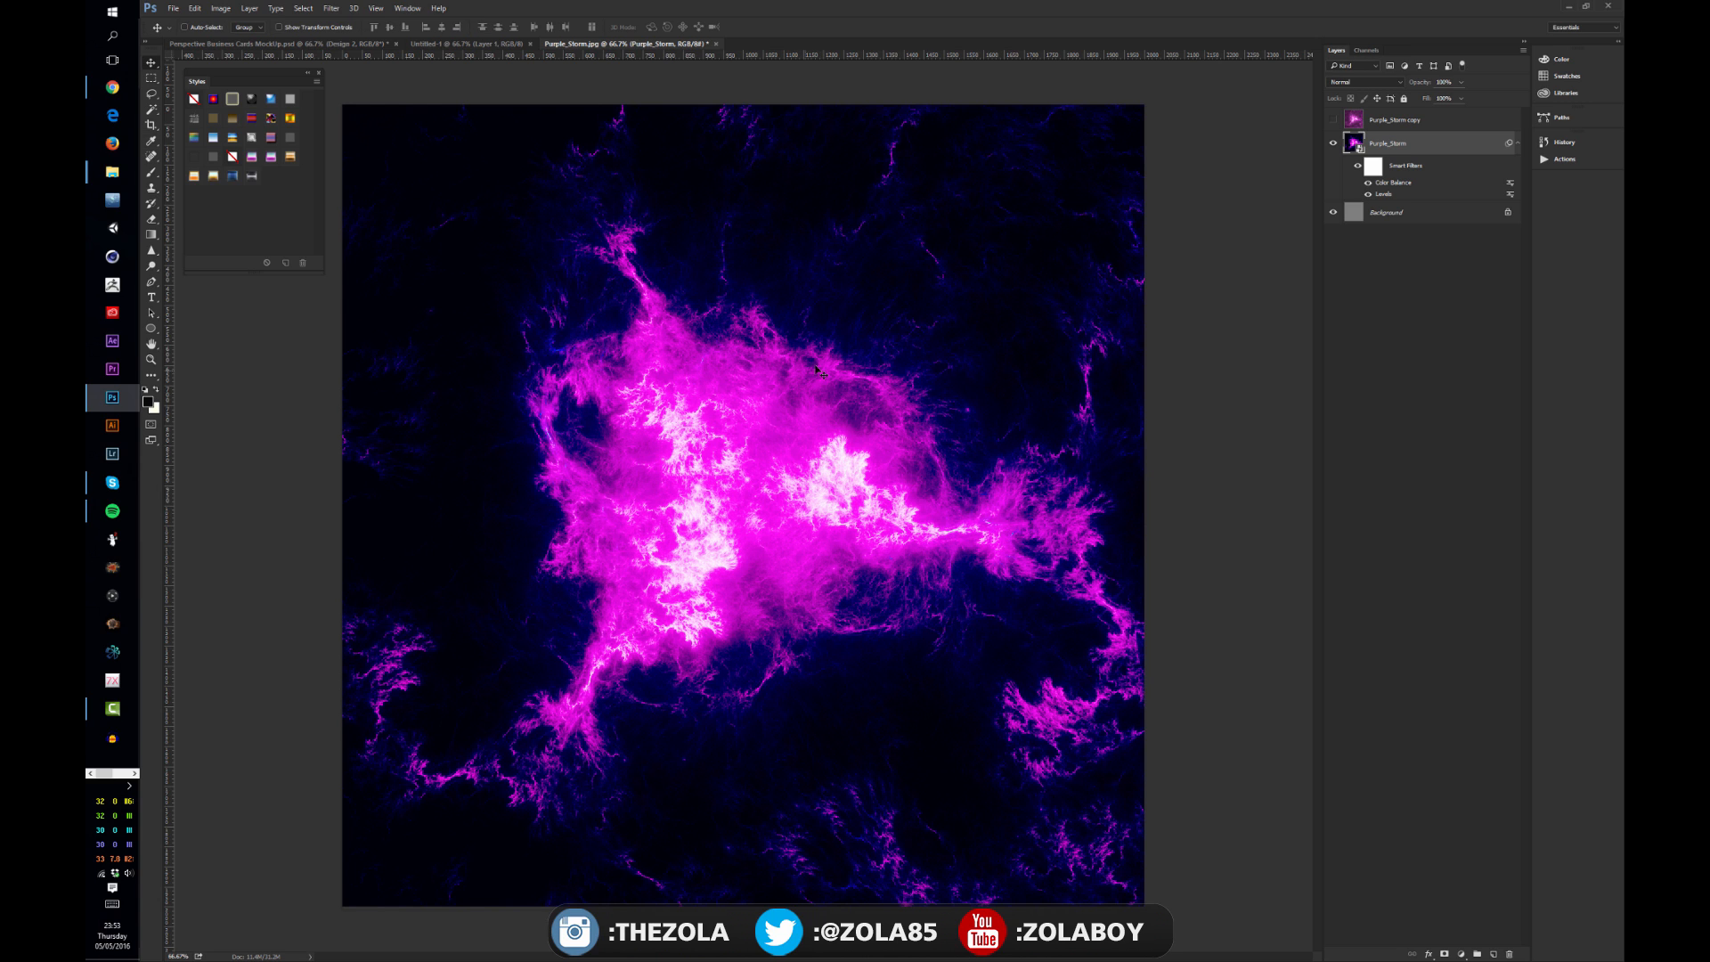
# Step: Duplicate the Purple_Storm smart object layer and hide the original layer
pyautogui.hotkey('ctrl', 'j')
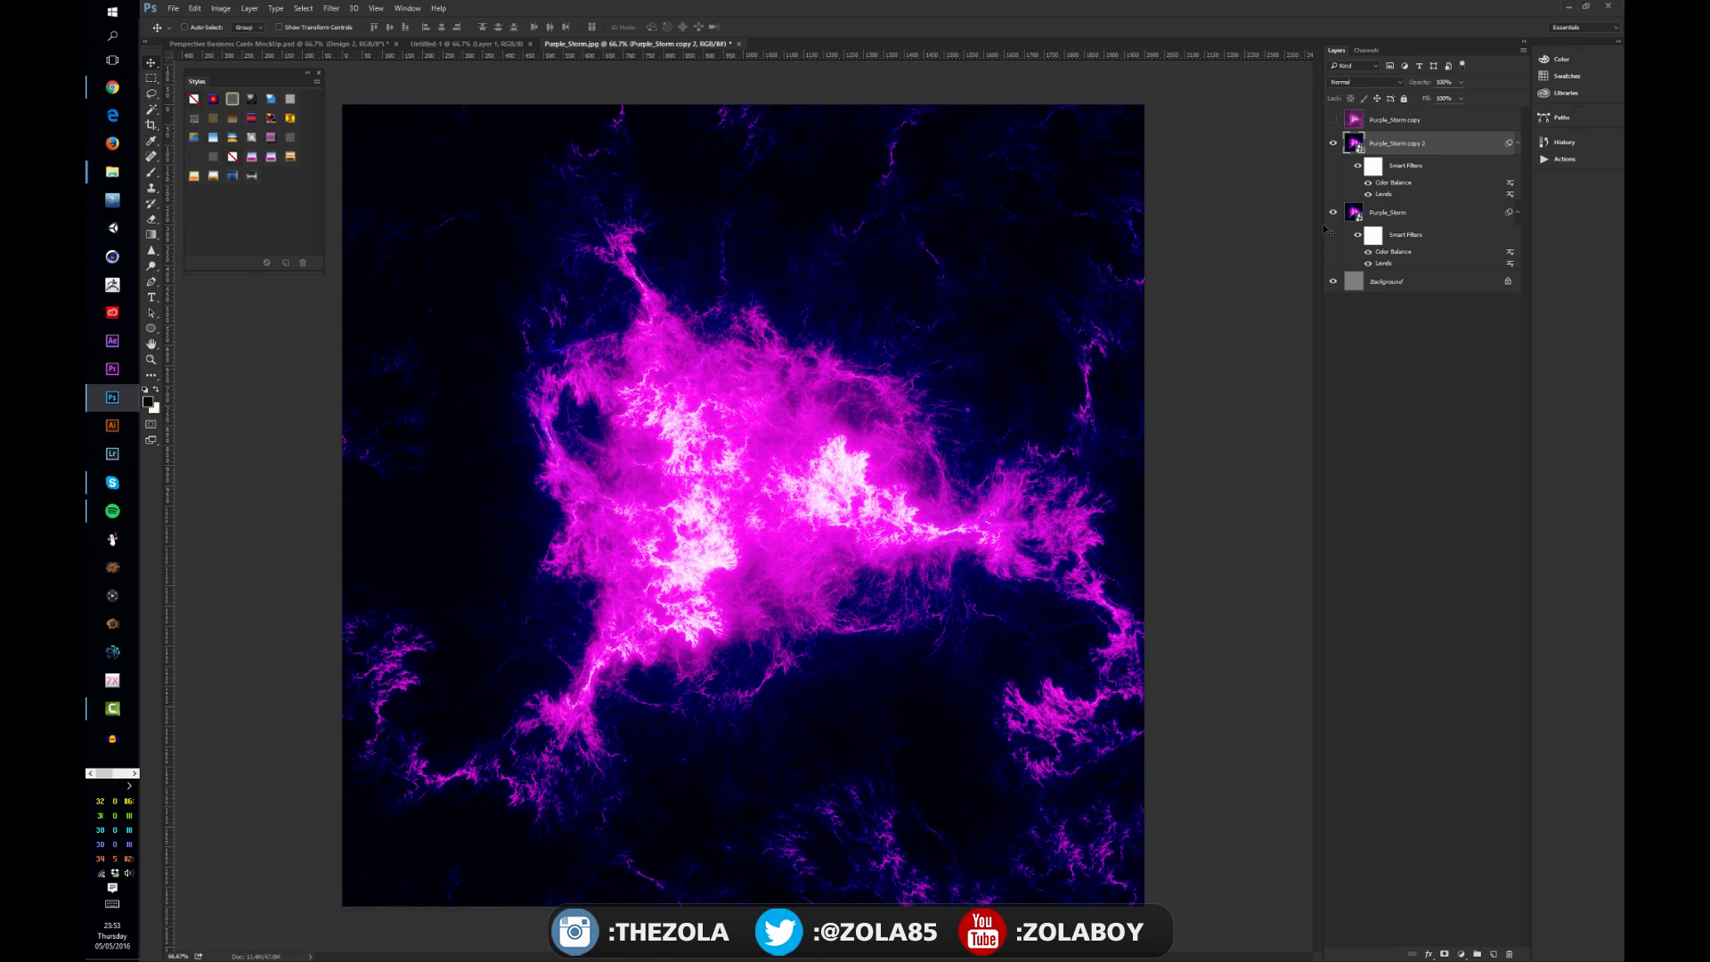
pyautogui.click(1333, 213)
# Step: Apply a Gaussian Blur smart filter with a large radius to the Purple_Storm copy 2 layer
pyautogui.click(332, 8)
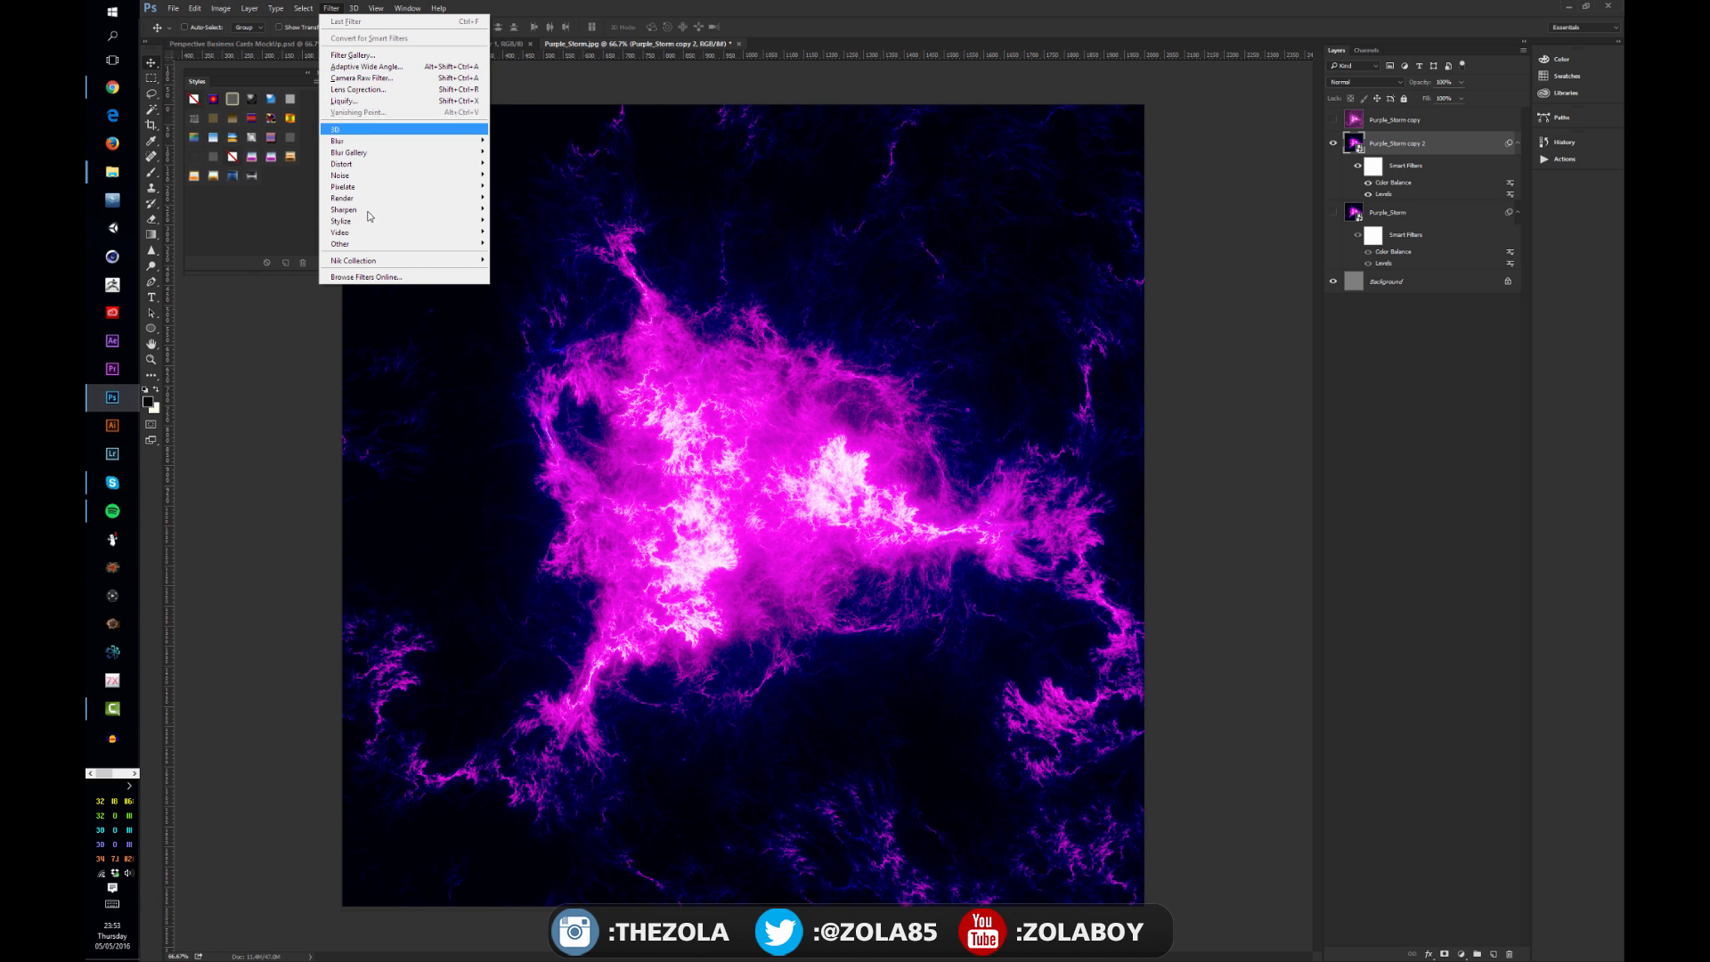
pyautogui.moveTo(456, 149)
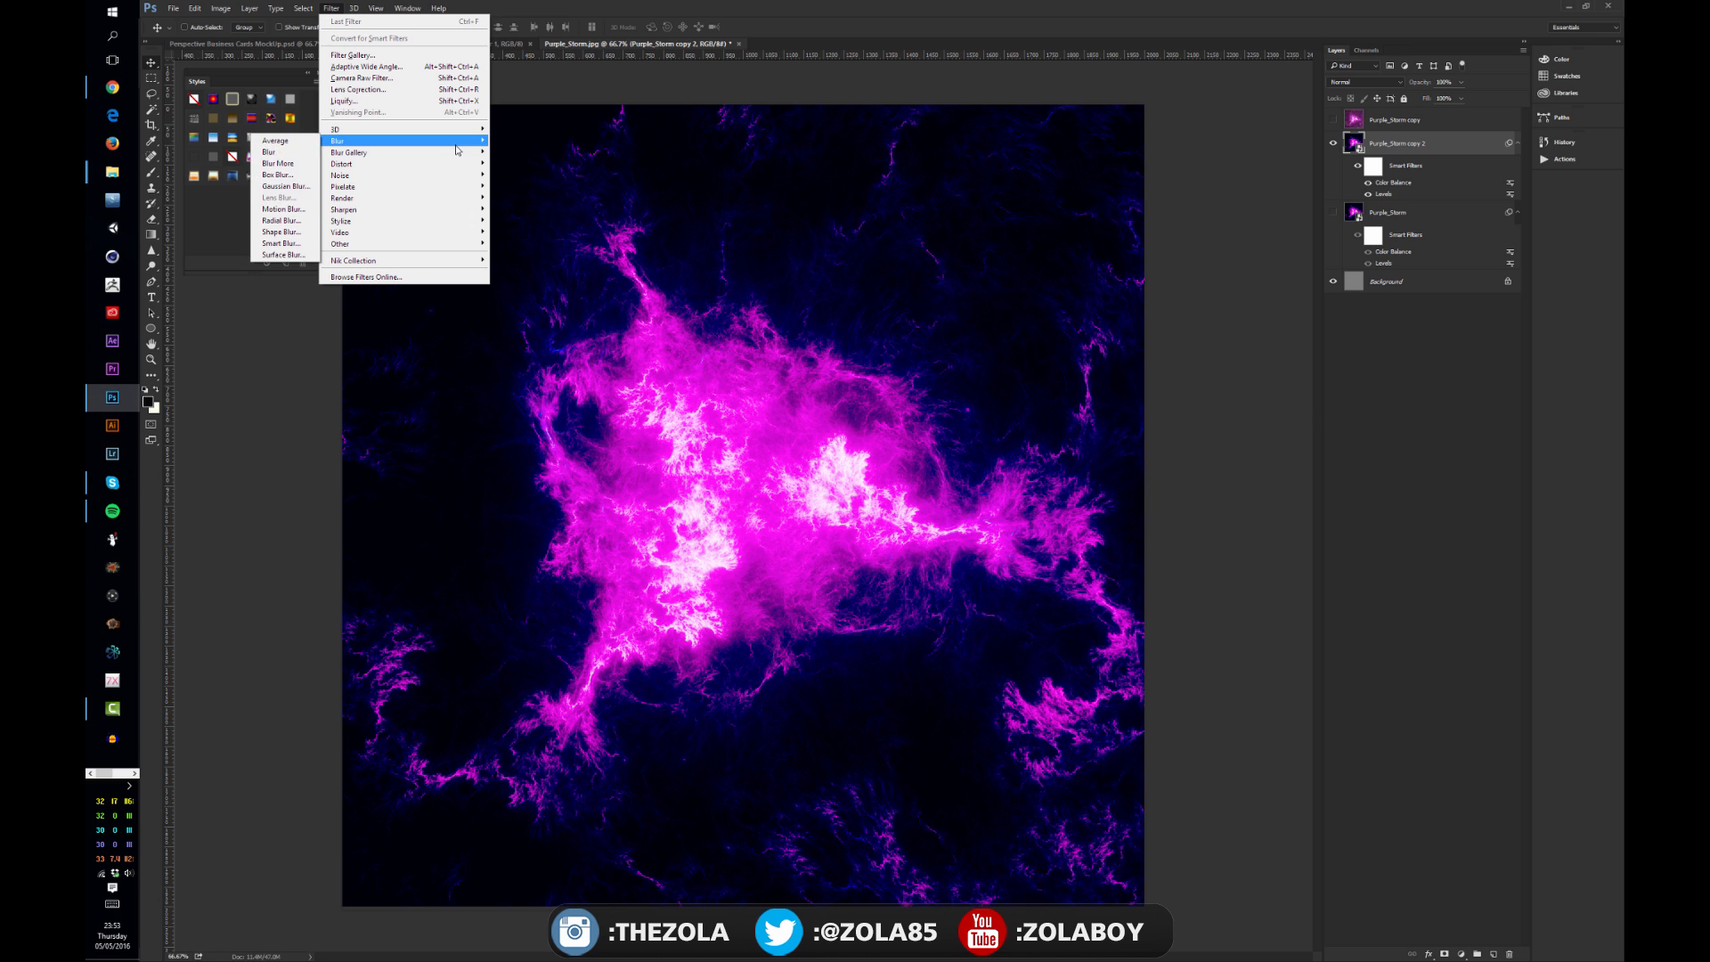
pyautogui.click(285, 186)
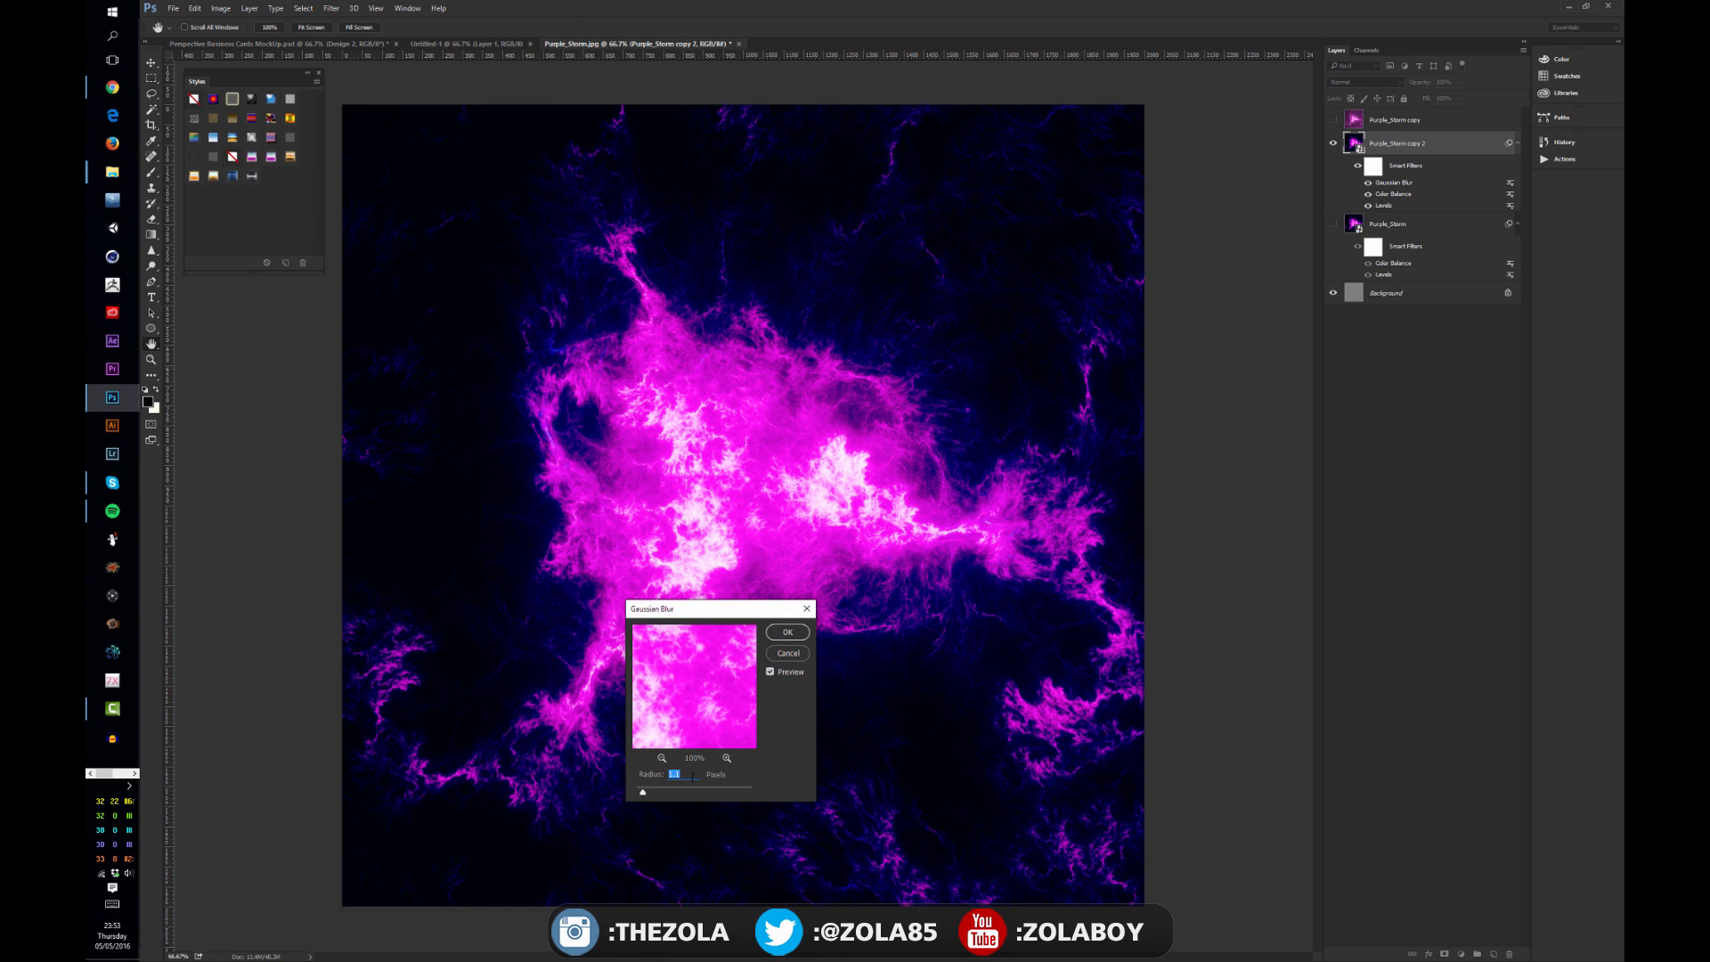
pyautogui.moveTo(642, 794); pyautogui.dragTo(744, 792)
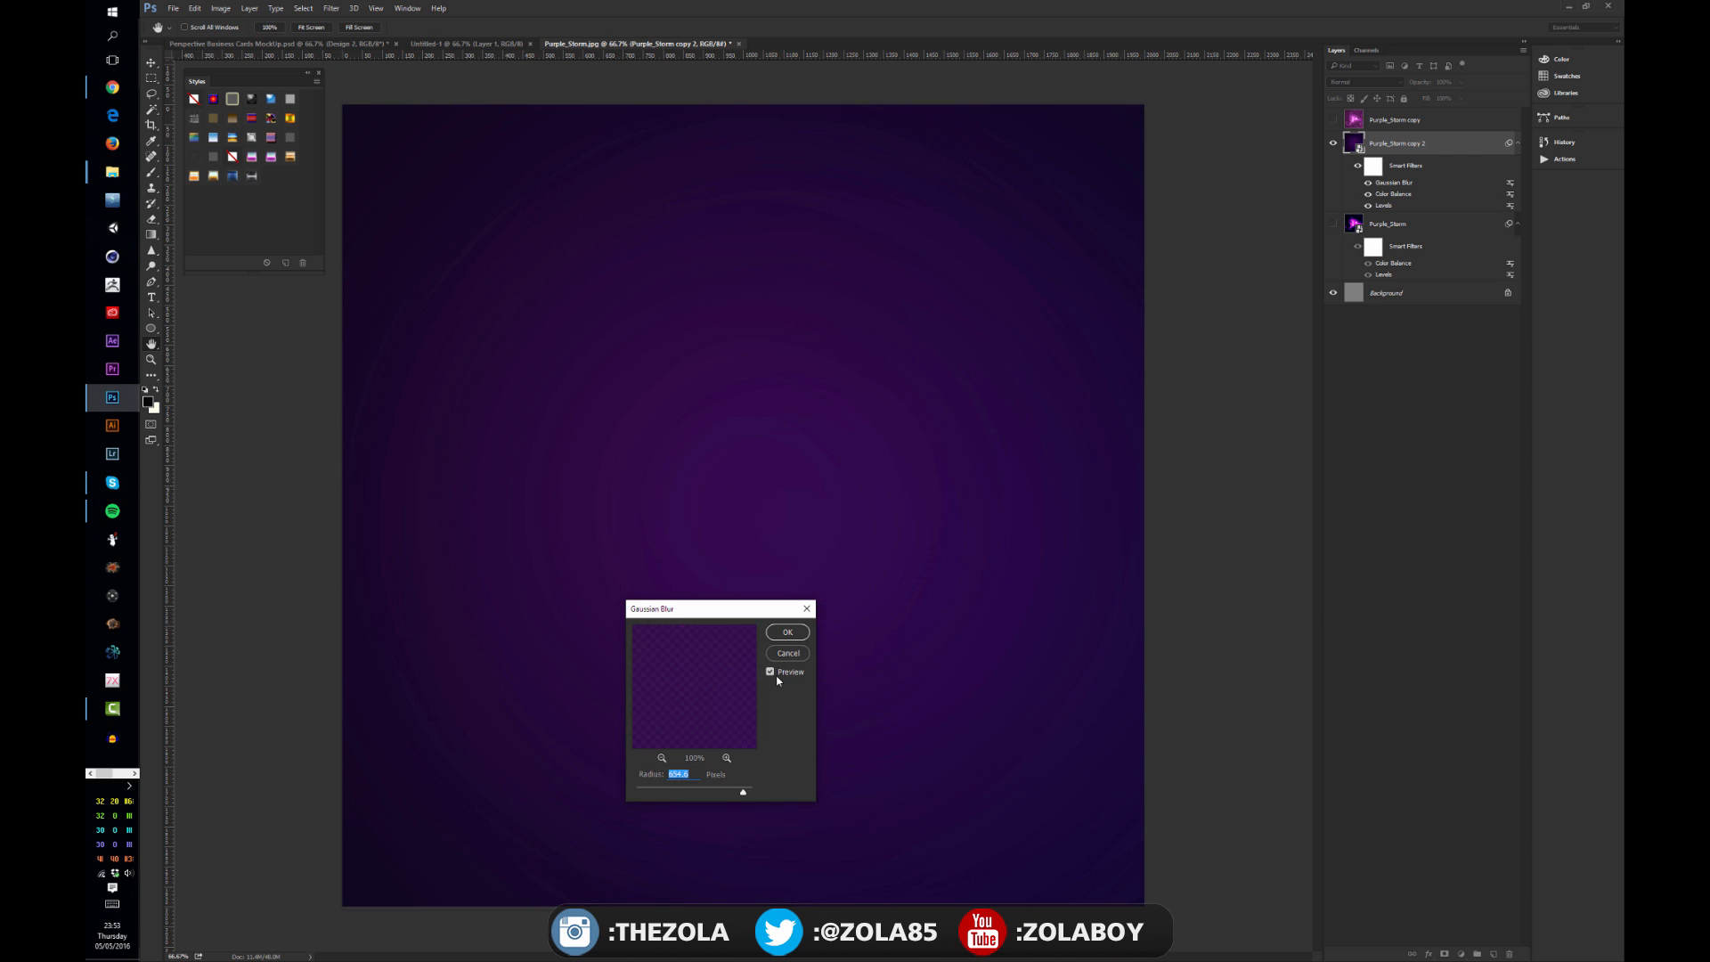
pyautogui.click(725, 791)
pyautogui.click(787, 634)
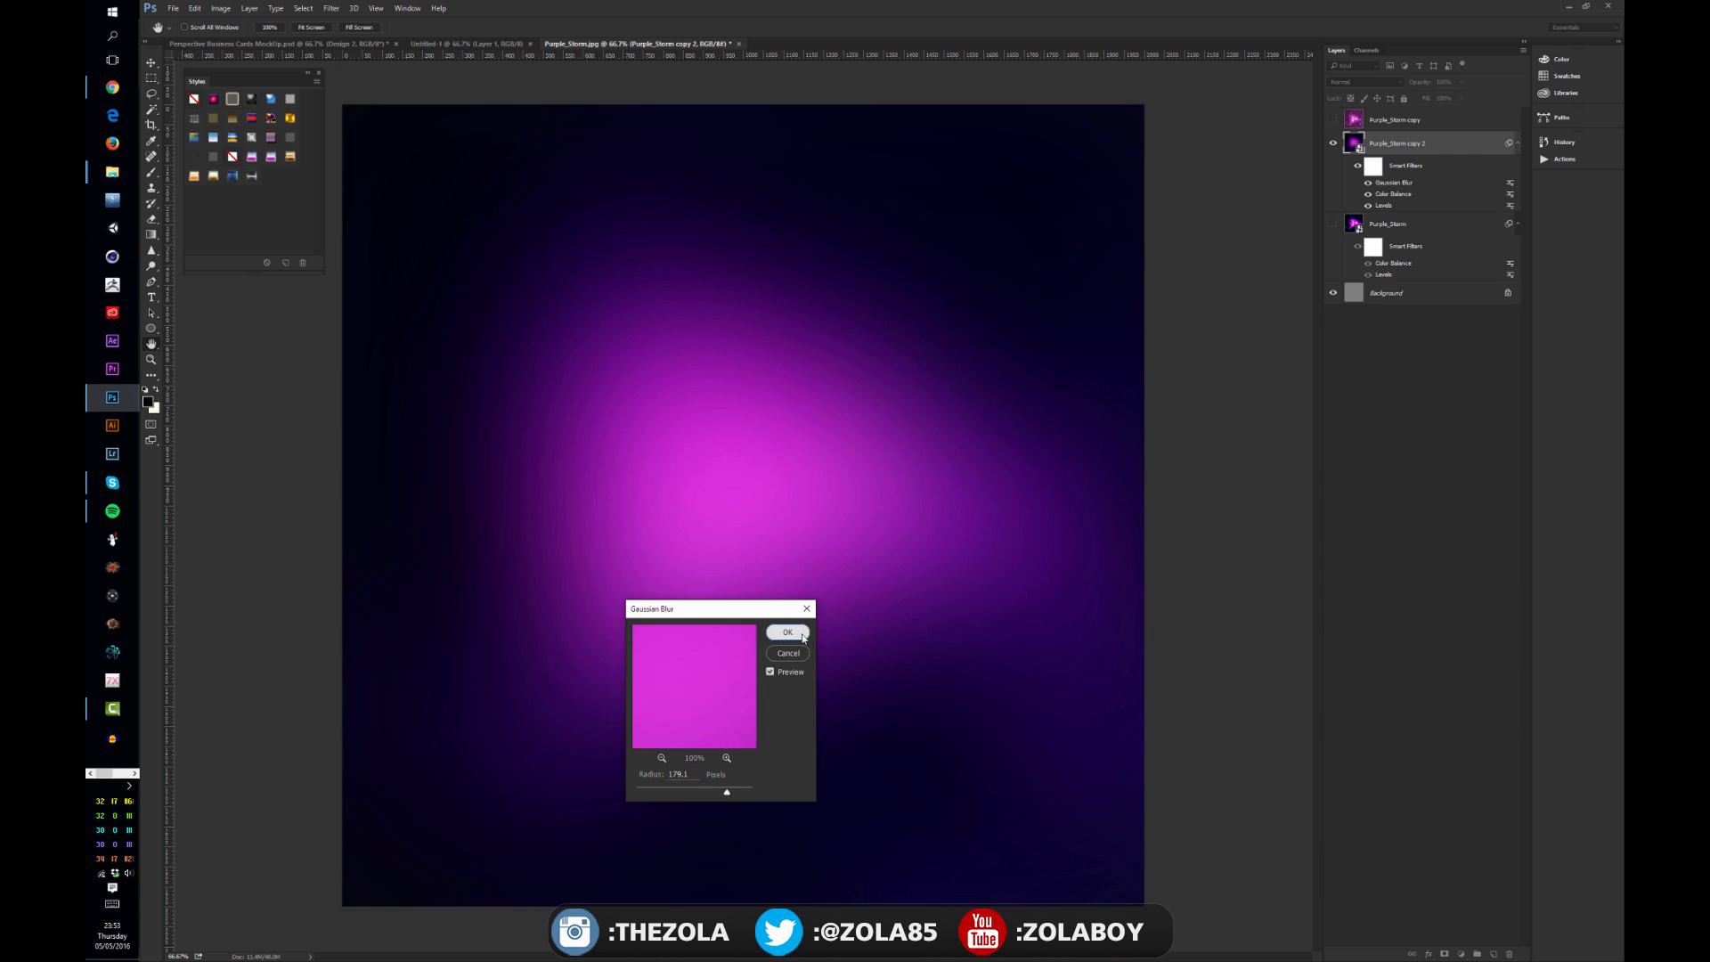
pyautogui.doubleClick(1510, 182)
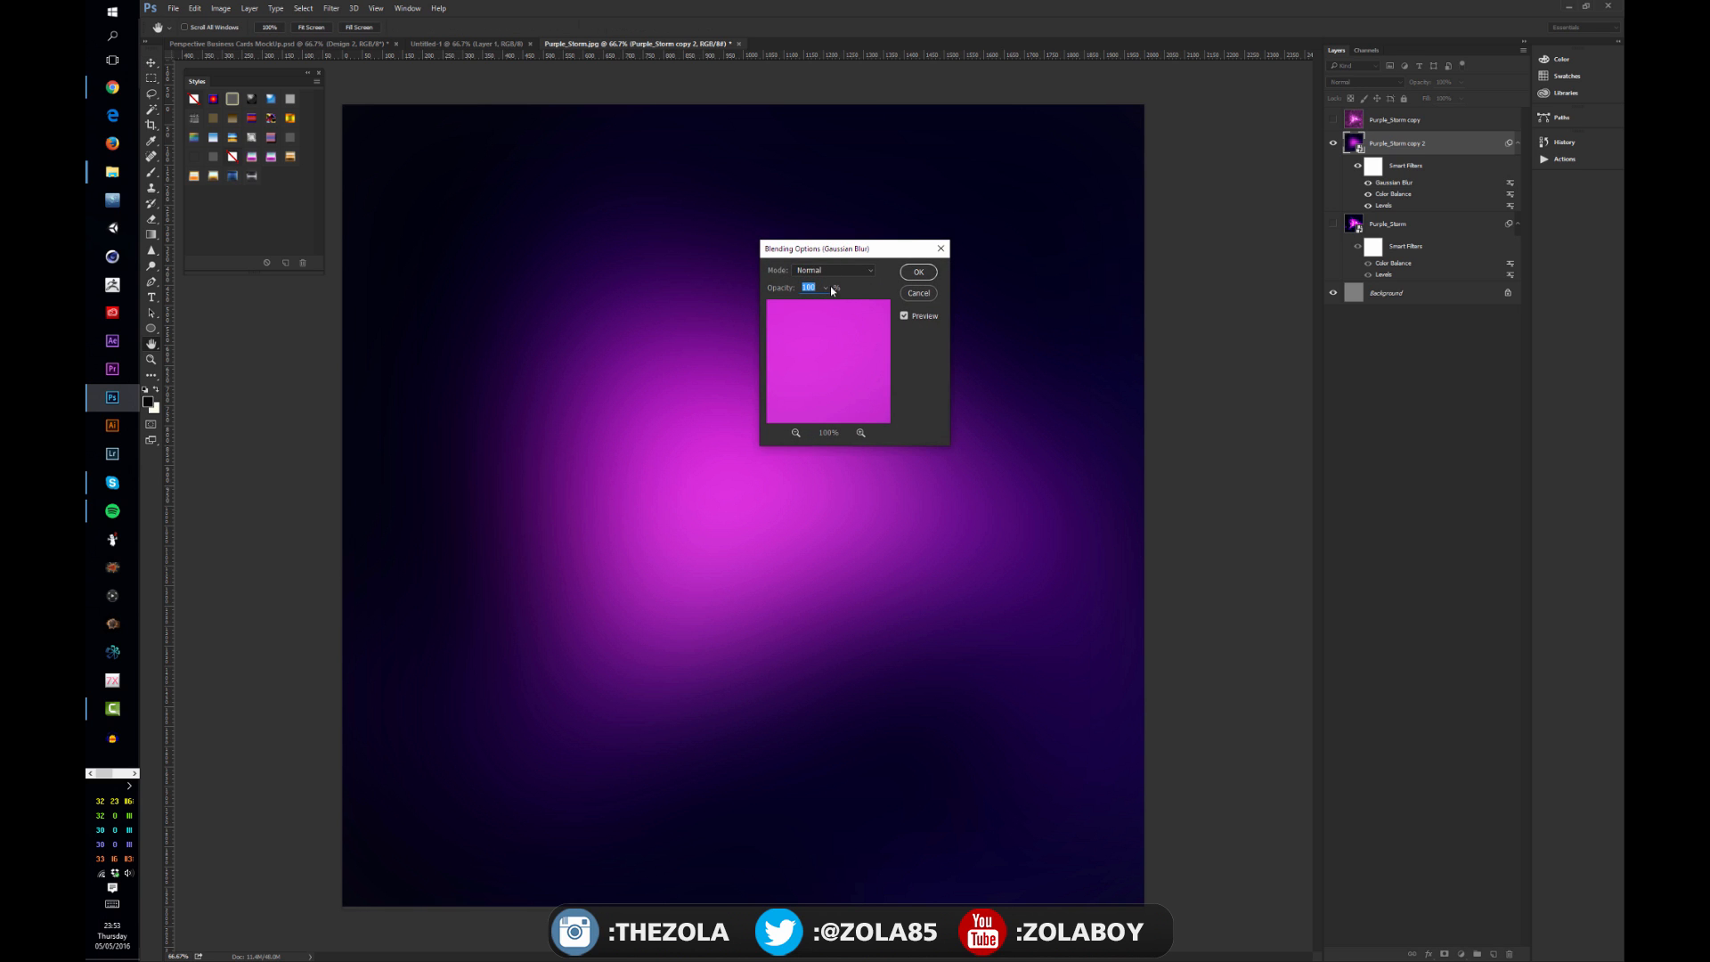
pyautogui.moveTo(826, 287); pyautogui.dragTo(799, 304)
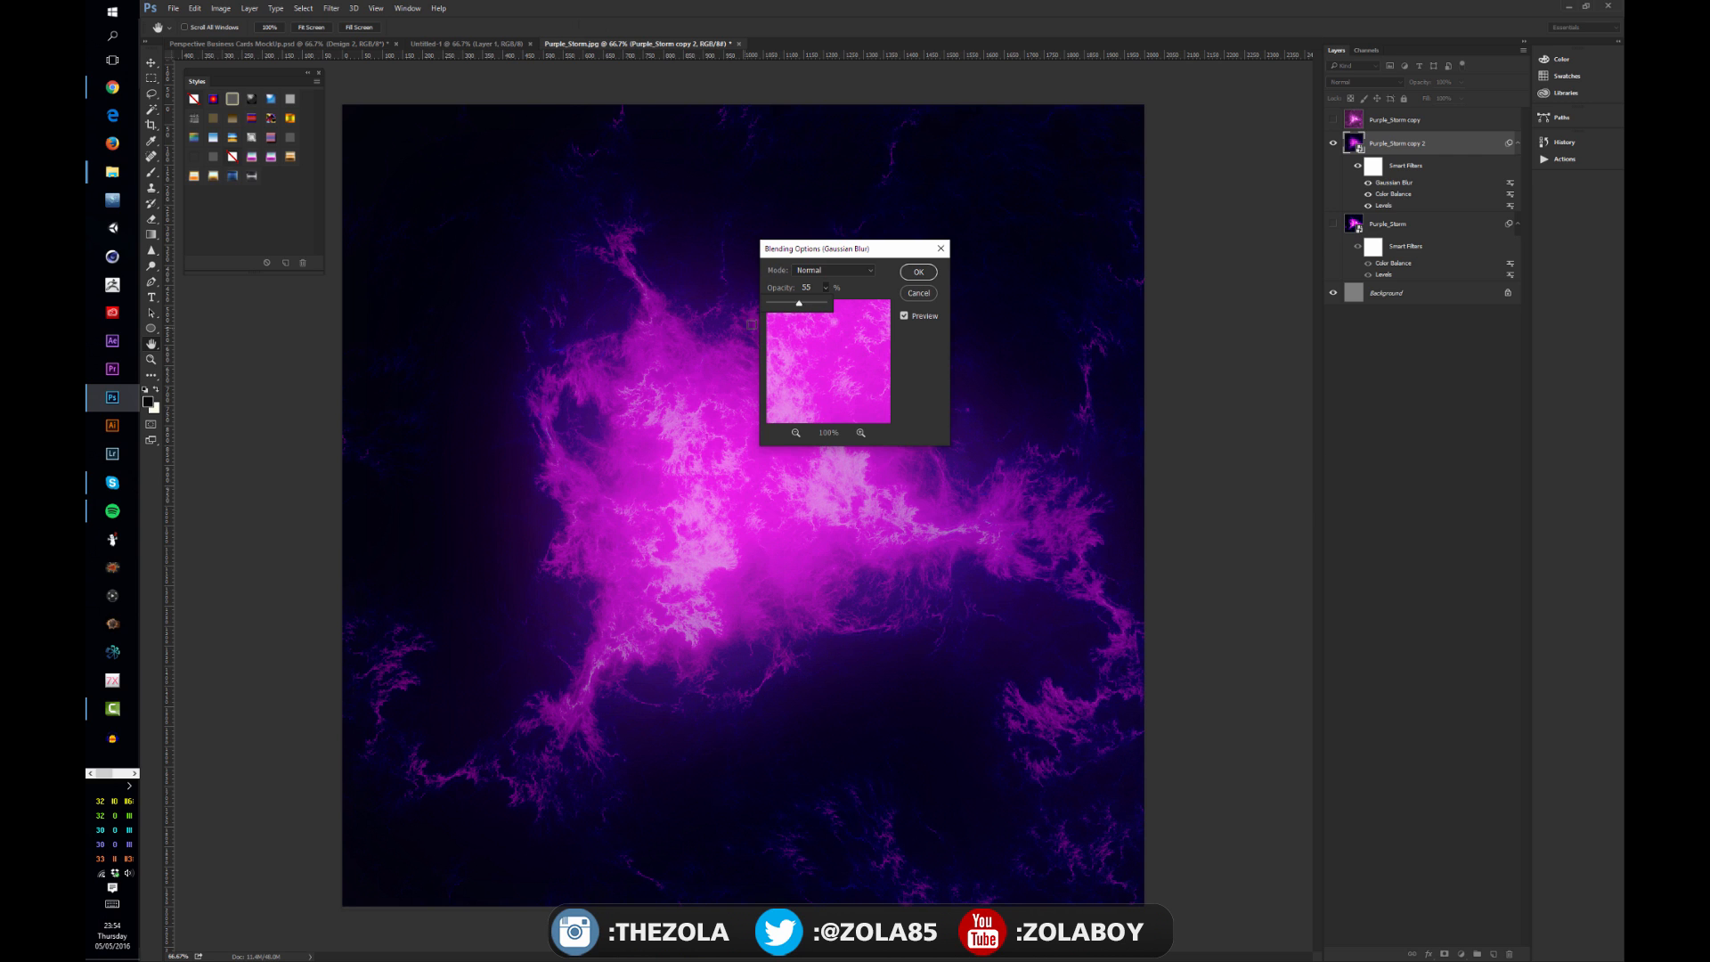
pyautogui.click(918, 293)
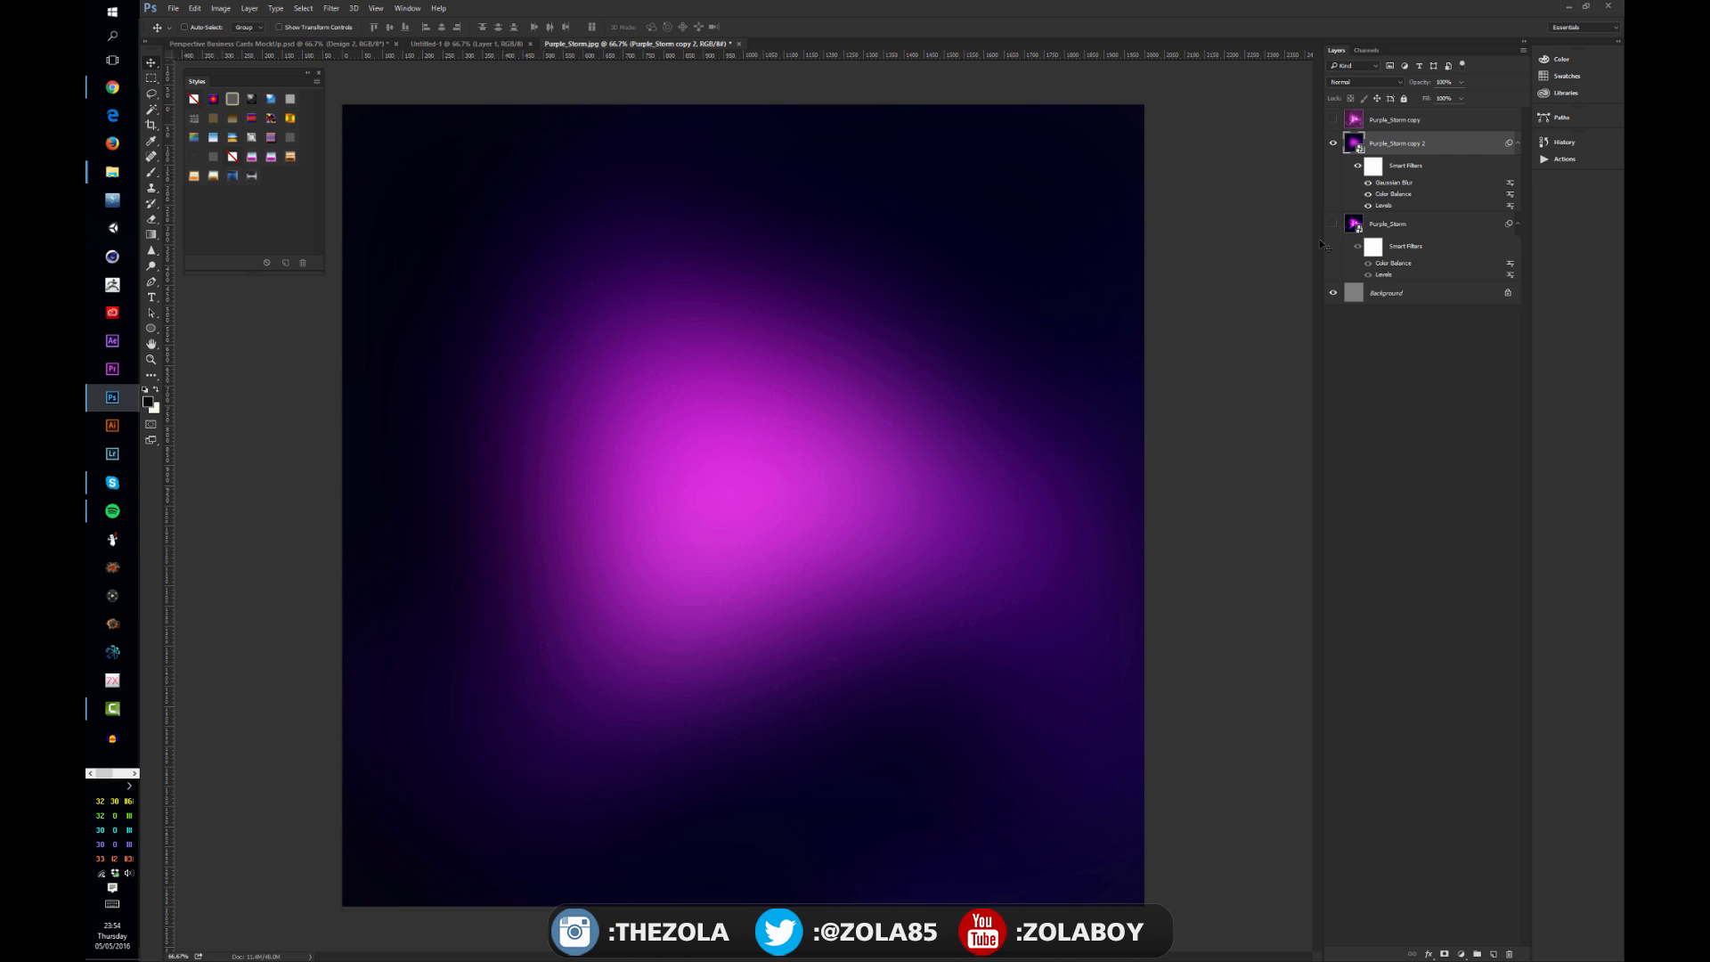
# Step: Set the Gaussian Blur smart filter's radius to 0.1 pixels
pyautogui.doubleClick(1455, 184)
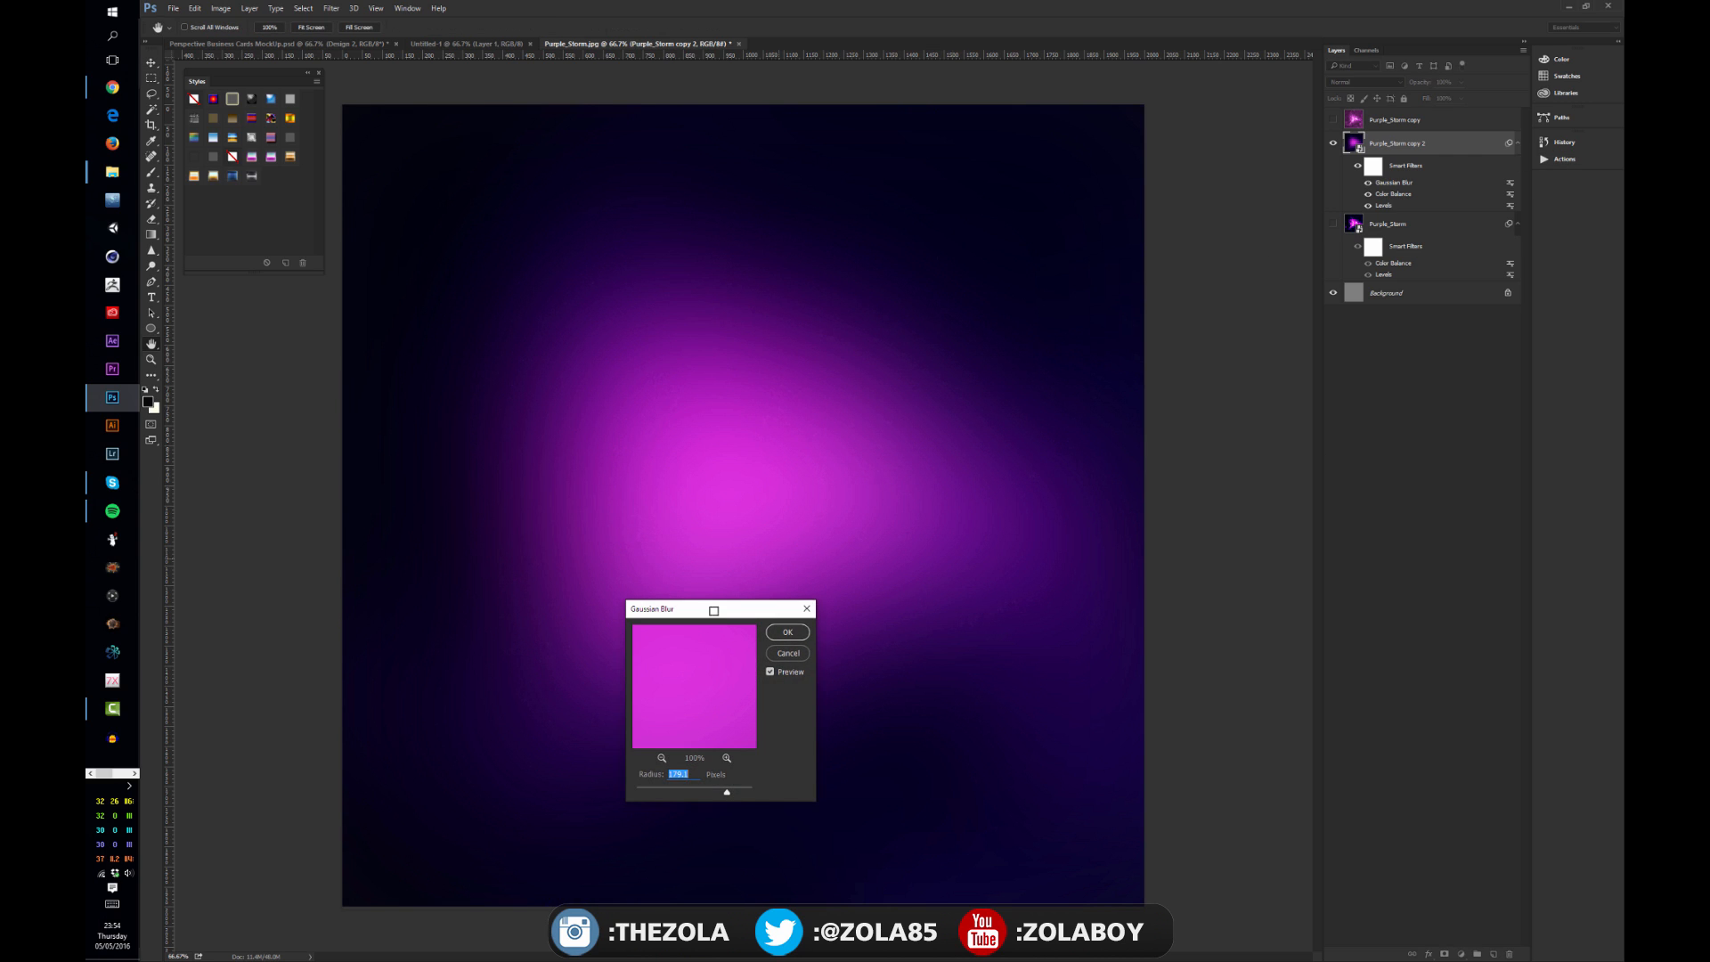
pyautogui.moveTo(726, 792); pyautogui.dragTo(580, 787)
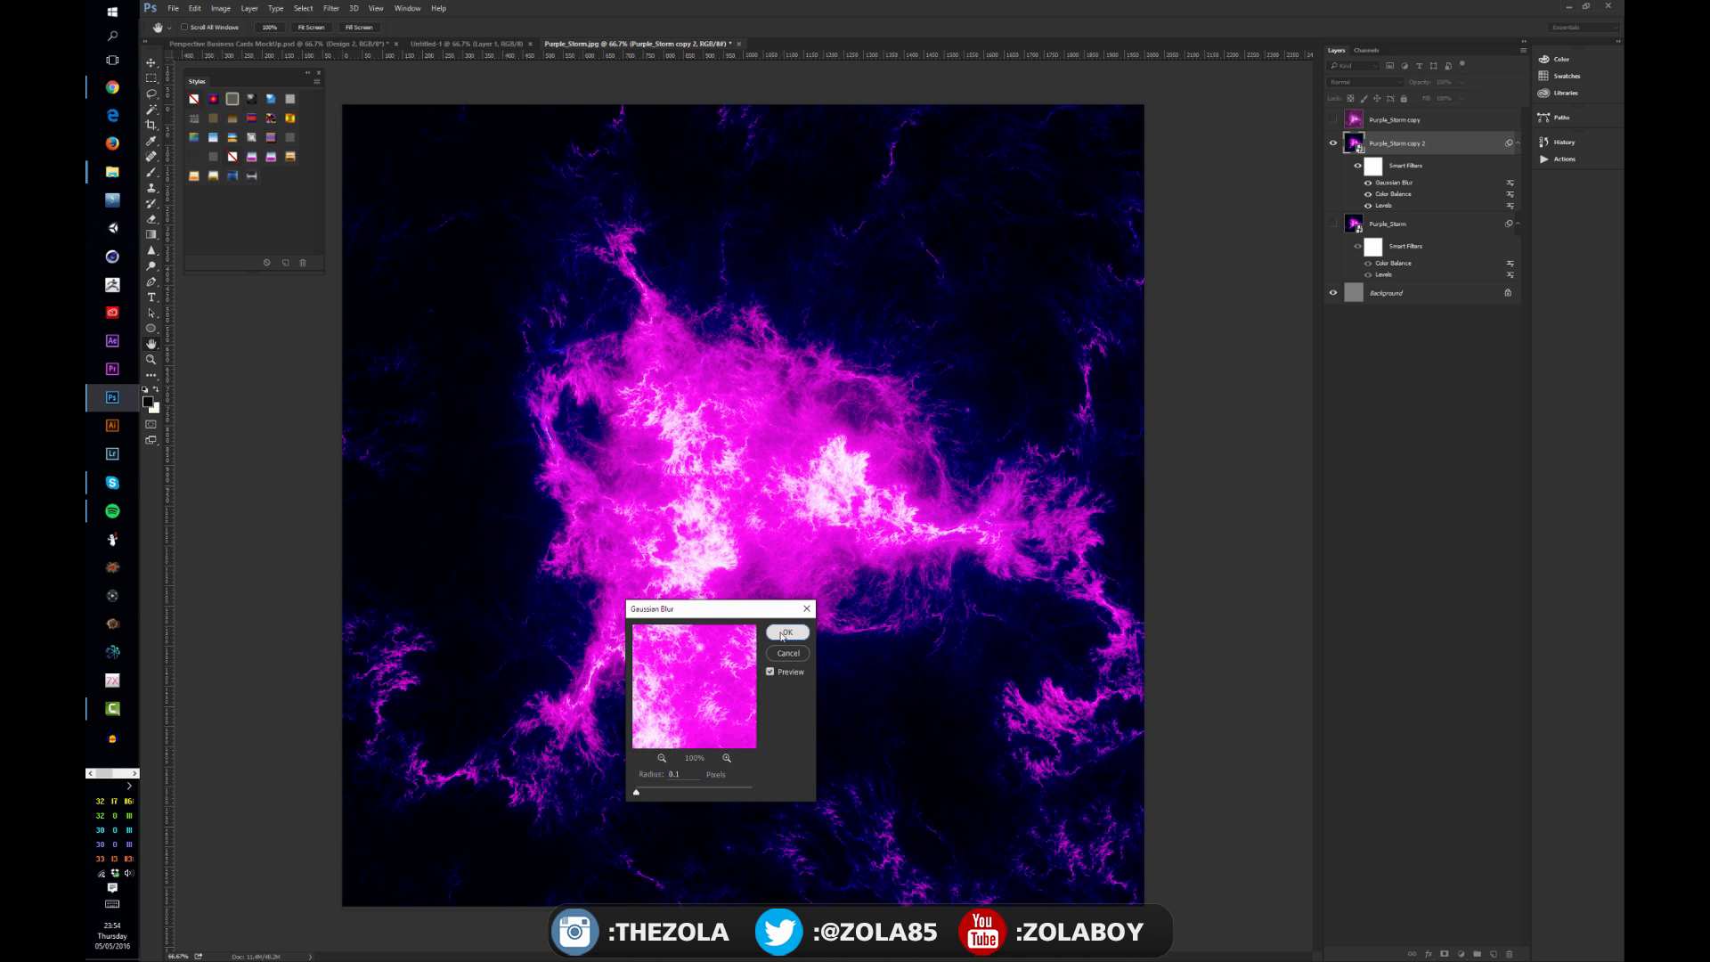
pyautogui.click(788, 632)
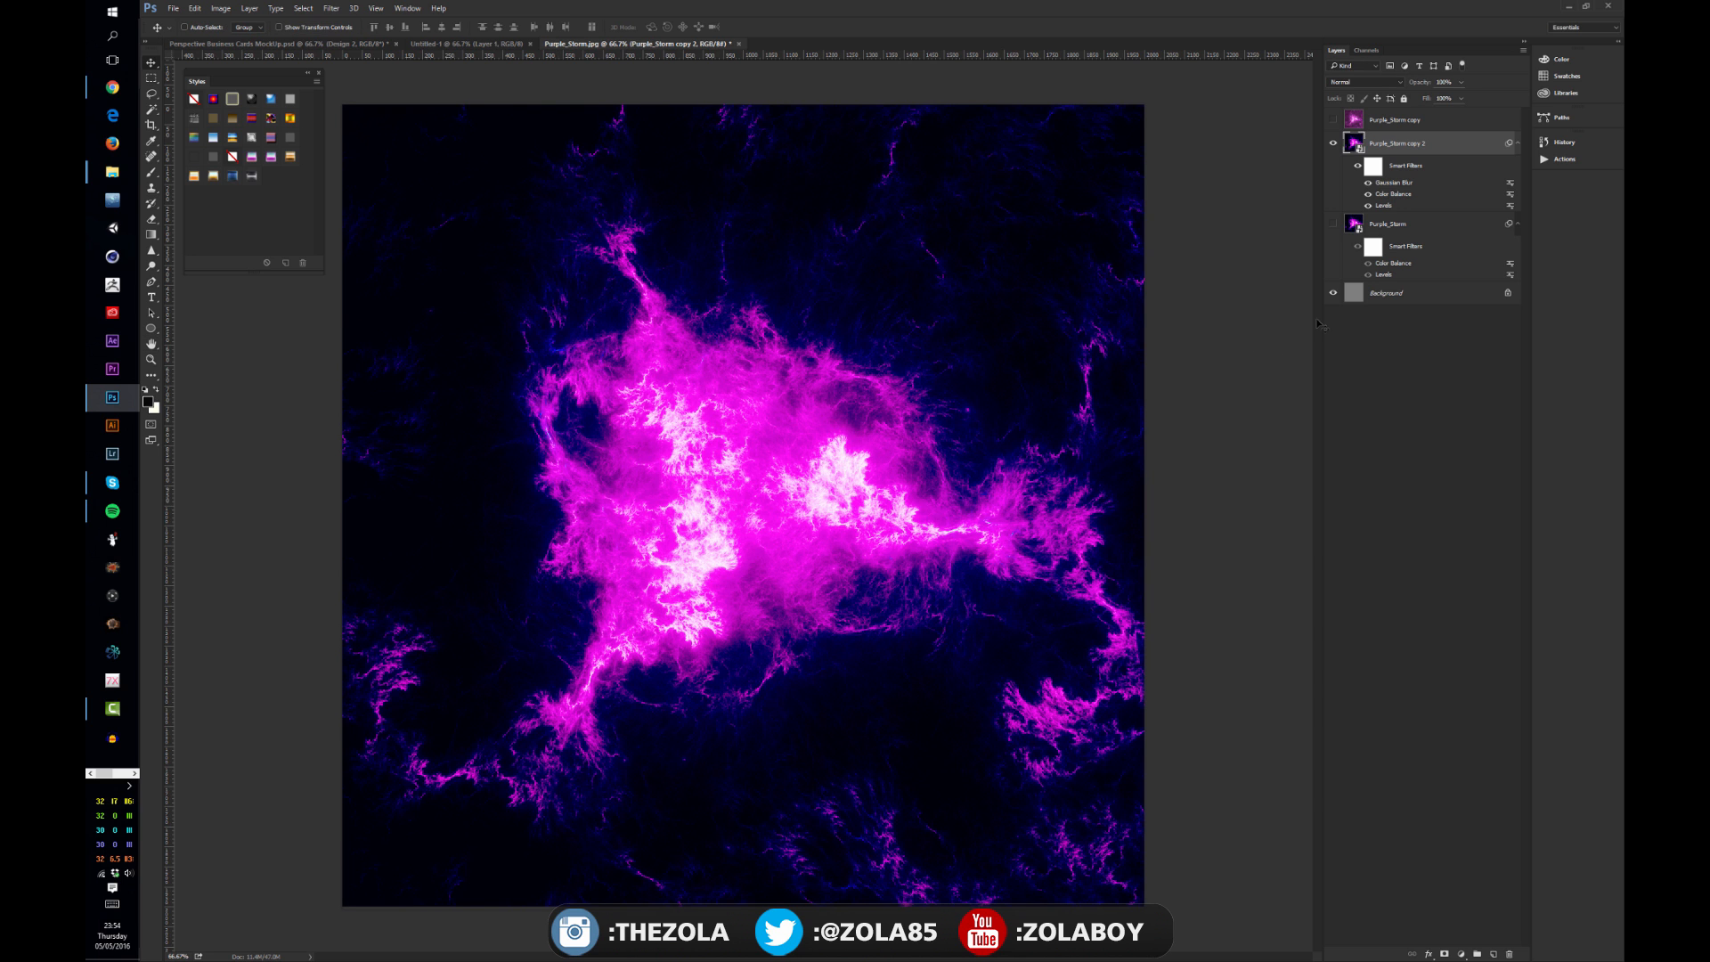
# Step: Toggle the Color Balance filter off and on, and move the Levels filter above Color Balance
pyautogui.click(1368, 194)
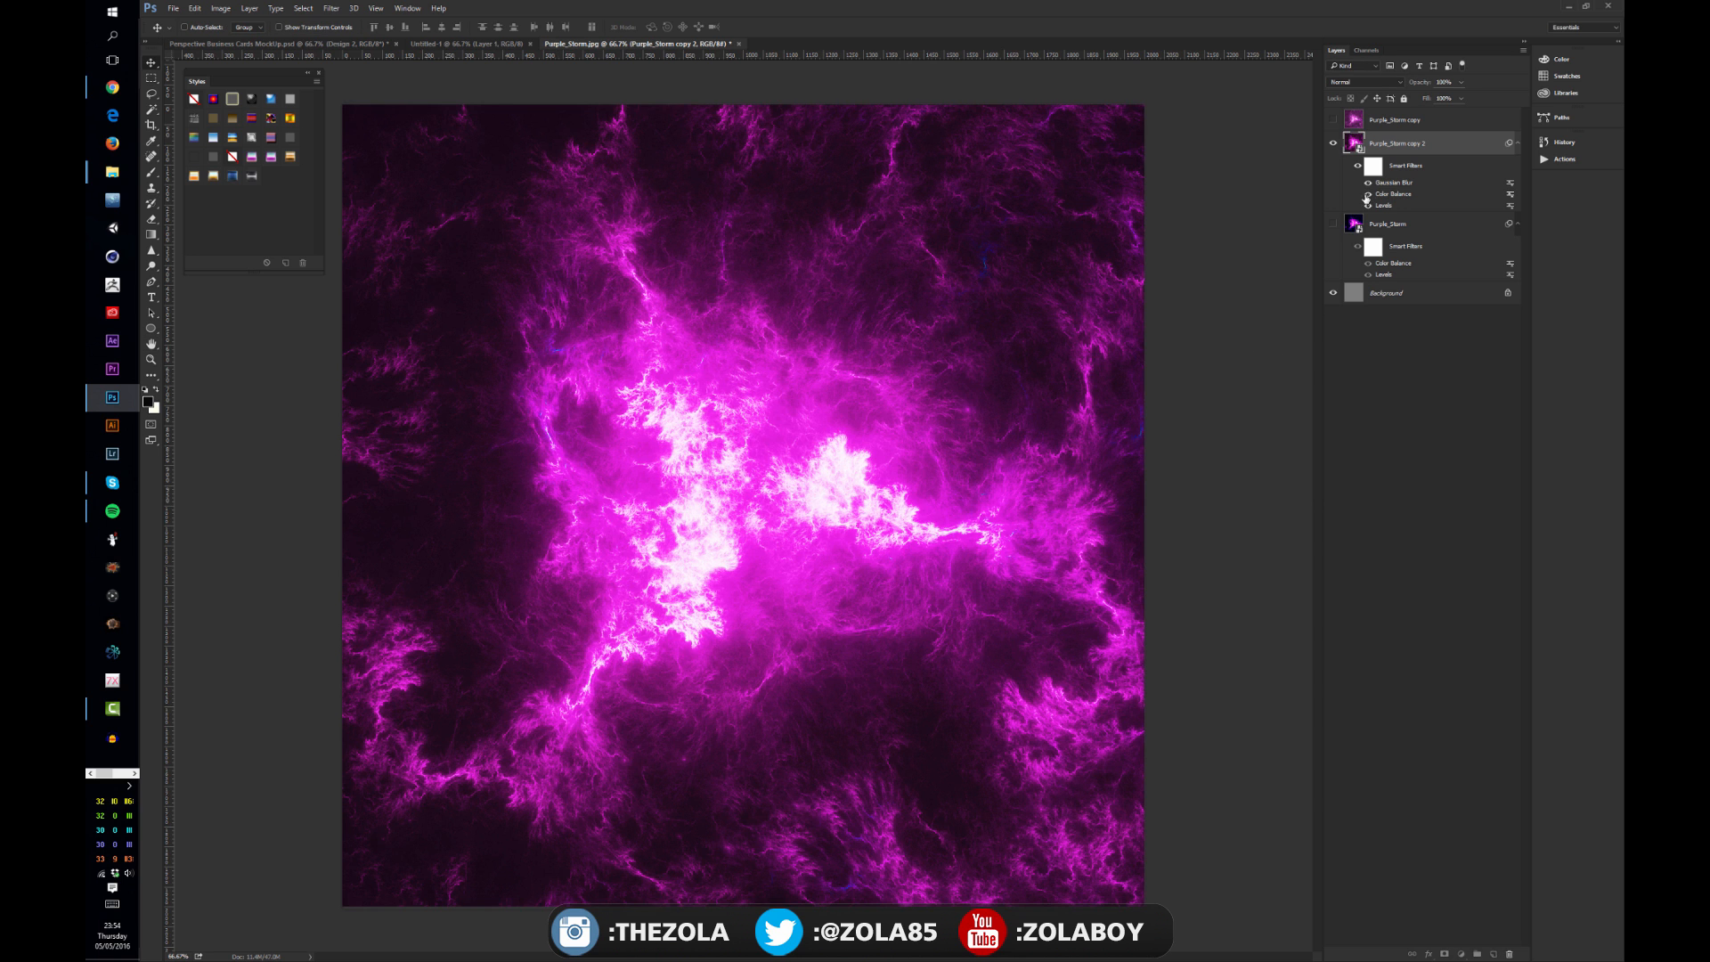
pyautogui.click(1369, 194)
pyautogui.moveTo(1382, 205); pyautogui.dragTo(1392, 185)
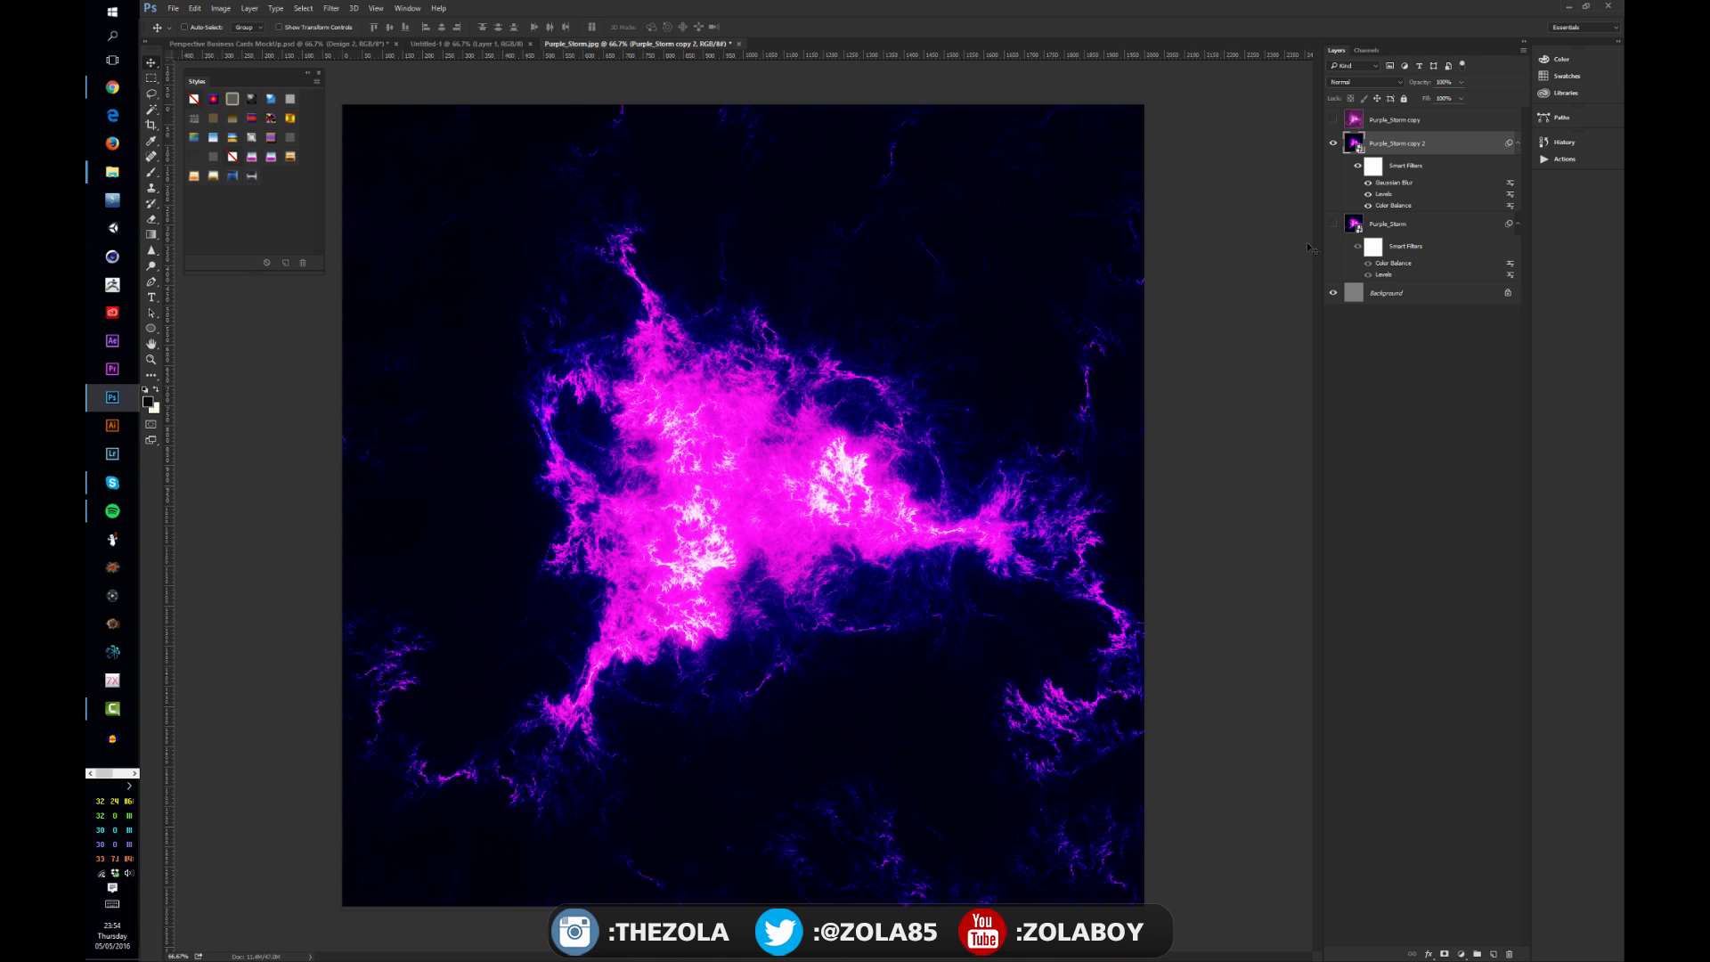
# Step: Compare the result by toggling the Purple_Storm copy layer's visibility
pyautogui.click(1456, 339)
pyautogui.click(1386, 123)
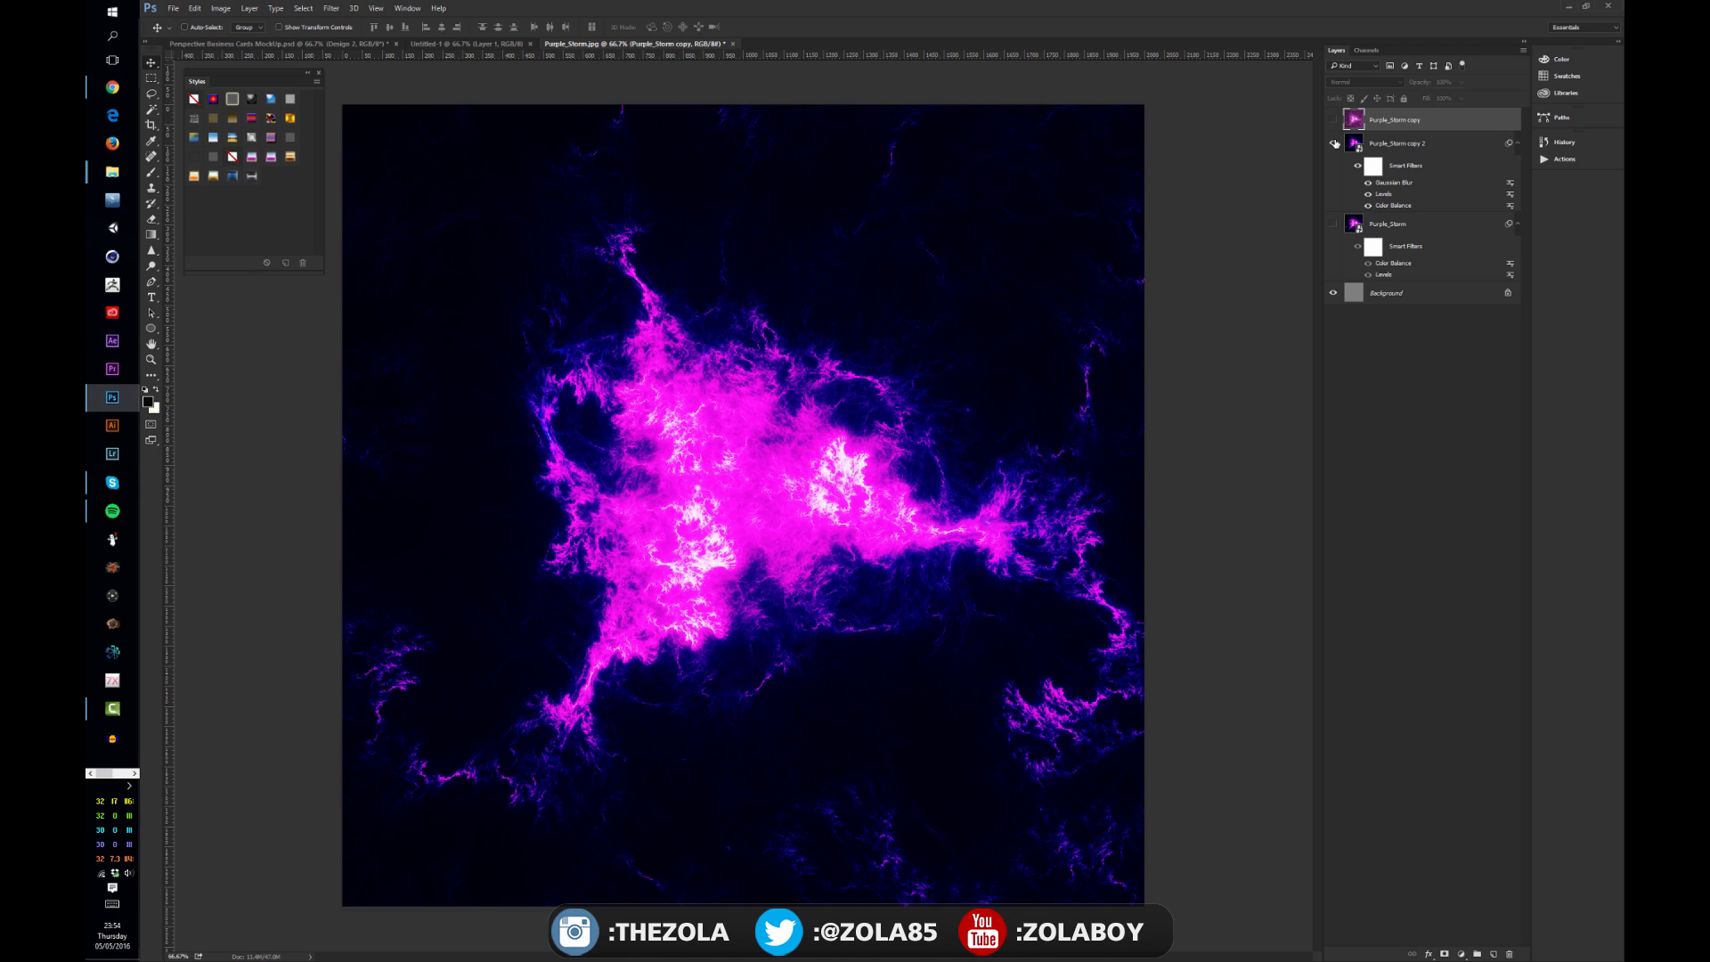
pyautogui.click(1335, 143)
pyautogui.click(1333, 120)
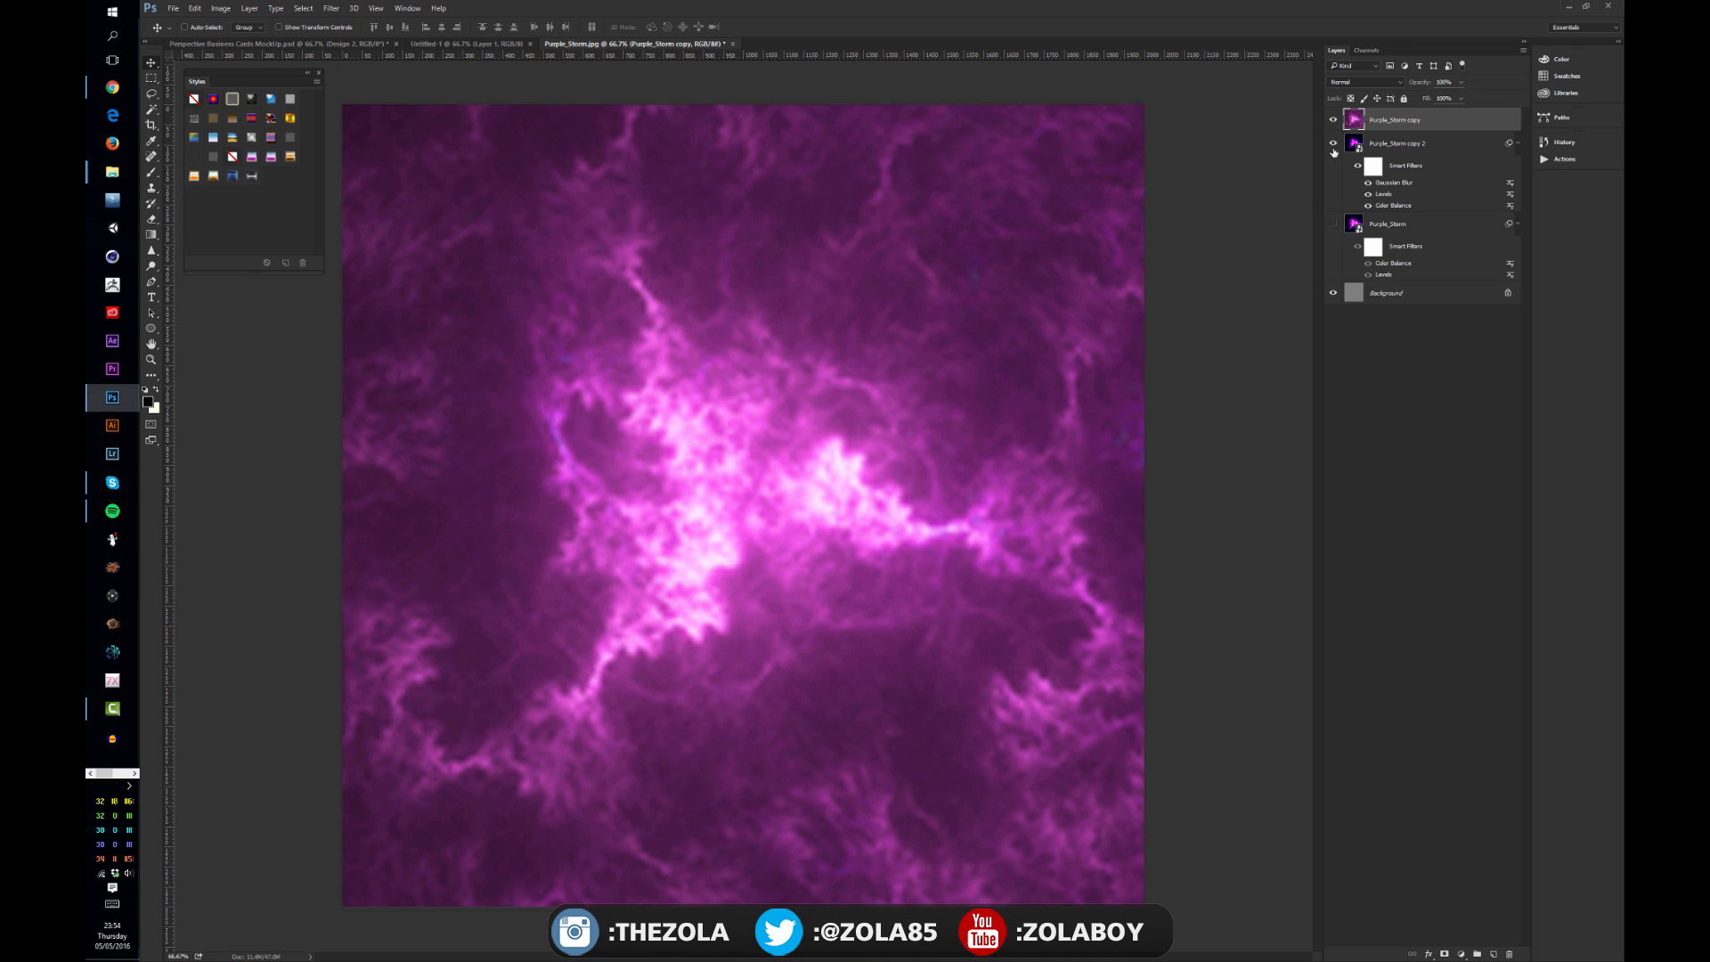
pyautogui.click(1334, 119)
# Step: Delete the filter mask and clear all smart filters from the Purple_Storm copy 2 layer
pyautogui.rightClick(1420, 166)
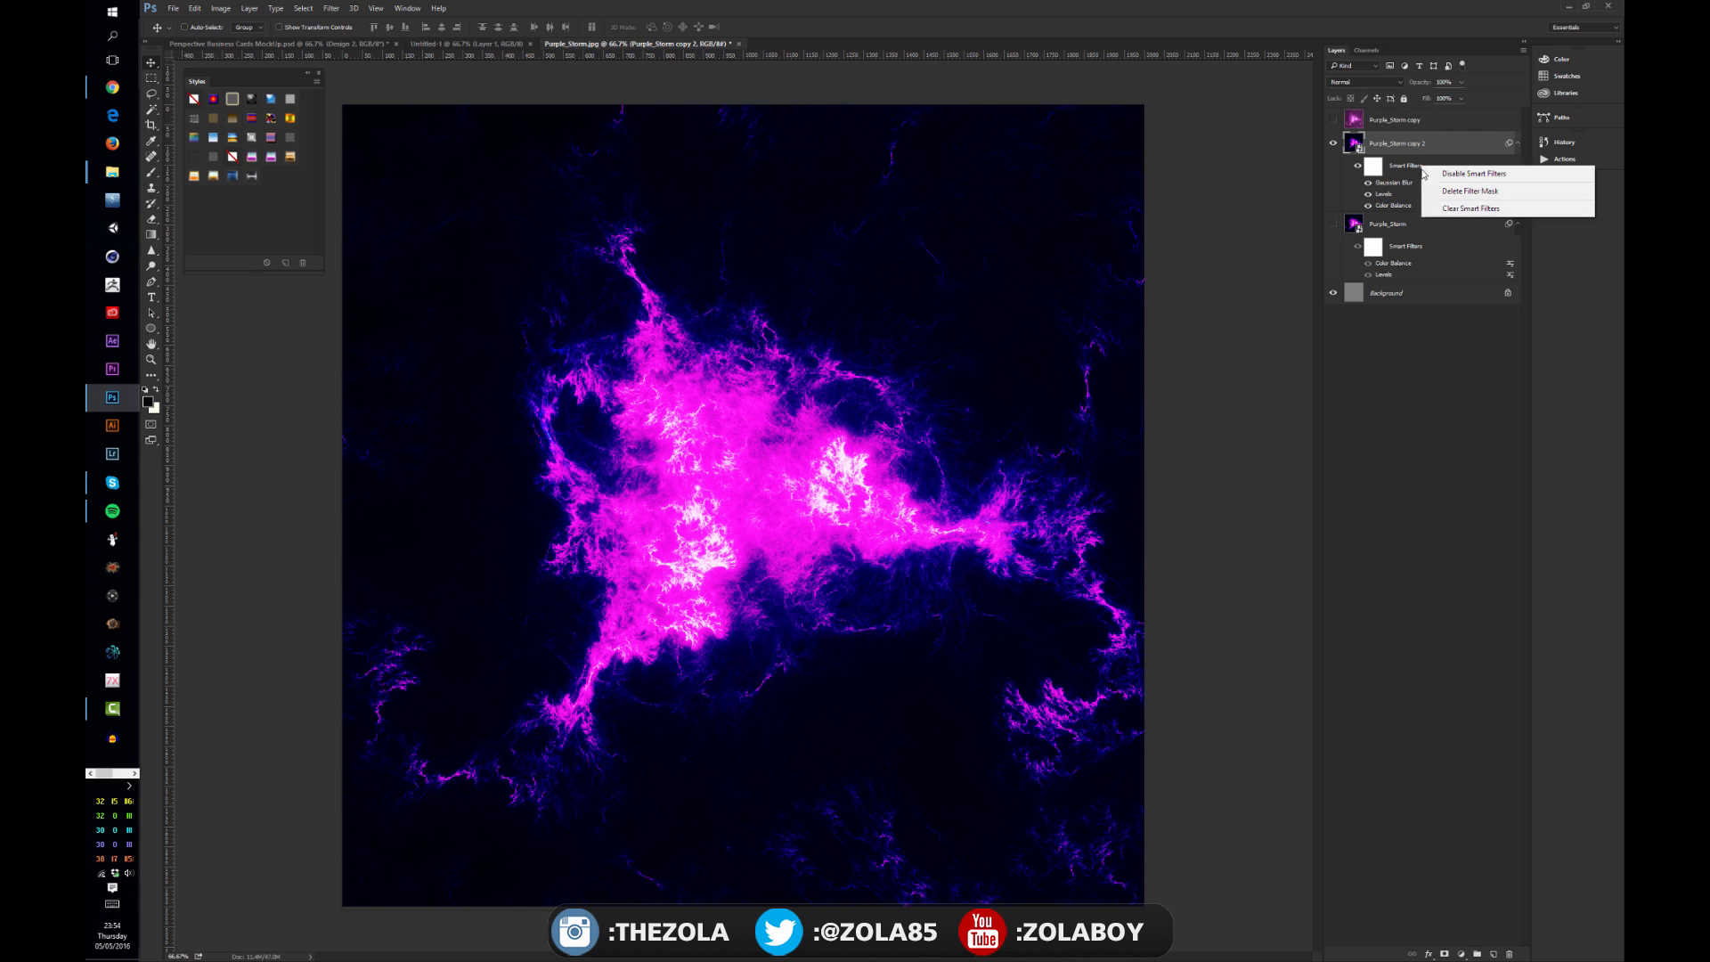
pyautogui.click(1455, 192)
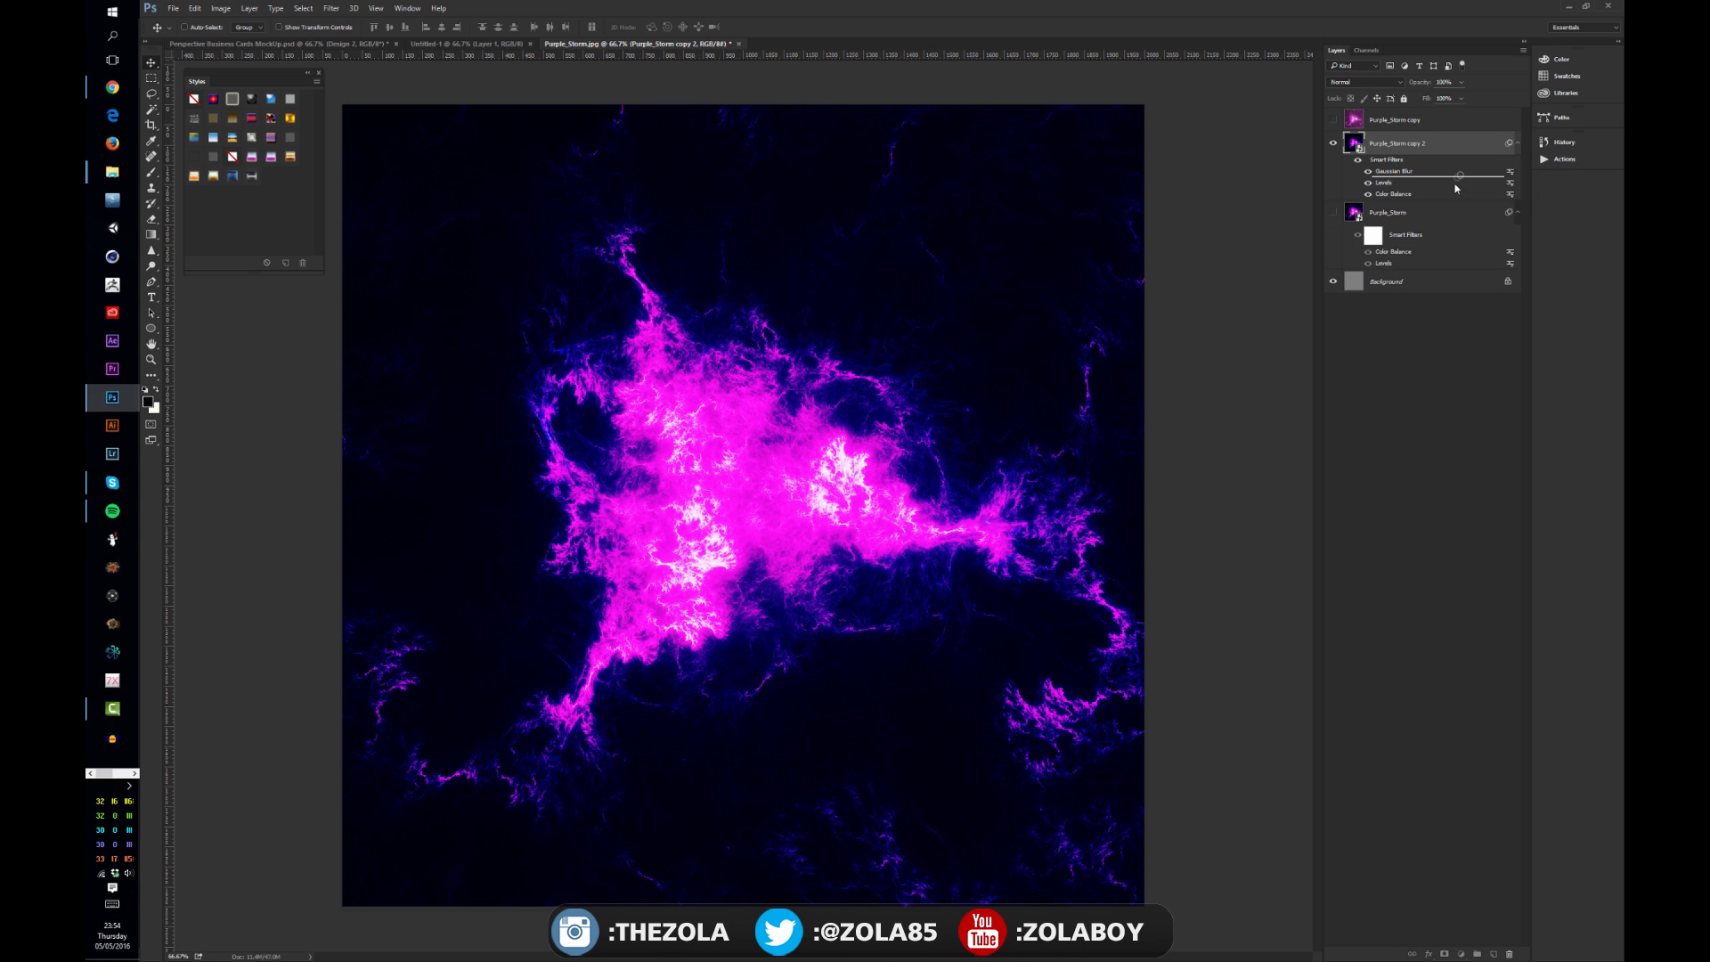
pyautogui.rightClick(1417, 160)
pyautogui.click(1451, 198)
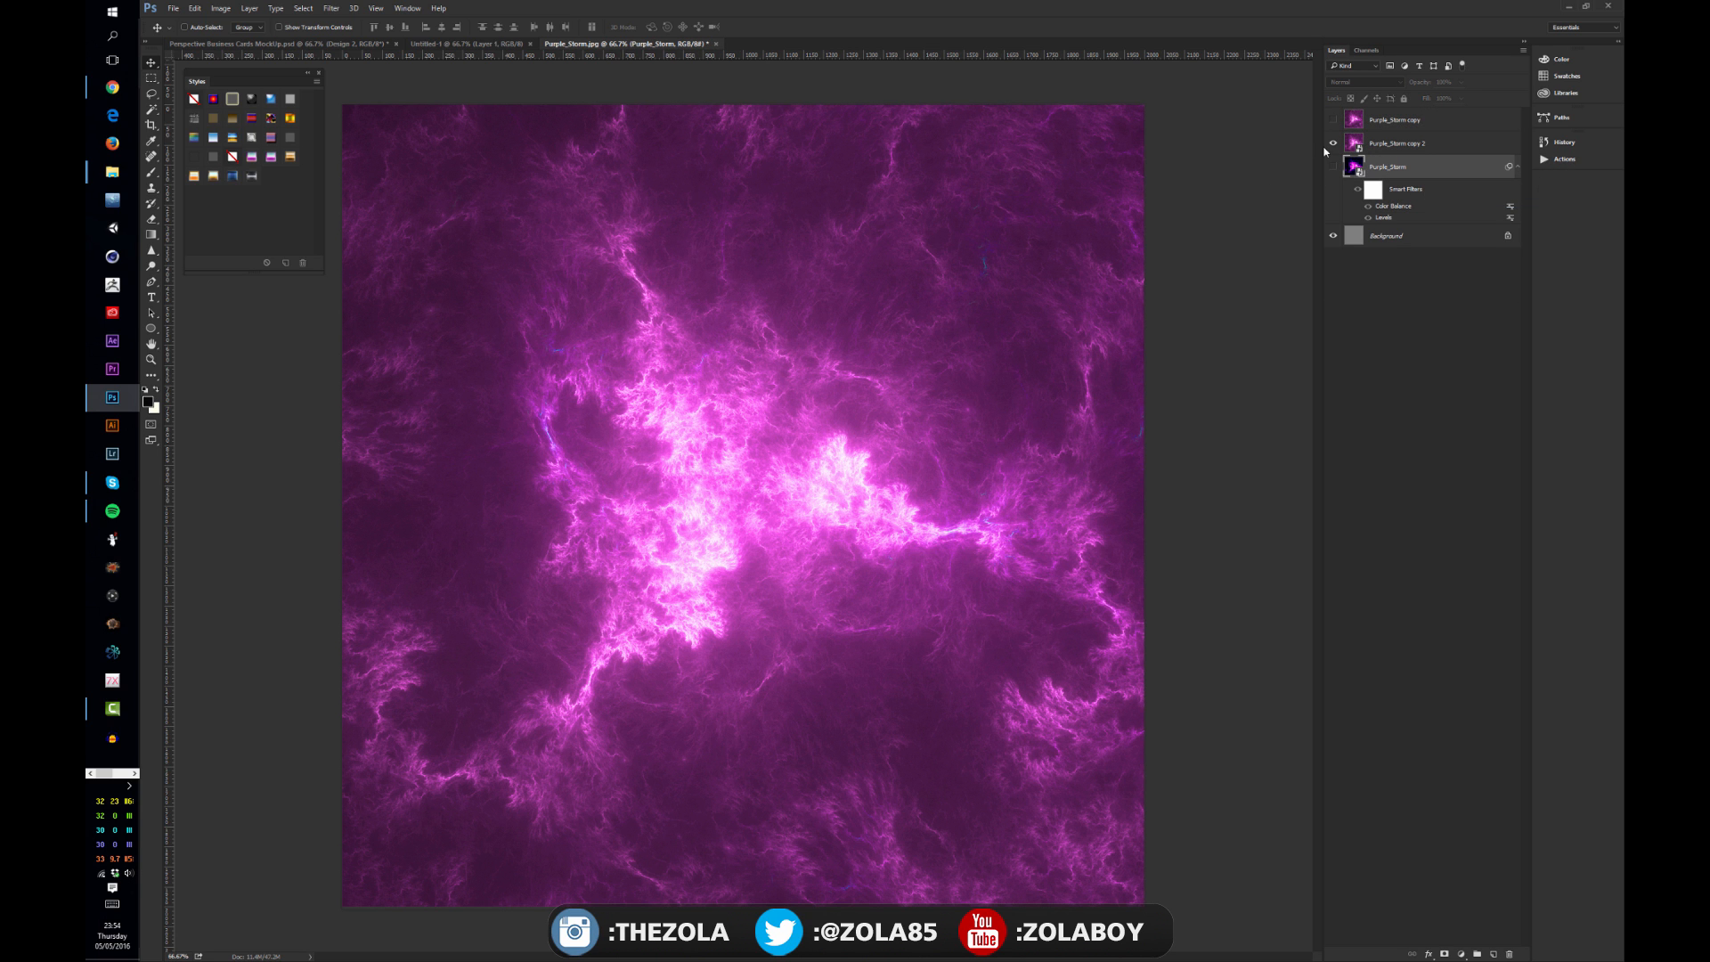
# Step: Rasterize the original Purple_Storm layer, discarding its smart filters
pyautogui.click(1333, 143)
pyautogui.click(1333, 143)
pyautogui.rightClick(1395, 166)
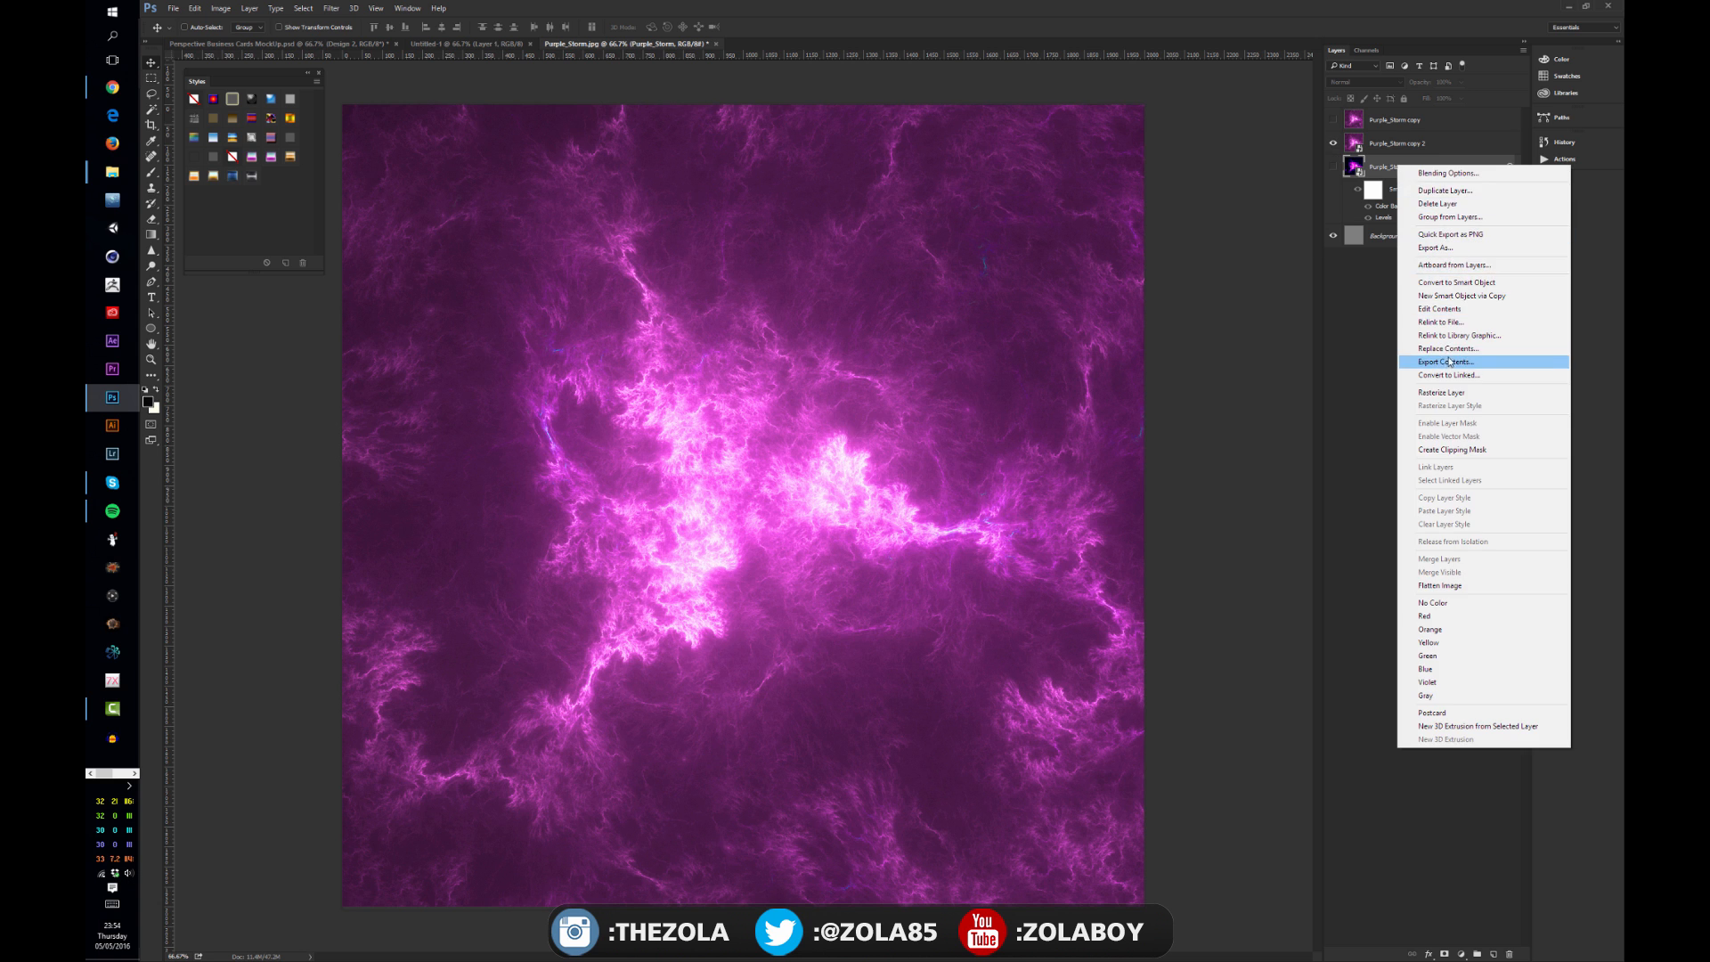
pyautogui.click(1461, 392)
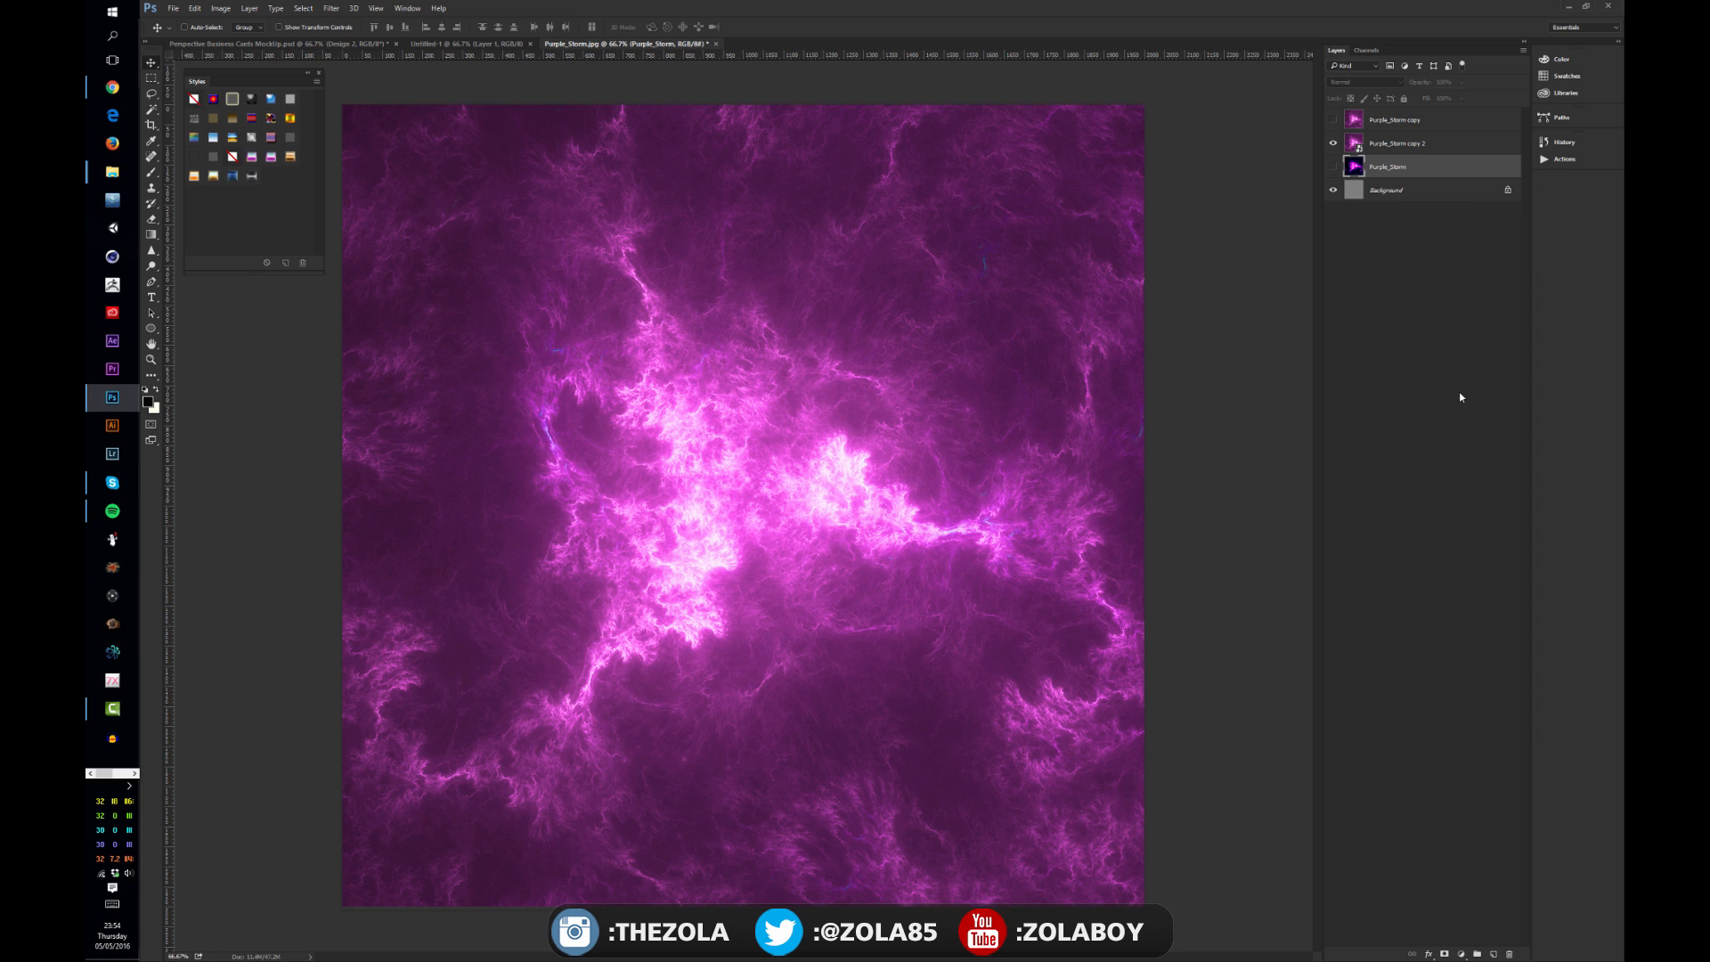
# Step: Show only the Purple_Storm layer and convert it back to a smart object
pyautogui.click(1347, 145)
pyautogui.click(1334, 143)
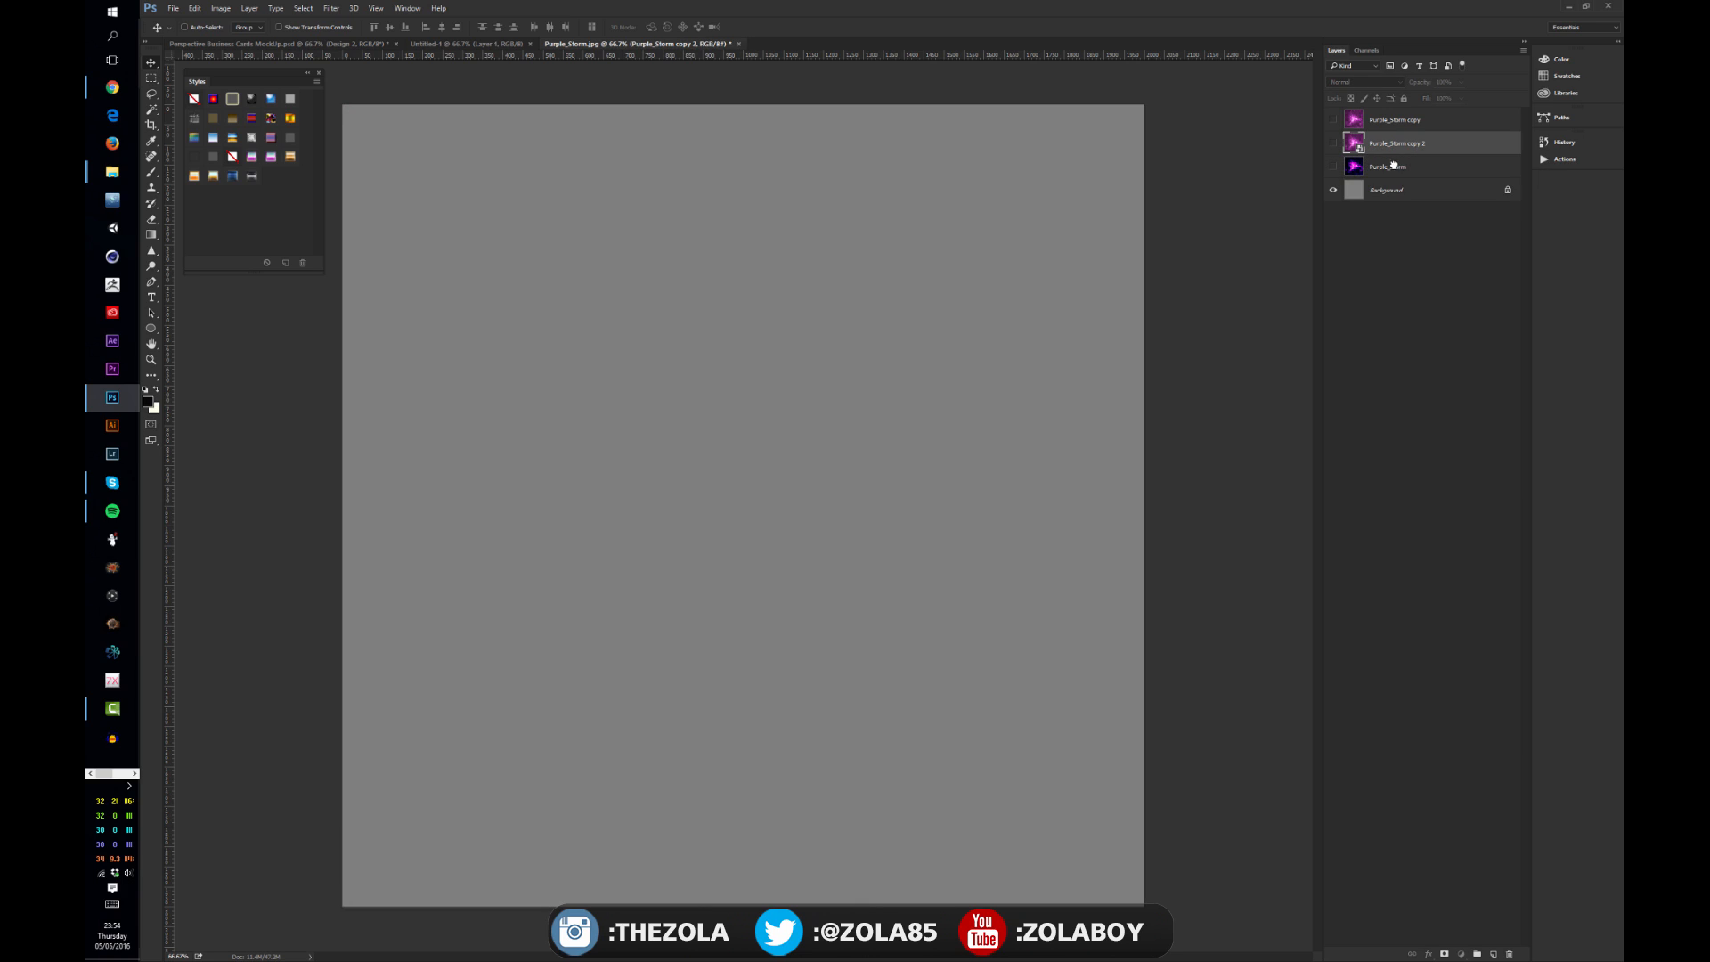
pyautogui.click(1394, 166)
pyautogui.click(1334, 168)
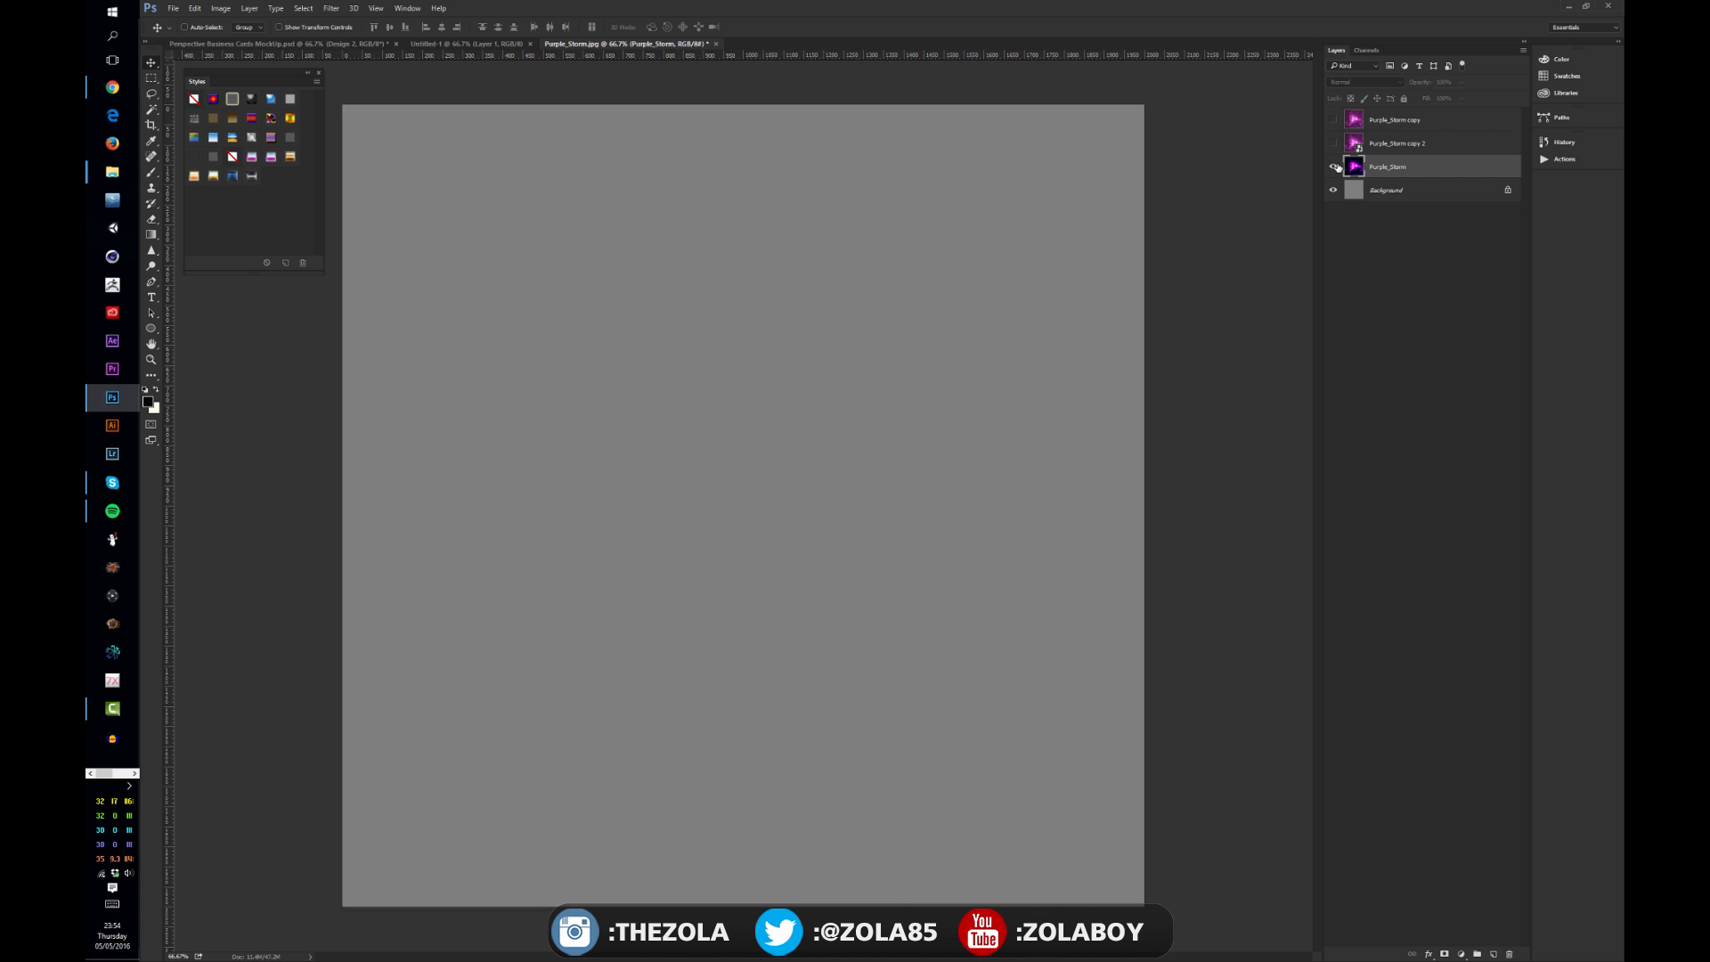
pyautogui.rightClick(1429, 165)
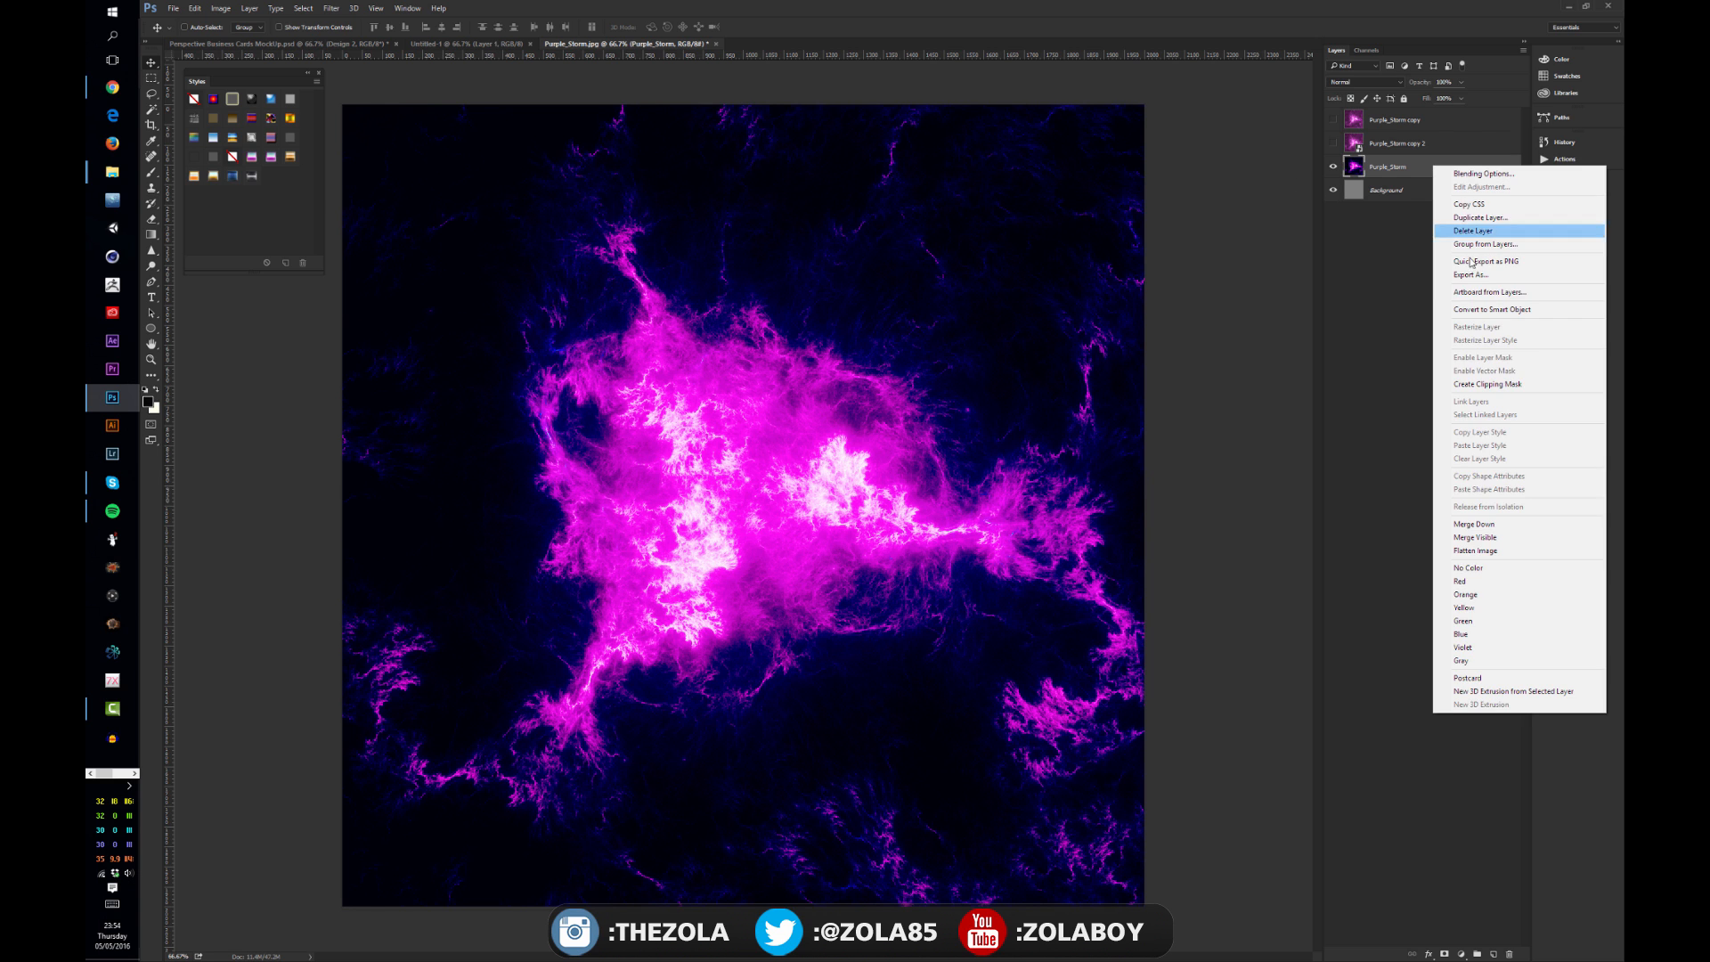
pyautogui.click(1503, 309)
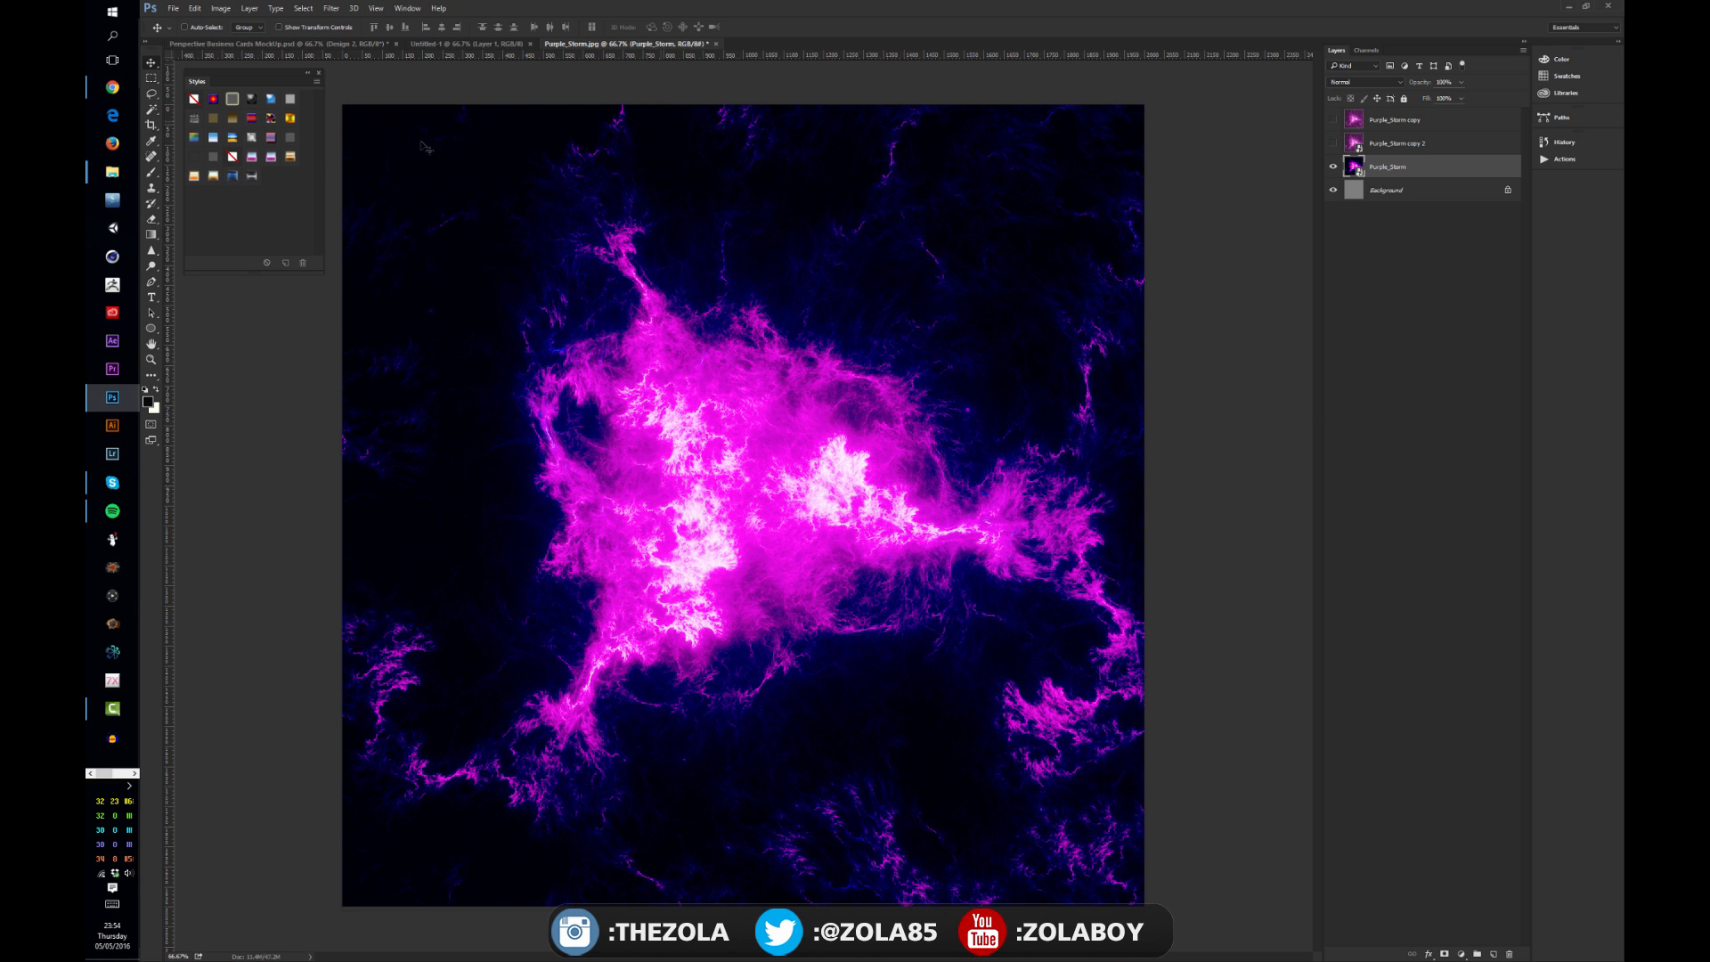
# Step: Enlarge the Purple_Storm smart object slightly with Free Transform, then reopen and commit the transform
pyautogui.hotkey('ctrl', 't')
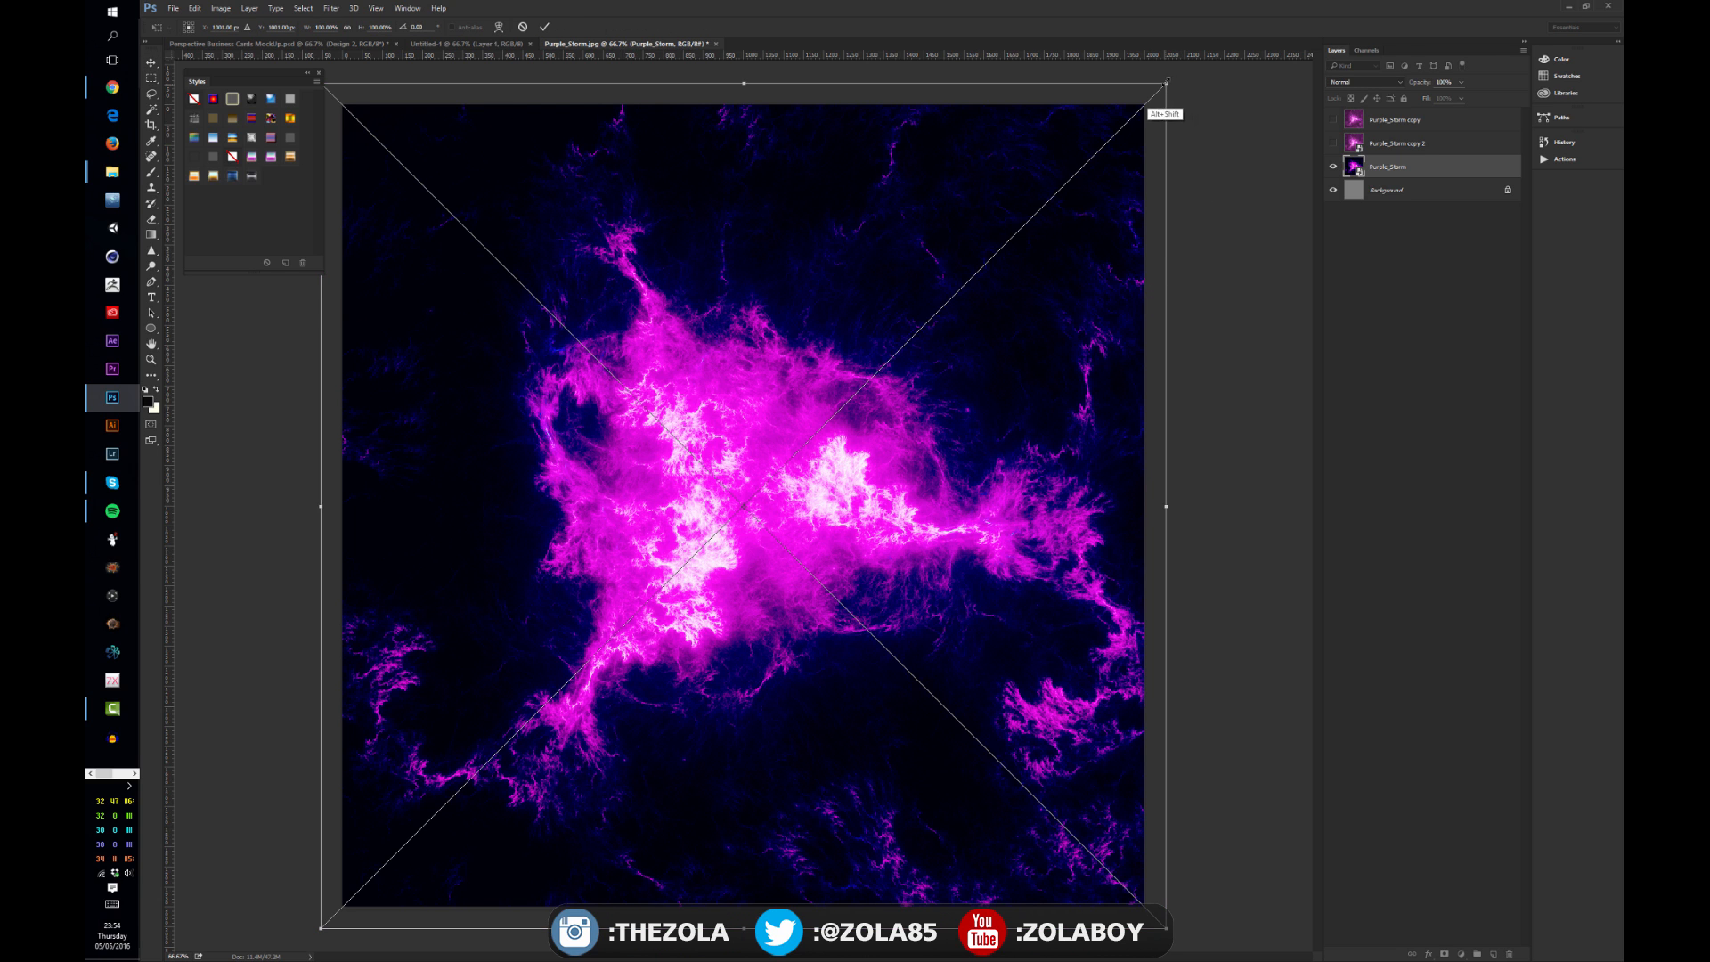
pyautogui.moveTo(1166, 83); pyautogui.dragTo(1176, 124)
pyautogui.press('Return')
pyautogui.hotkey('ctrl', 't')
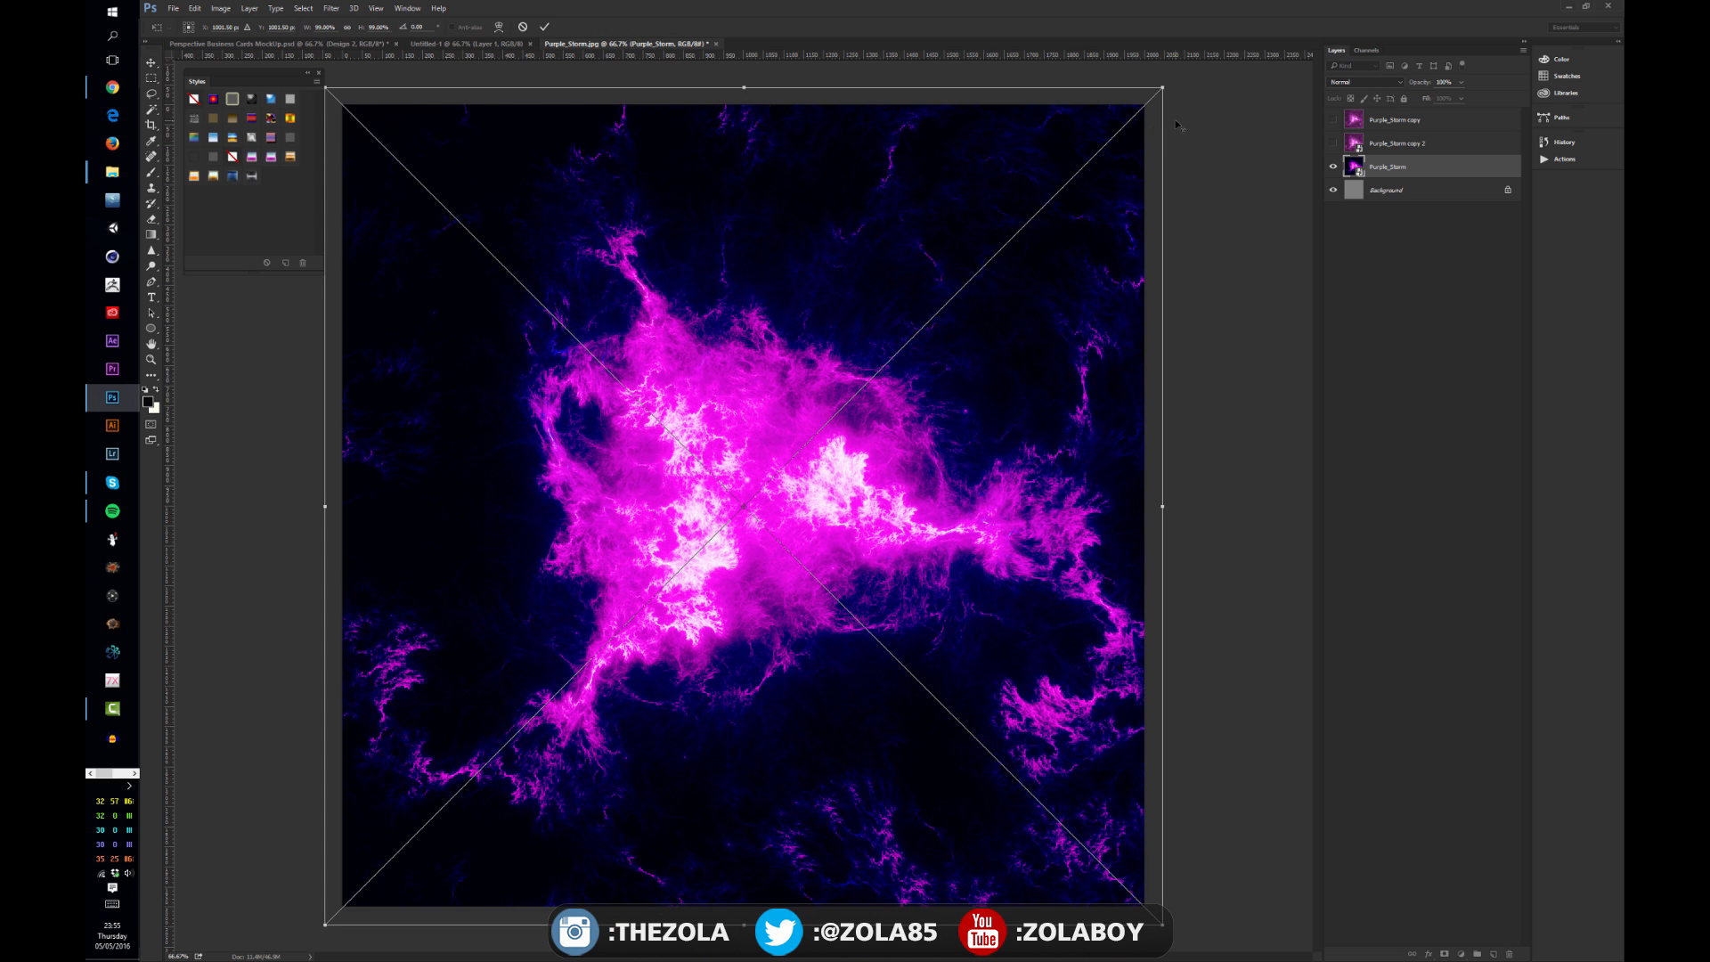
pyautogui.press('Return')
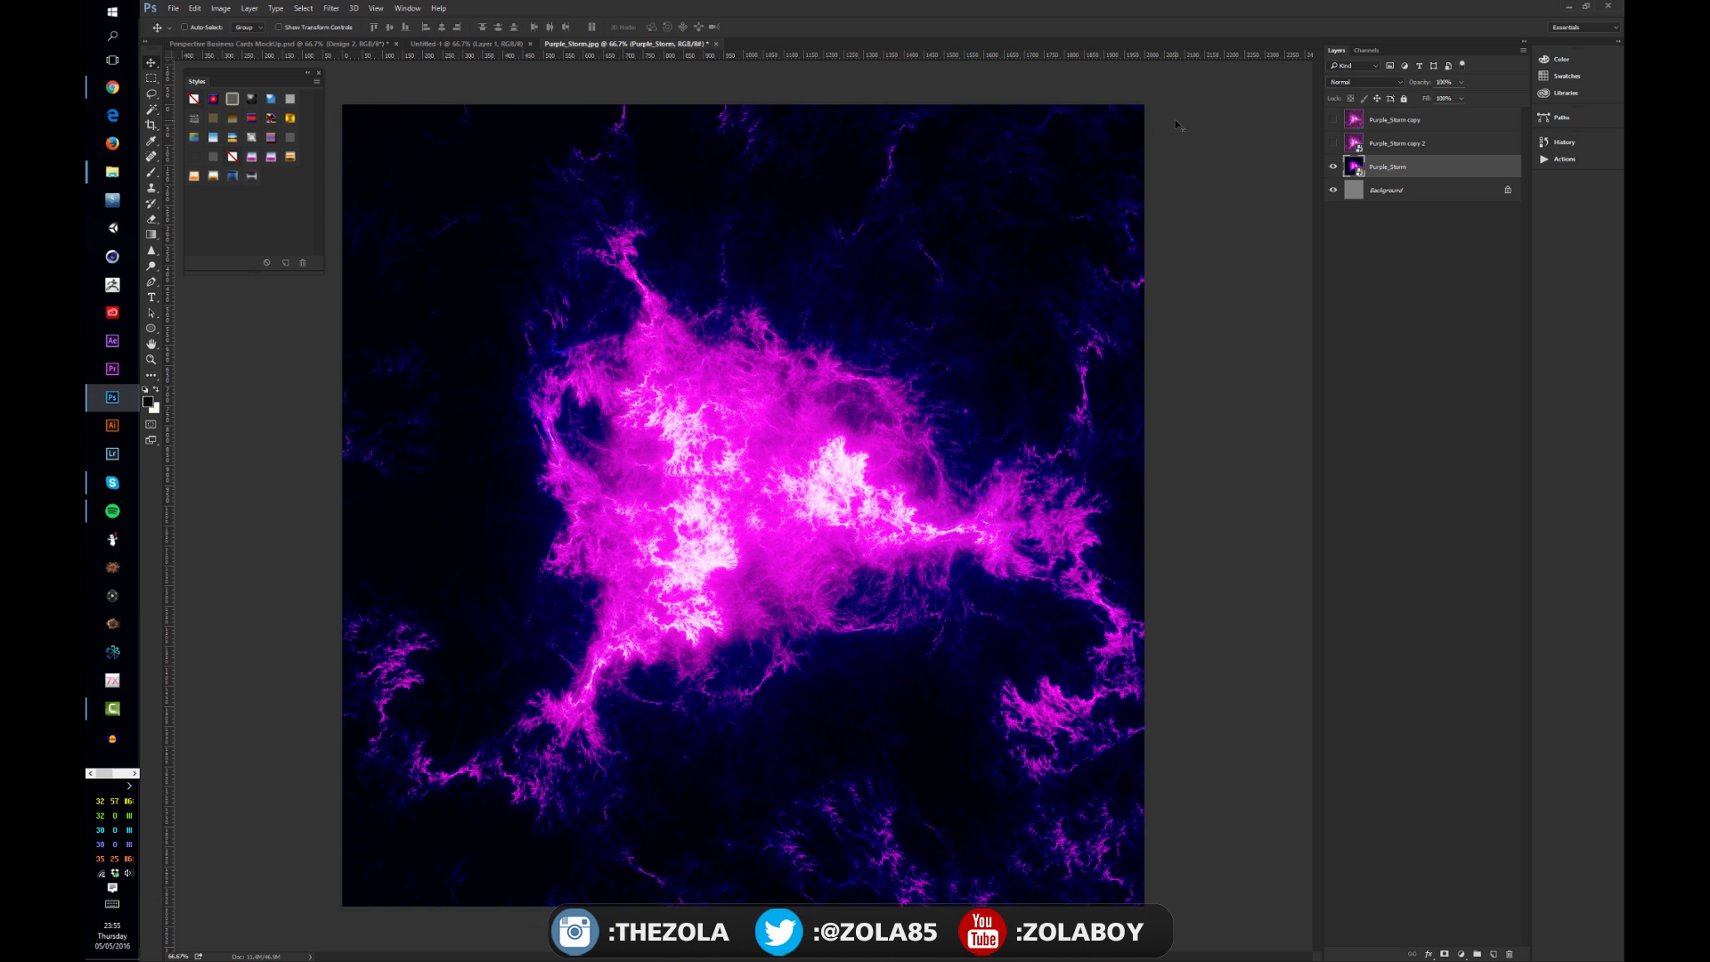
# Step: Apply a Black & White adjustment as a smart filter to Purple_Storm, raising the Yellows slider, and hide the smart filters
pyautogui.click(221, 8)
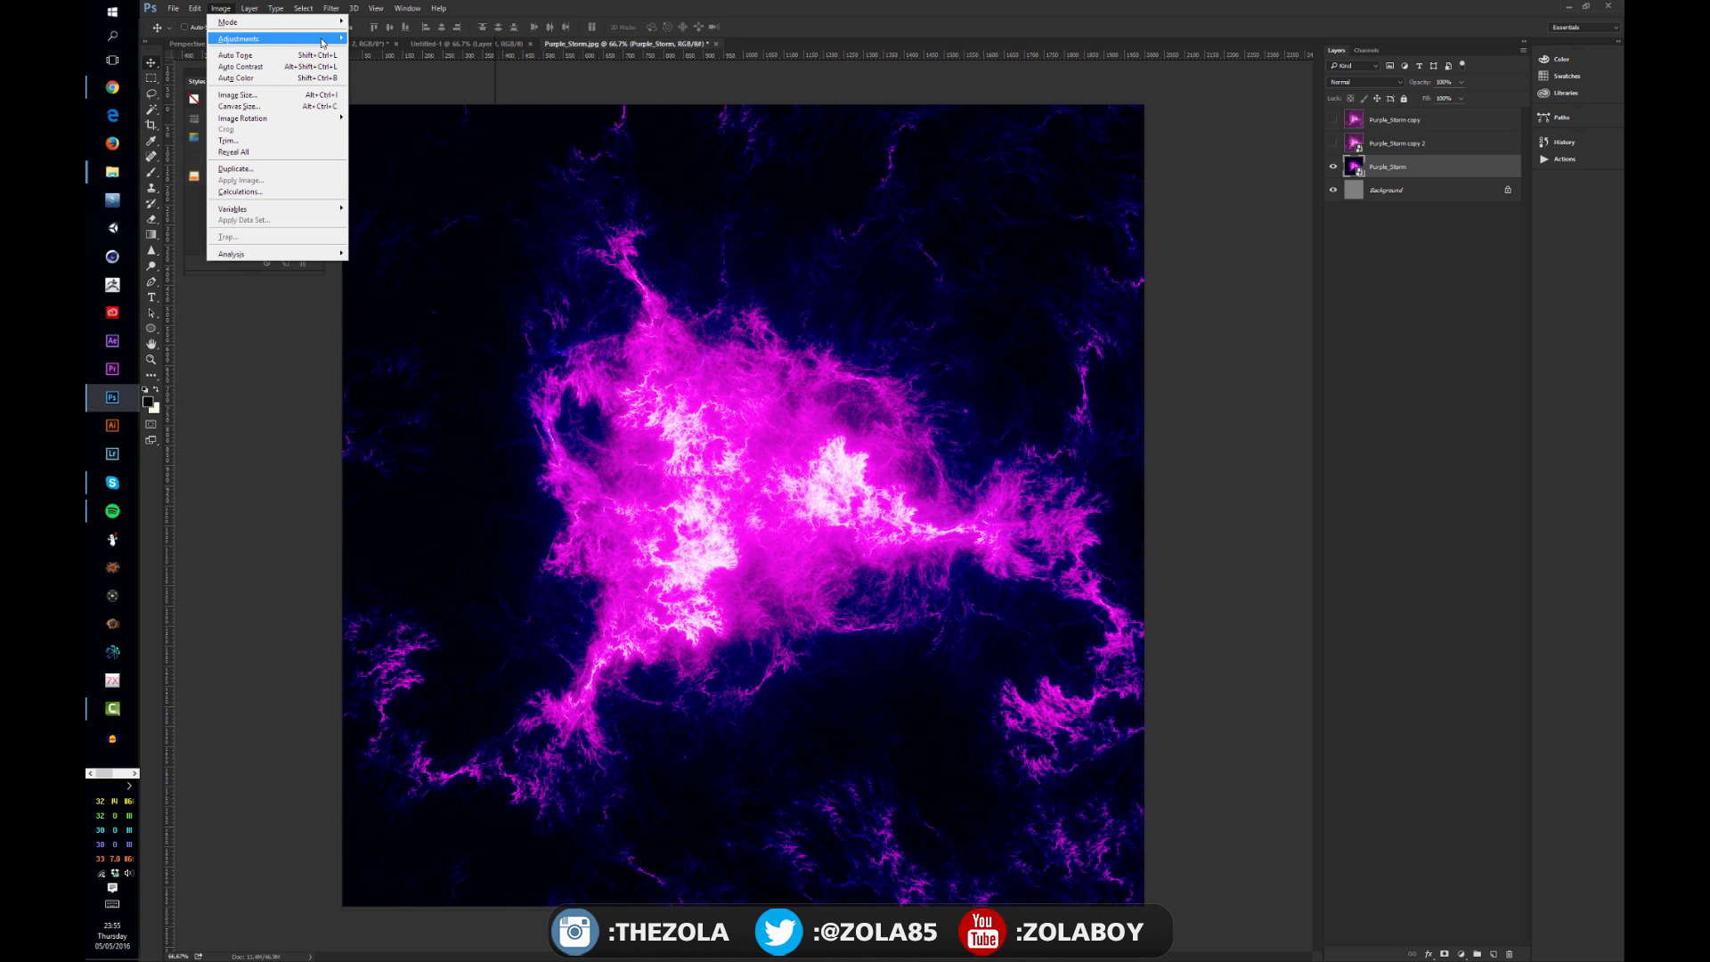
pyautogui.moveTo(321, 39)
pyautogui.click(392, 122)
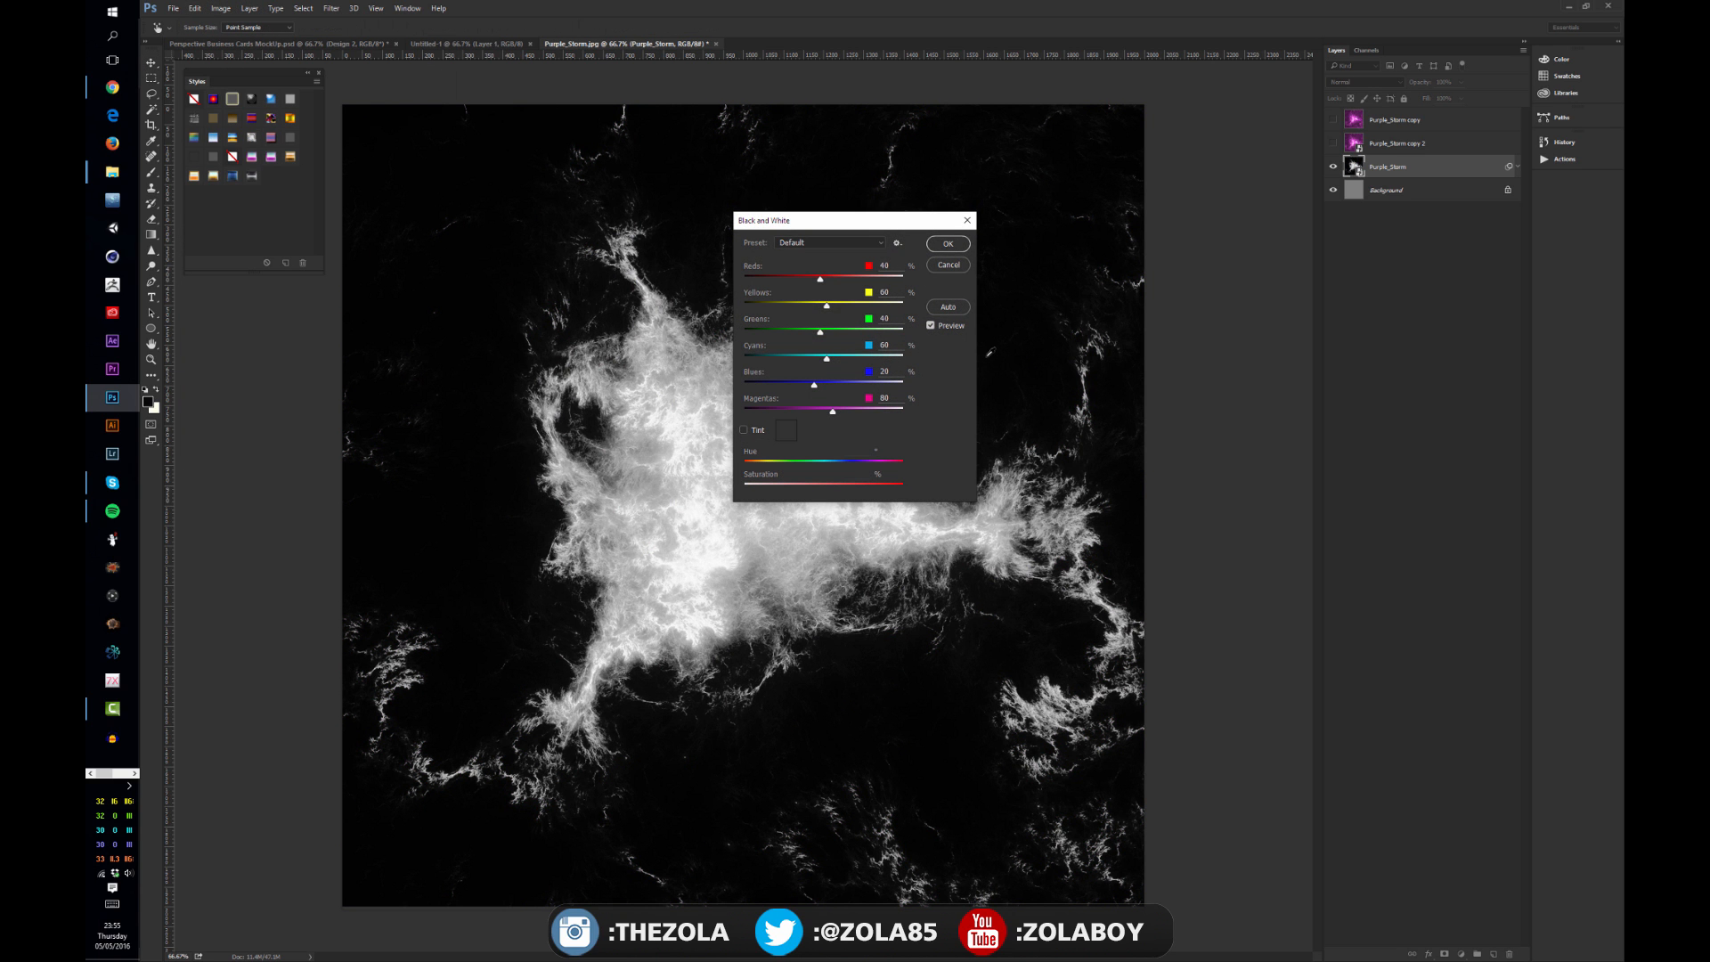
pyautogui.moveTo(827, 307); pyautogui.dragTo(865, 280)
pyautogui.click(949, 249)
pyautogui.click(1358, 190)
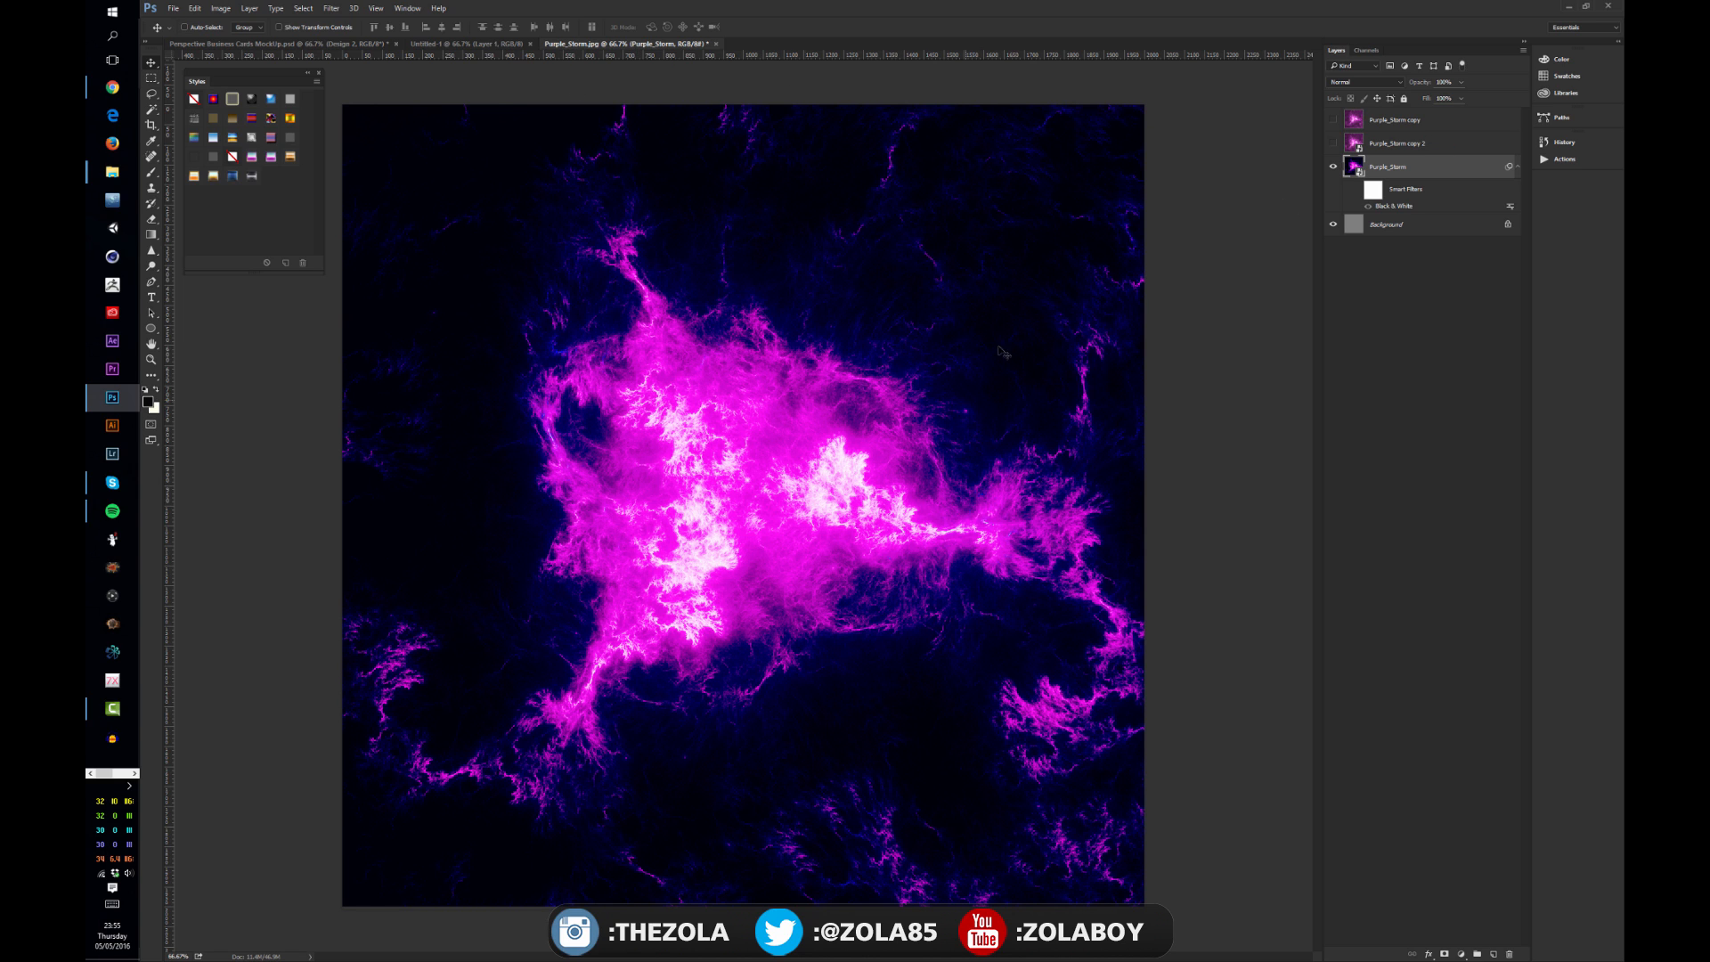
# Step: Switch to the Perspective Business Cards mockup document and dock the Styles panel away
pyautogui.click(497, 43)
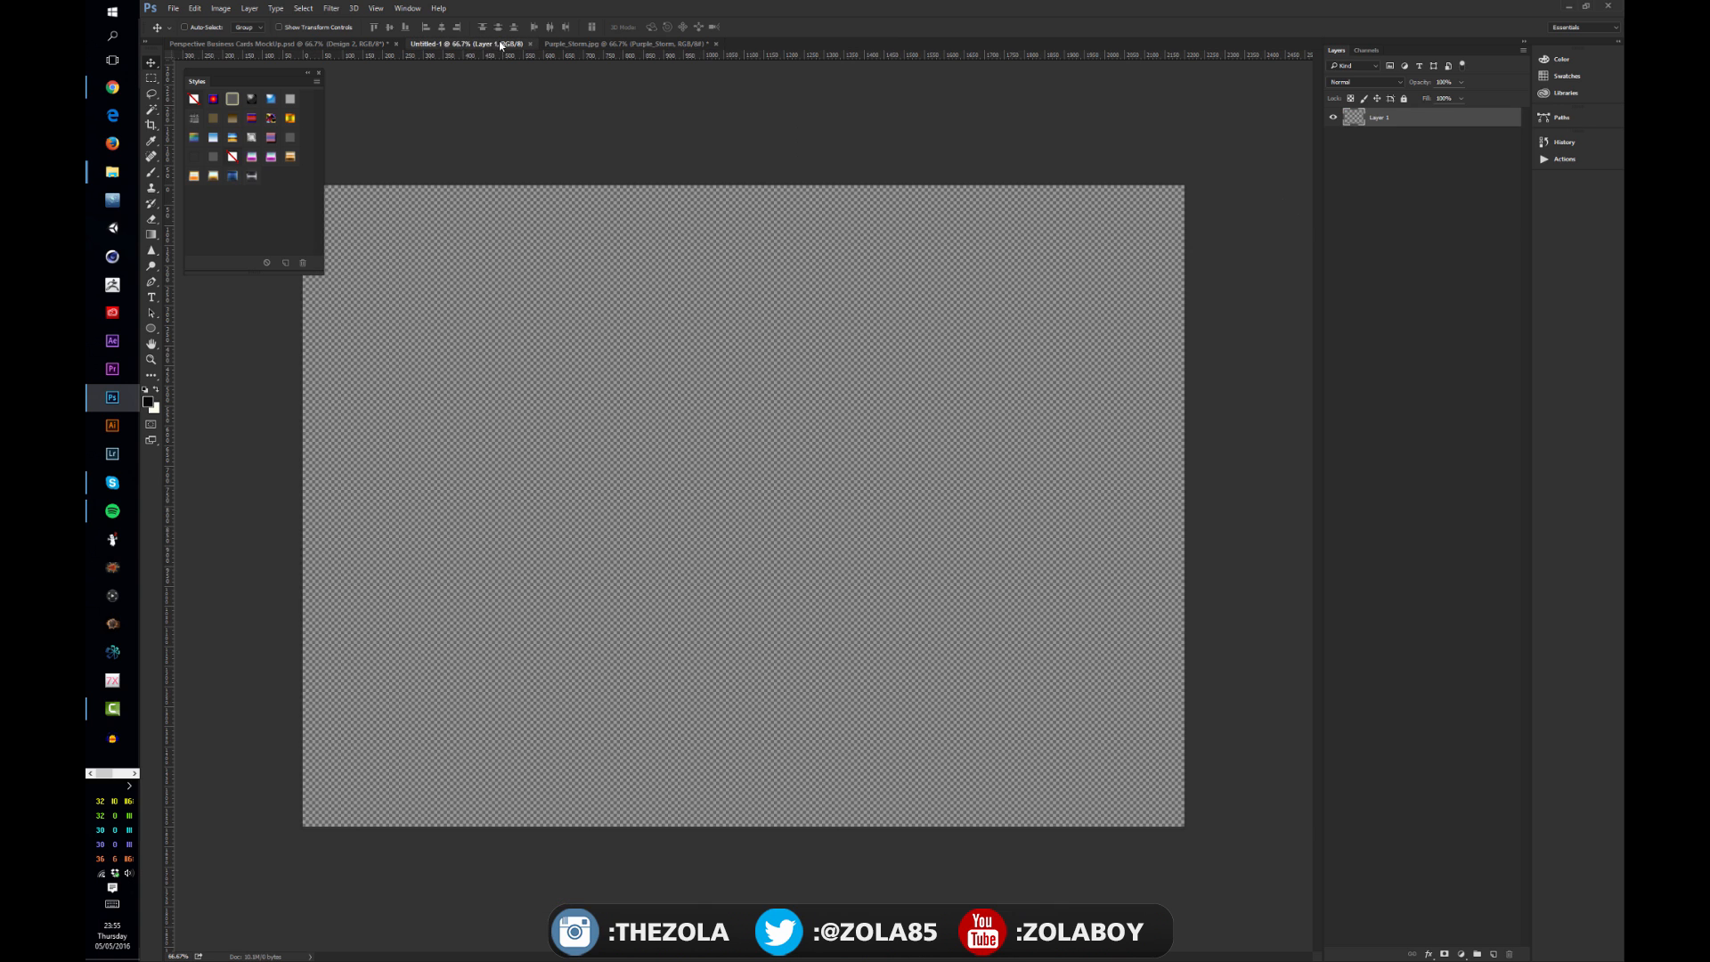
pyautogui.click(323, 45)
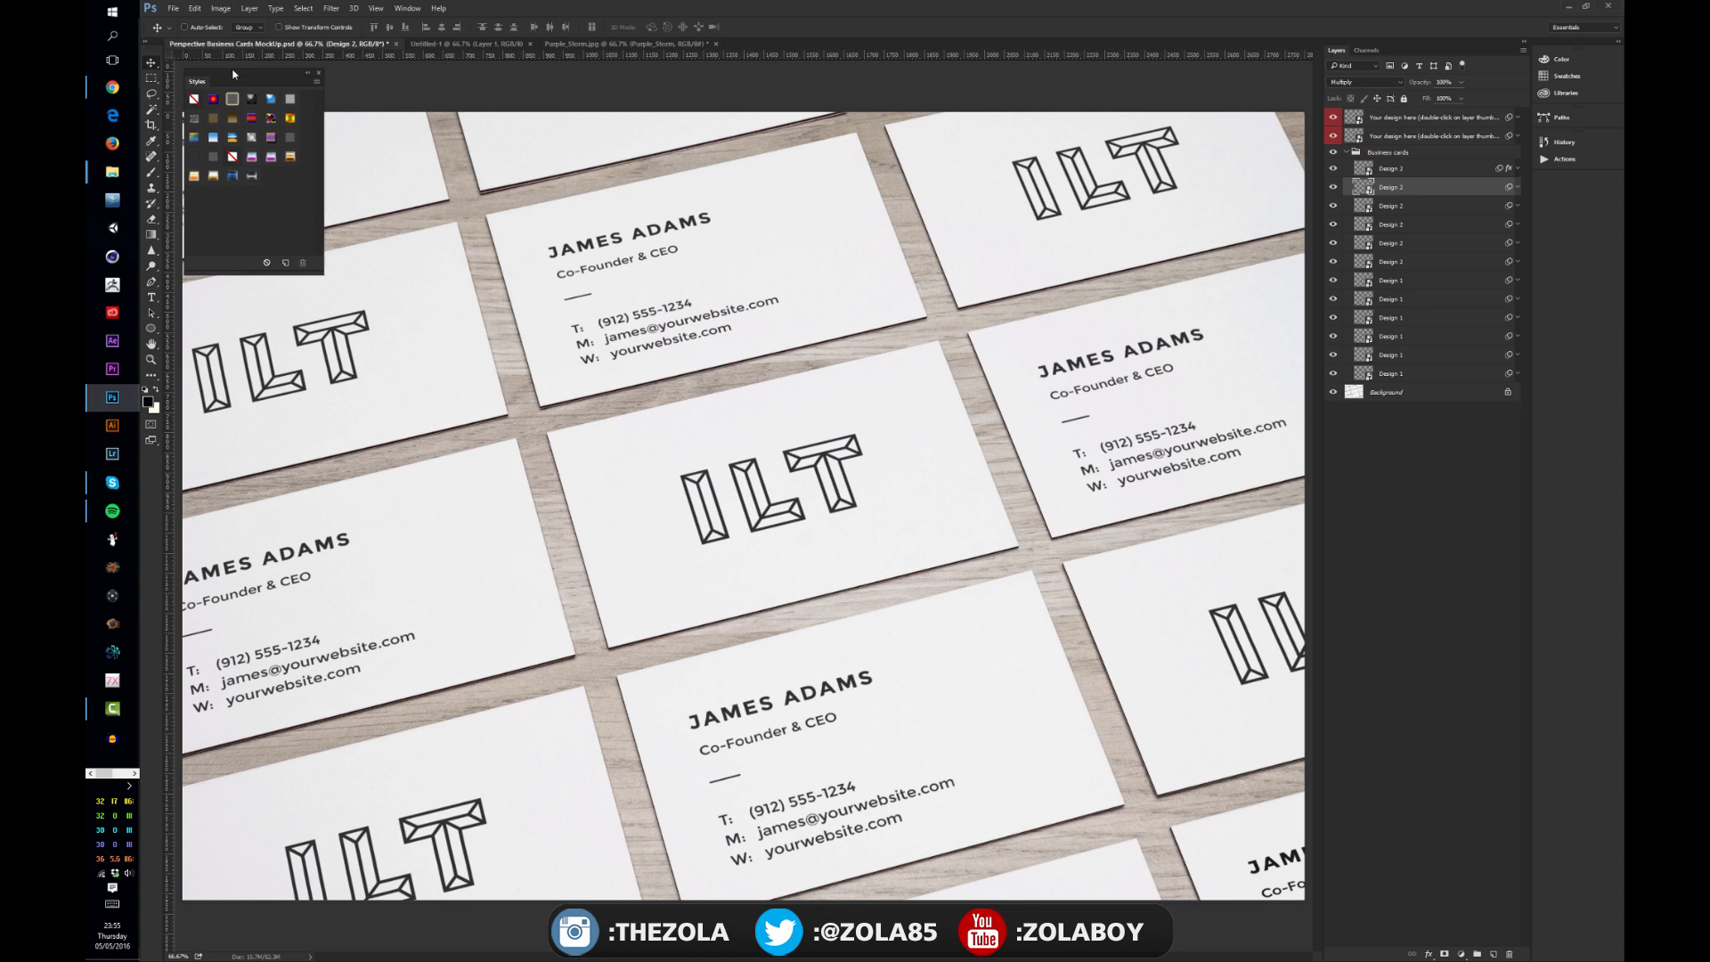
pyautogui.moveTo(233, 74); pyautogui.dragTo(1623, 223)
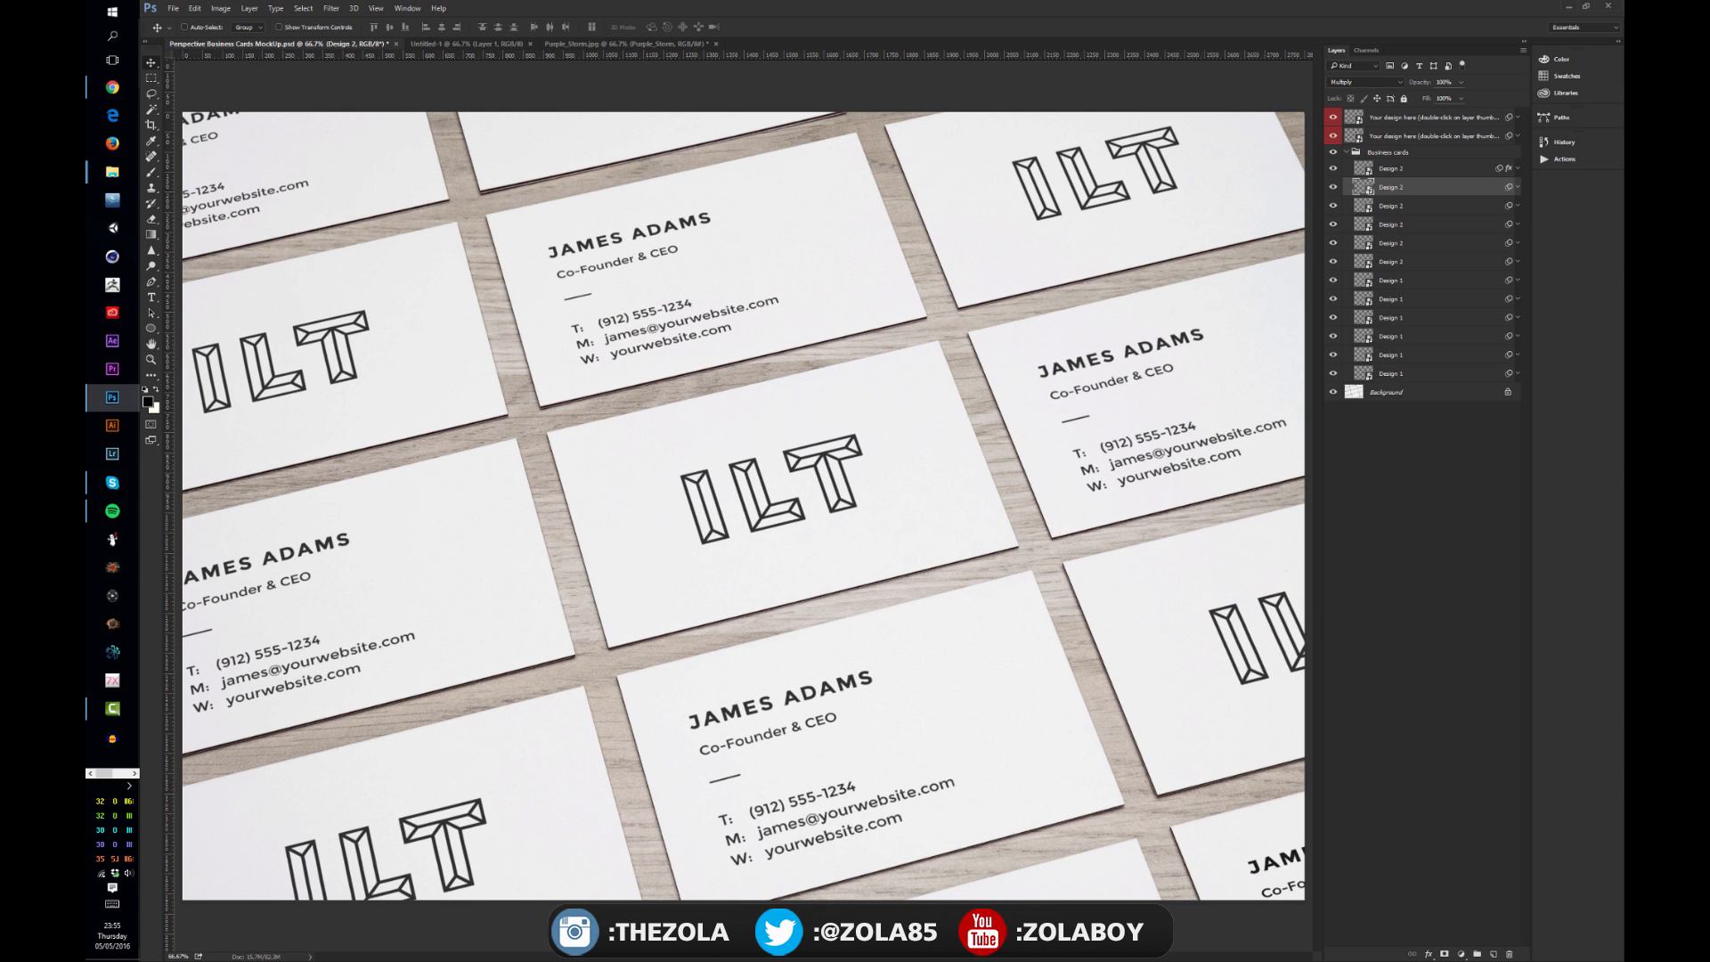
# Step: Toggle the visibility of the Business cards group's design layers and the background to examine what each layer contributes
pyautogui.click(1353, 153)
pyautogui.click(1348, 153)
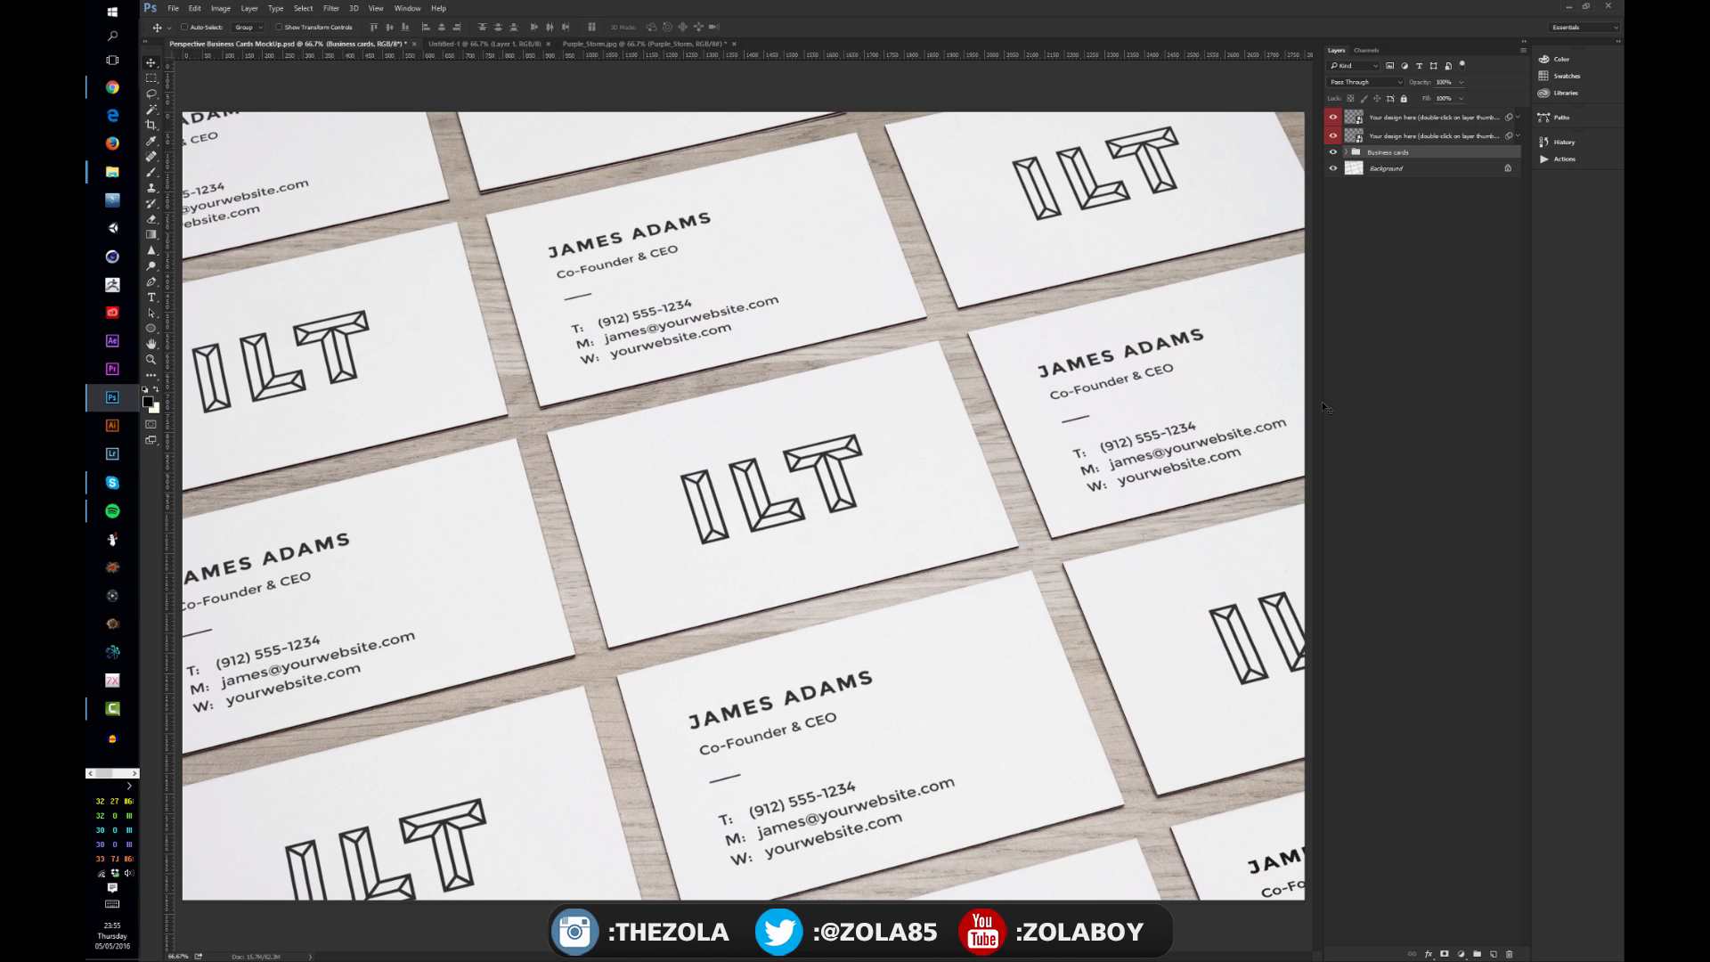
pyautogui.click(1345, 153)
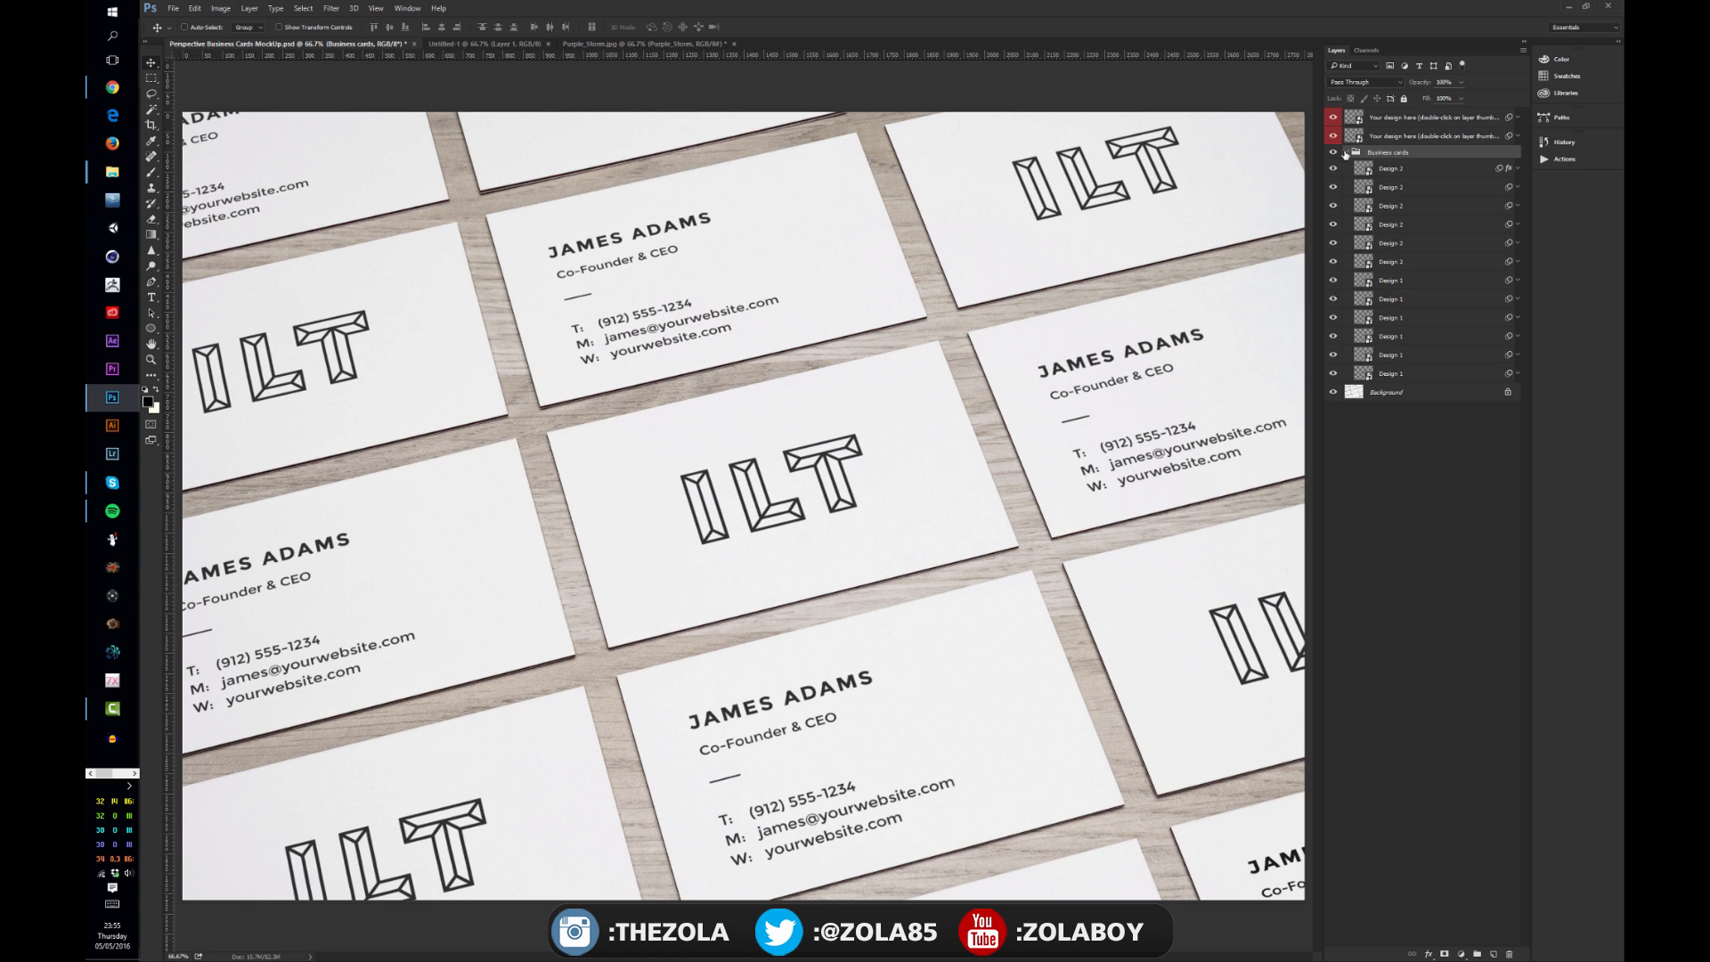
pyautogui.click(1357, 169)
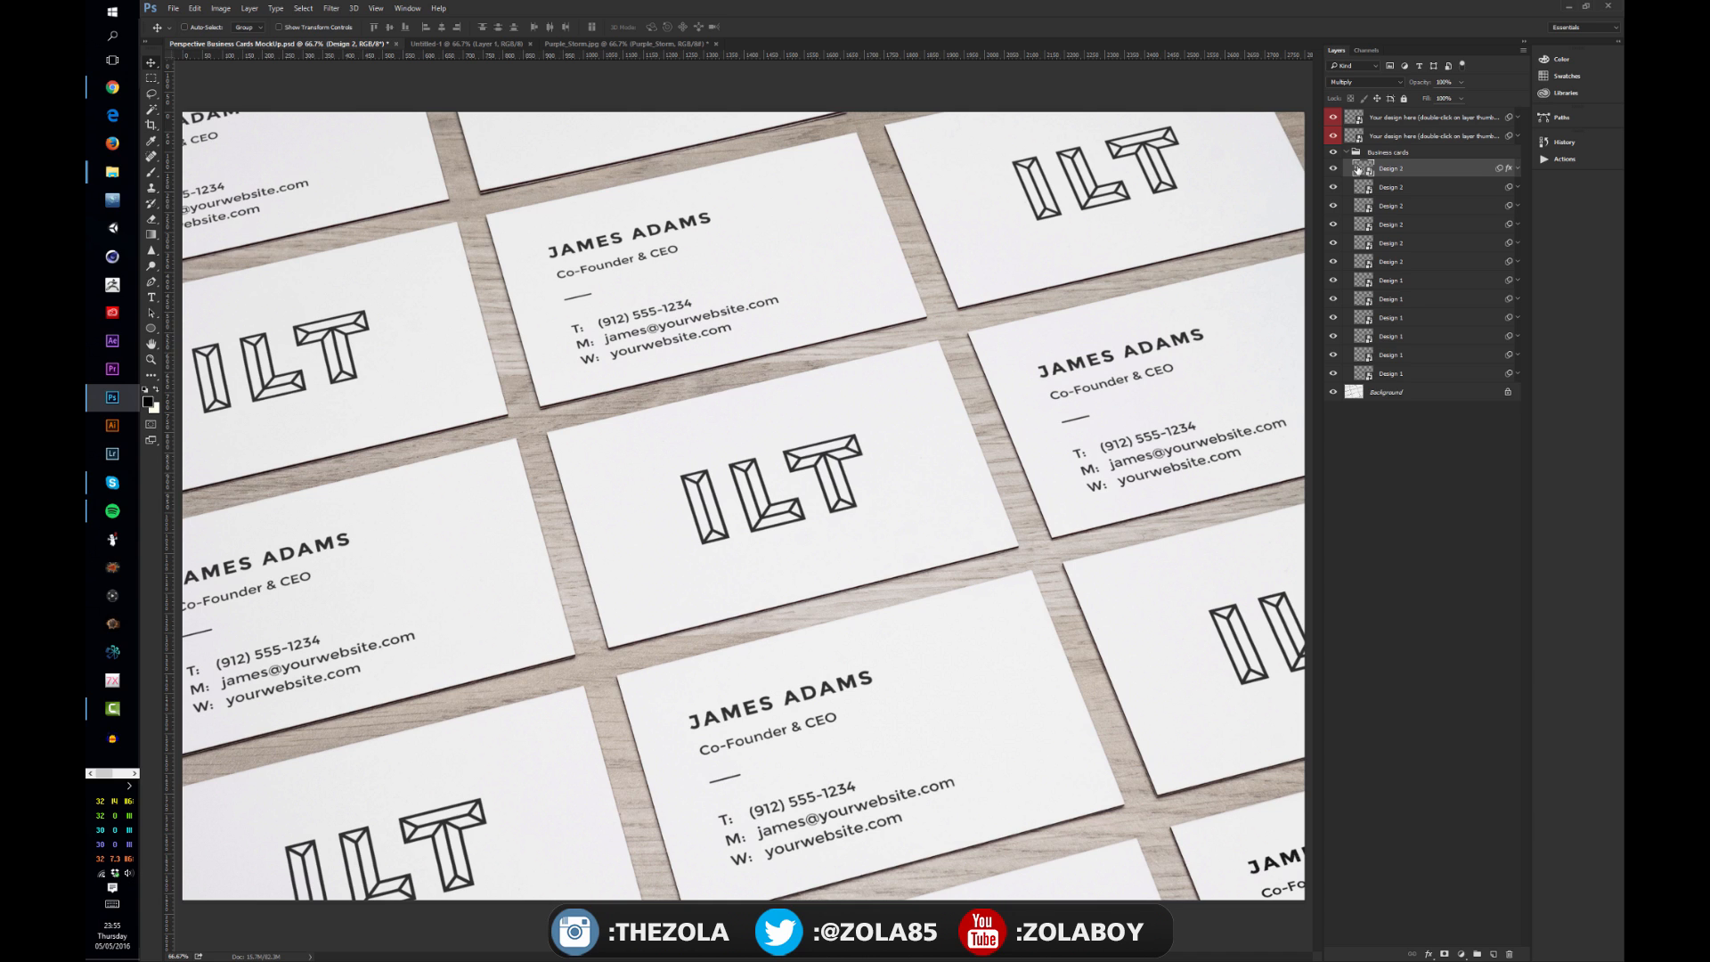
pyautogui.click(1397, 282)
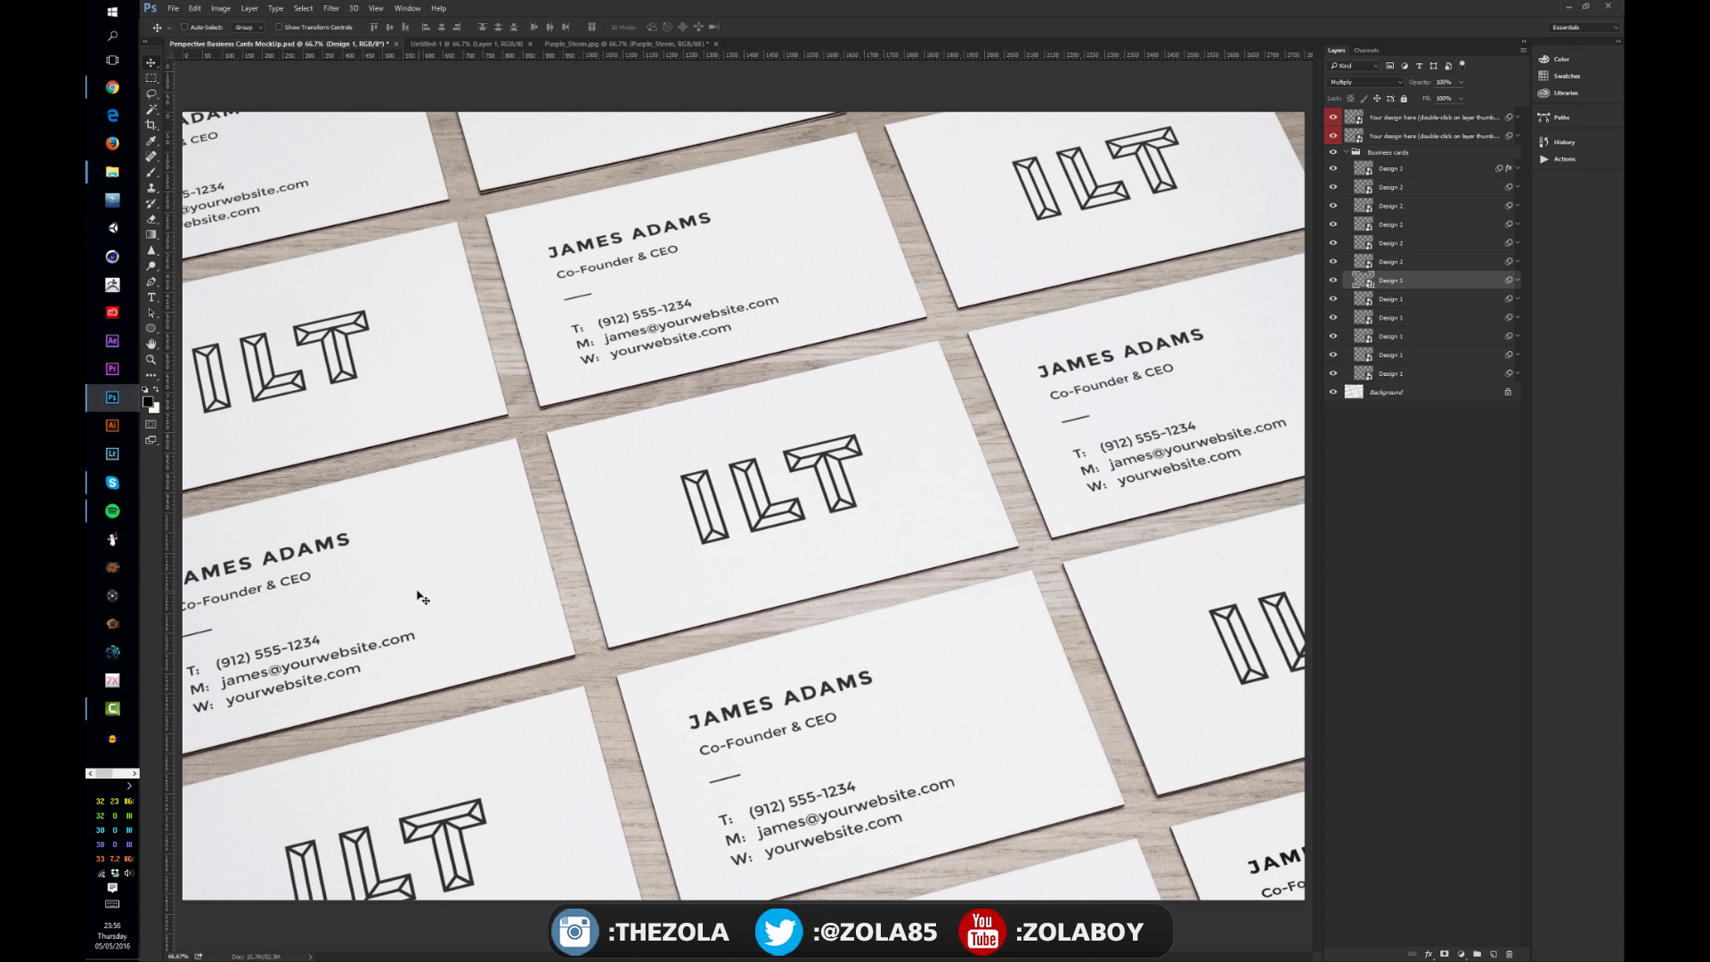
pyautogui.keyDown('alt'); pyautogui.click(1334, 281); pyautogui.keyUp('alt')
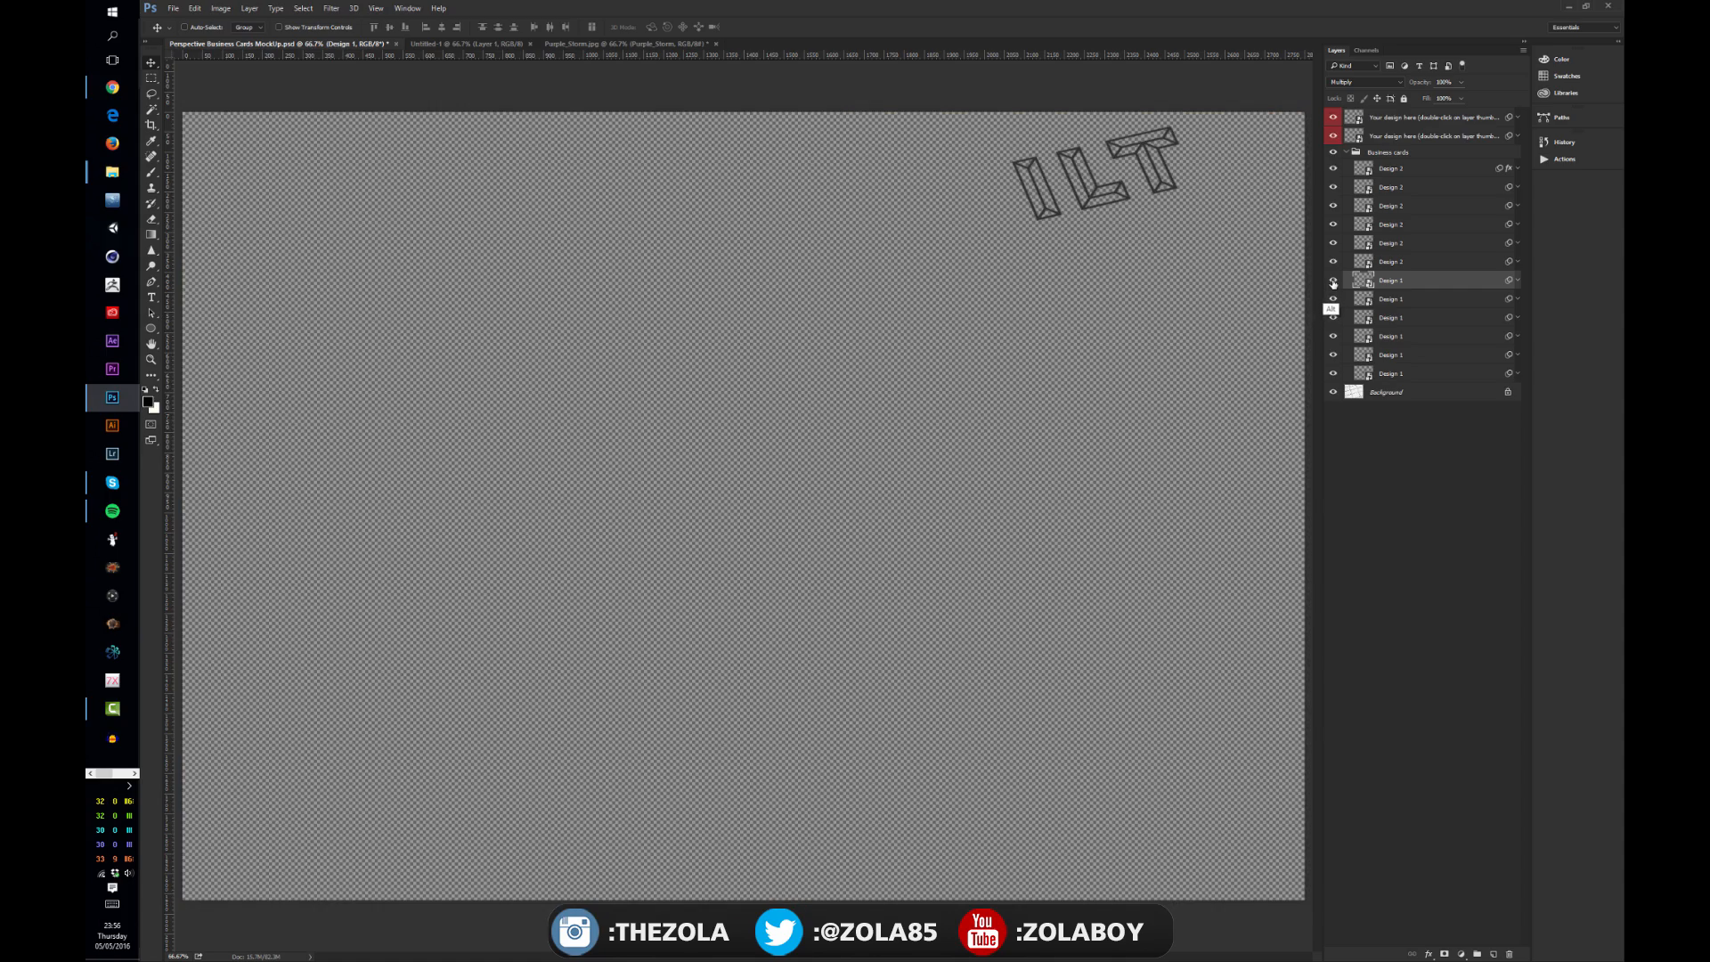
pyautogui.keyDown('alt'); pyautogui.click(1333, 280); pyautogui.keyUp('alt')
pyautogui.keyDown('alt'); pyautogui.click(1333, 262); pyautogui.keyUp('alt')
pyautogui.keyDown('alt'); pyautogui.click(1333, 262); pyautogui.keyUp('alt')
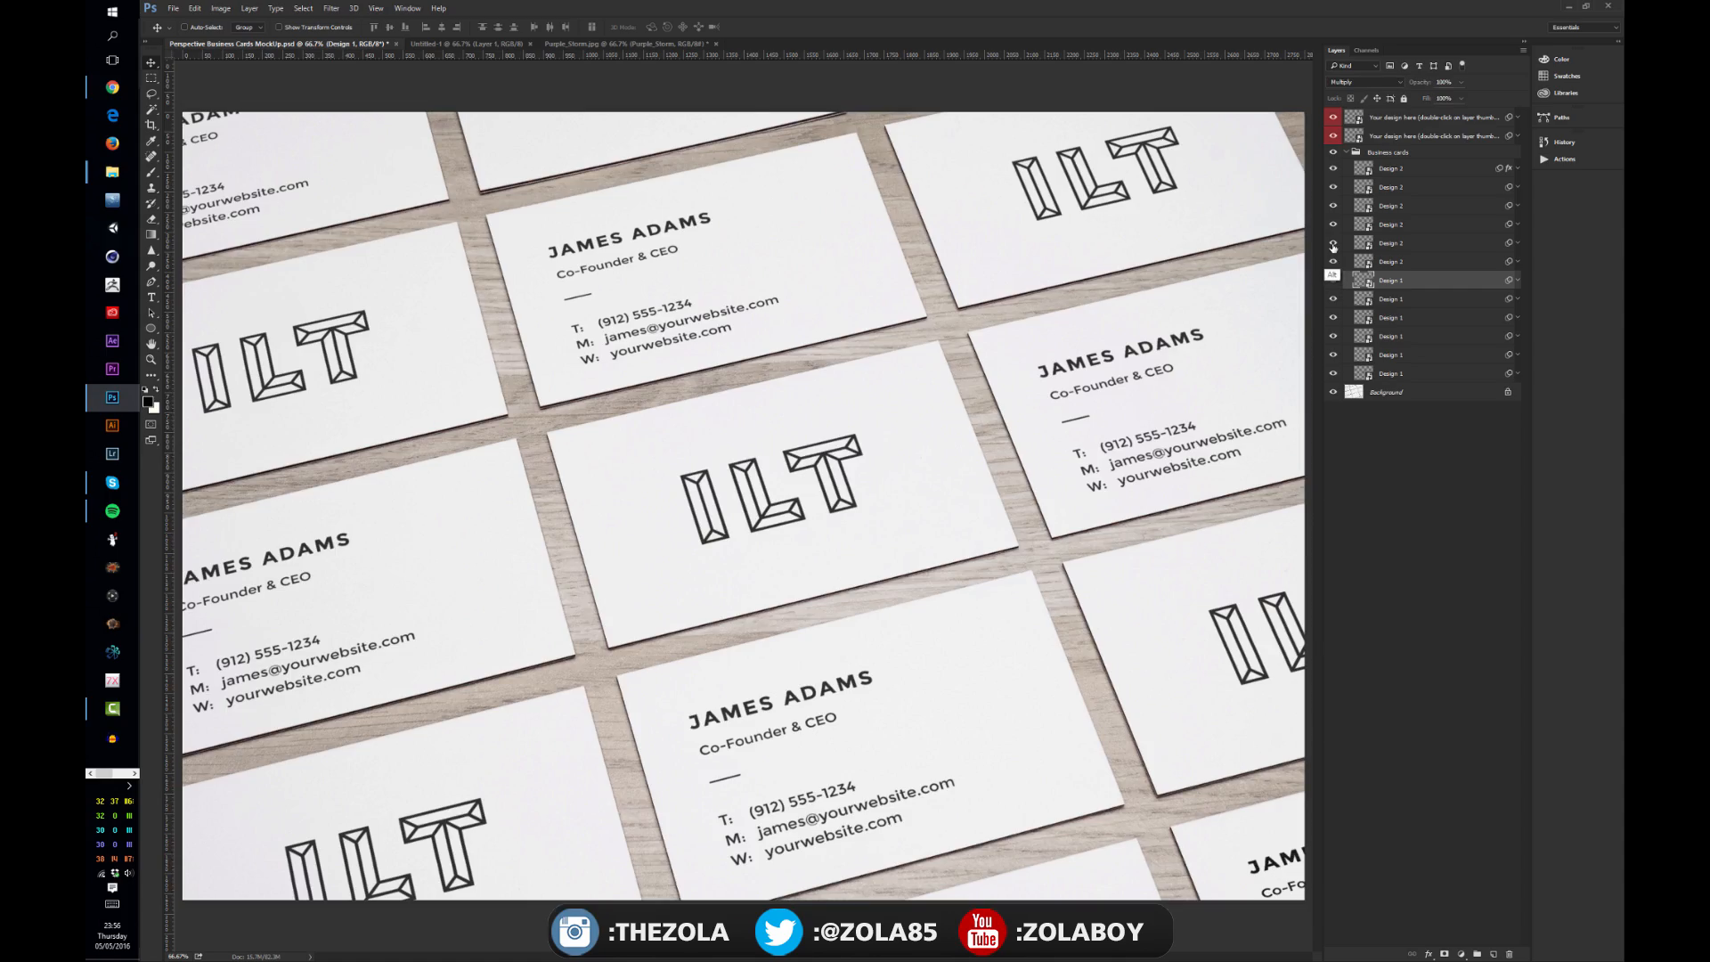
pyautogui.keyDown('alt'); pyautogui.click(1333, 243); pyautogui.keyUp('alt')
pyautogui.keyDown('alt'); pyautogui.click(1333, 243); pyautogui.keyUp('alt')
pyautogui.keyDown('alt'); pyautogui.click(1333, 224); pyautogui.keyUp('alt')
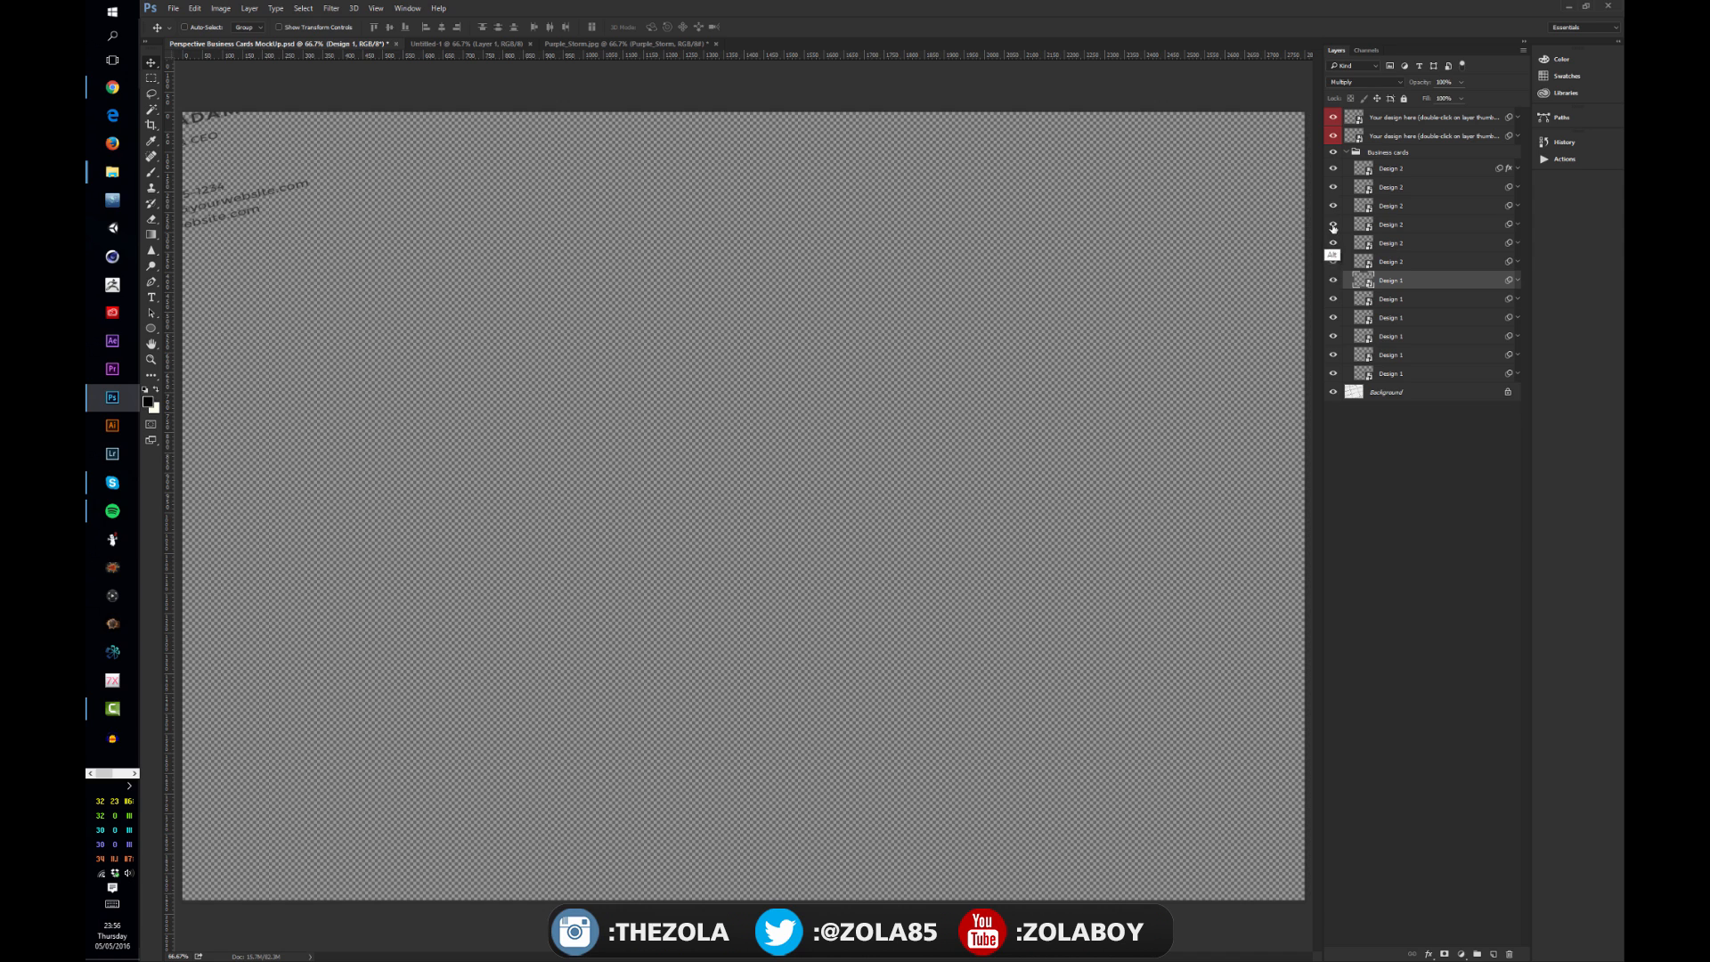
pyautogui.keyDown('alt'); pyautogui.click(1333, 226); pyautogui.keyUp('alt')
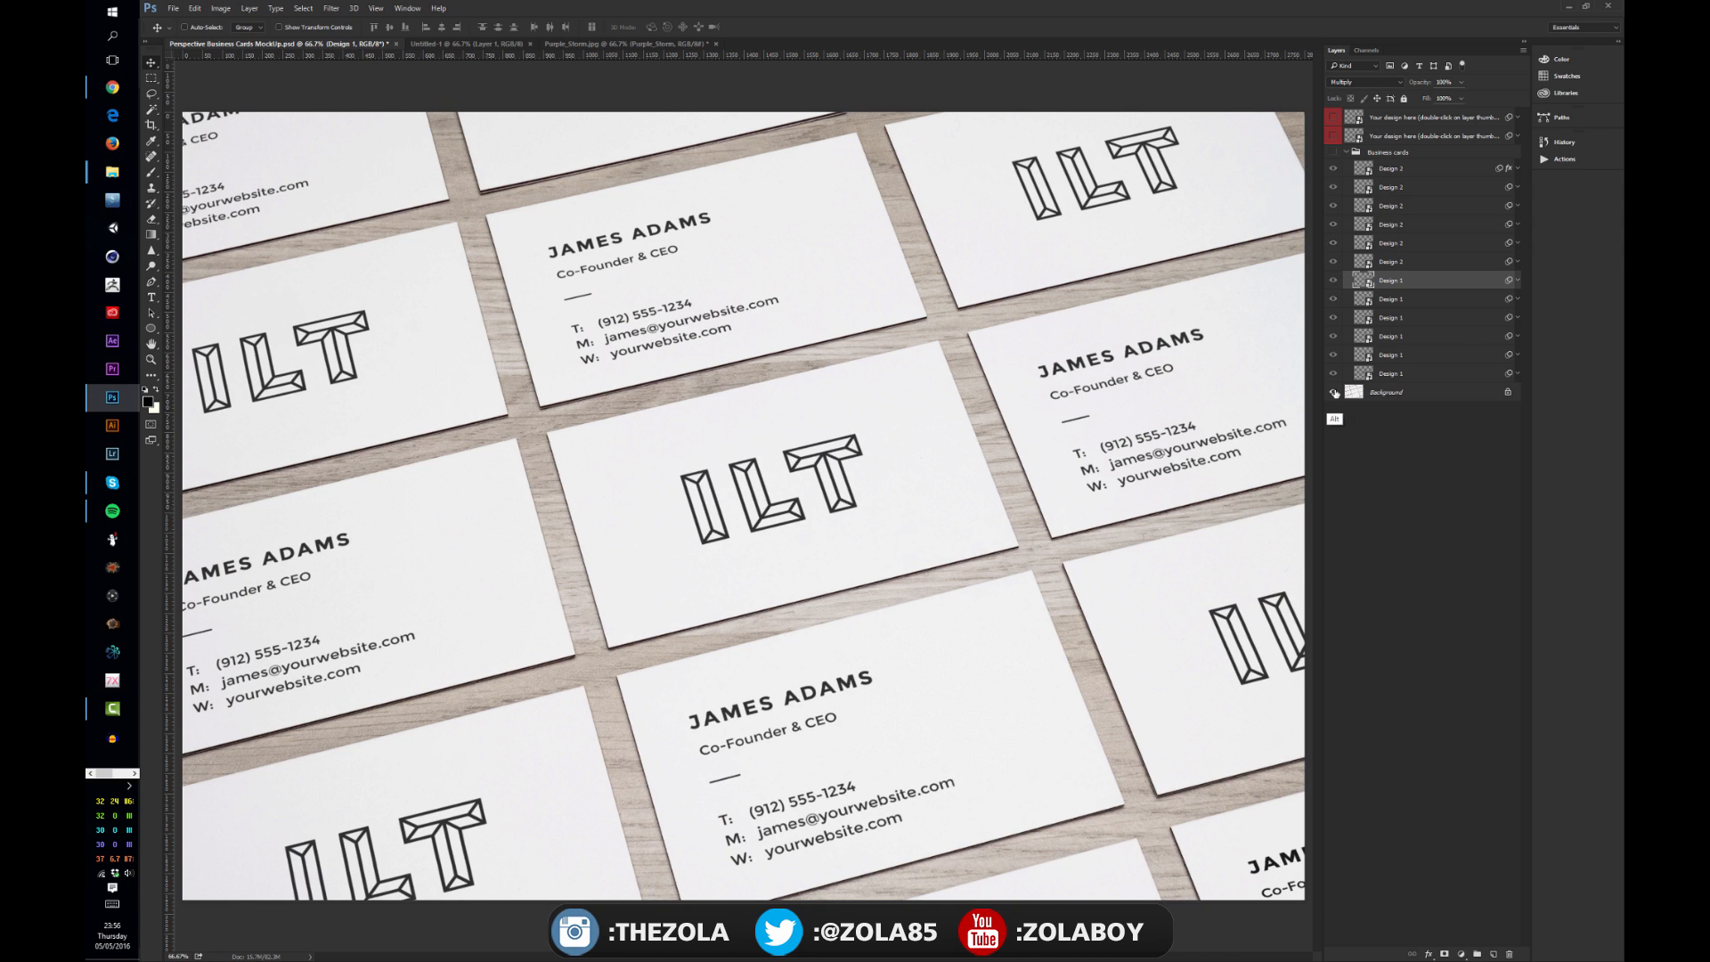
pyautogui.keyDown('alt'); pyautogui.click(1333, 392); pyautogui.keyUp('alt')
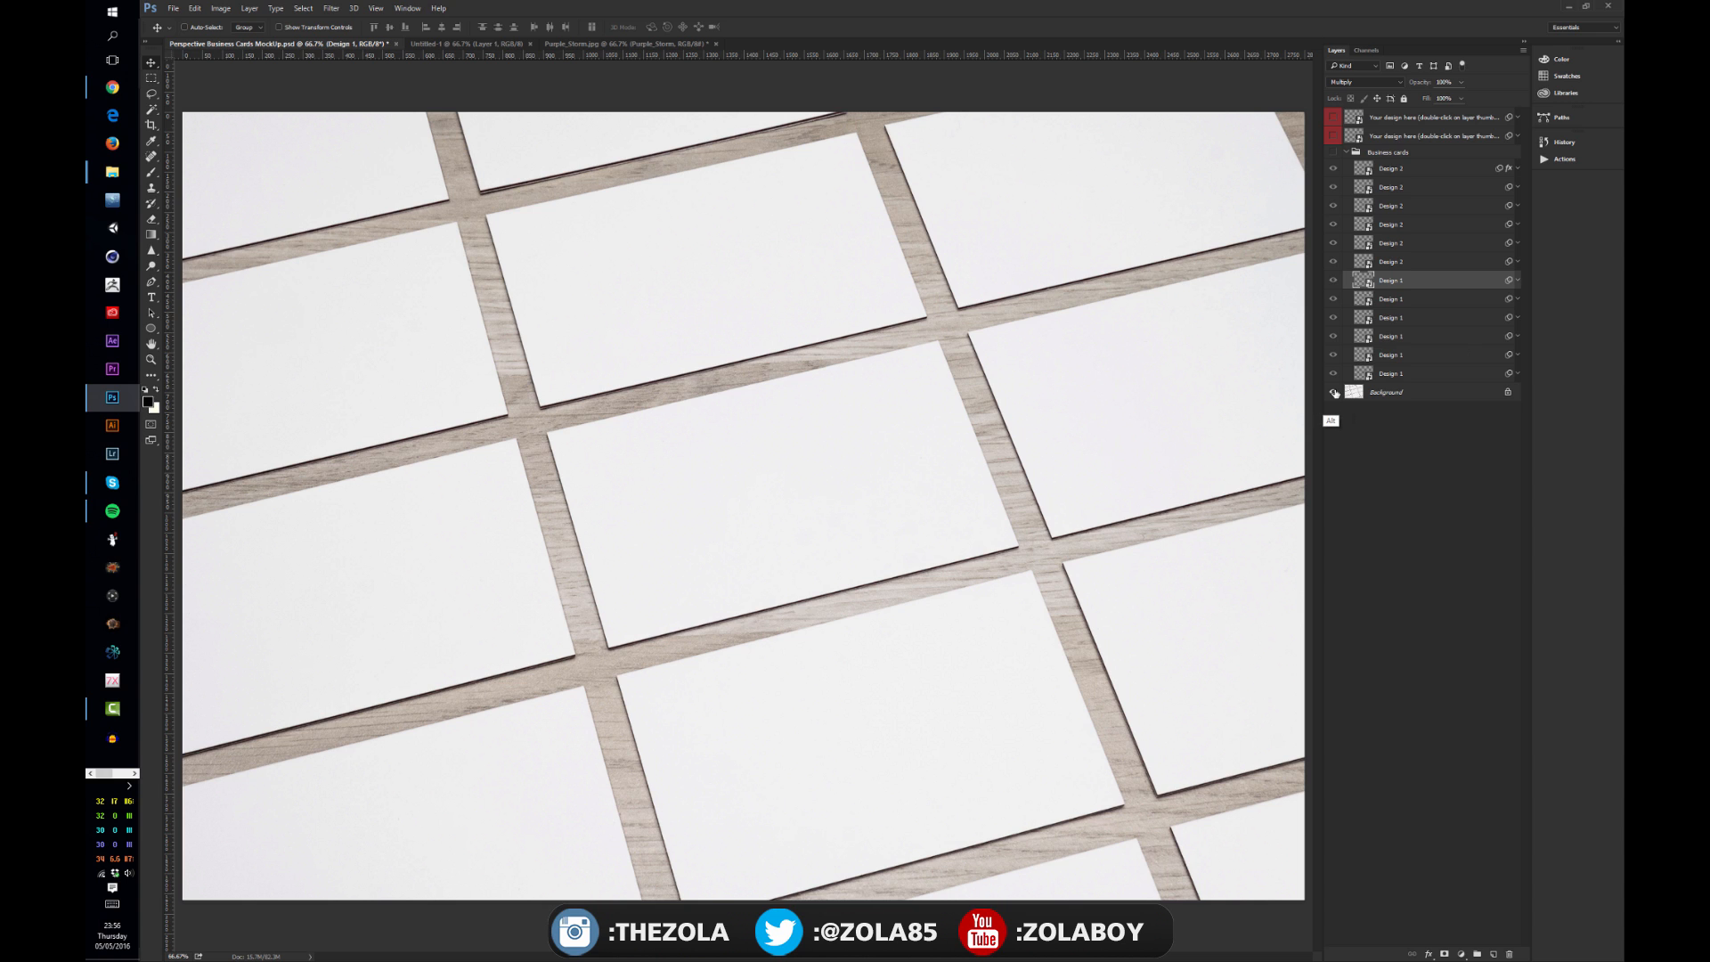
pyautogui.keyDown('alt'); pyautogui.click(1334, 392); pyautogui.keyUp('alt')
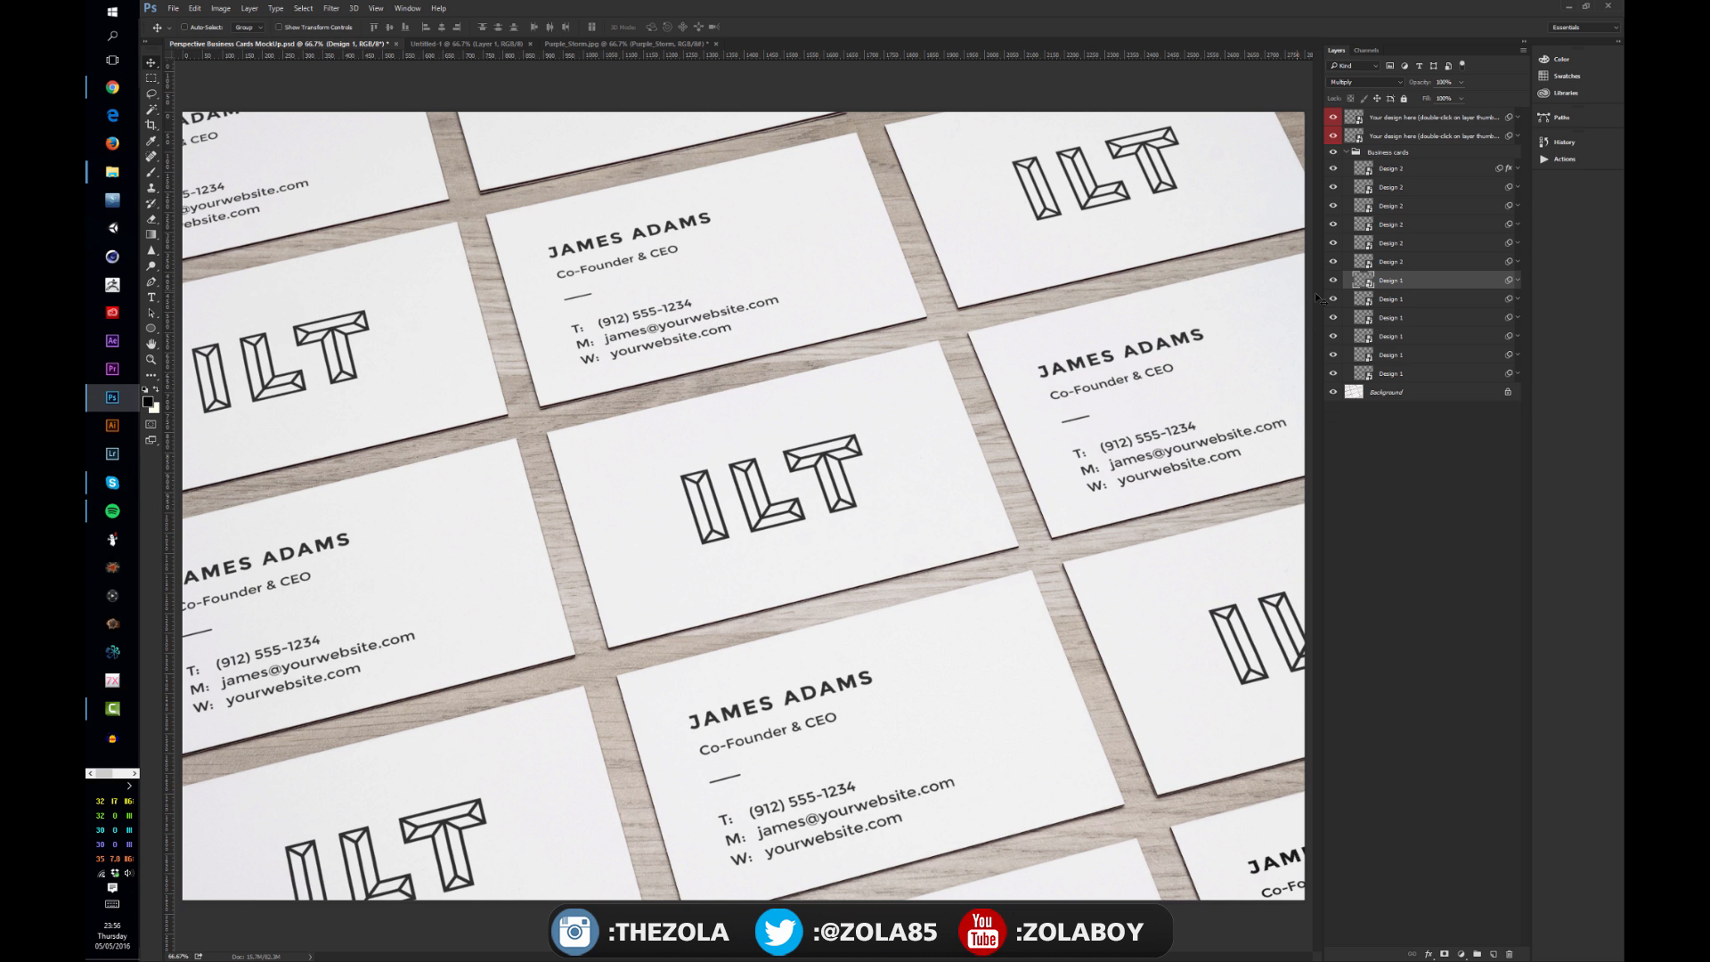
# Step: Open the logo design smart object, switch it to the gold-styled logo over the dark background, save it, and return to the mockup
pyautogui.doubleClick(1365, 284)
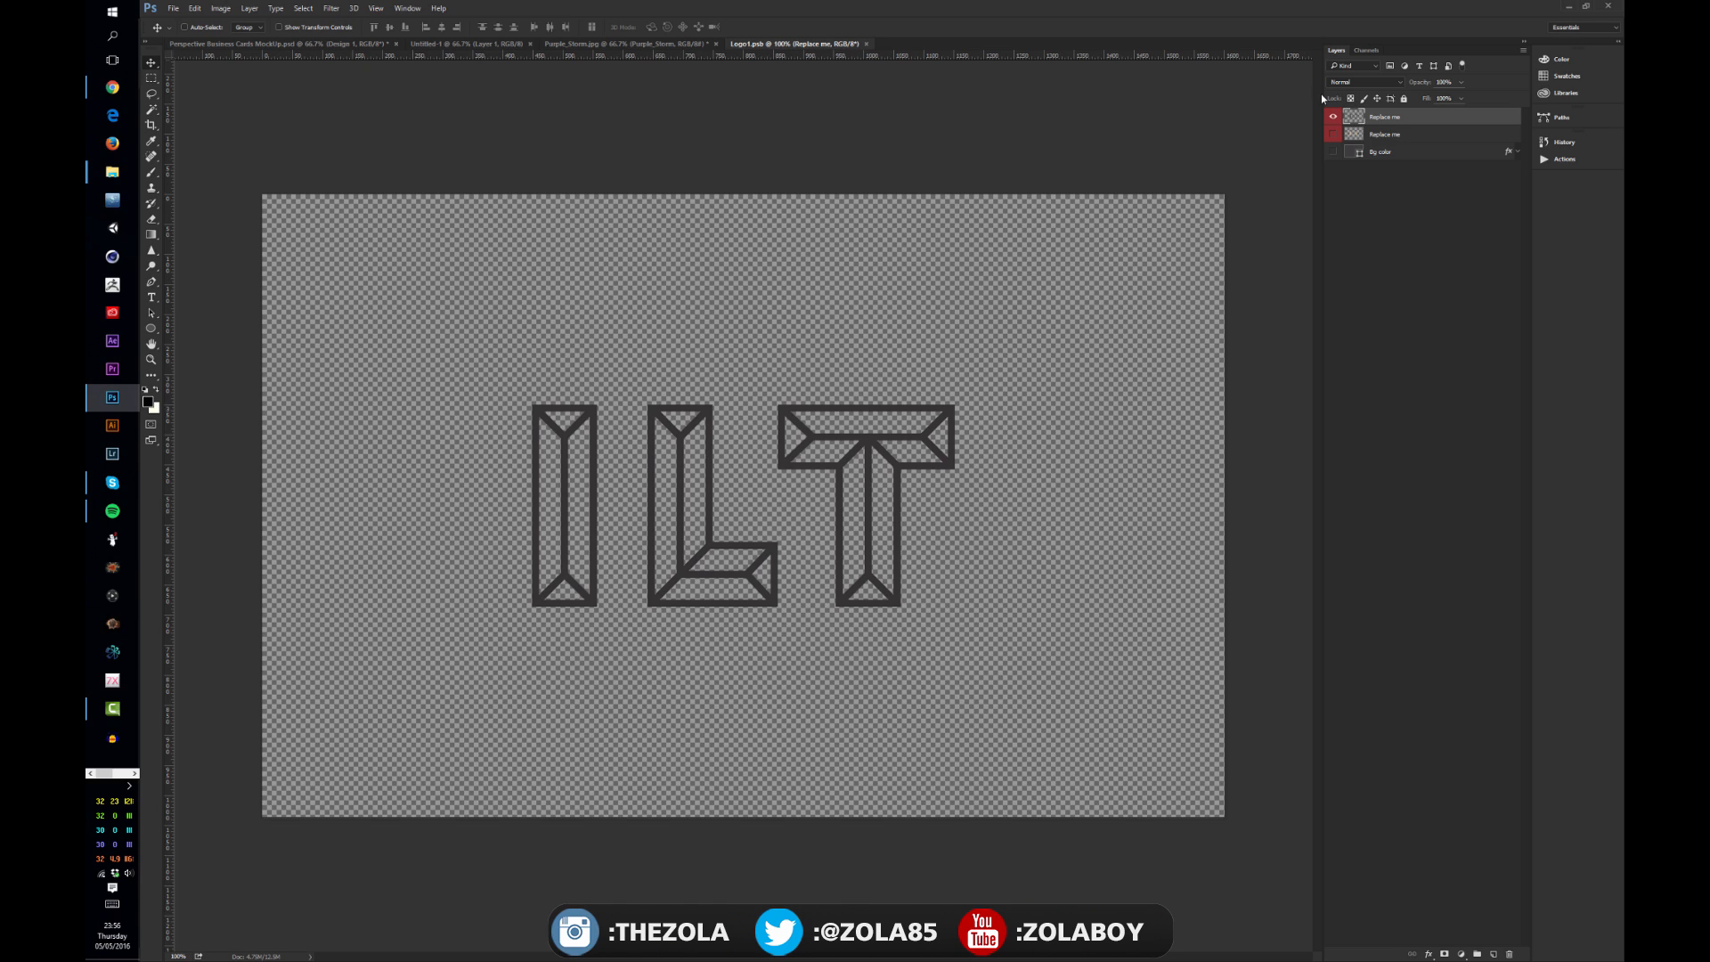
pyautogui.click(1332, 117)
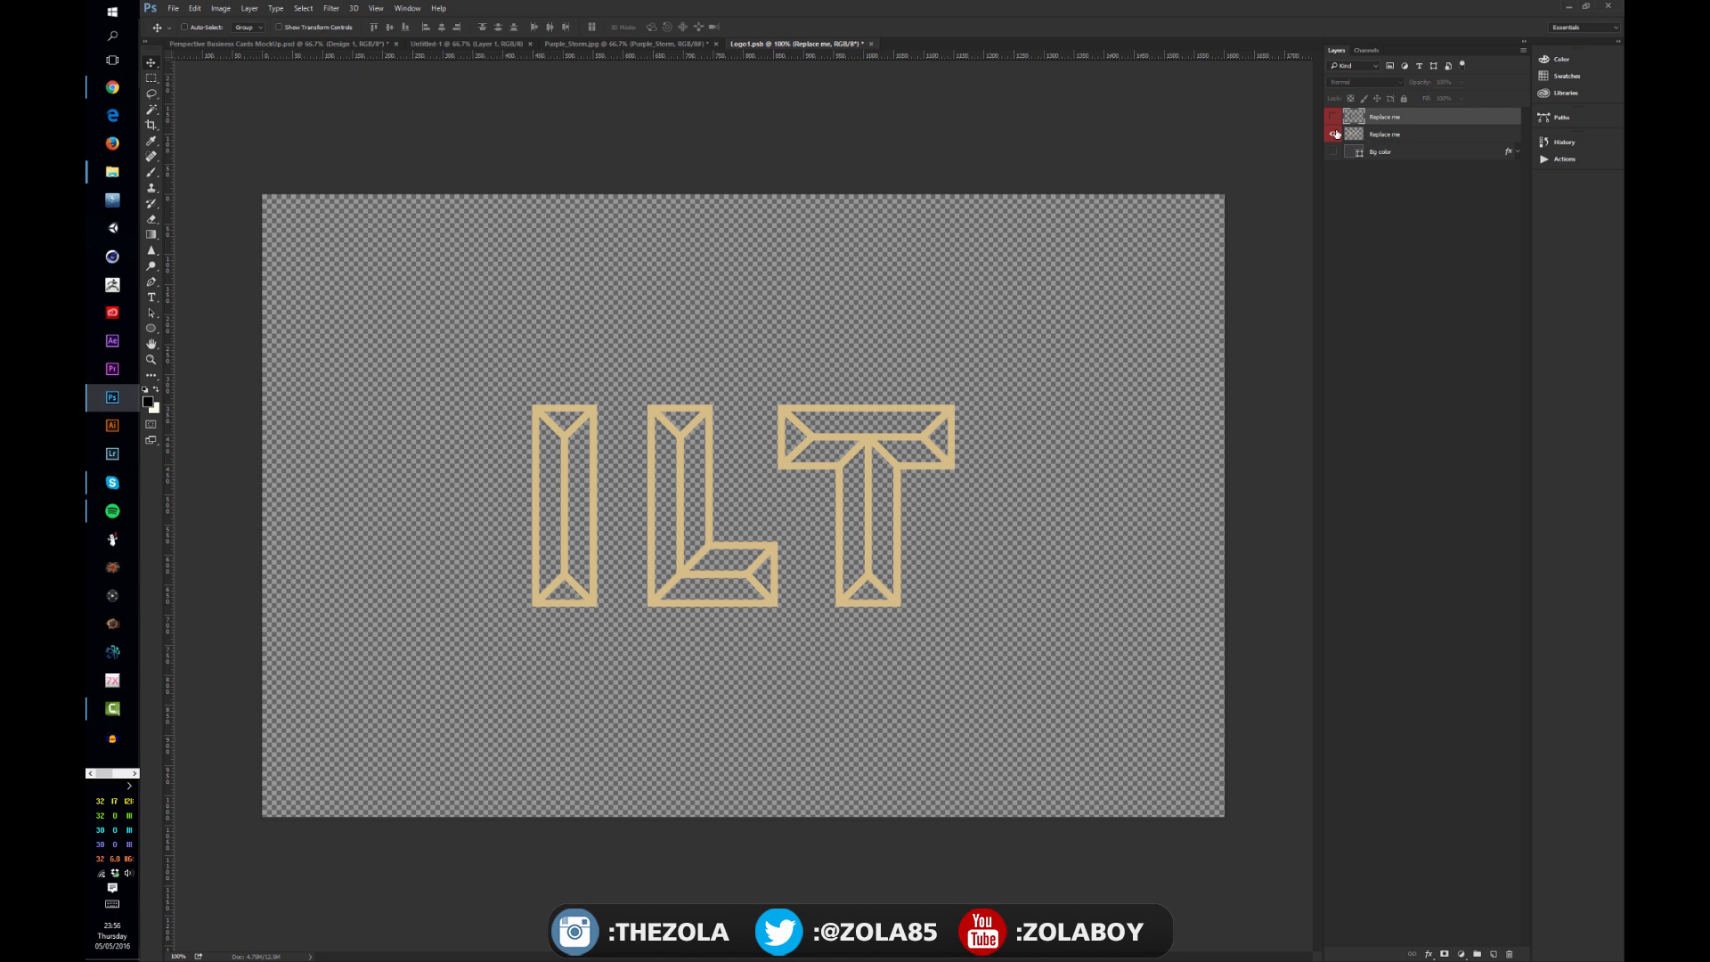
pyautogui.click(1333, 152)
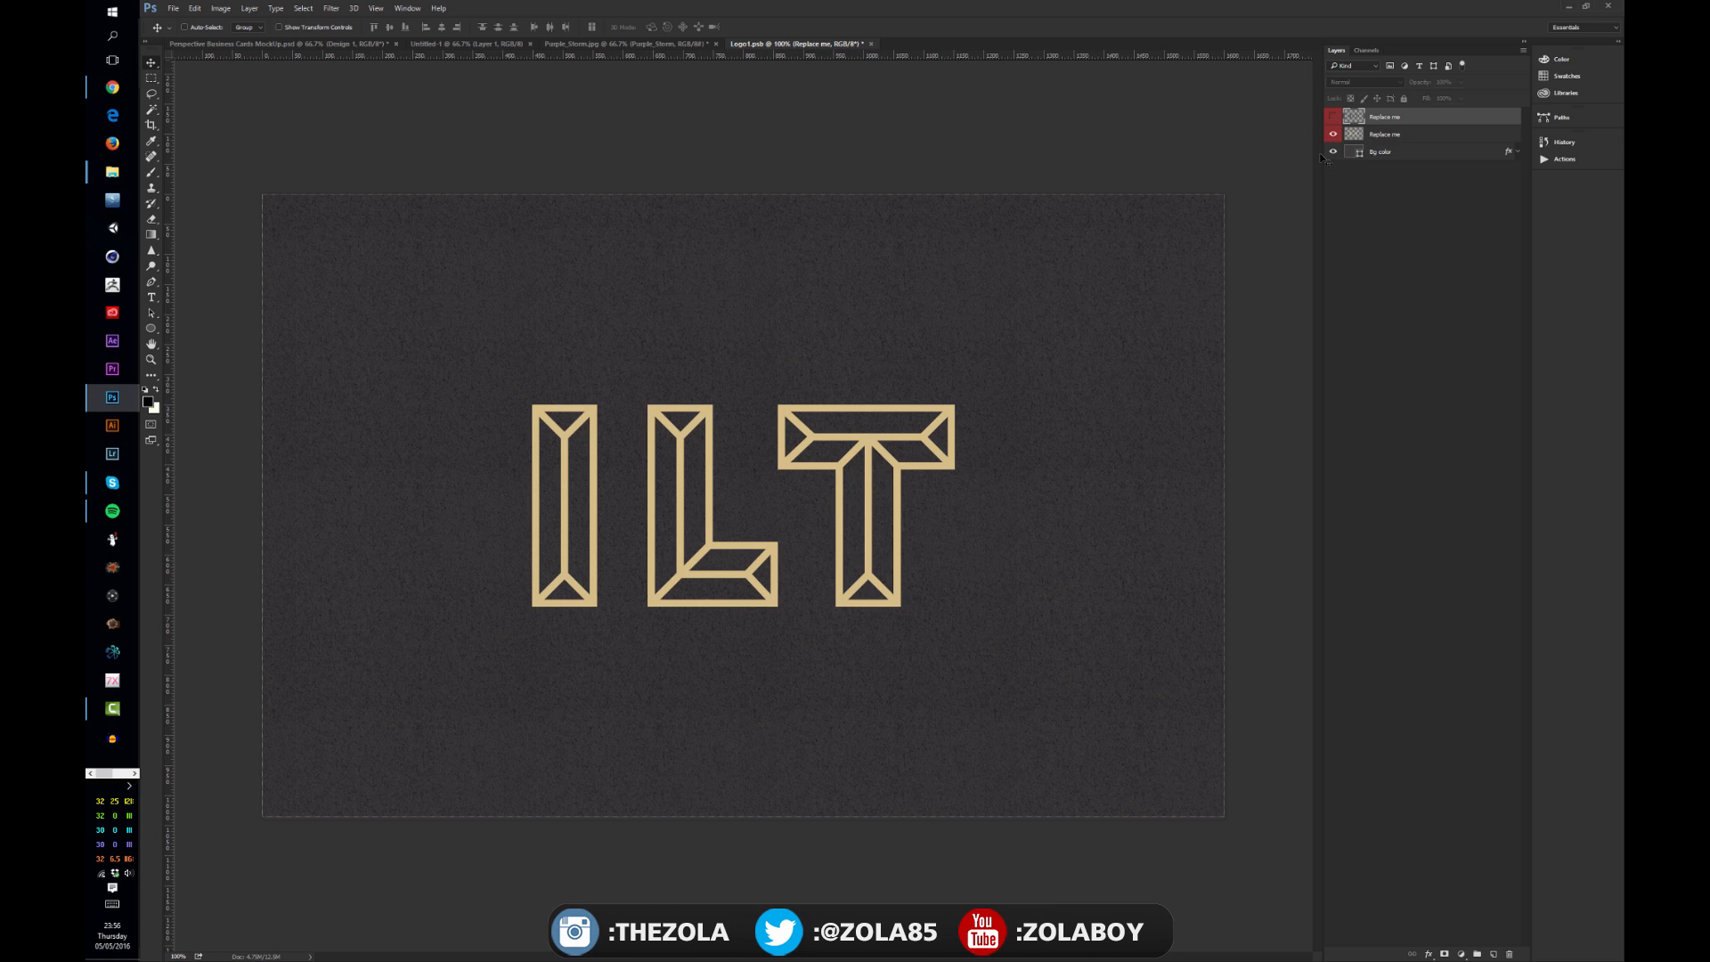
pyautogui.click(1459, 134)
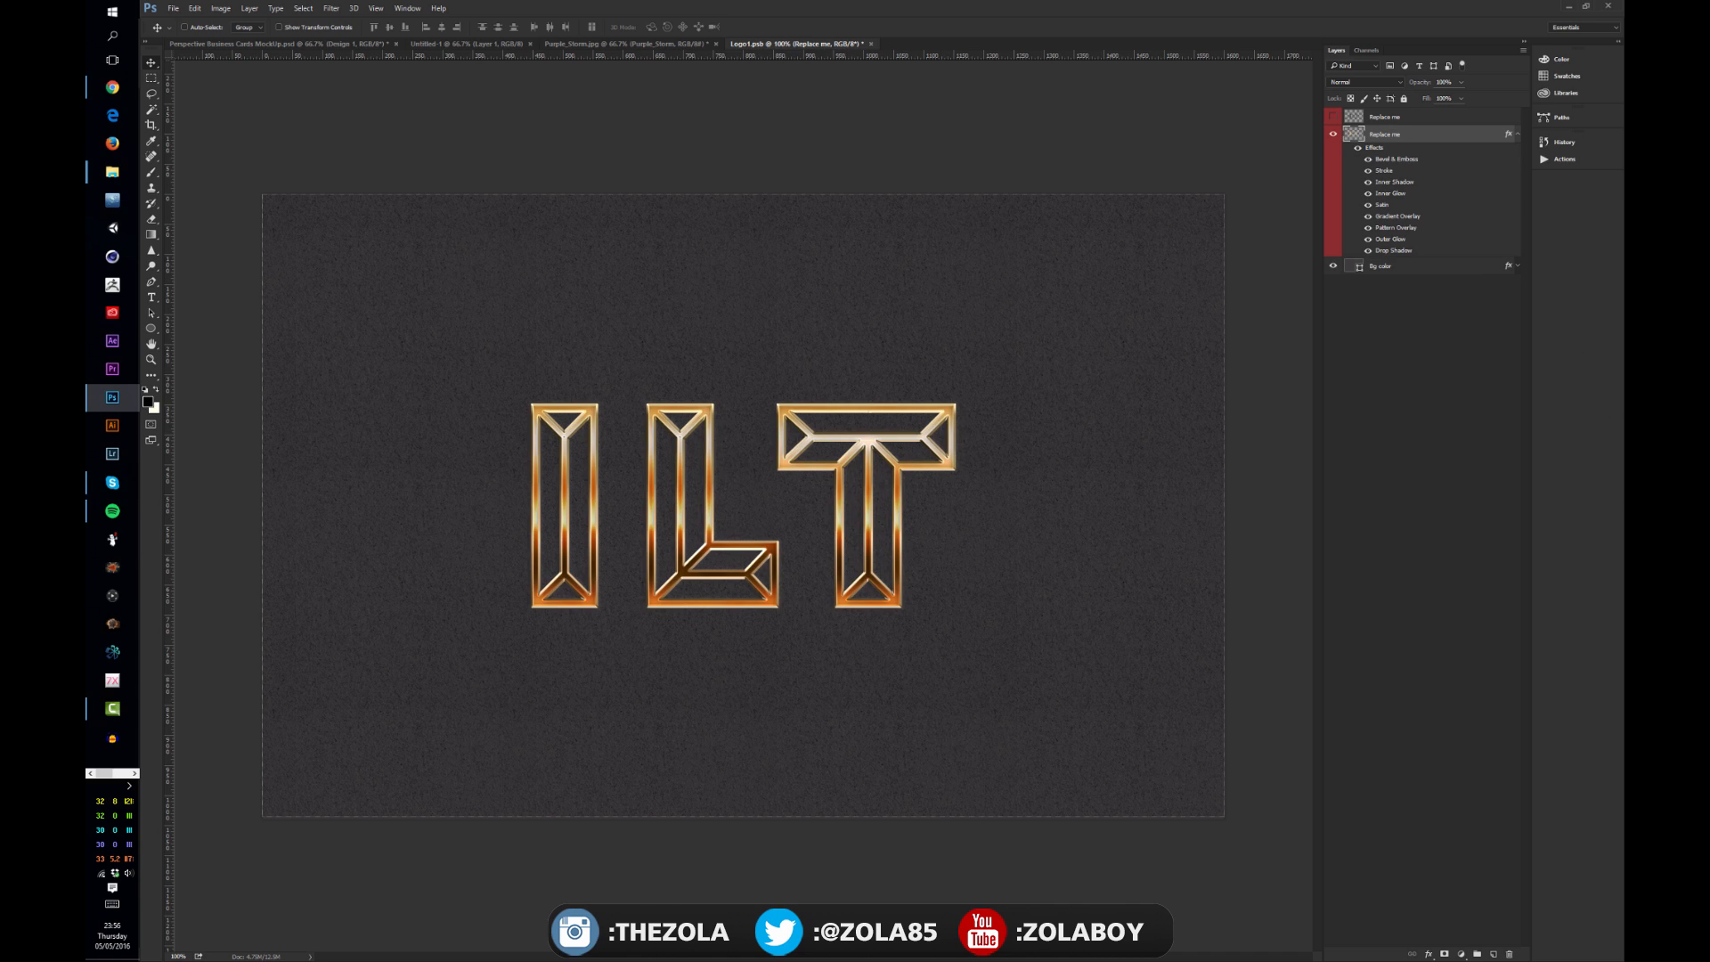
pyautogui.moveTo(1623, 385); pyautogui.dragTo(1623, 290)
pyautogui.hotkey('ctrl', 's')
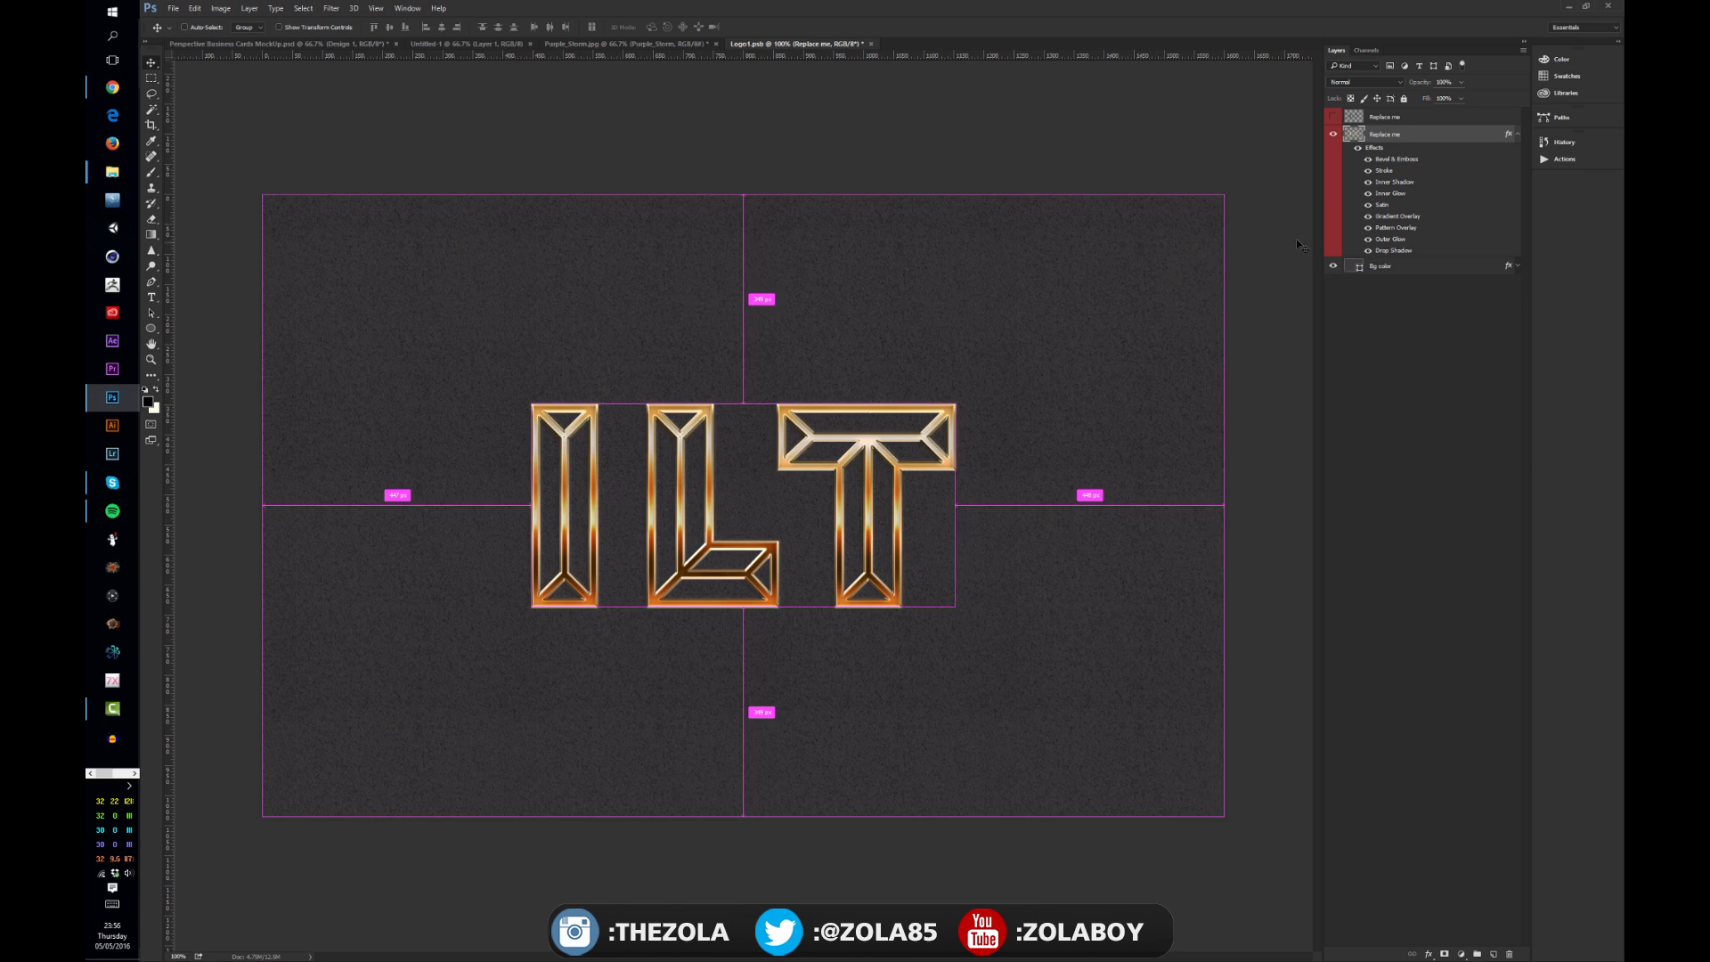
pyautogui.click(174, 8)
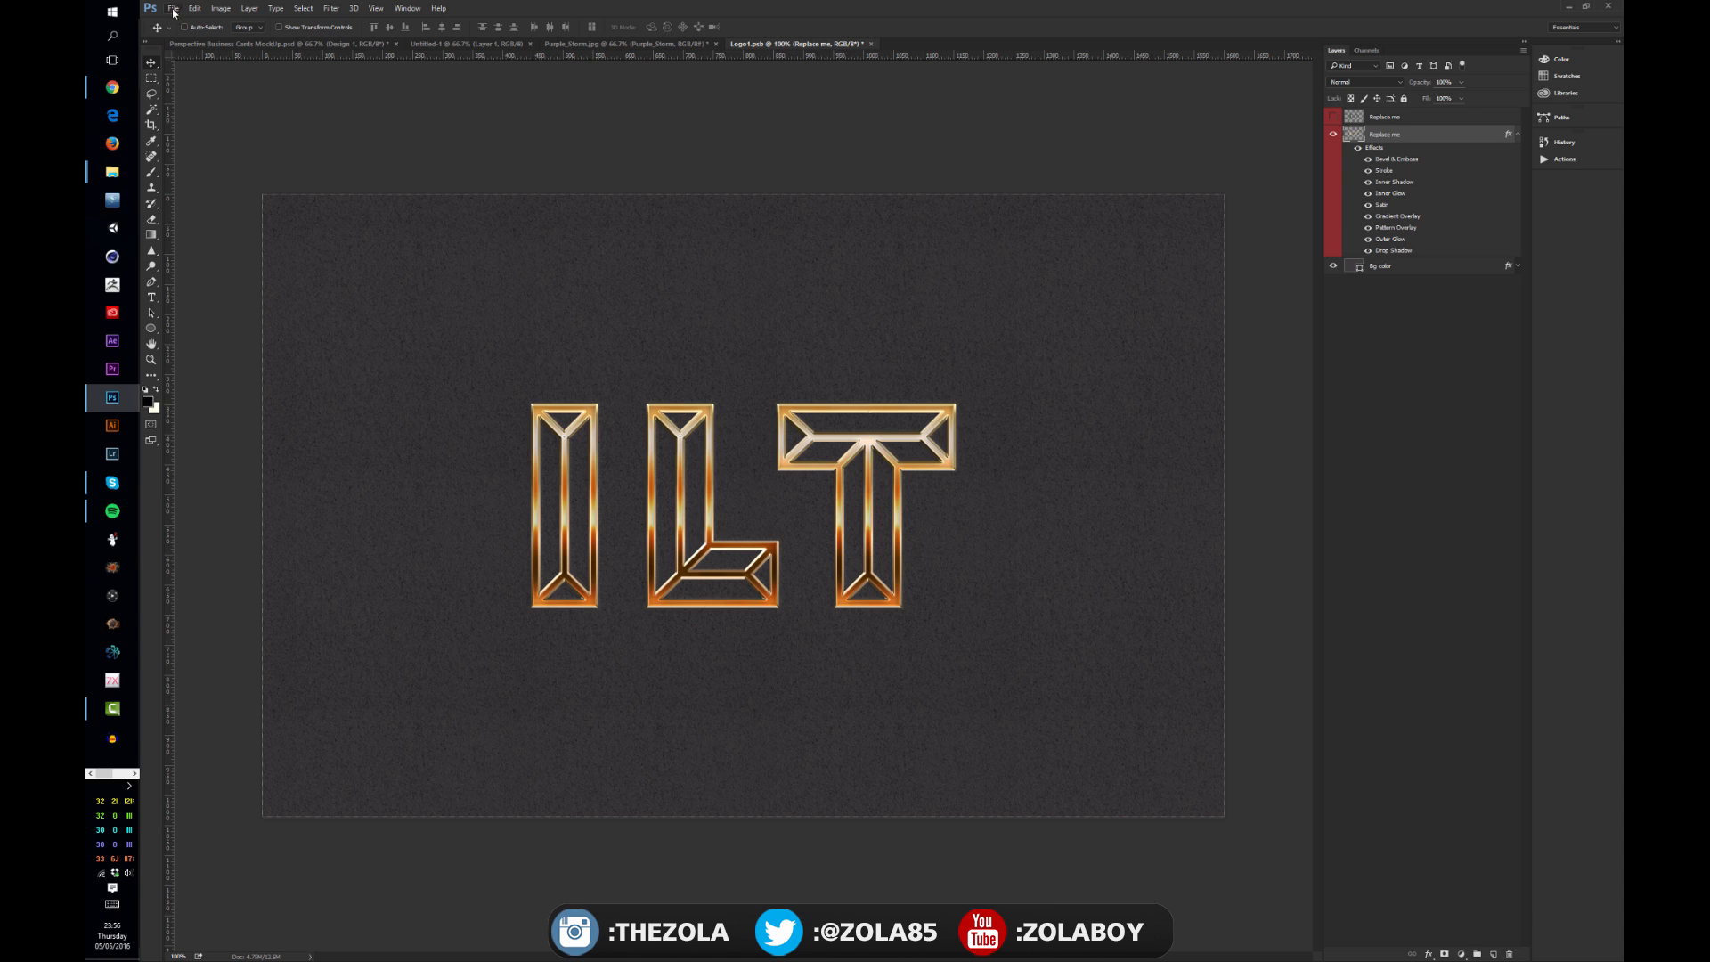
pyautogui.click(218, 132)
pyautogui.click(331, 43)
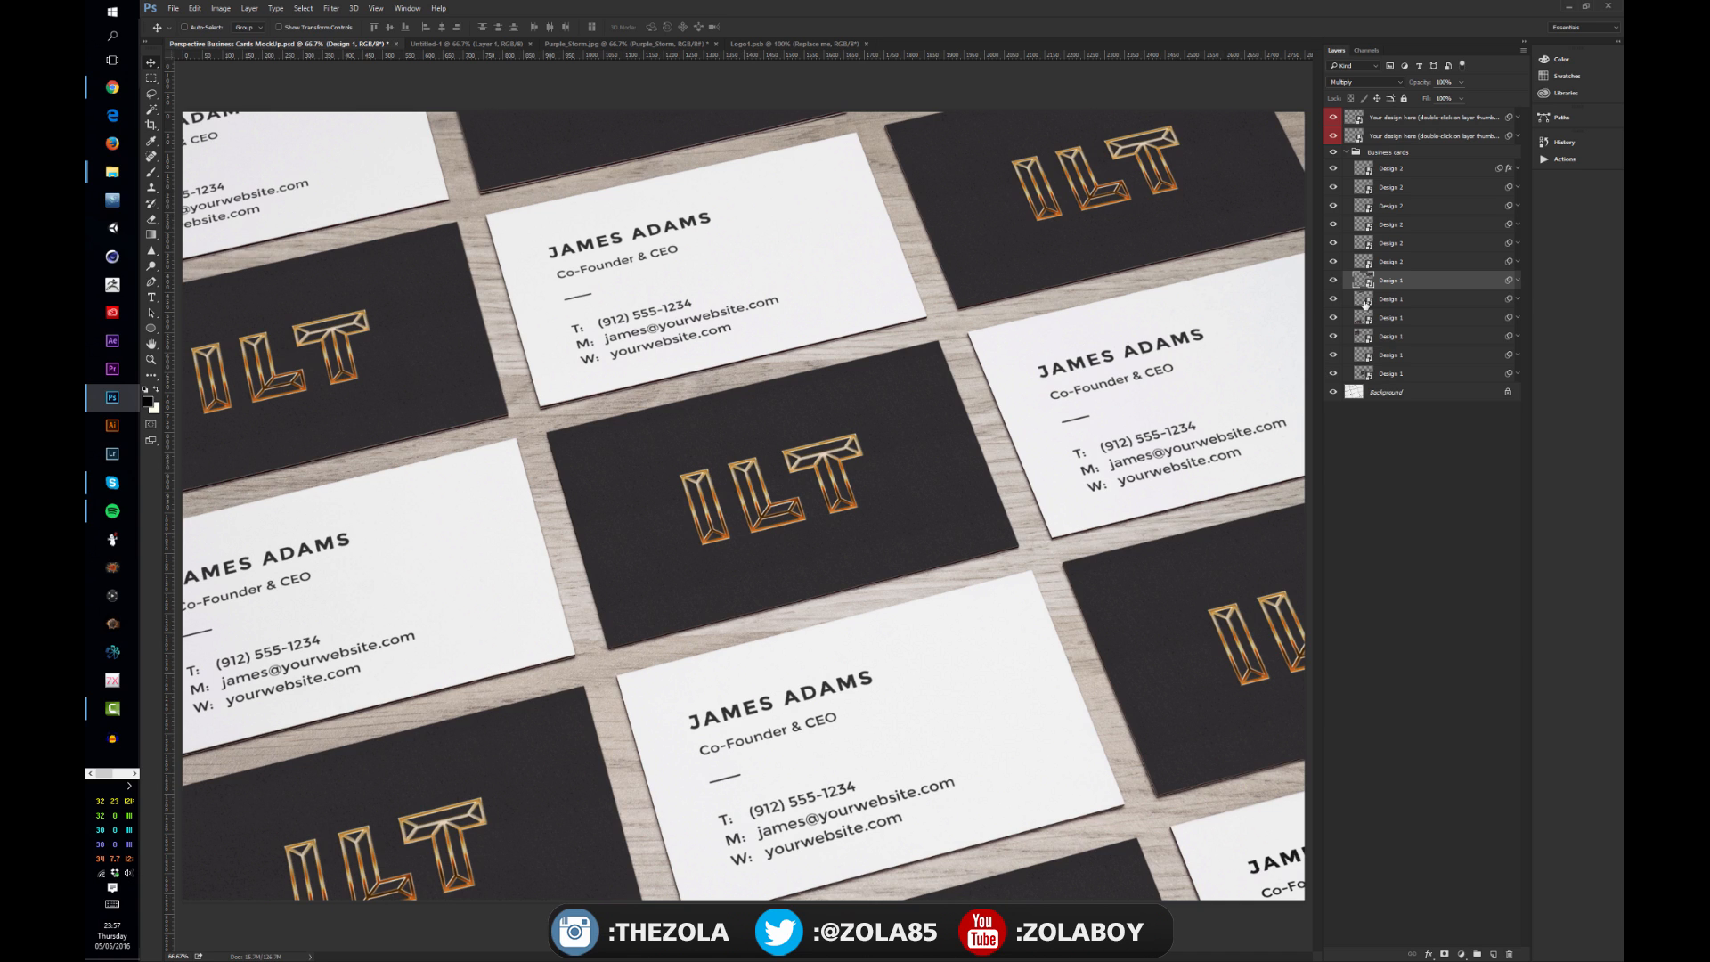
pyautogui.click(1366, 301)
pyautogui.click(1367, 318)
pyautogui.click(1366, 281)
pyautogui.rightClick(1433, 286)
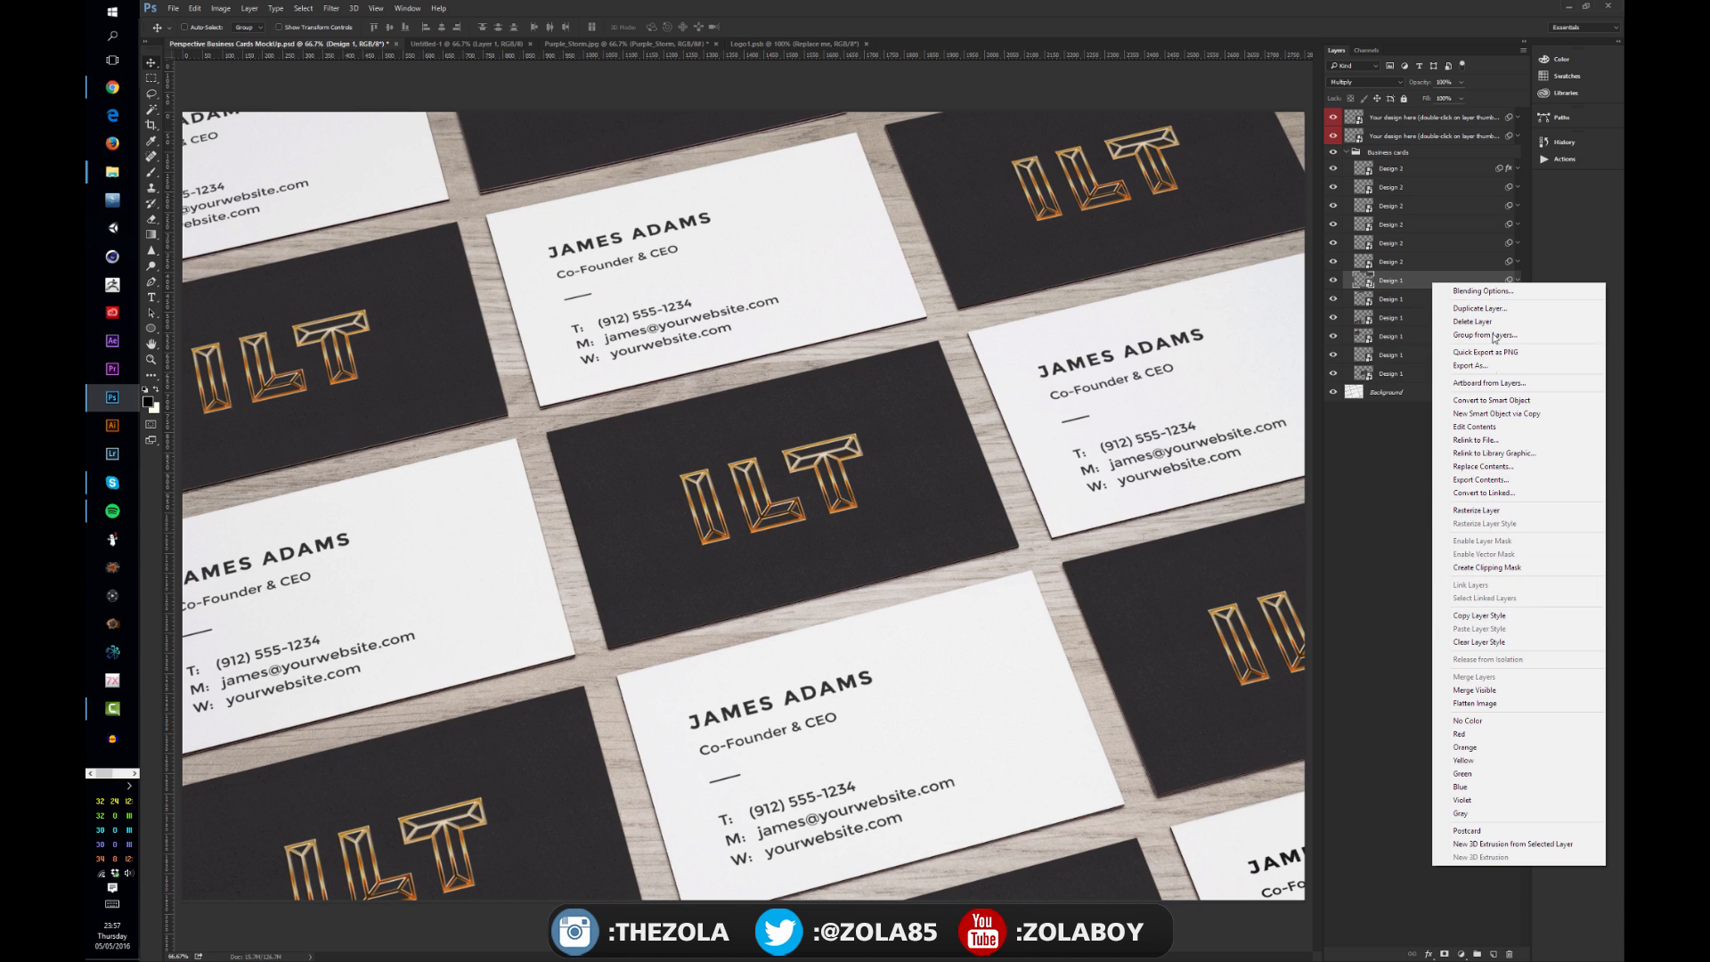
pyautogui.click(1410, 515)
pyautogui.click(1409, 515)
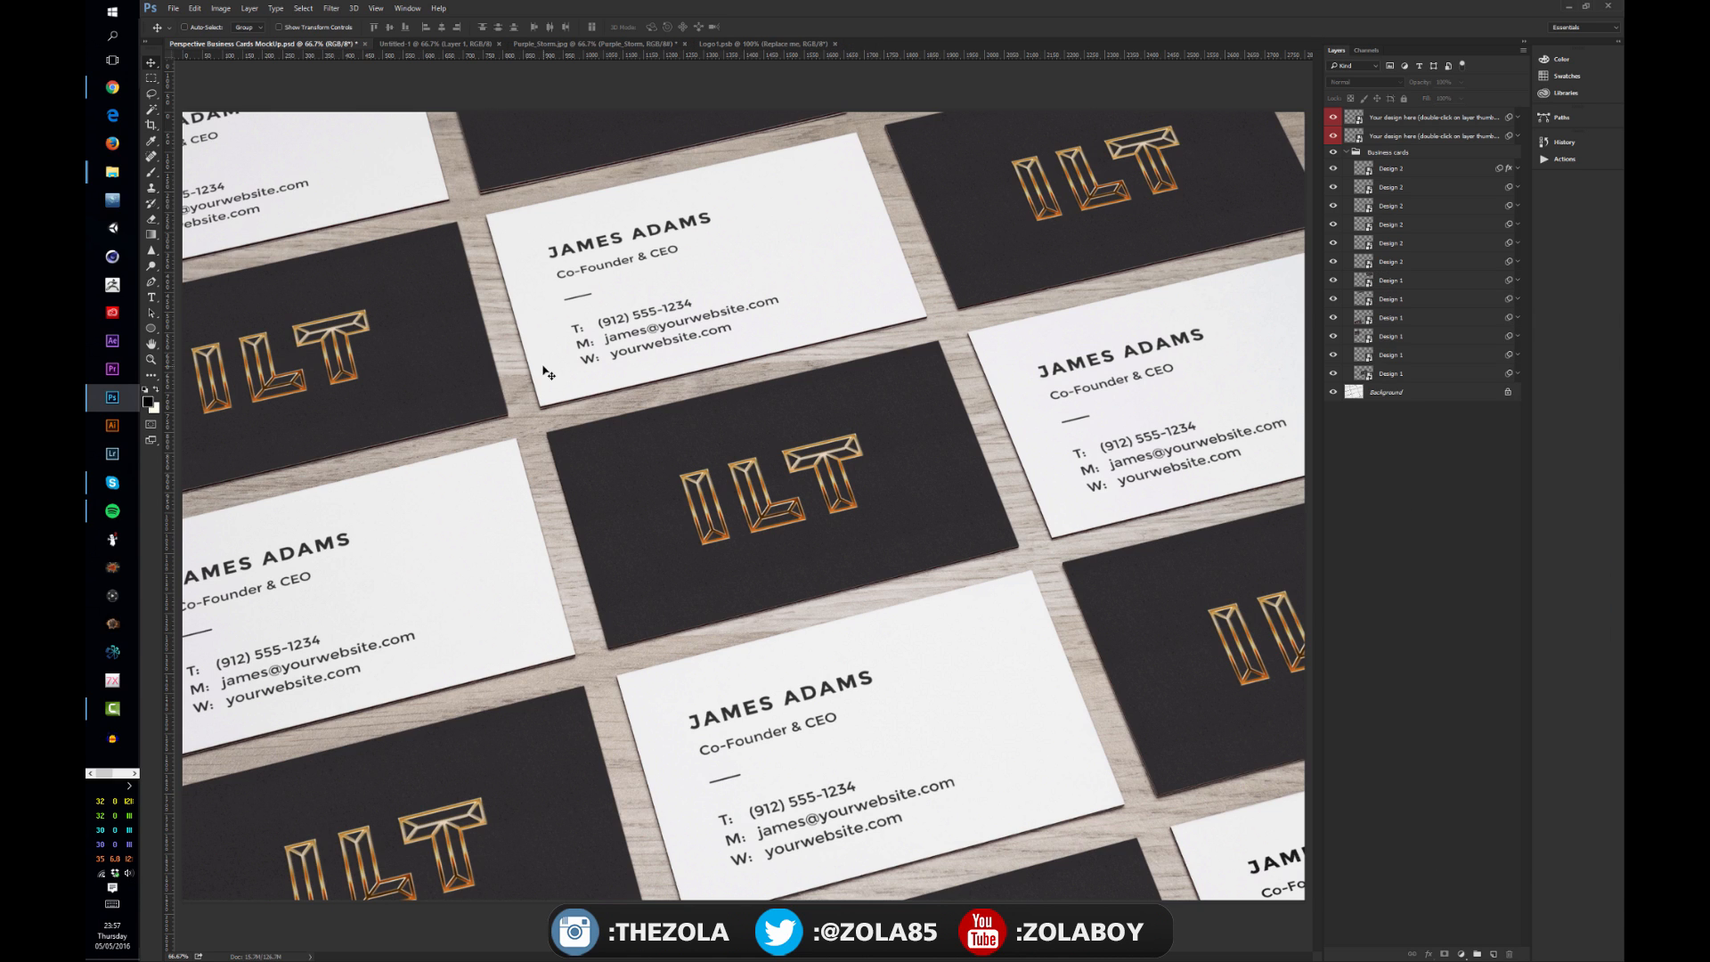
pyautogui.click(1399, 287)
pyautogui.keyDown('shift'); pyautogui.click(1404, 373); pyautogui.keyUp('shift')
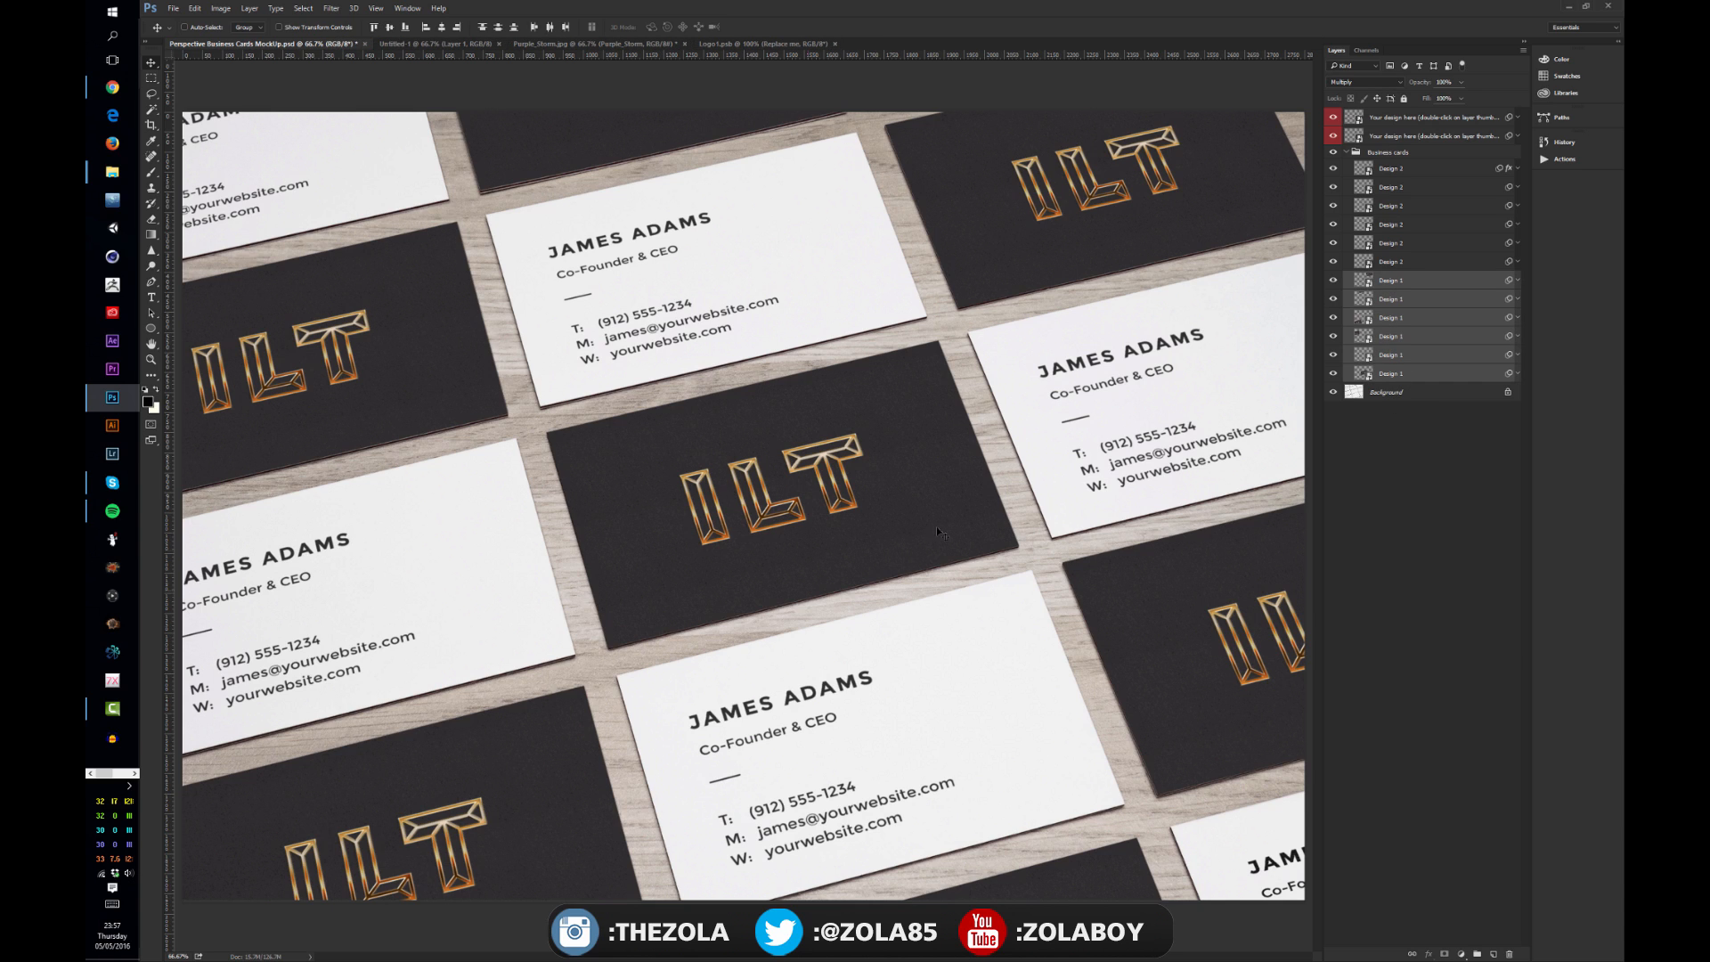
pyautogui.click(1384, 532)
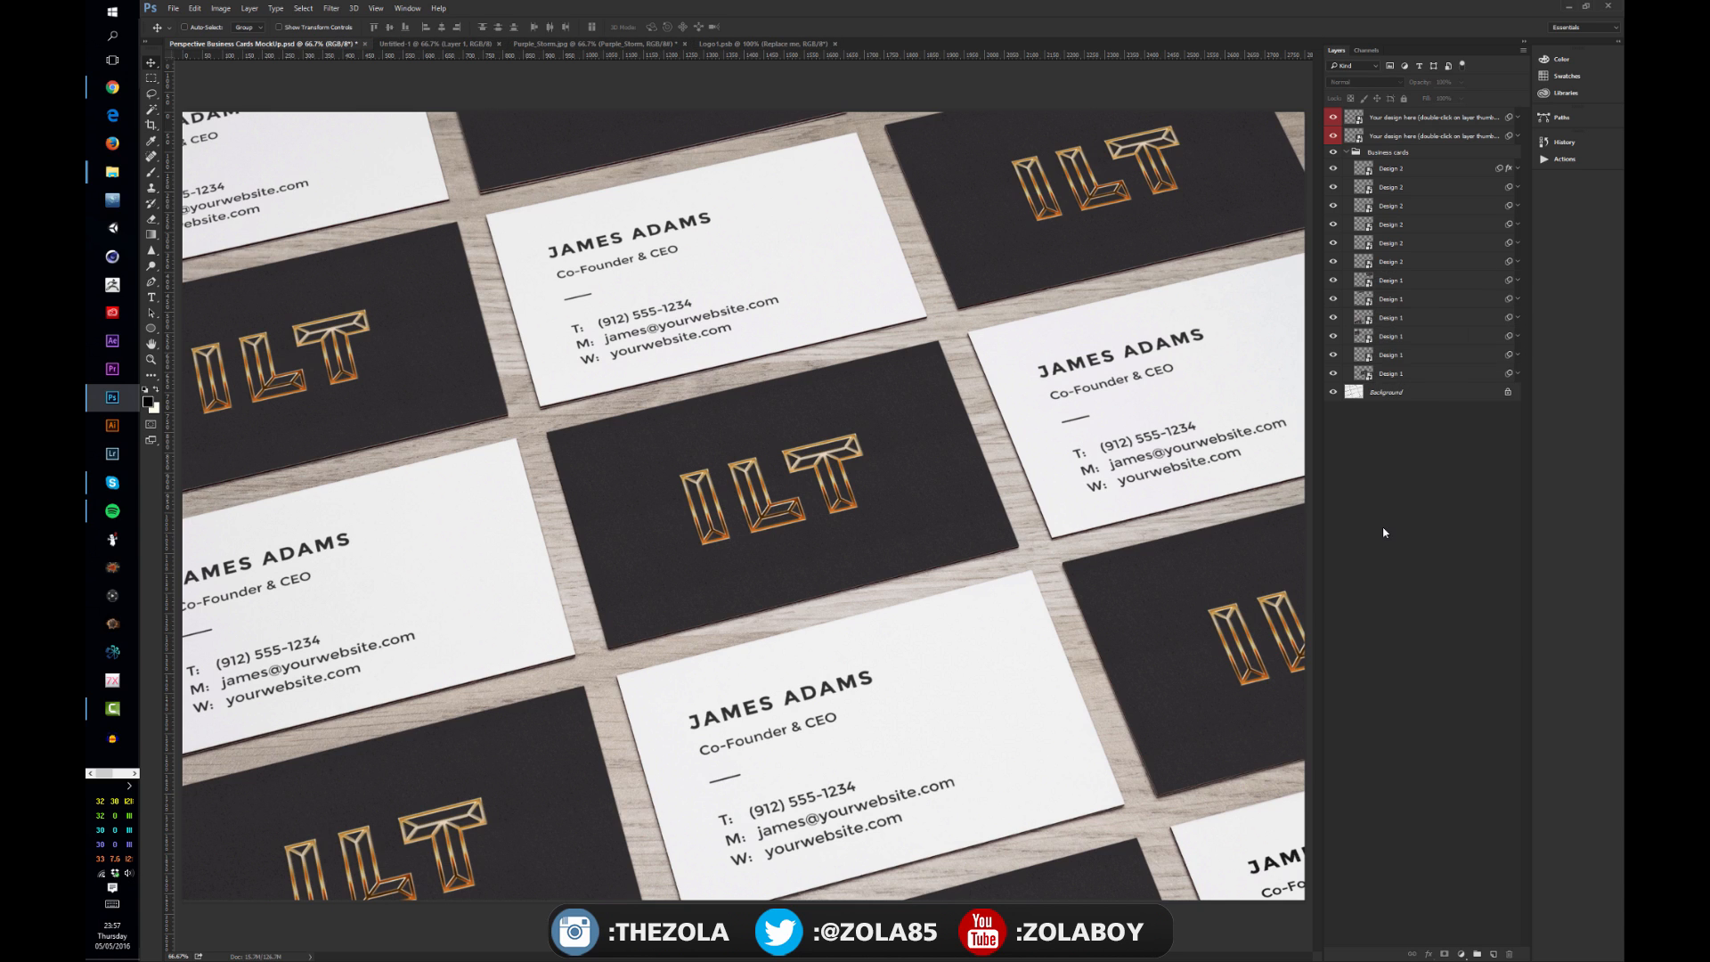
# Step: Open the text-side card smart object, accepting font substitution, and replace the card holder's name with the owner's name
pyautogui.doubleClick(1364, 374)
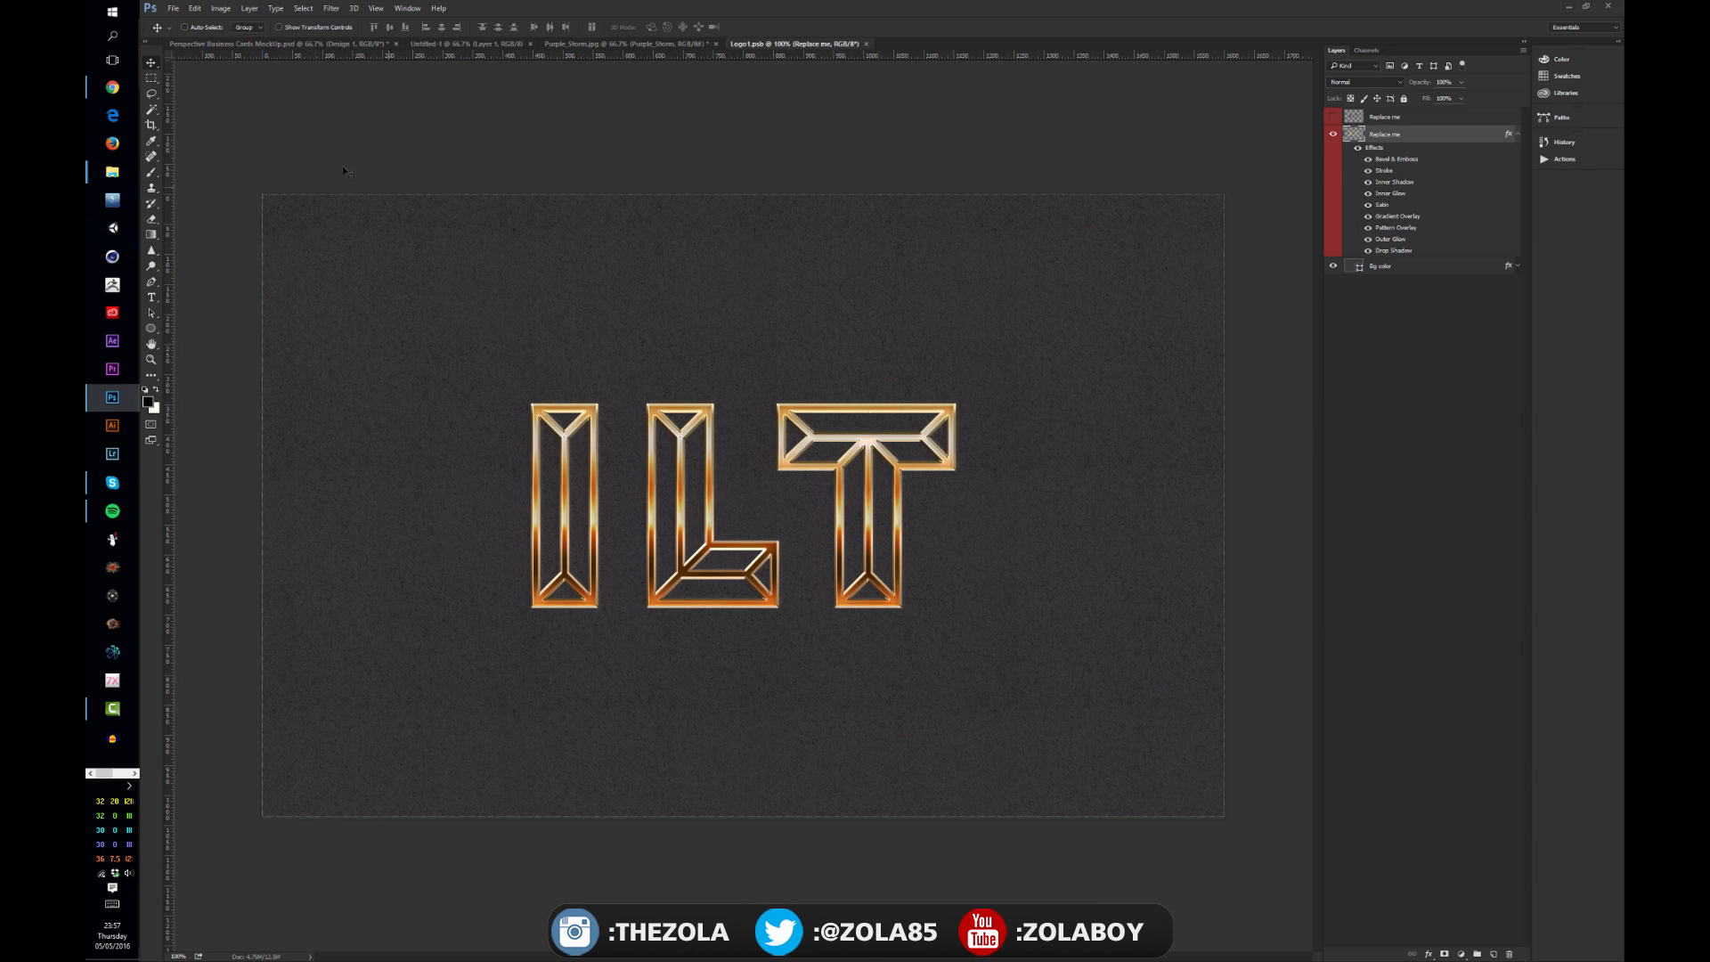
pyautogui.click(273, 44)
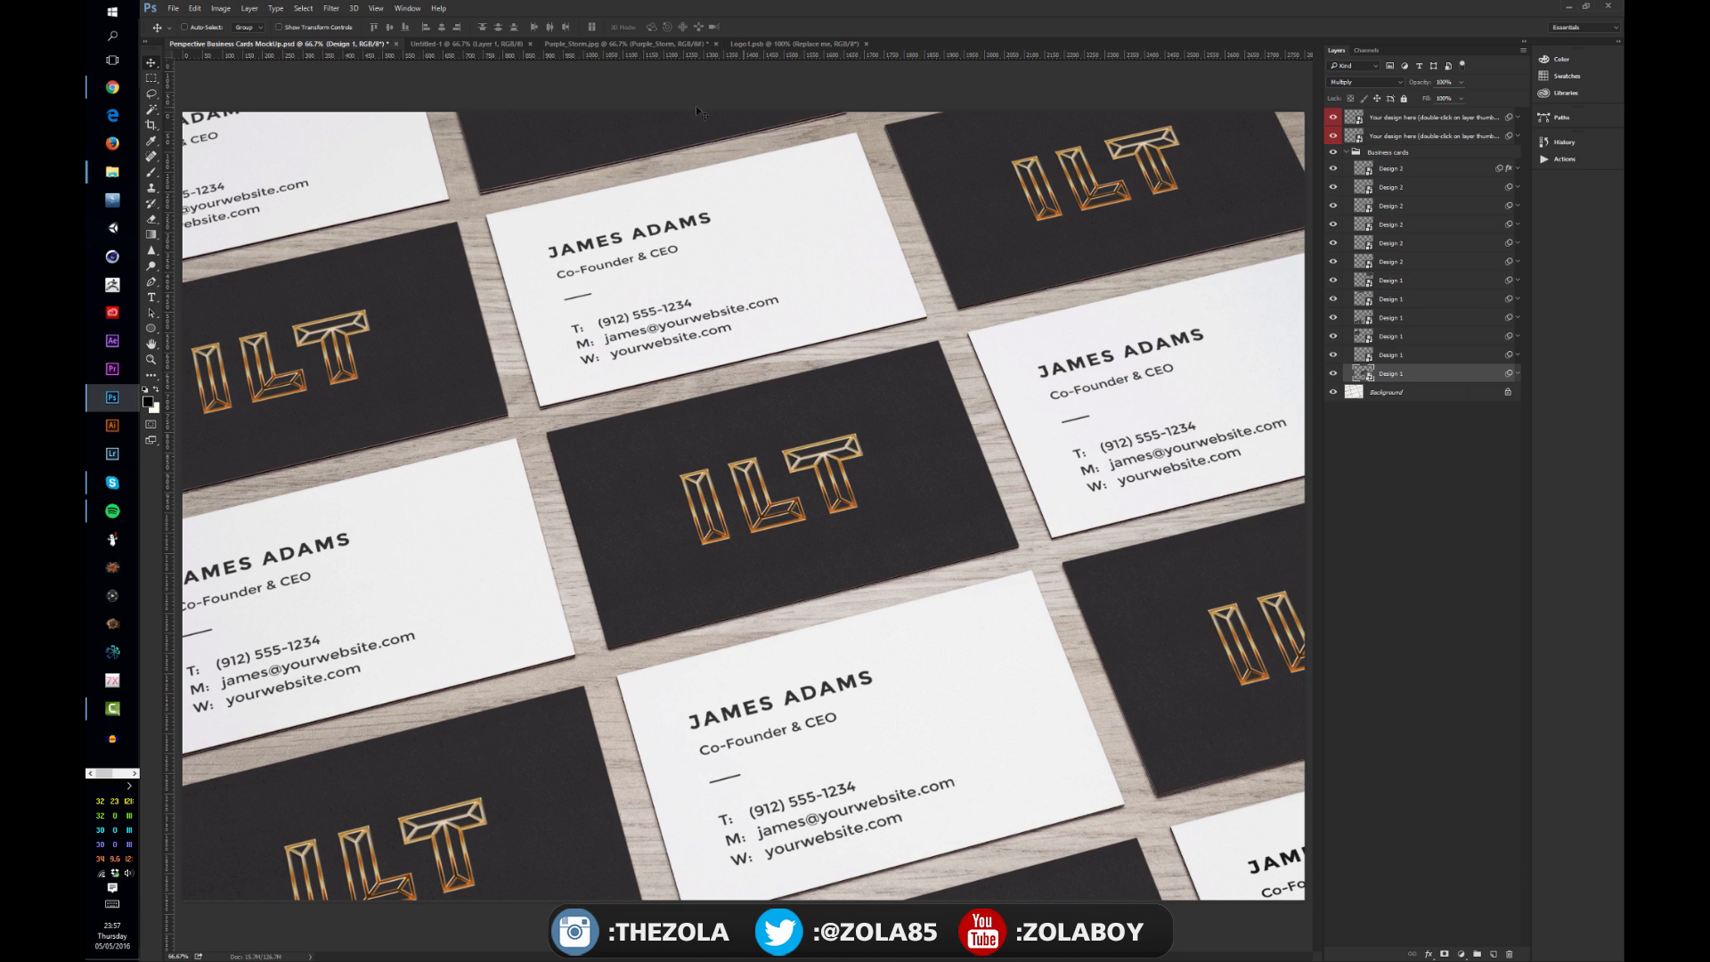
pyautogui.doubleClick(1364, 170)
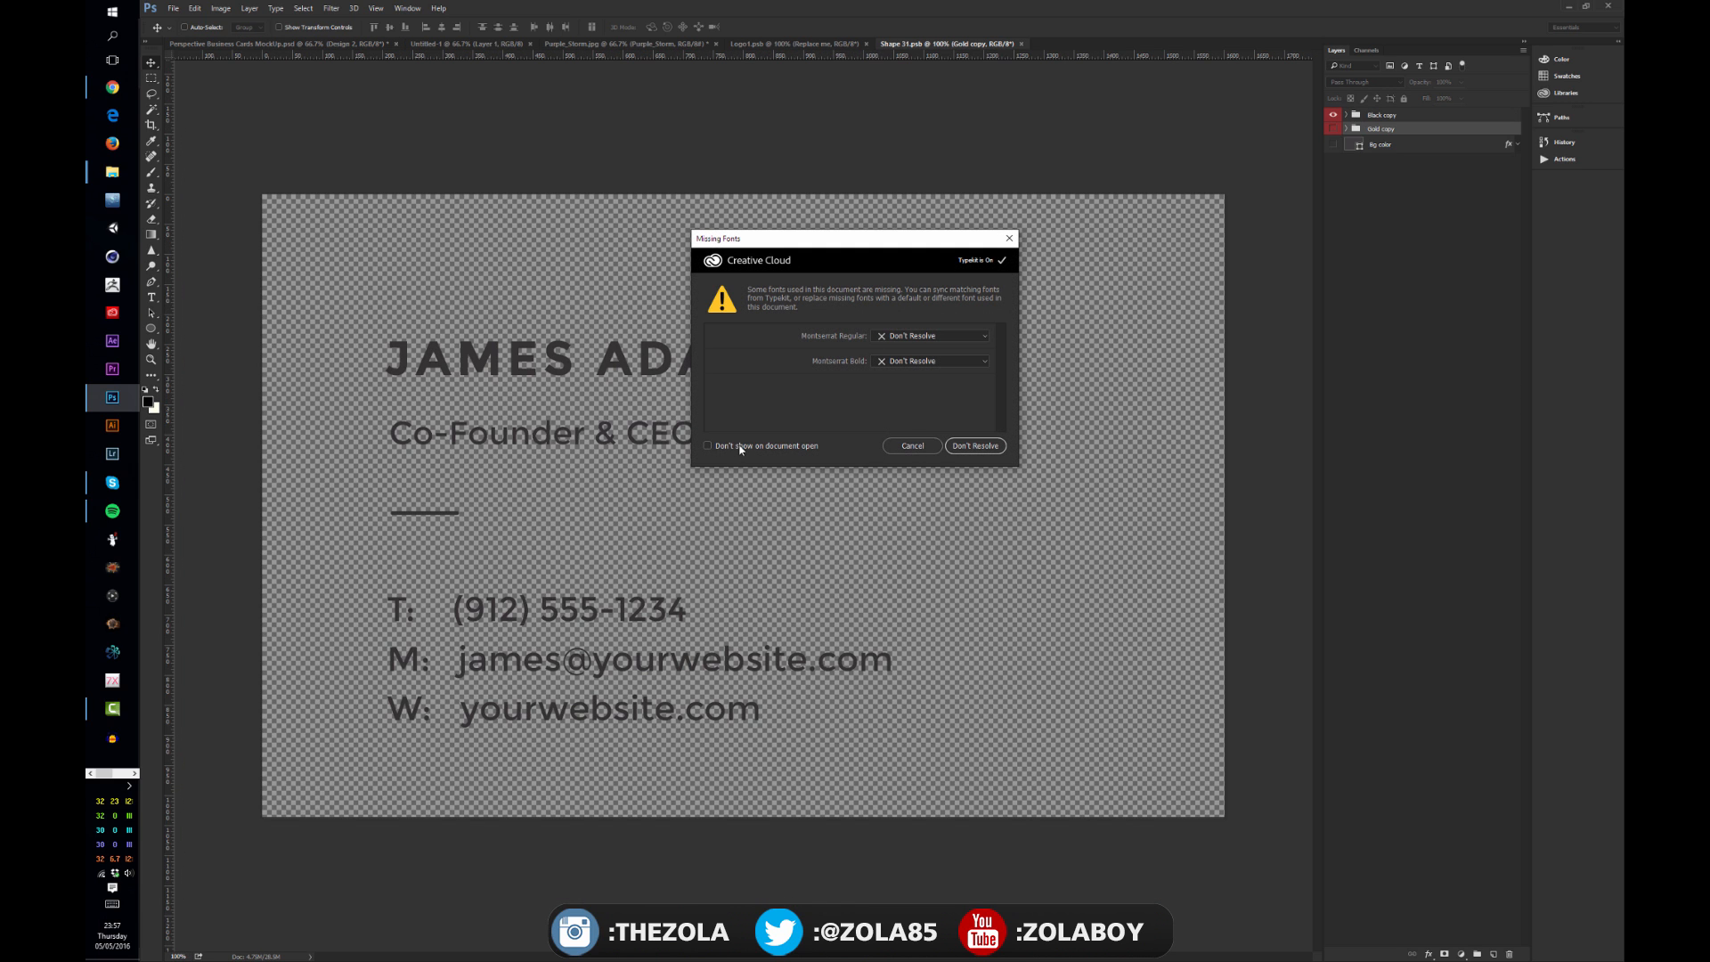
pyautogui.click(913, 445)
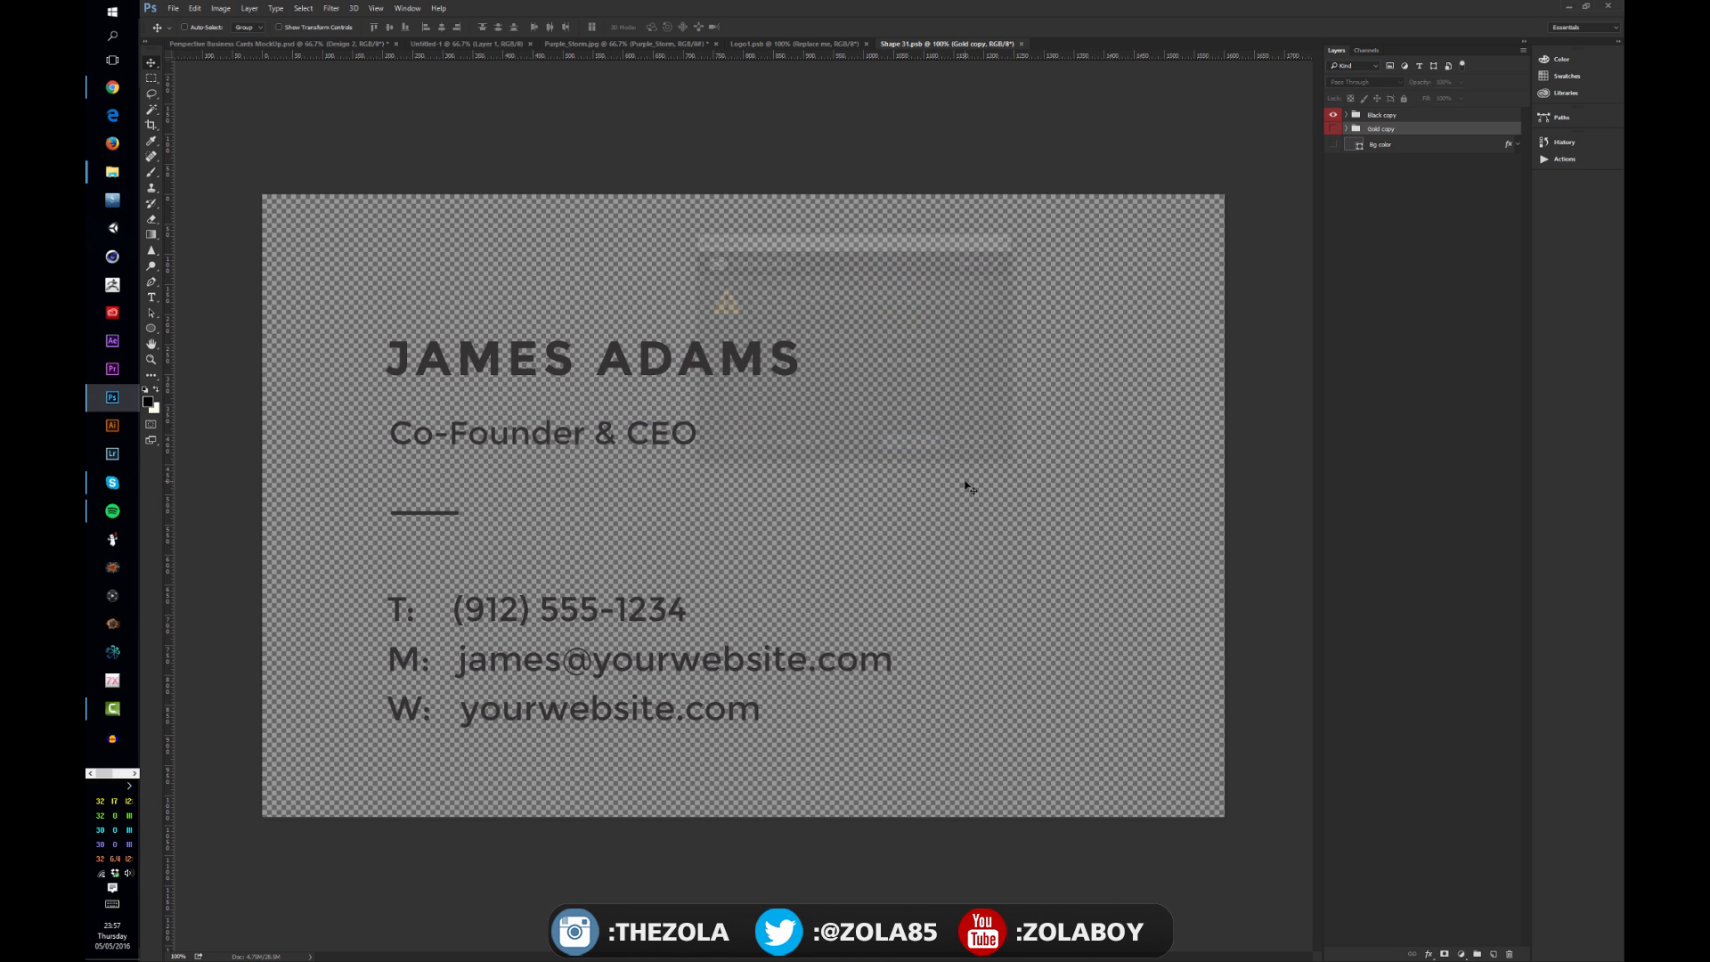
pyautogui.press('t')
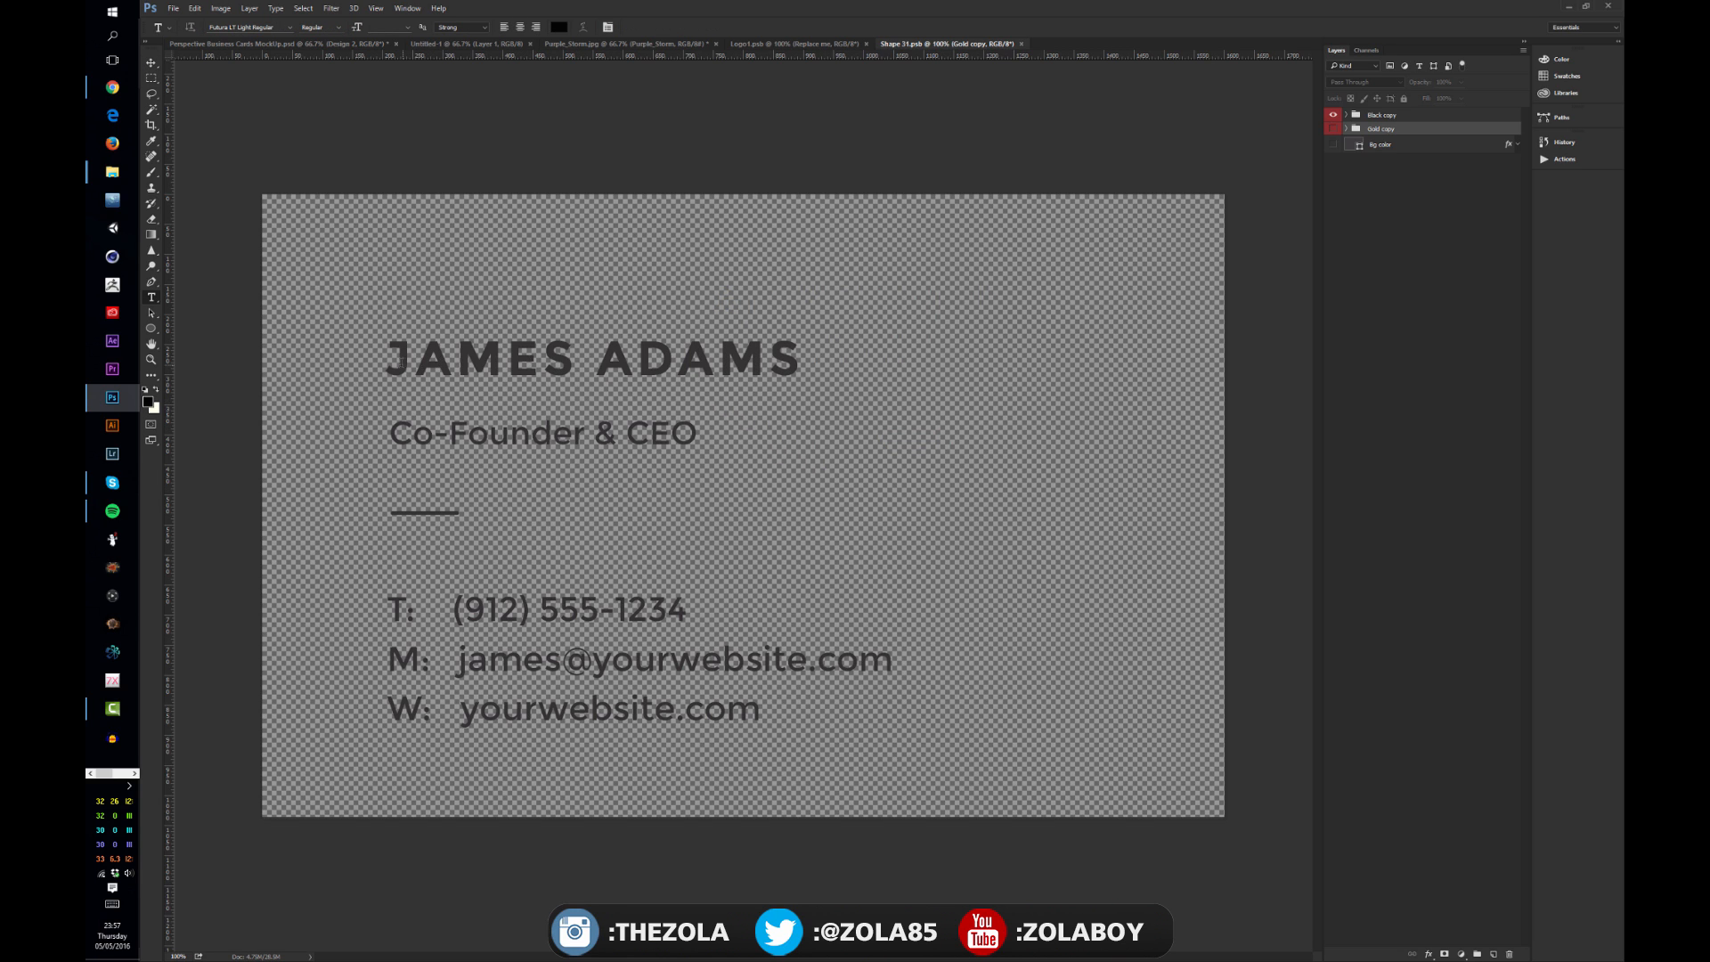
pyautogui.moveTo(403, 361); pyautogui.dragTo(907, 328)
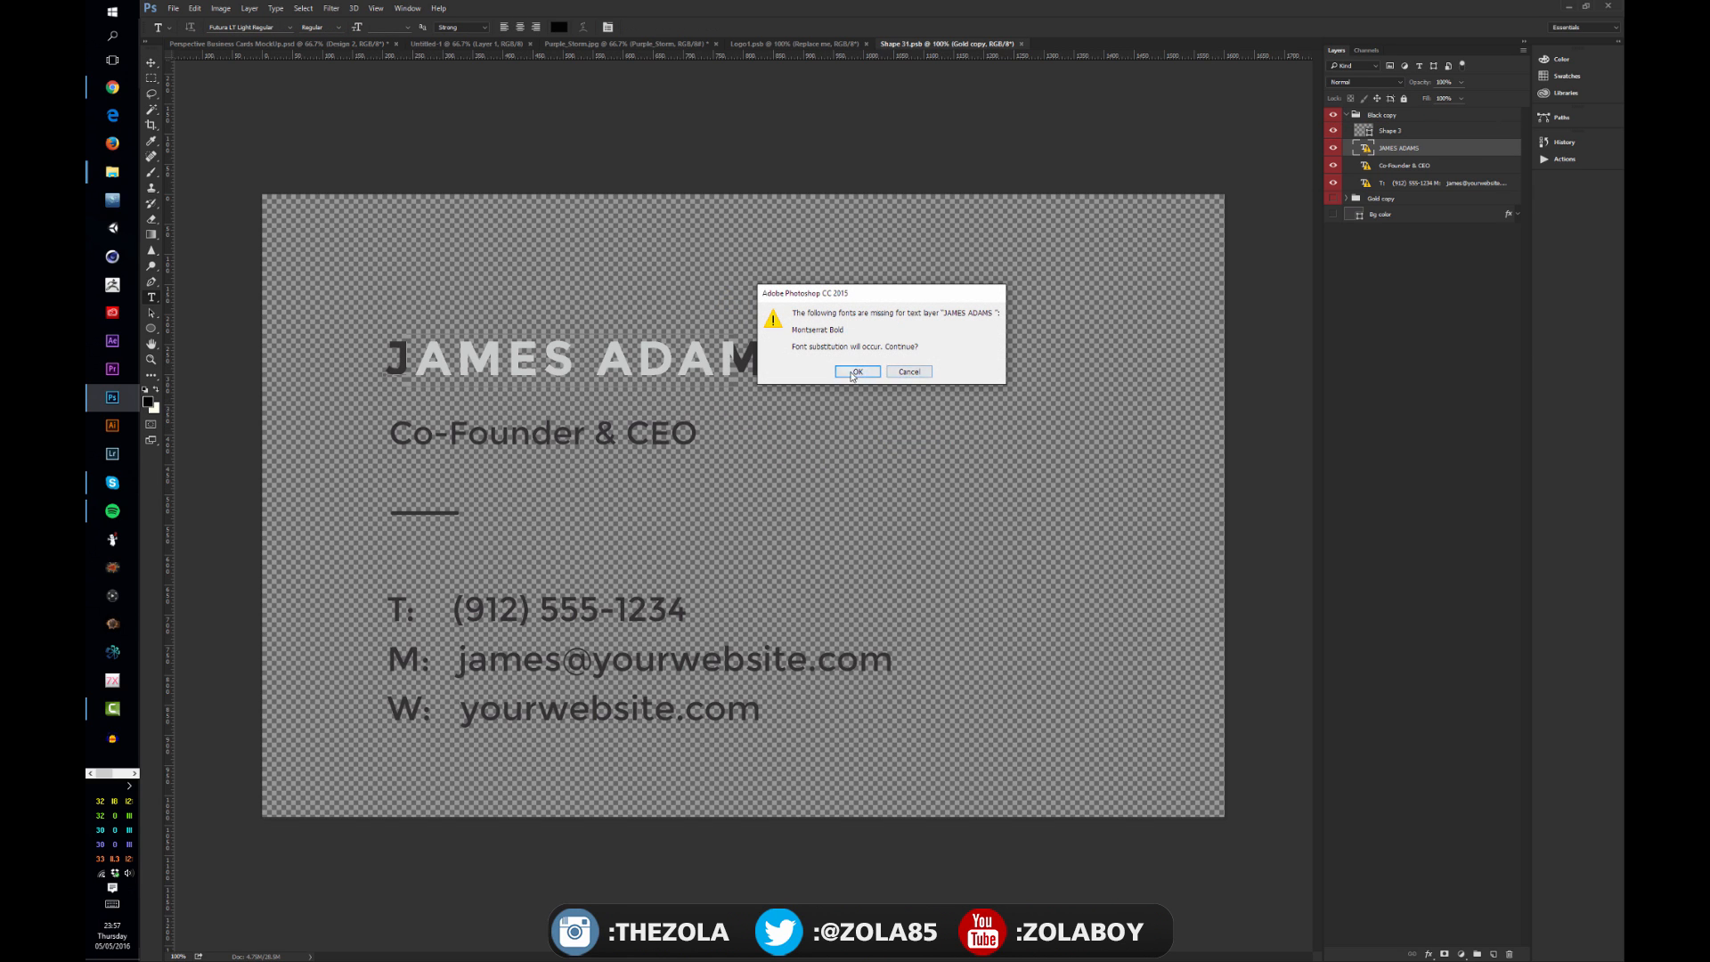
pyautogui.click(855, 373)
pyautogui.write('Z')
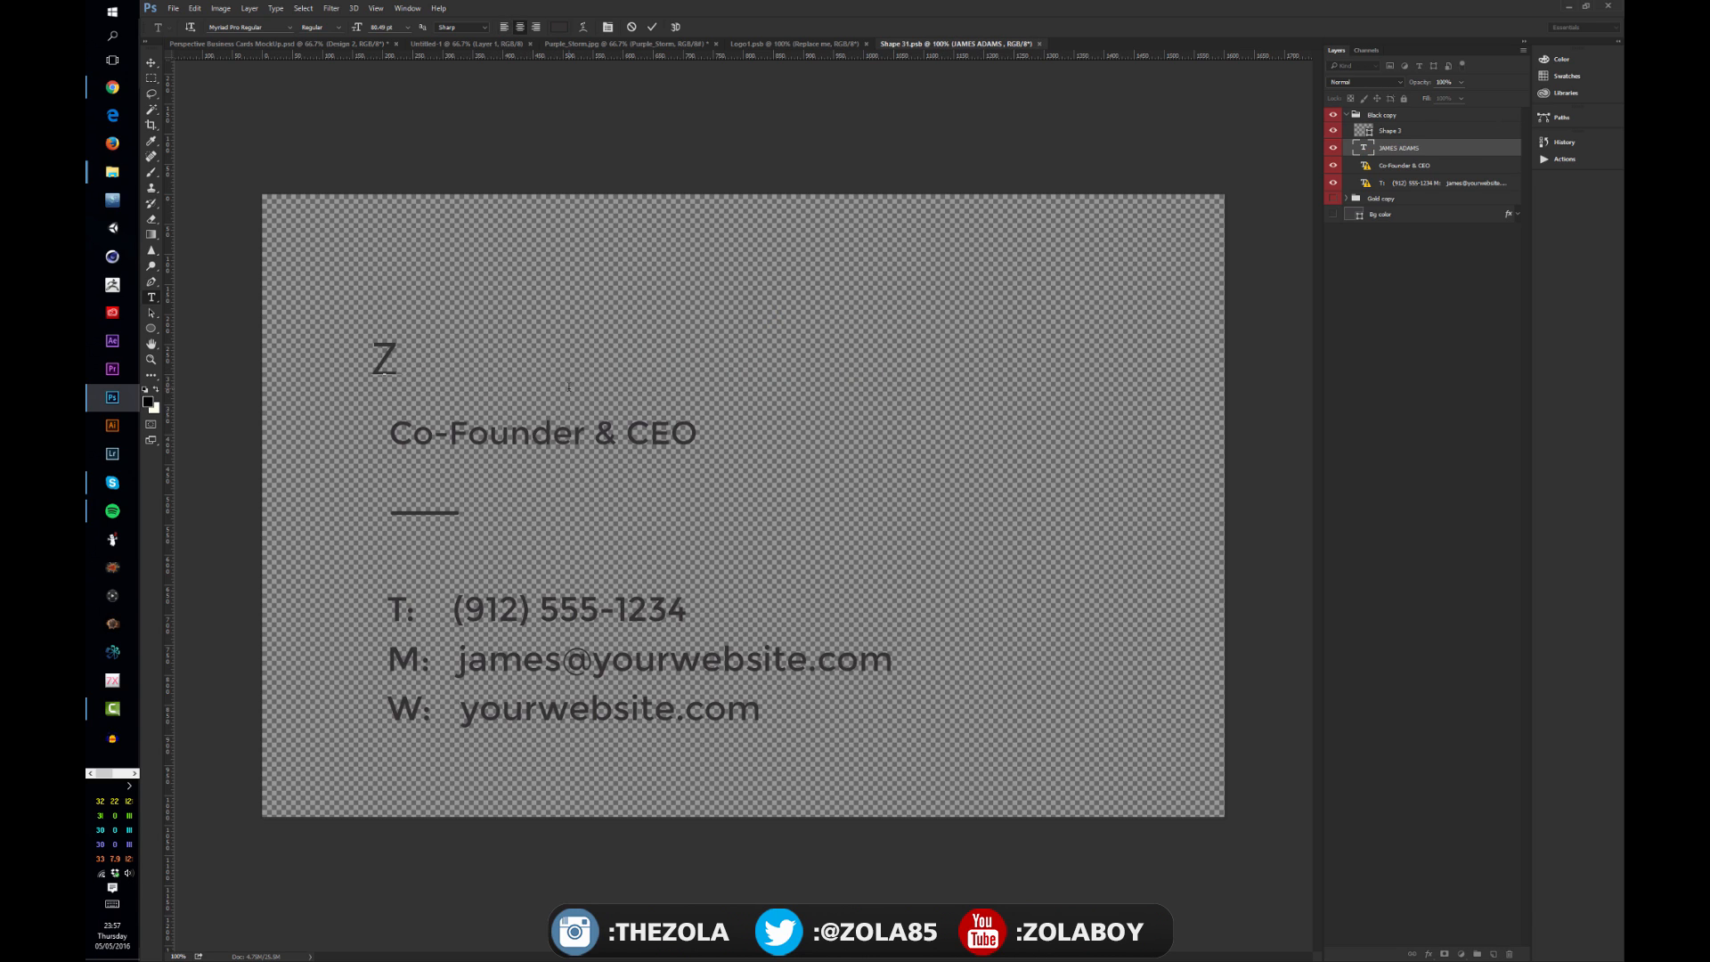
pyautogui.write('OLA')
pyautogui.hotkey('ctrl', 'Return')
# Step: Move the new name to align with the text below, save the smart object, and return to the mockup
pyautogui.press('v')
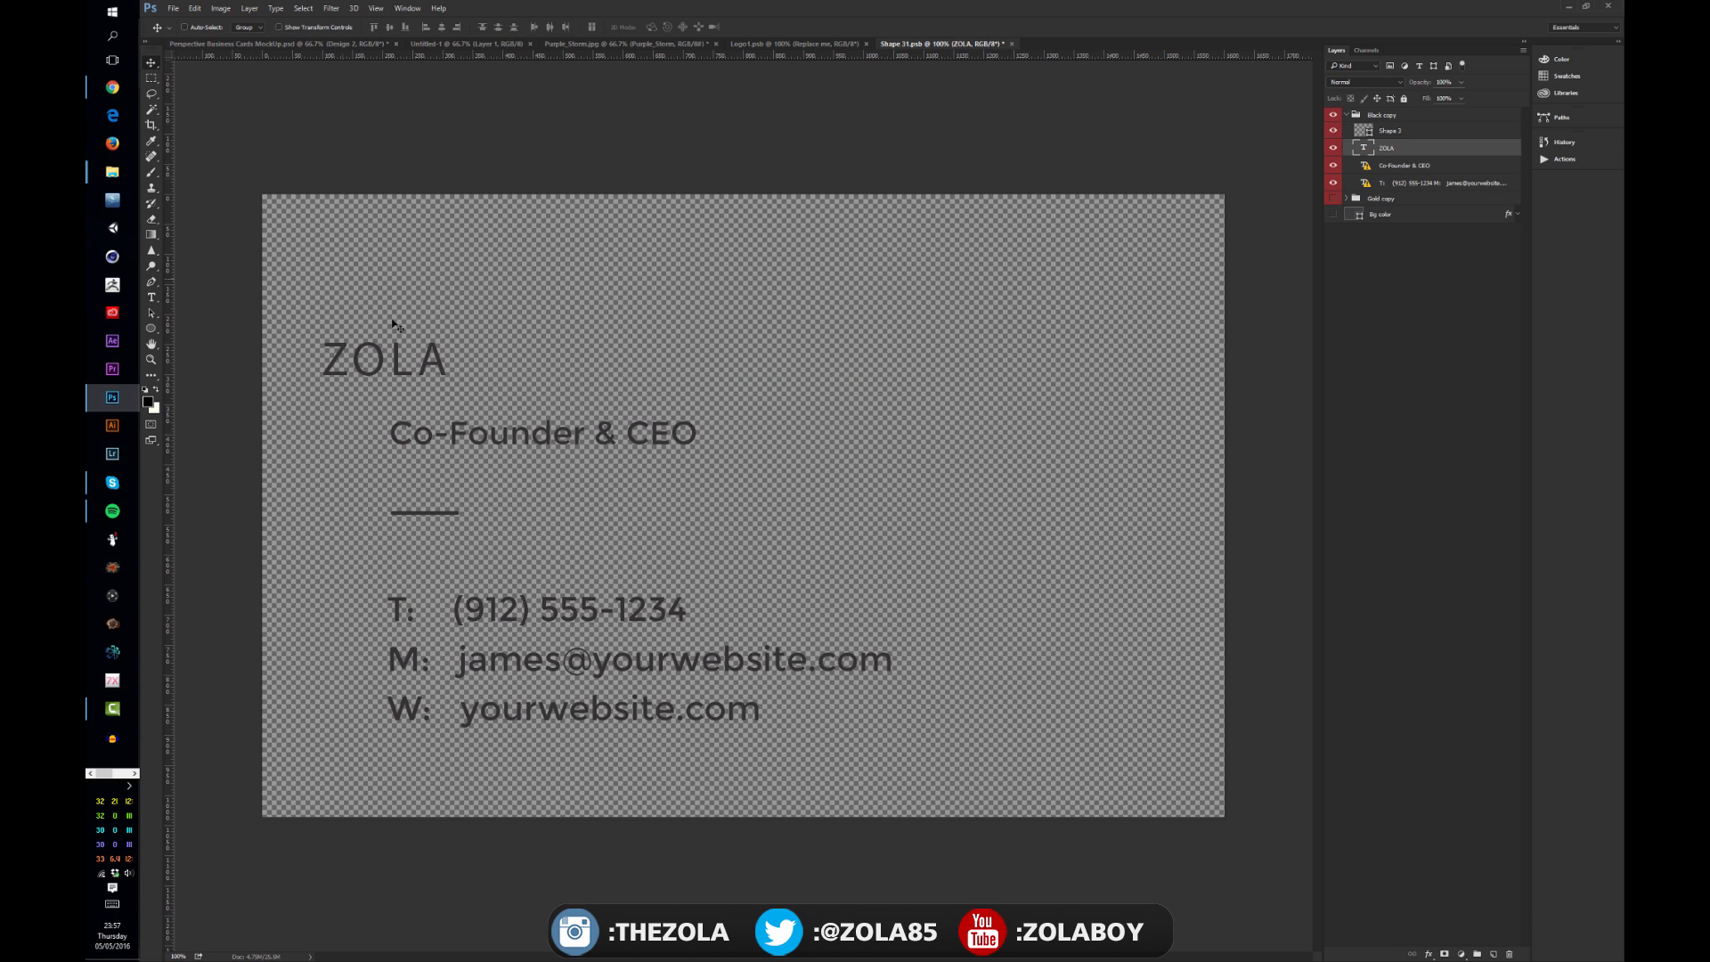
pyautogui.moveTo(400, 344); pyautogui.dragTo(471, 344)
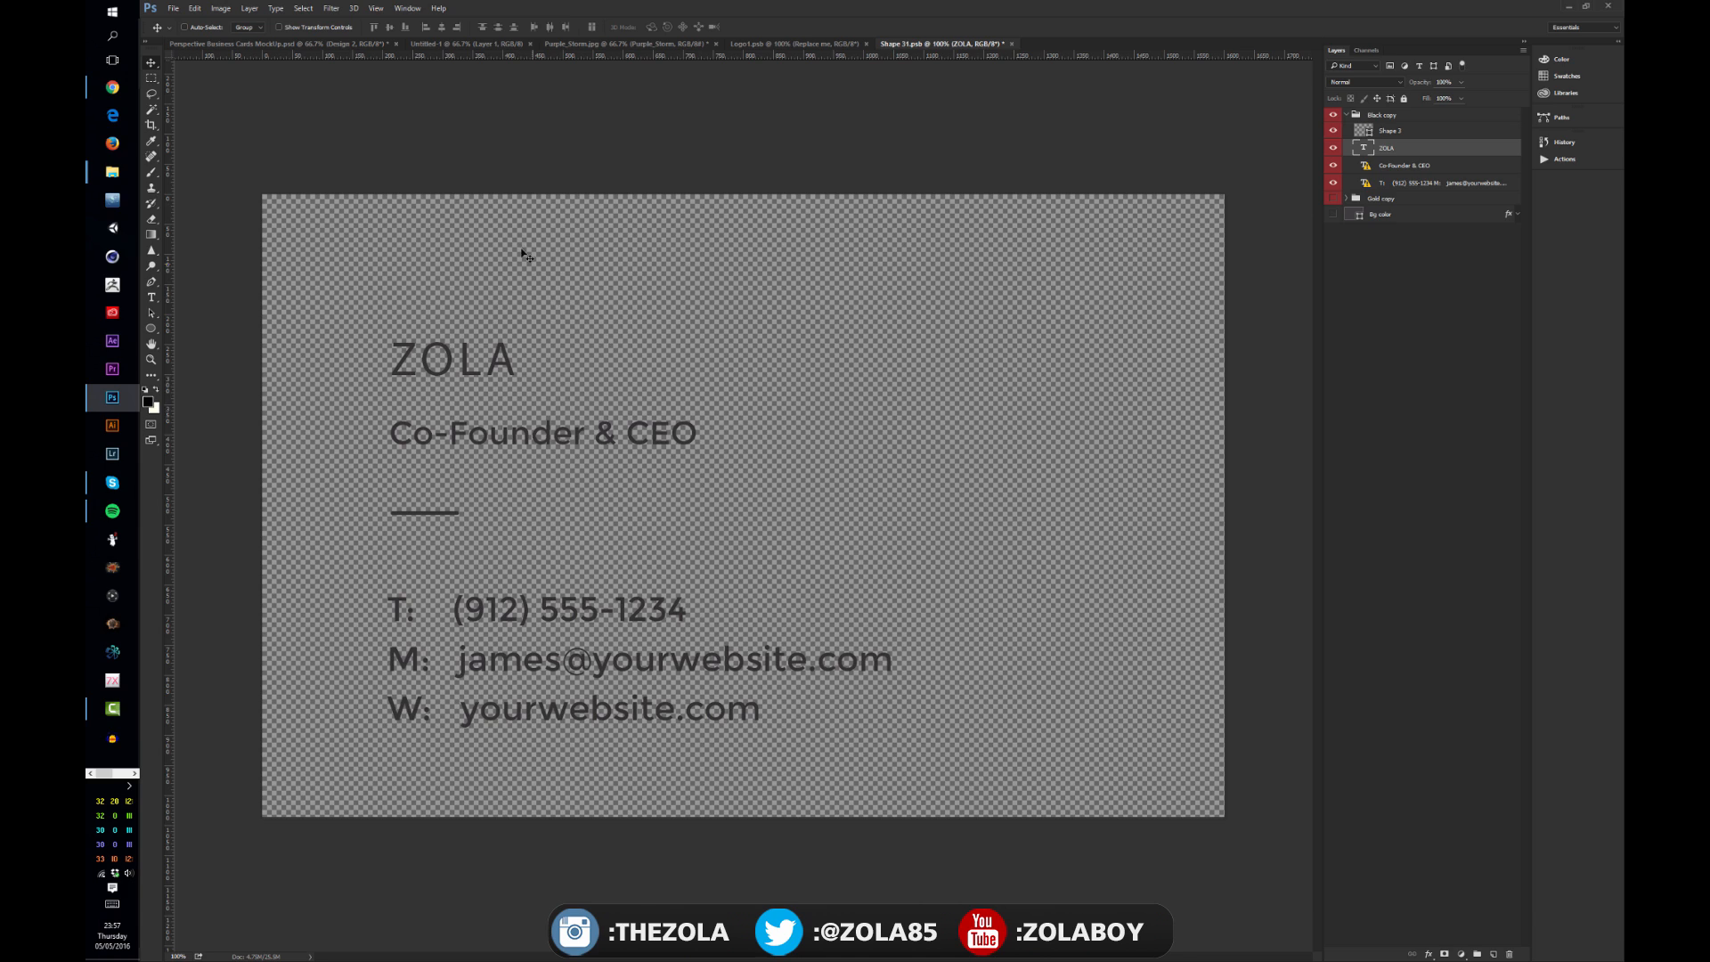
pyautogui.hotkey('ctrl', 's')
pyautogui.click(284, 45)
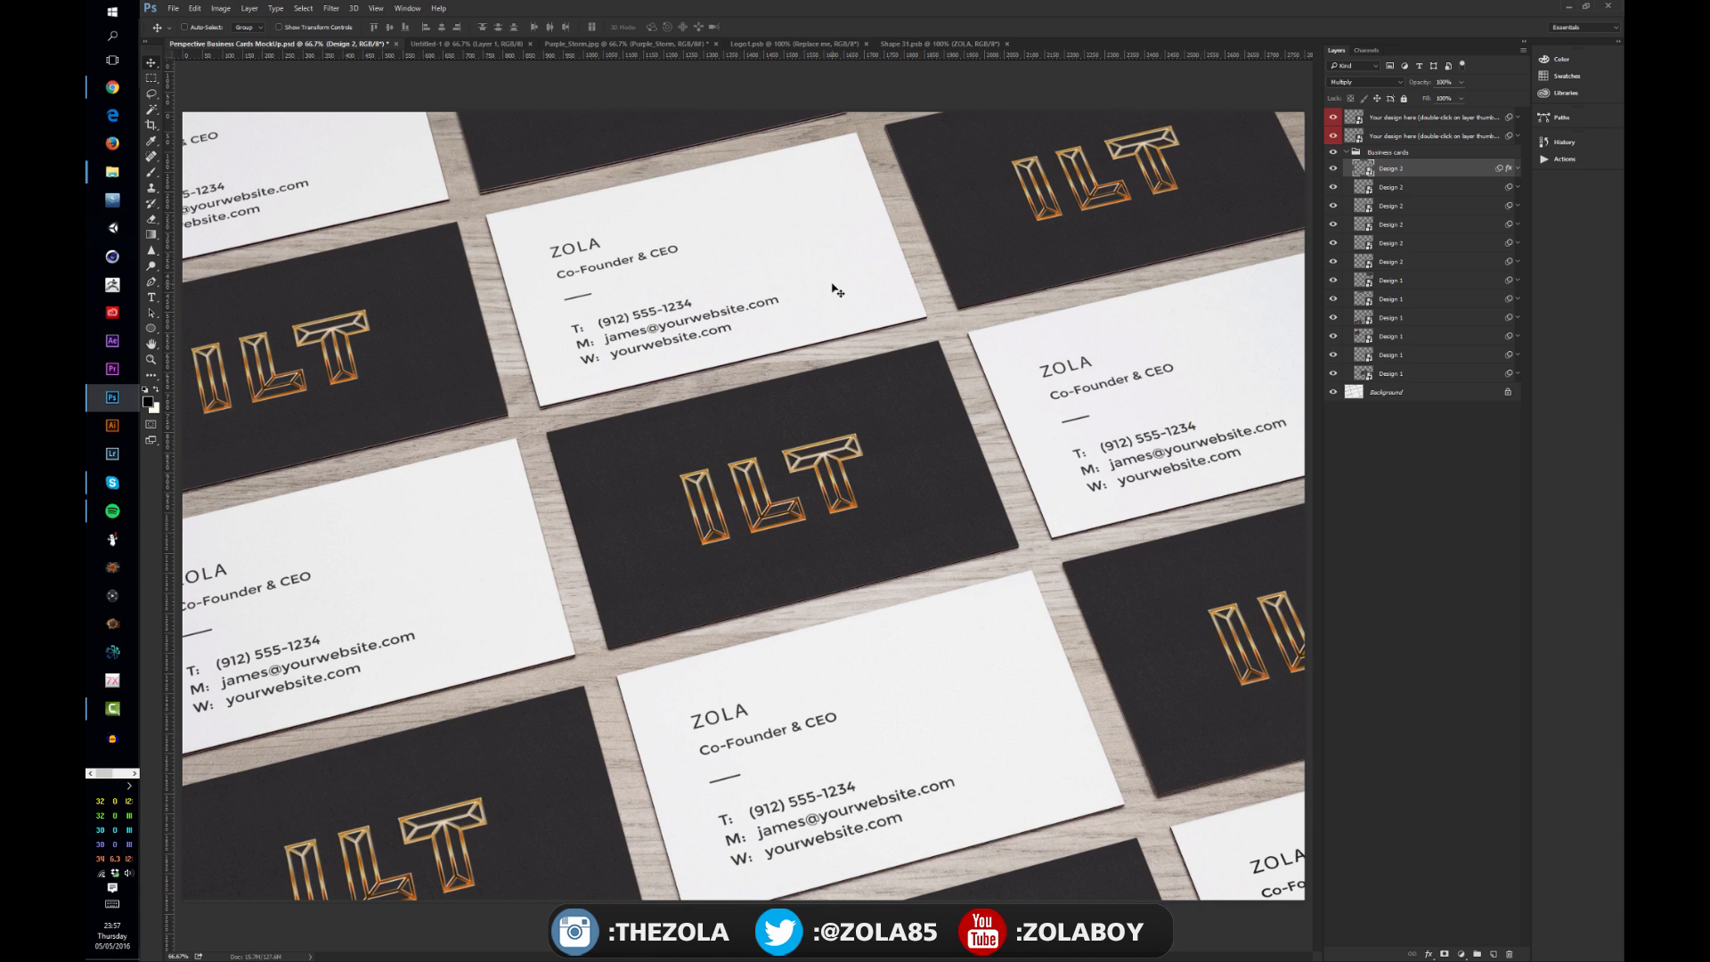
# Step: Switch to the Untitled-1 document and fill its layer with black
pyautogui.click(794, 44)
pyautogui.hotkey('ctrl', 'Tab')
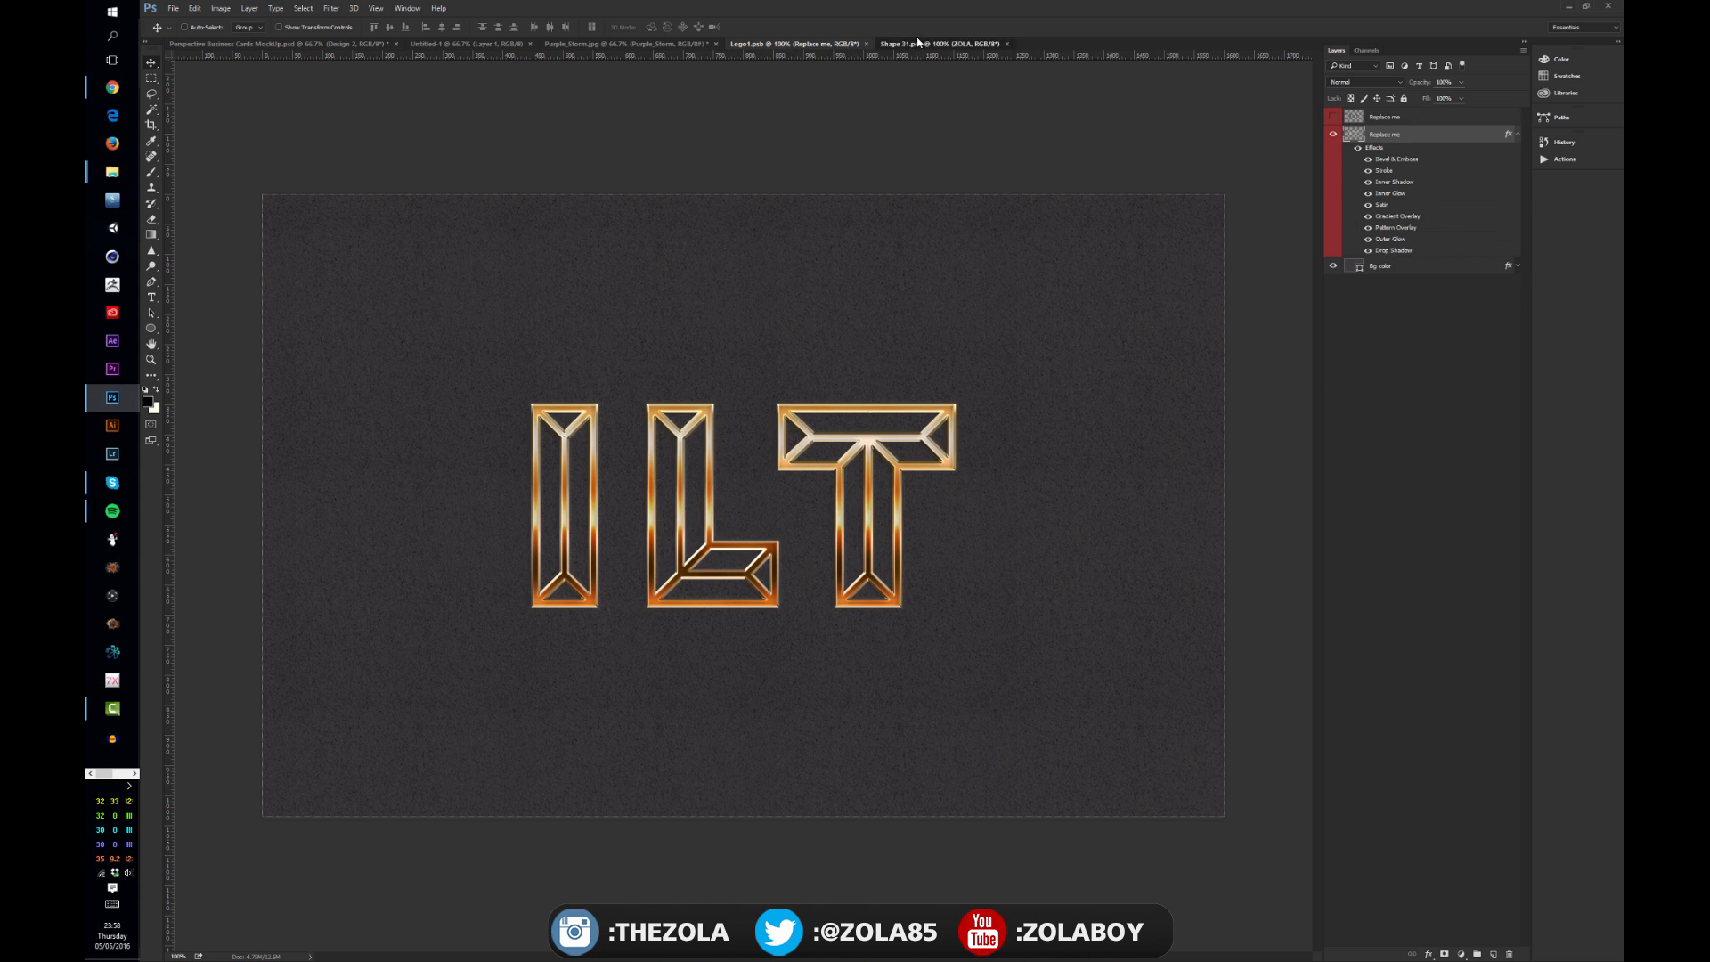
pyautogui.click(623, 43)
pyautogui.click(466, 43)
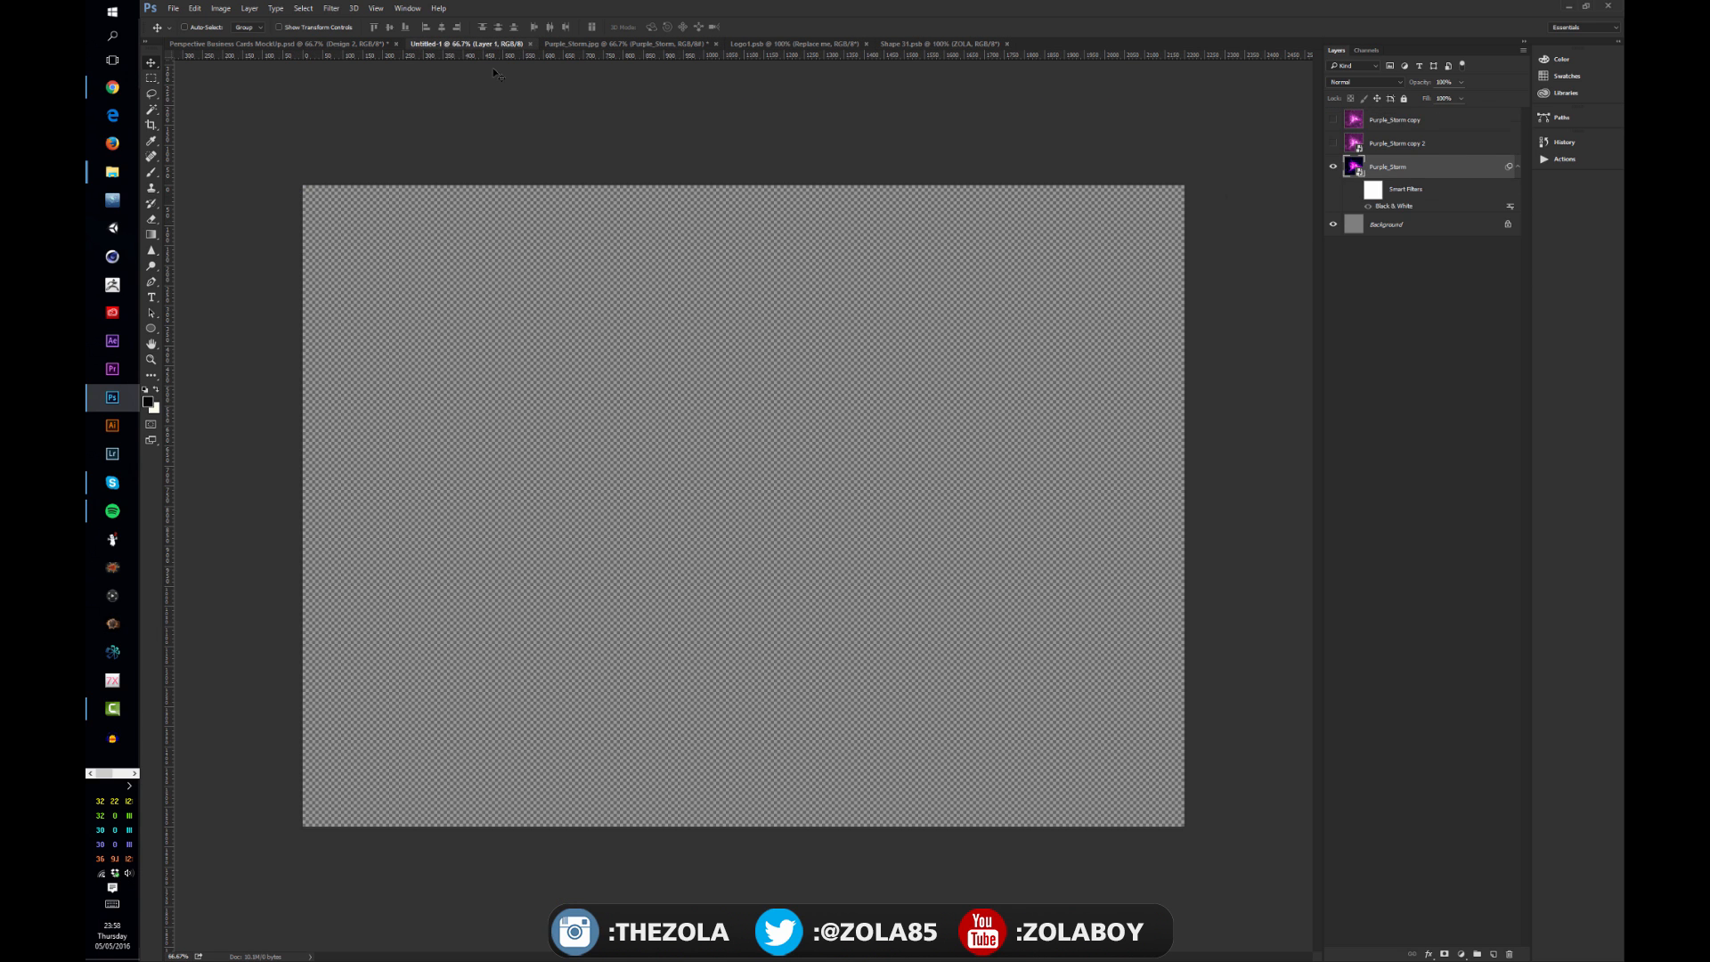
pyautogui.hotkey('alt', 'BackSpace')
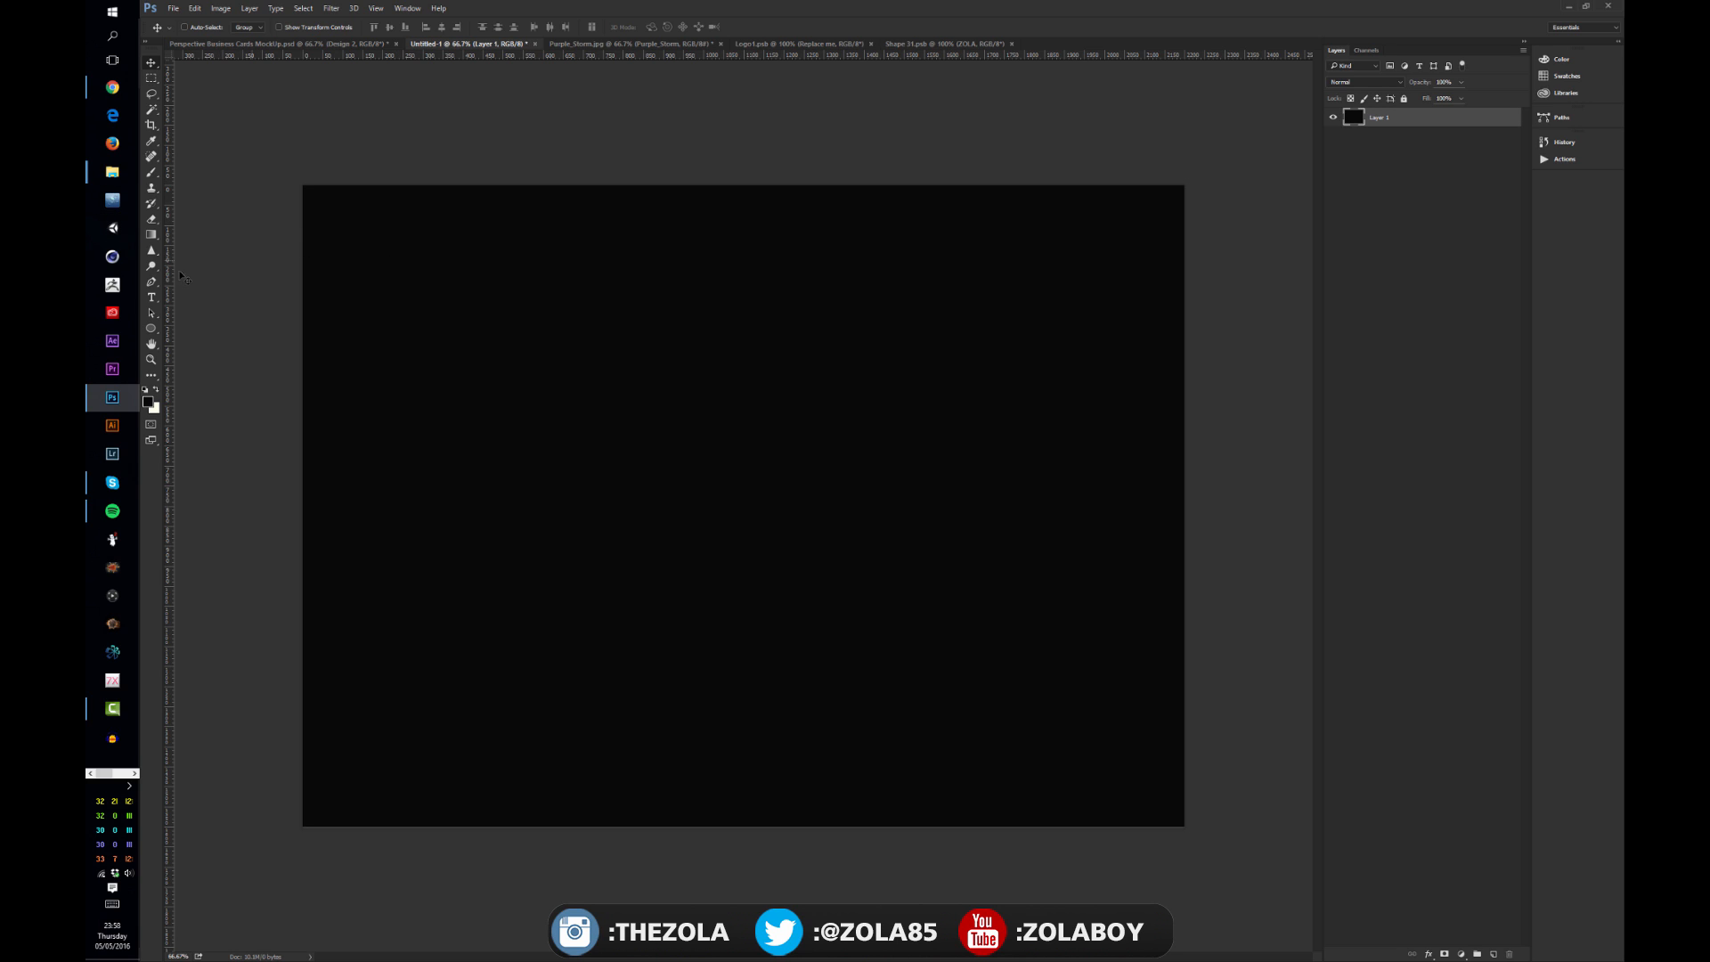
# Step: With the Rectangle tool and a cream fill colour, draw a card-sized rectangle near the canvas's upper-left corner
pyautogui.click(152, 77)
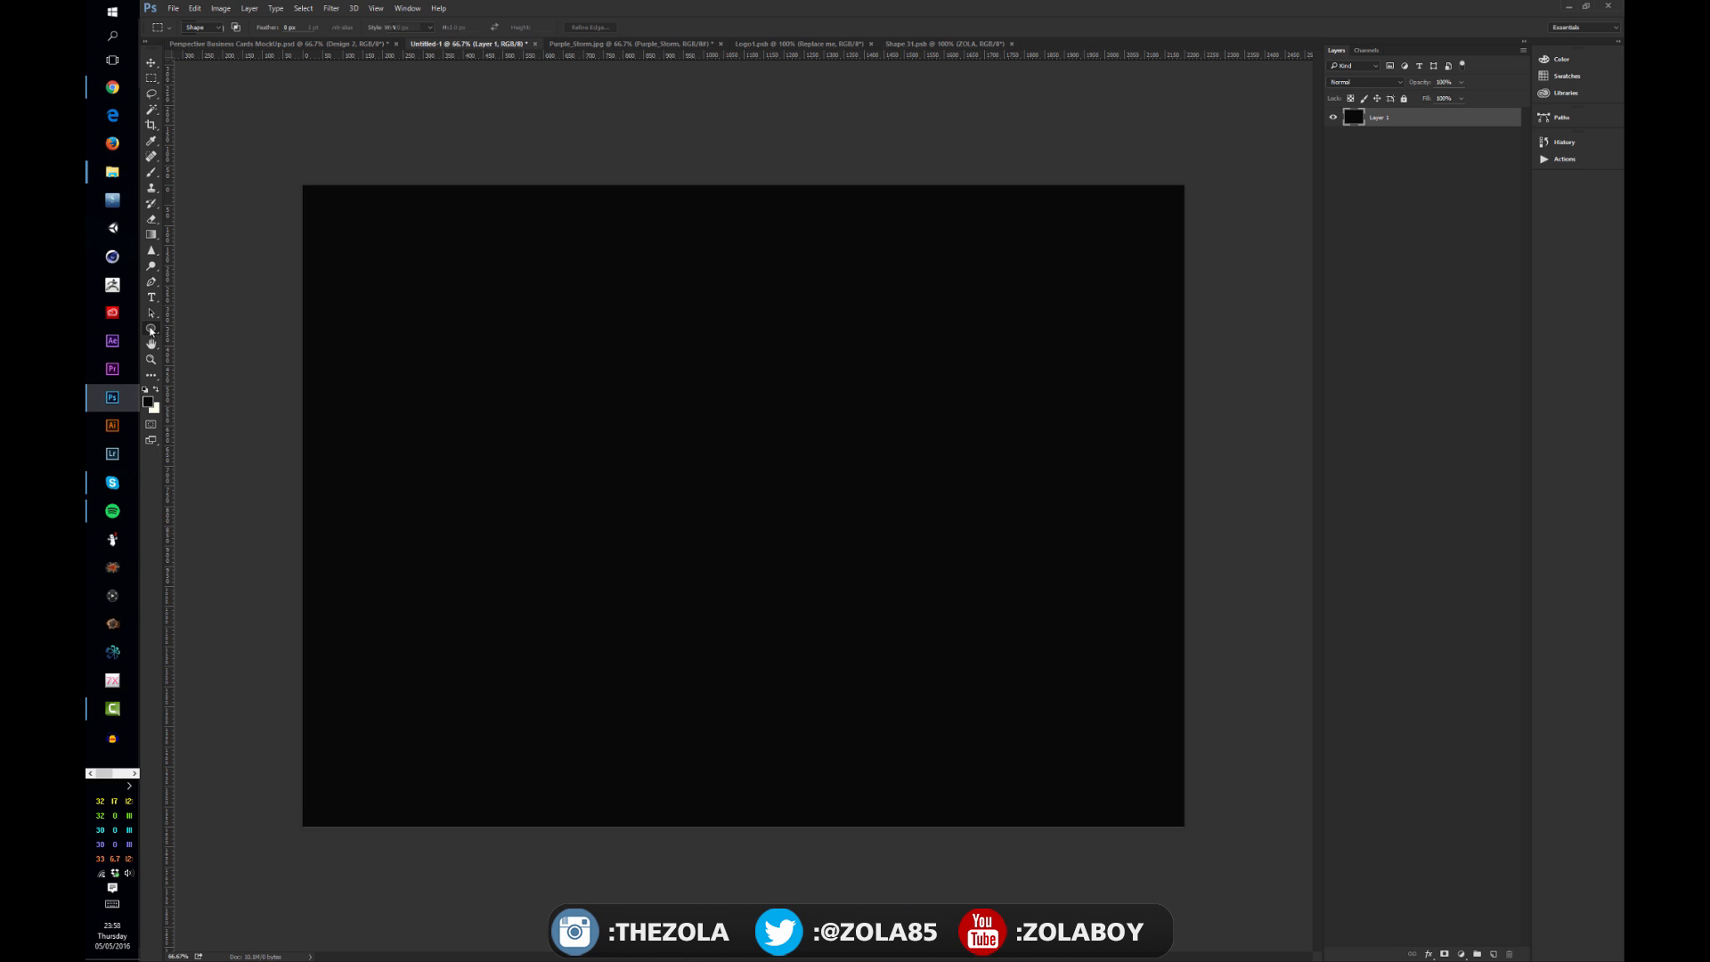
pyautogui.rightClick(153, 330)
pyautogui.click(205, 327)
pyautogui.click(250, 28)
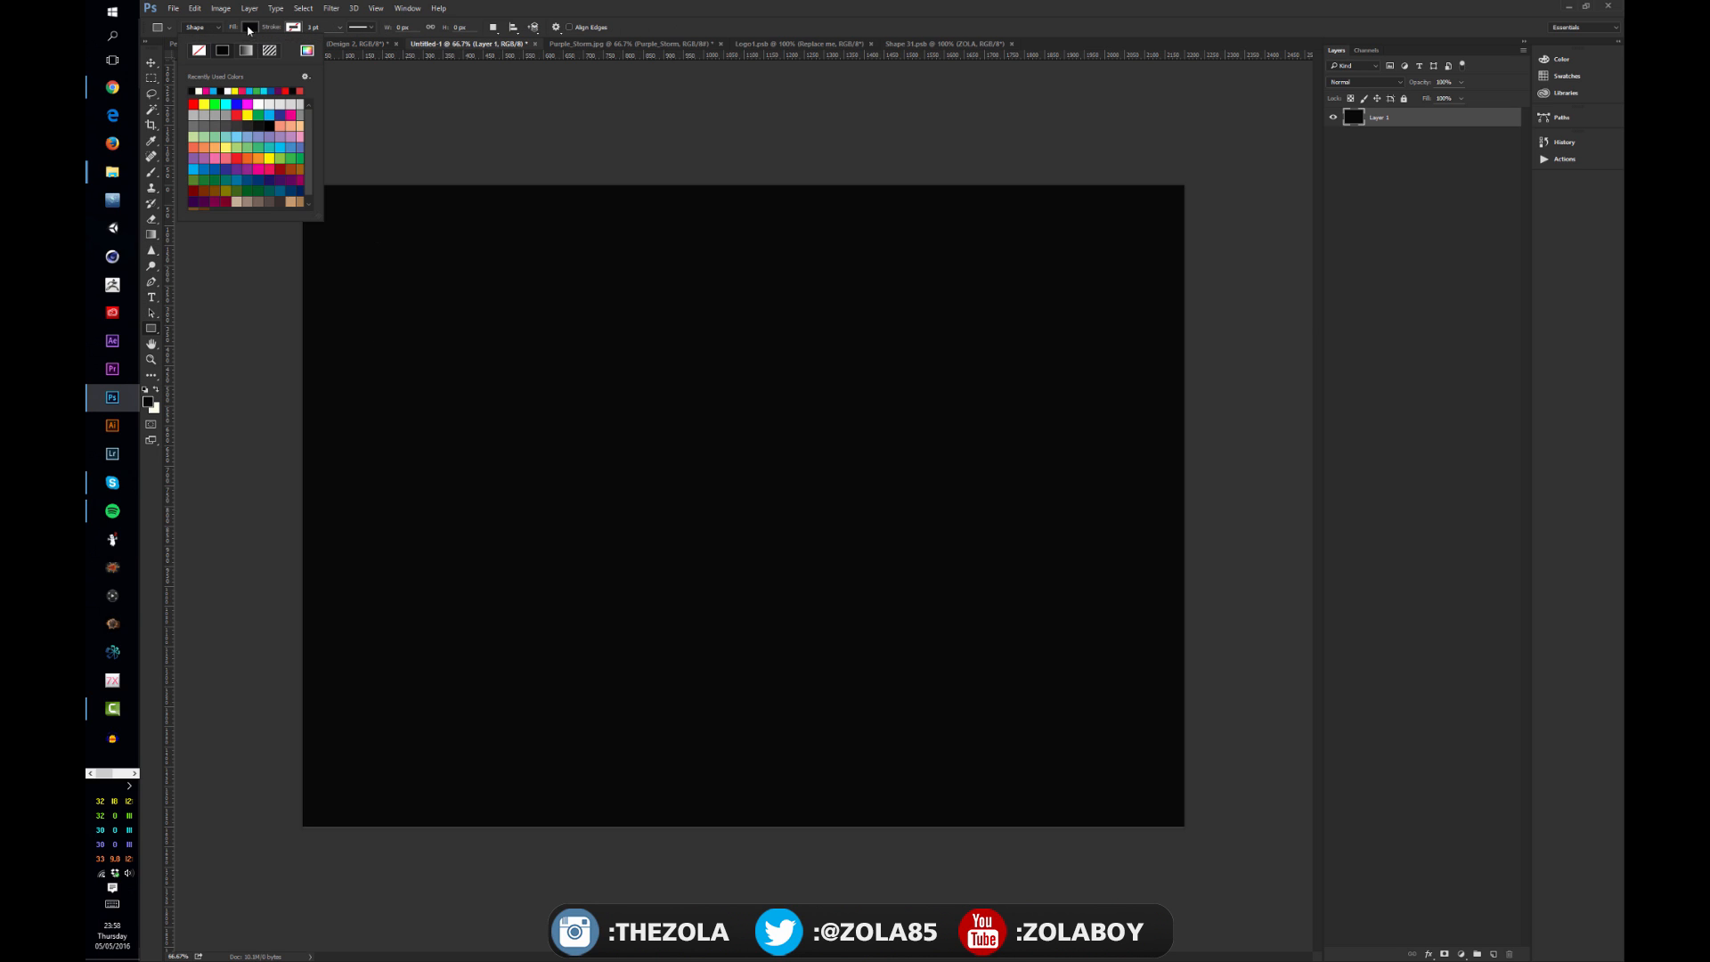
pyautogui.click(259, 104)
pyautogui.click(345, 211)
pyautogui.moveTo(343, 230); pyautogui.dragTo(628, 370)
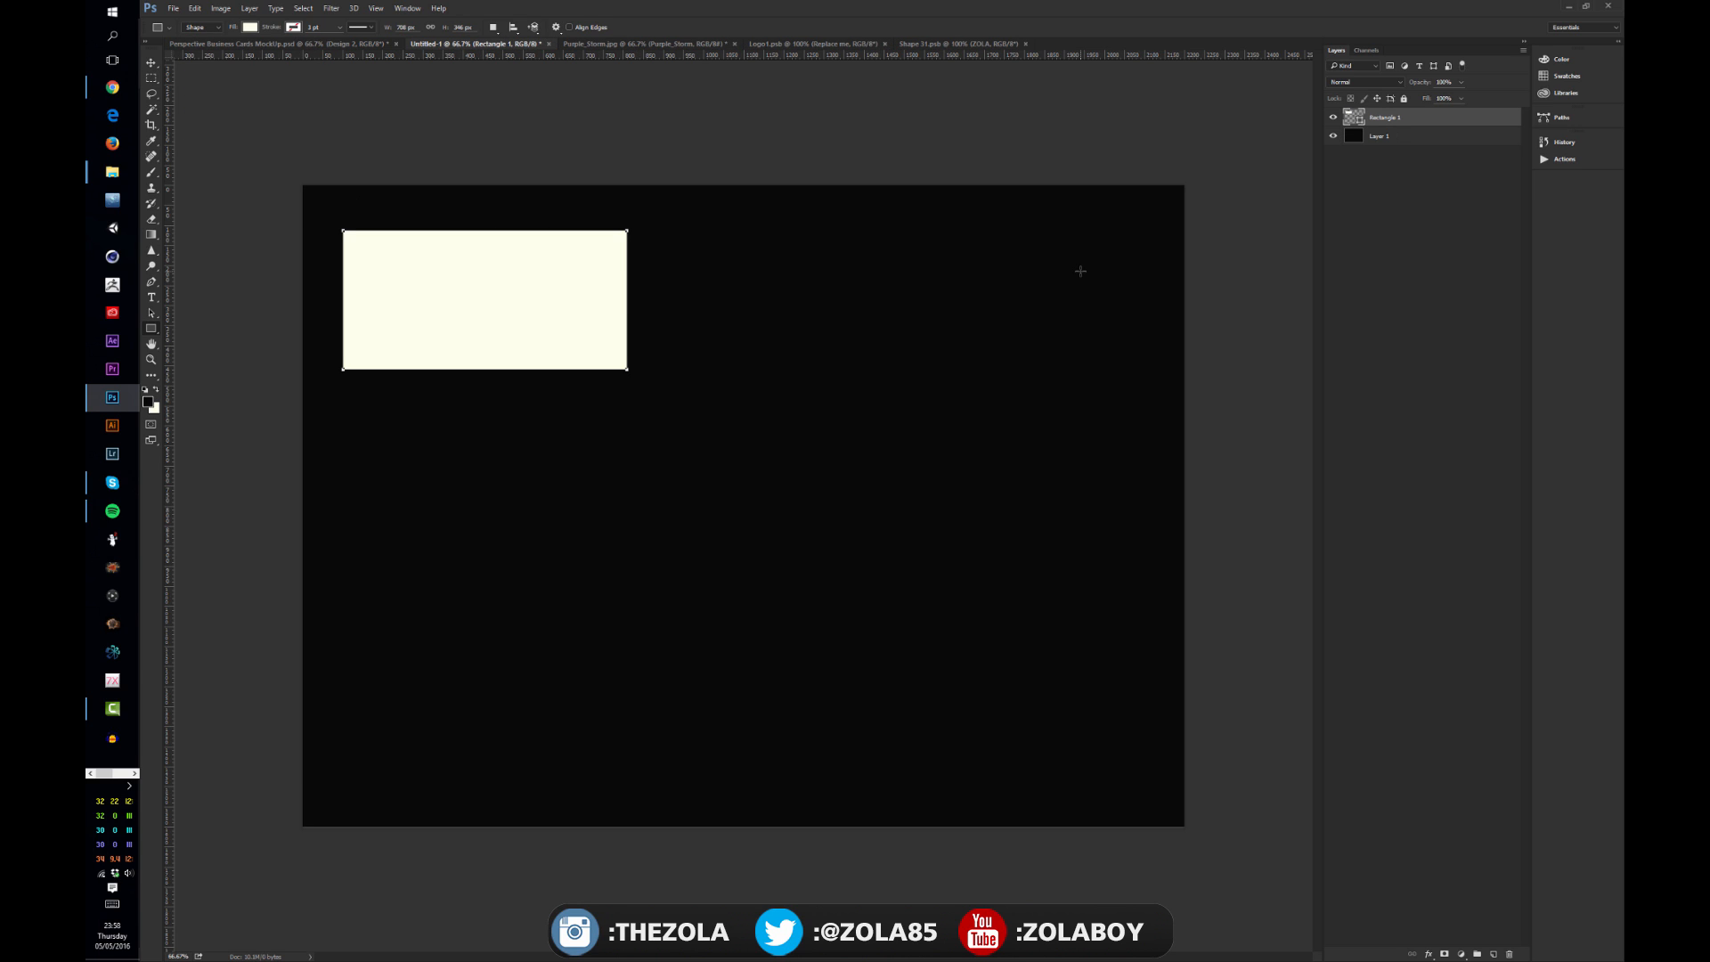
# Step: Duplicate the rectangle and arrange the copies into an evenly spaced column of three cards
pyautogui.hotkey('ctrl', 'j')
pyautogui.hotkey('ctrl', 'j')
pyautogui.hotkey('ctrl', 'j')
pyautogui.press('v')
pyautogui.moveTo(481, 309); pyautogui.dragTo(527, 500)
pyautogui.hotkey('alt', '[')
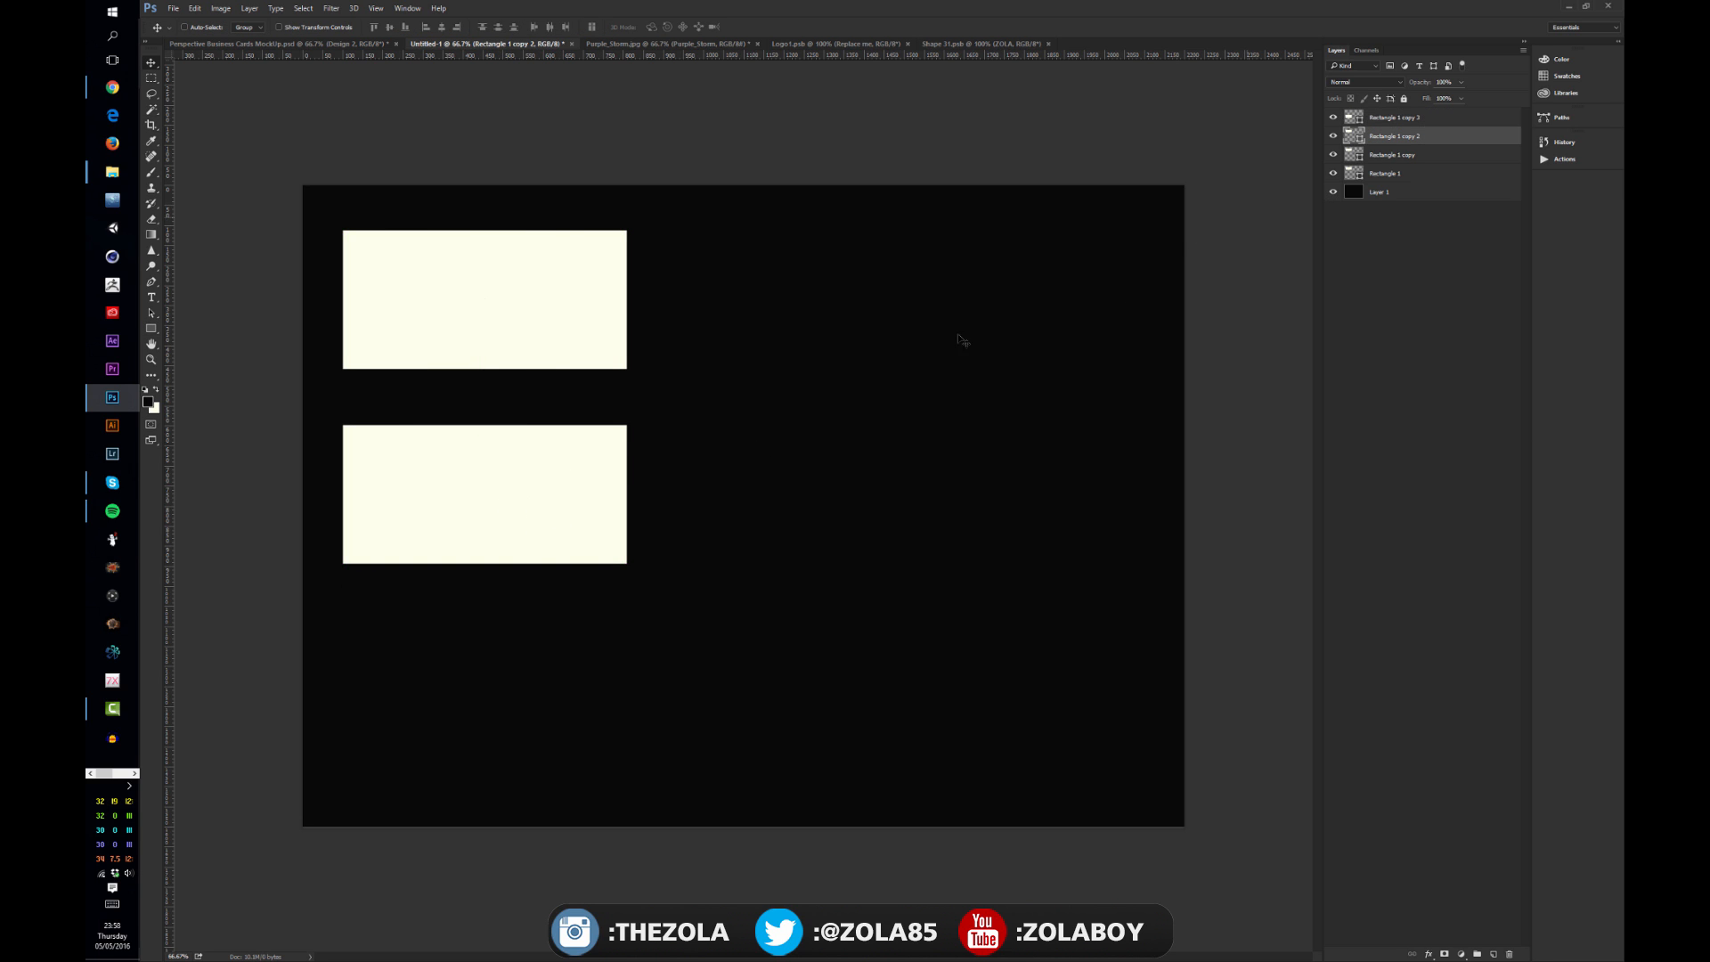
pyautogui.moveTo(493, 371); pyautogui.dragTo(553, 713)
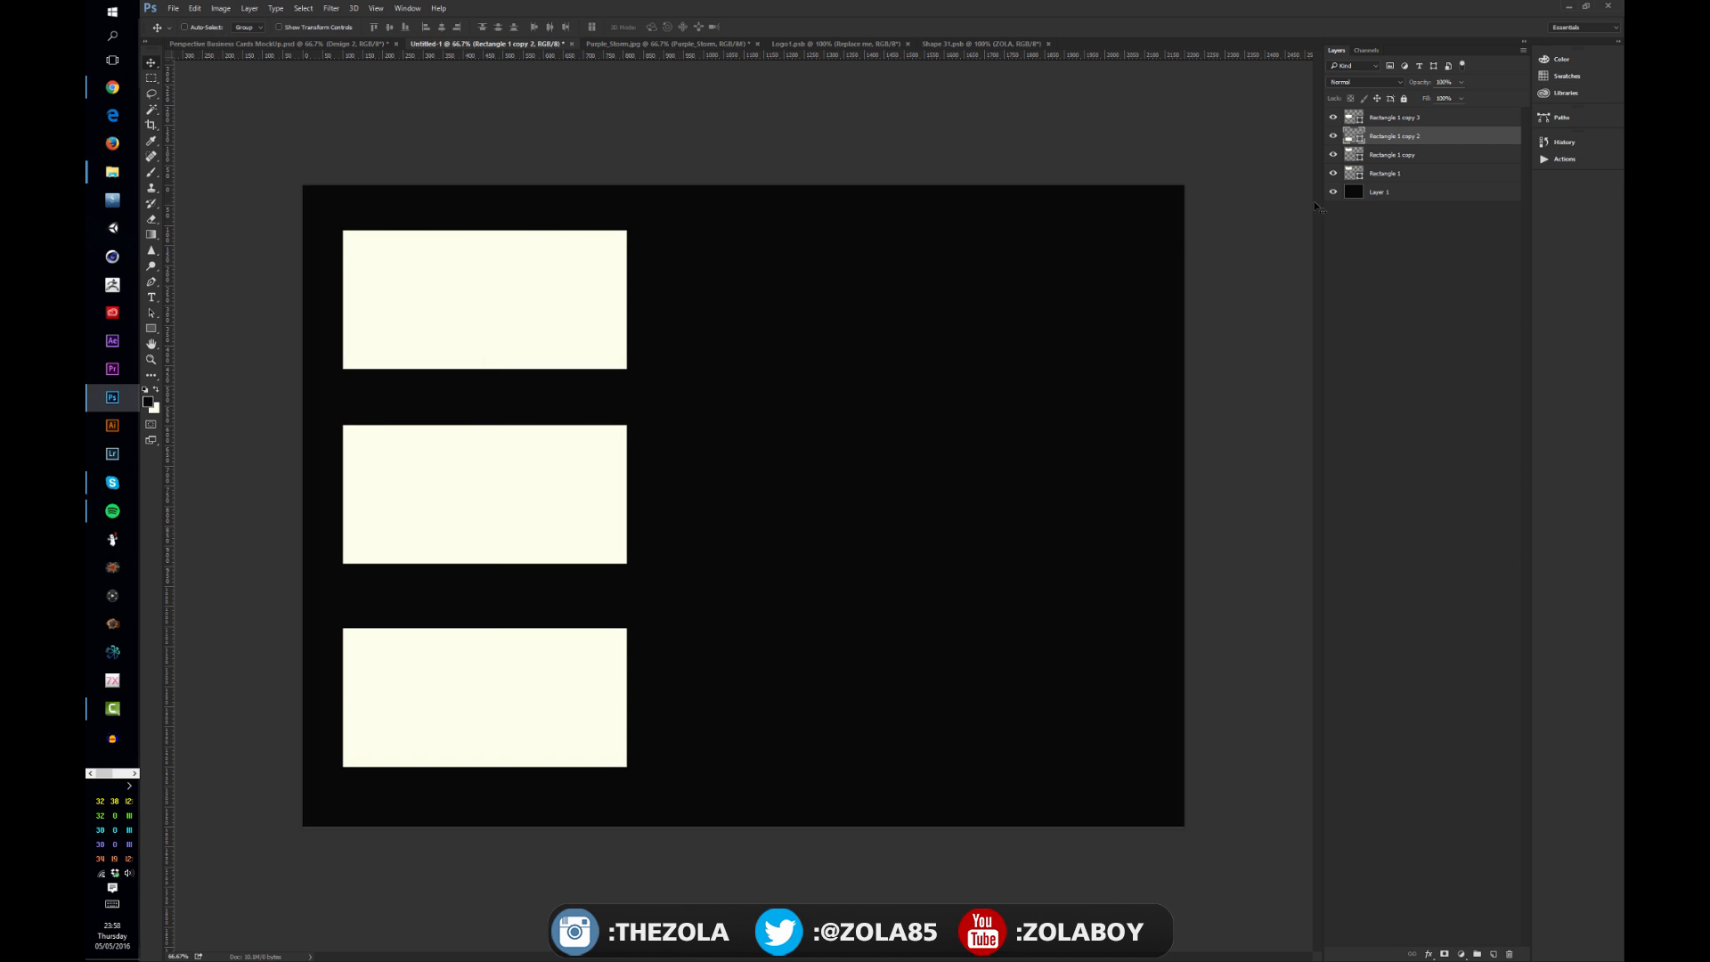
pyautogui.hotkey('alt', '[')
pyautogui.hotkey('ctrl', 'e')
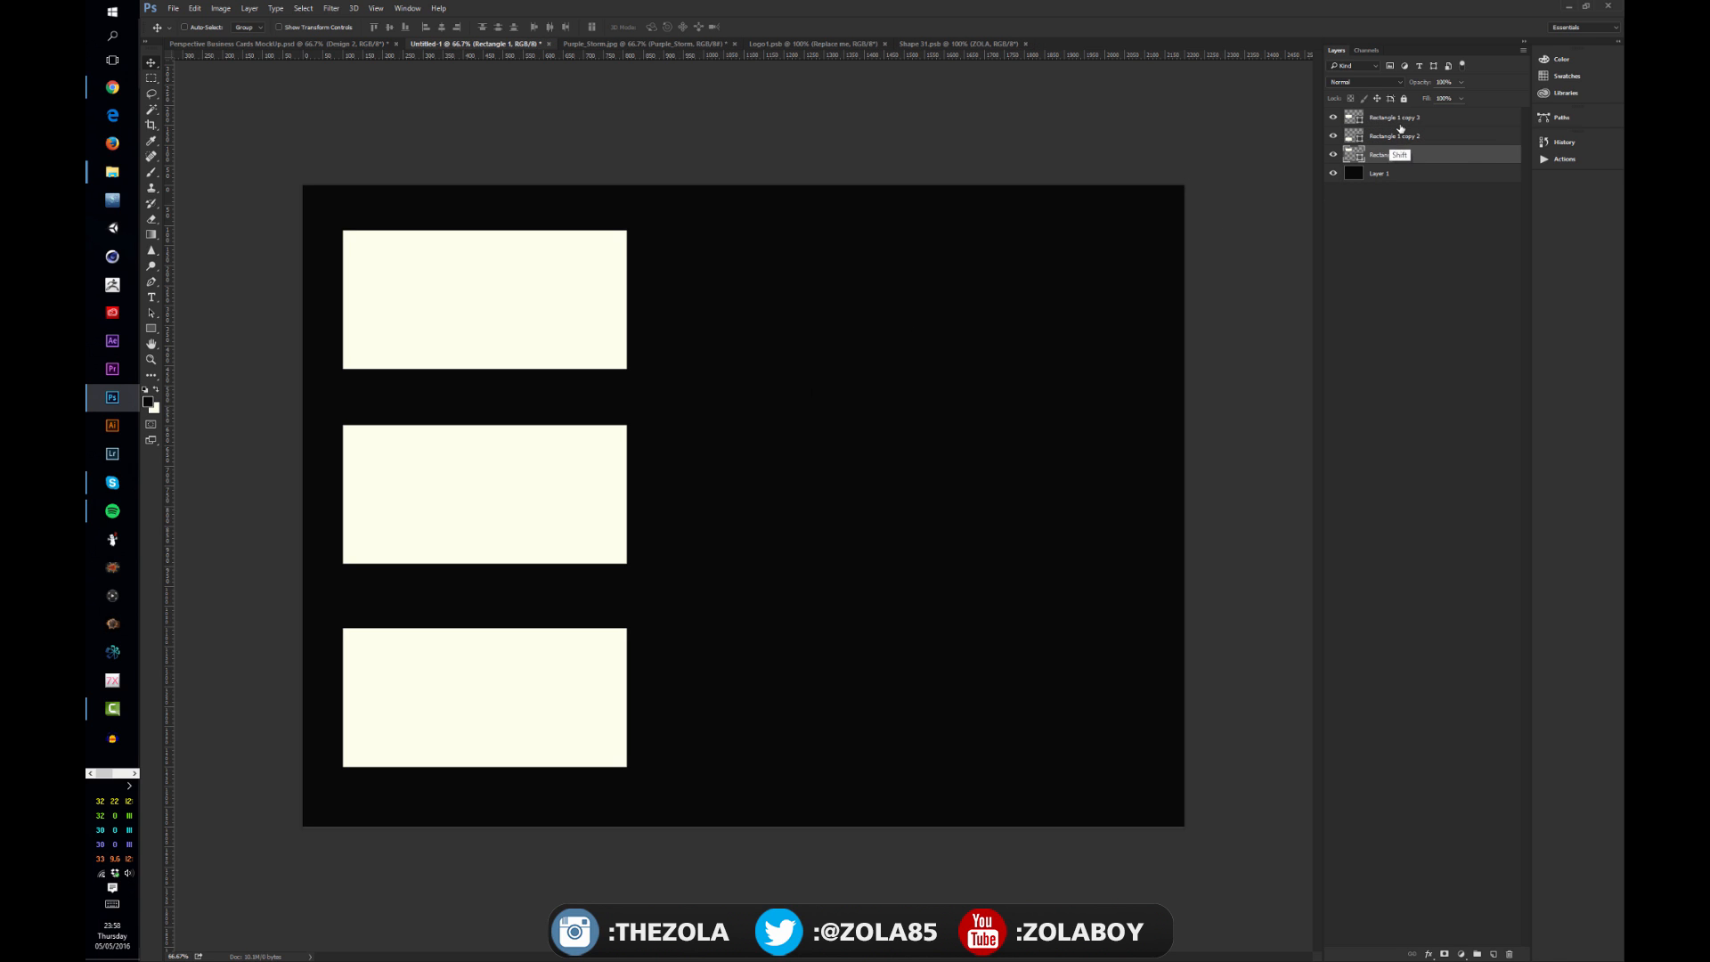
# Step: Duplicate the column of cards and move the copies to the right to form a second column
pyautogui.keyDown('shift'); pyautogui.click(1399, 119); pyautogui.keyUp('shift')
pyautogui.hotkey('ctrl', 'j')
pyautogui.moveTo(431, 538); pyautogui.dragTo(839, 561)
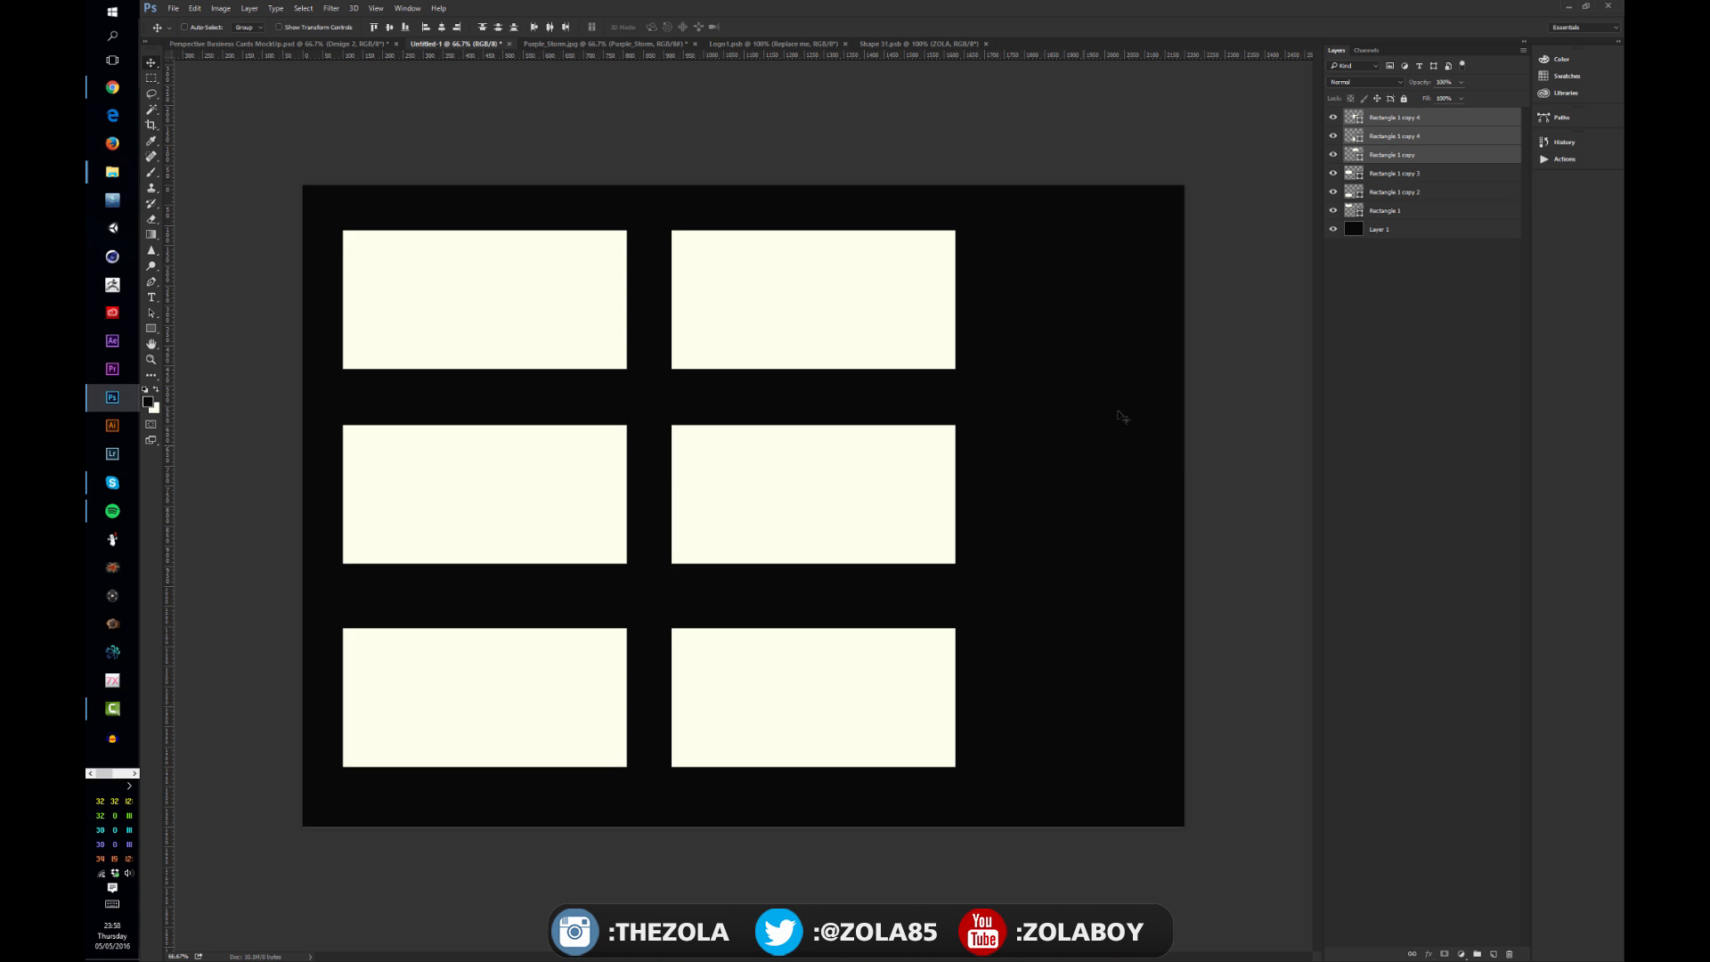
# Step: Crop the canvas tighter around the six-card grid
pyautogui.press('c')
pyautogui.moveTo(1007, 169); pyautogui.dragTo(92, 931)
pyautogui.press('Return')
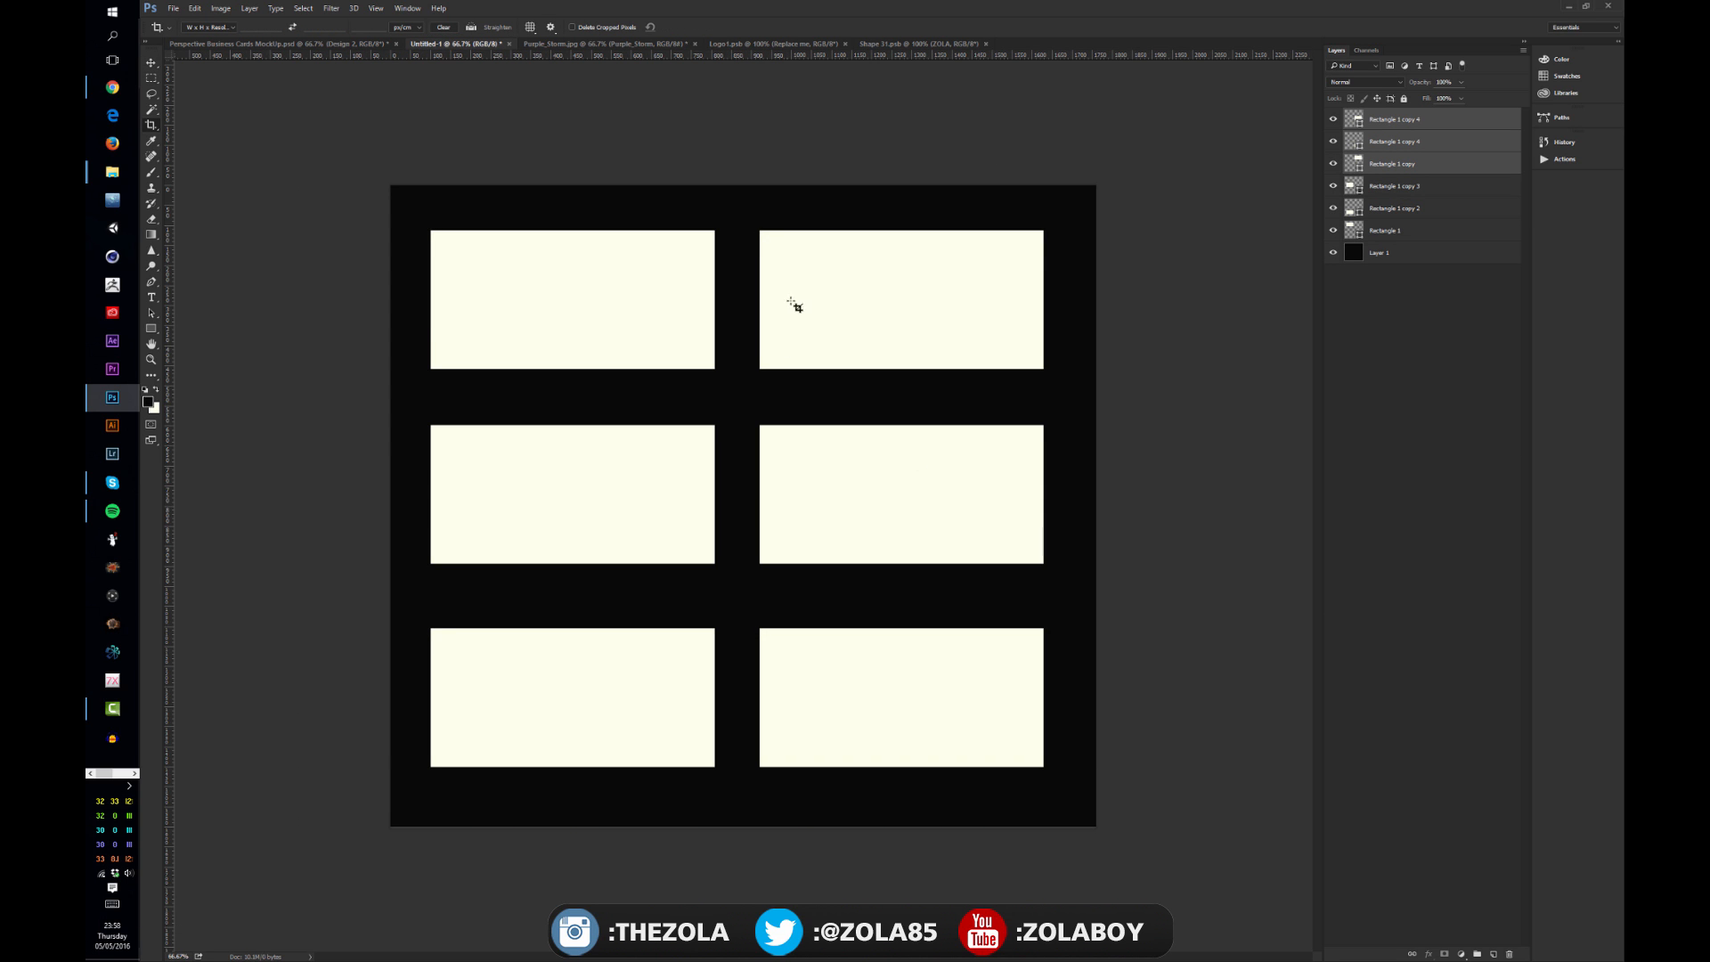
# Step: Add a new empty layer at the top of the layer stack
pyautogui.press('v')
pyautogui.click(1421, 362)
pyautogui.click(1417, 121)
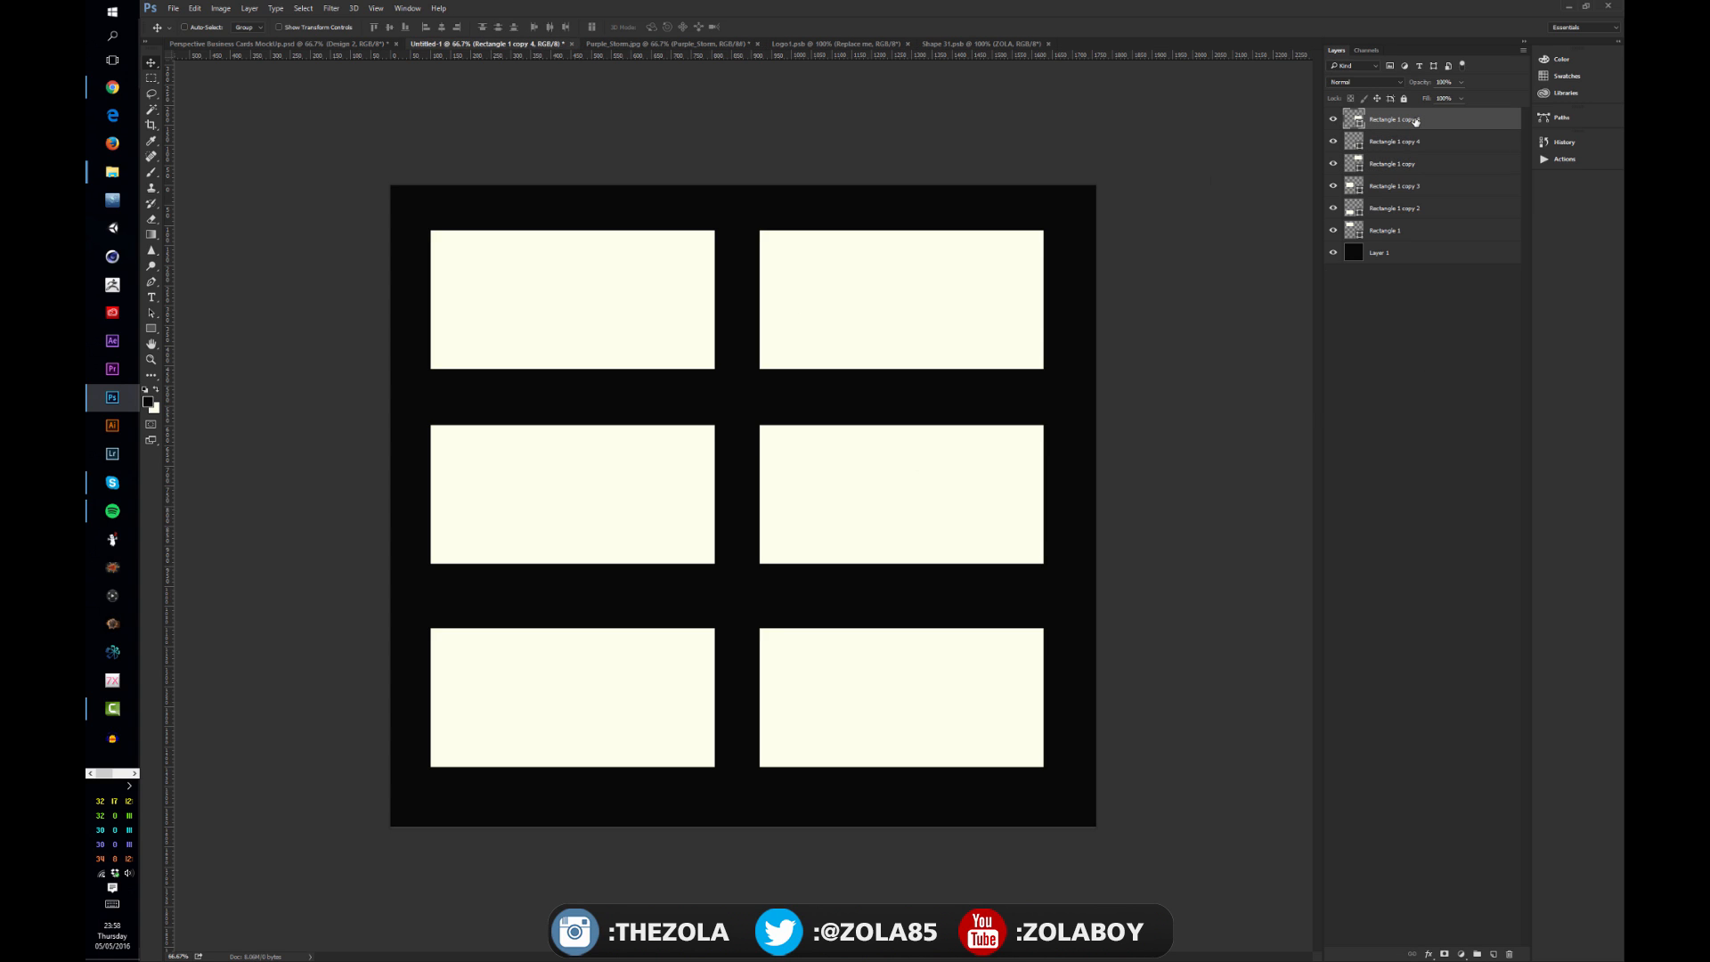
pyautogui.click(1494, 954)
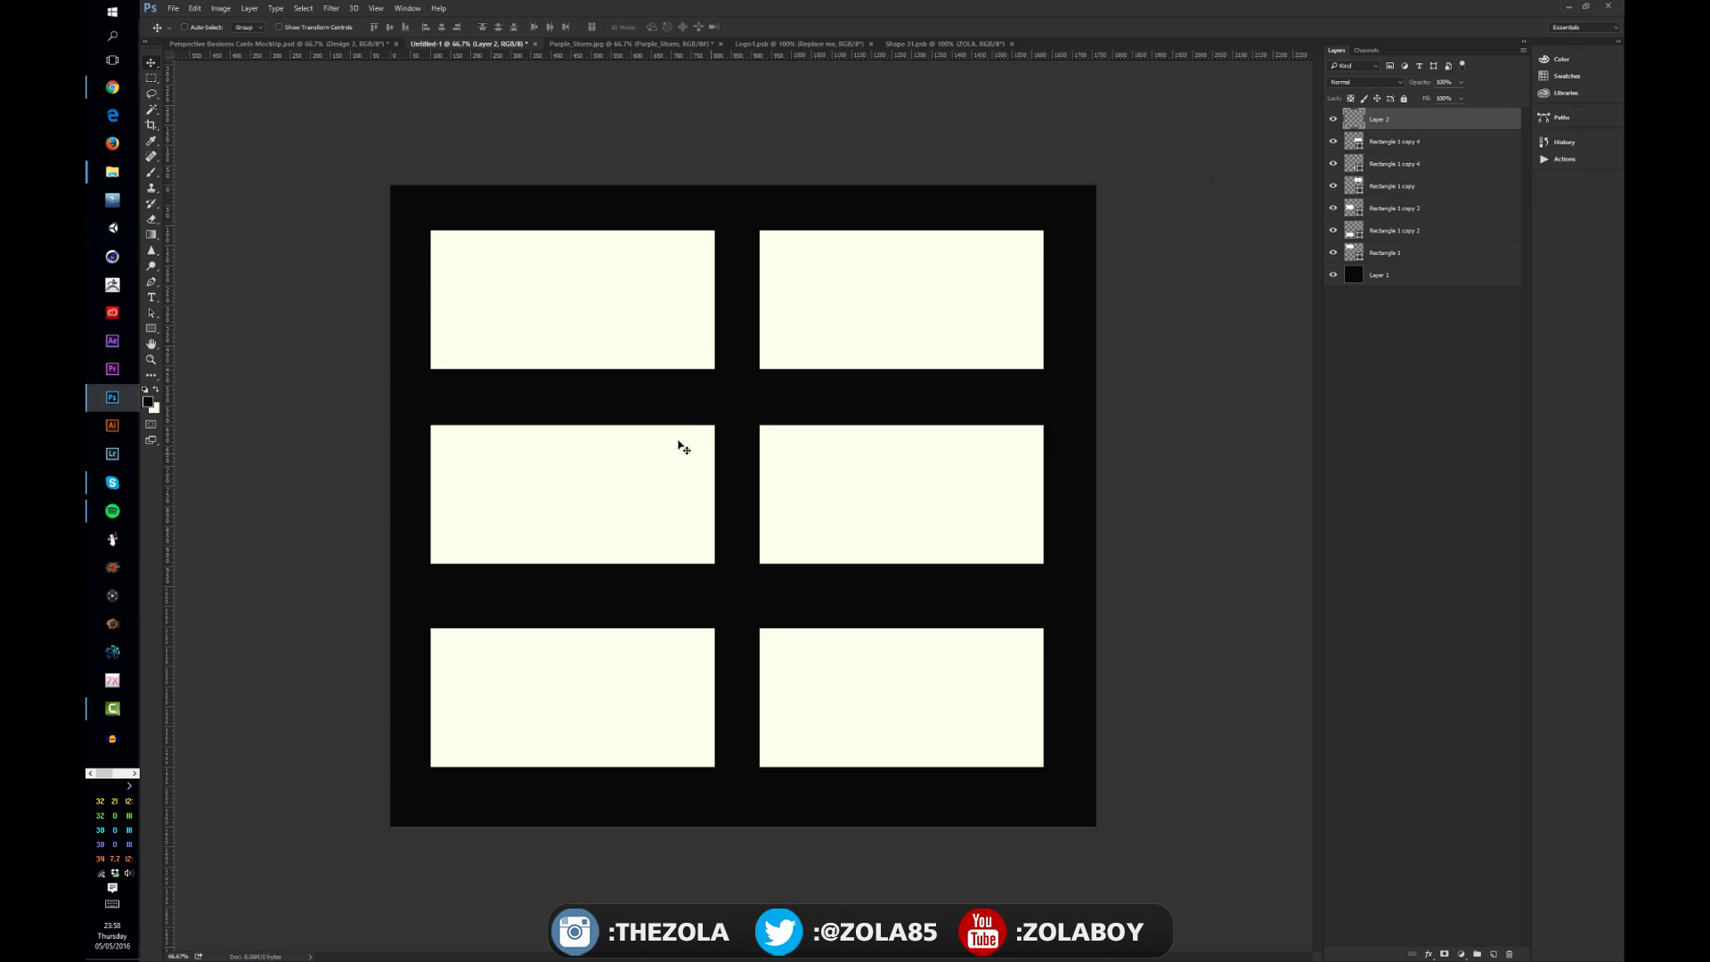
# Step: Type "JAMES" and "IMPOSSIBLE BRIEF" on two lines and center the text on the top-left card
pyautogui.click(151, 297)
pyautogui.click(463, 272)
pyautogui.write('JAMES')
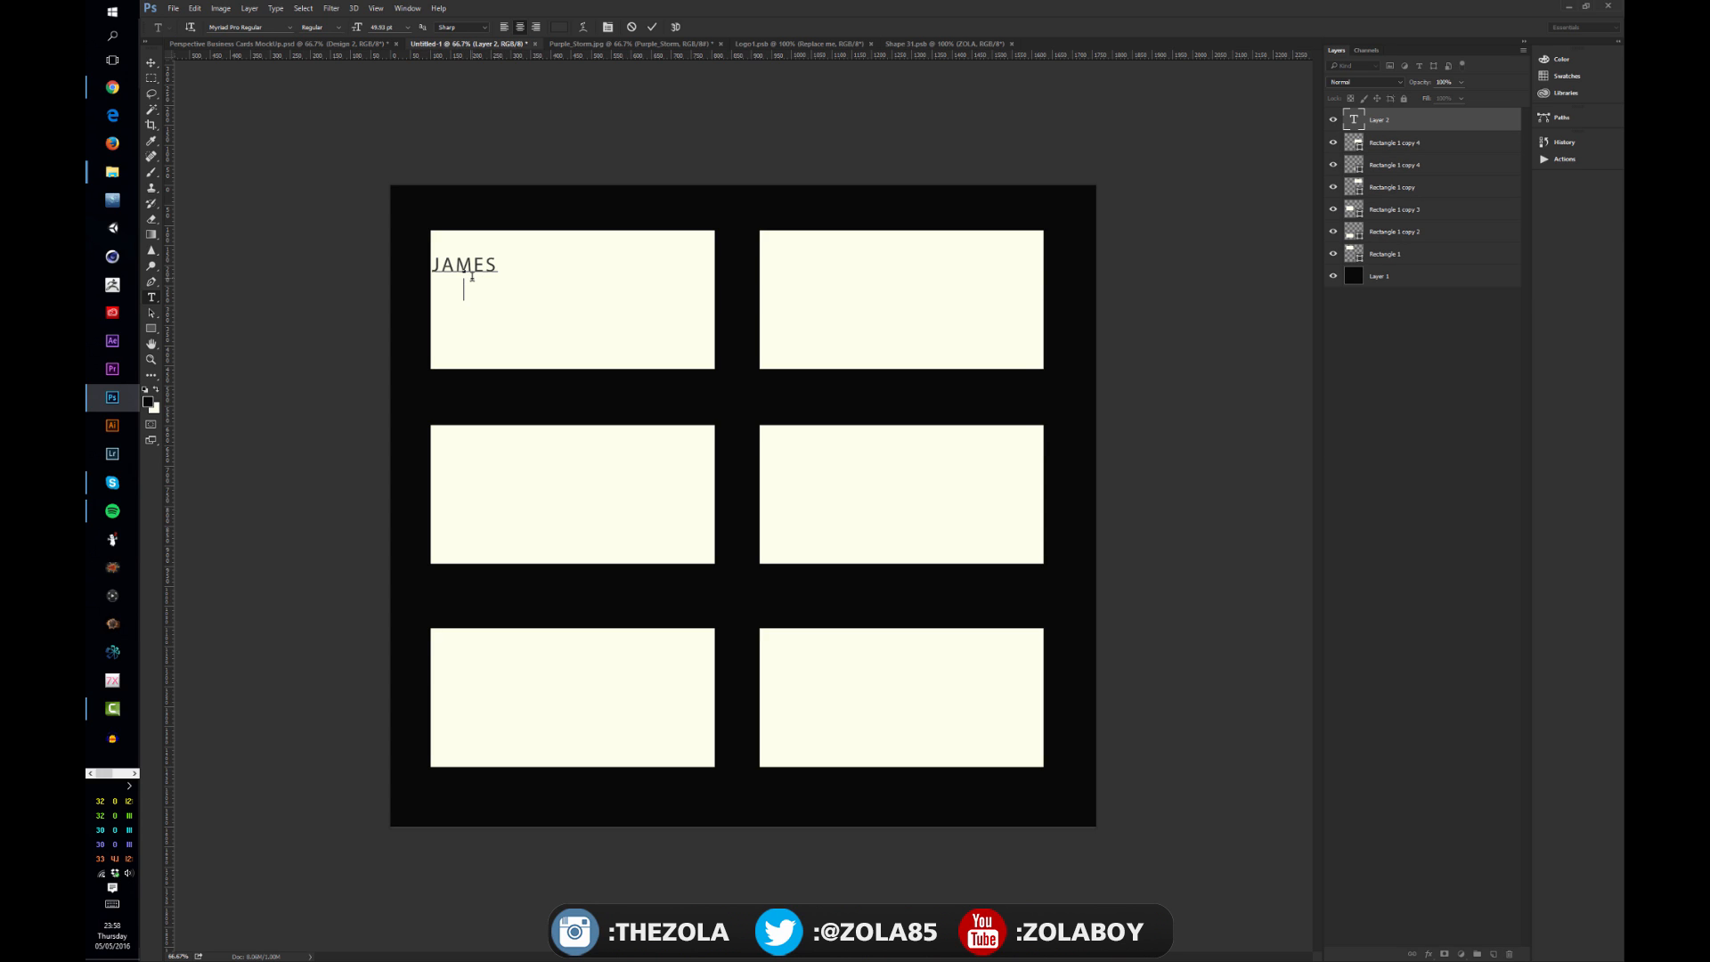
pyautogui.write('II')
pyautogui.write('MPOST')
pyautogui.press('BackSpace')
pyautogui.write('SIBLE B')
pyautogui.write('RIEF')
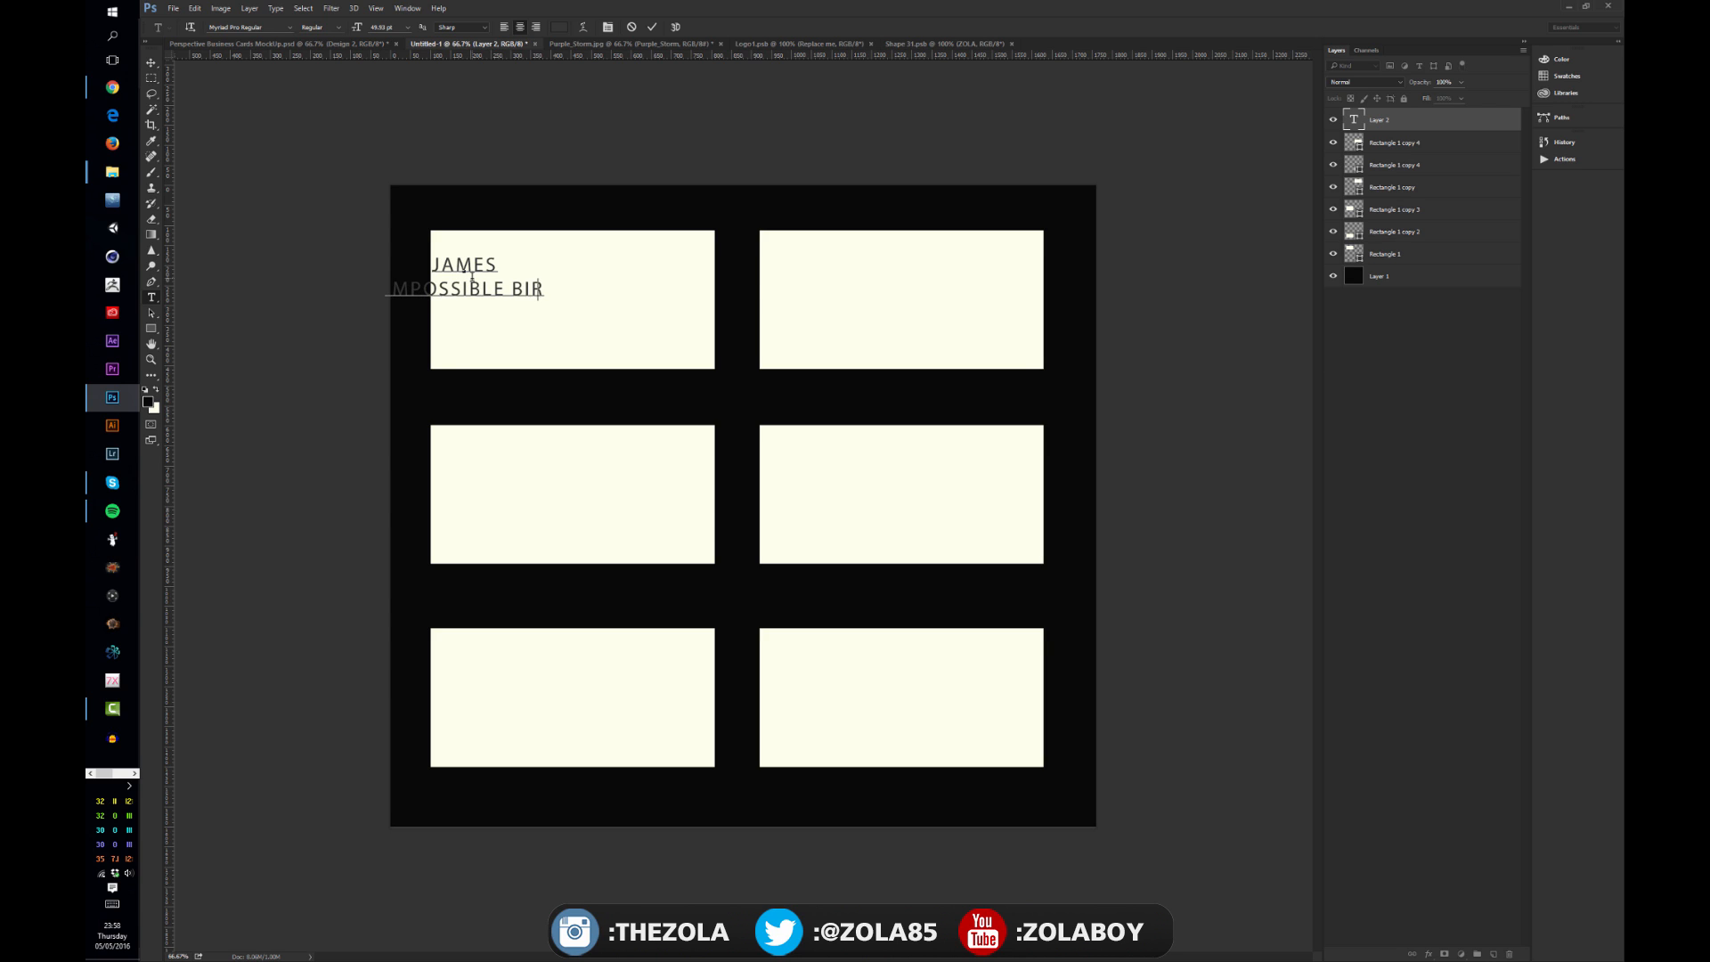
pyautogui.click(150, 62)
pyautogui.moveTo(523, 291); pyautogui.dragTo(645, 298)
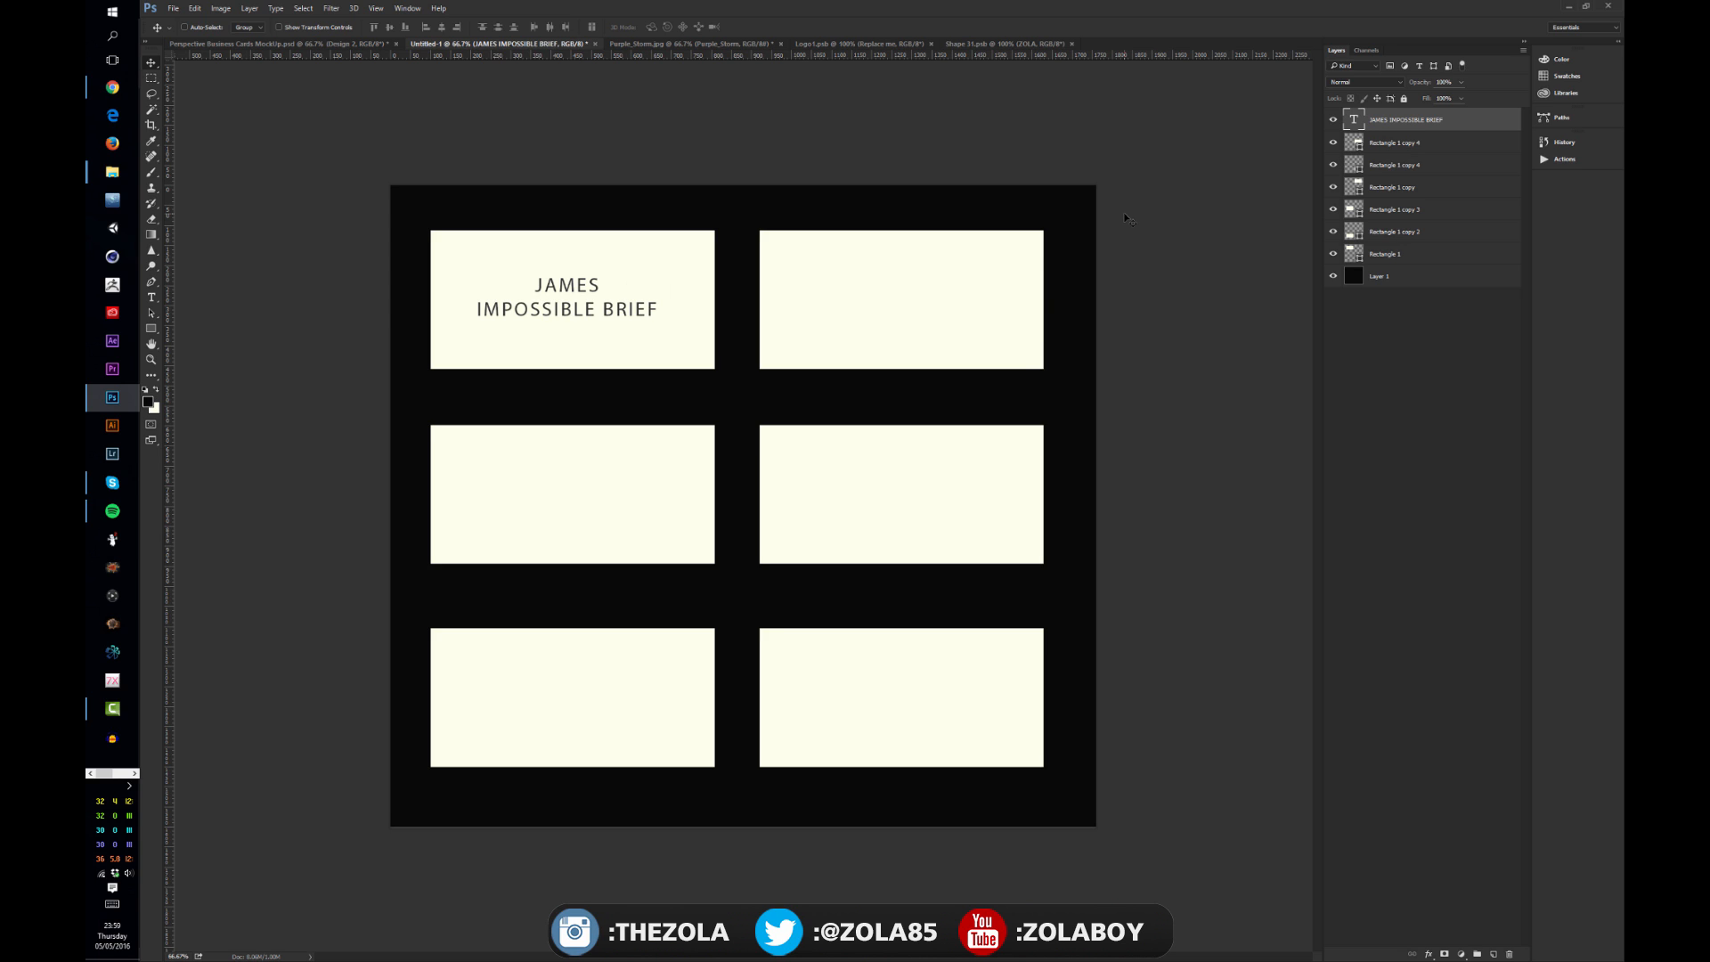
# Step: Convert the text layer to a smart object and open its contents
pyautogui.rightClick(1450, 119)
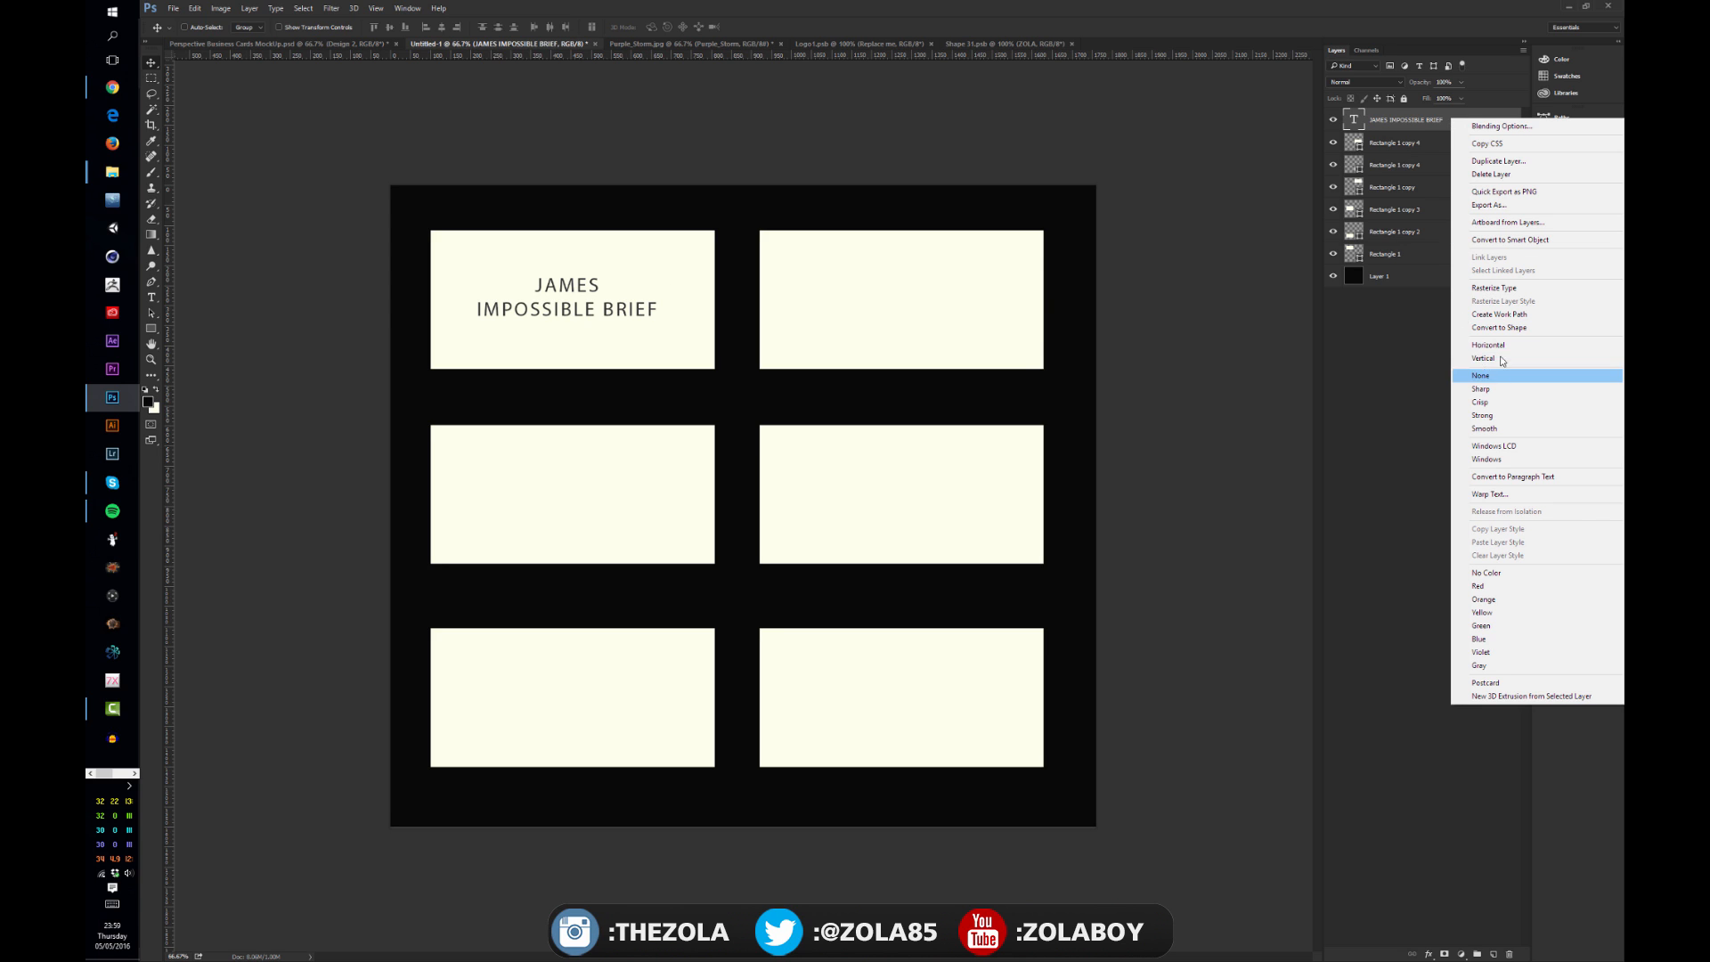
pyautogui.click(1516, 246)
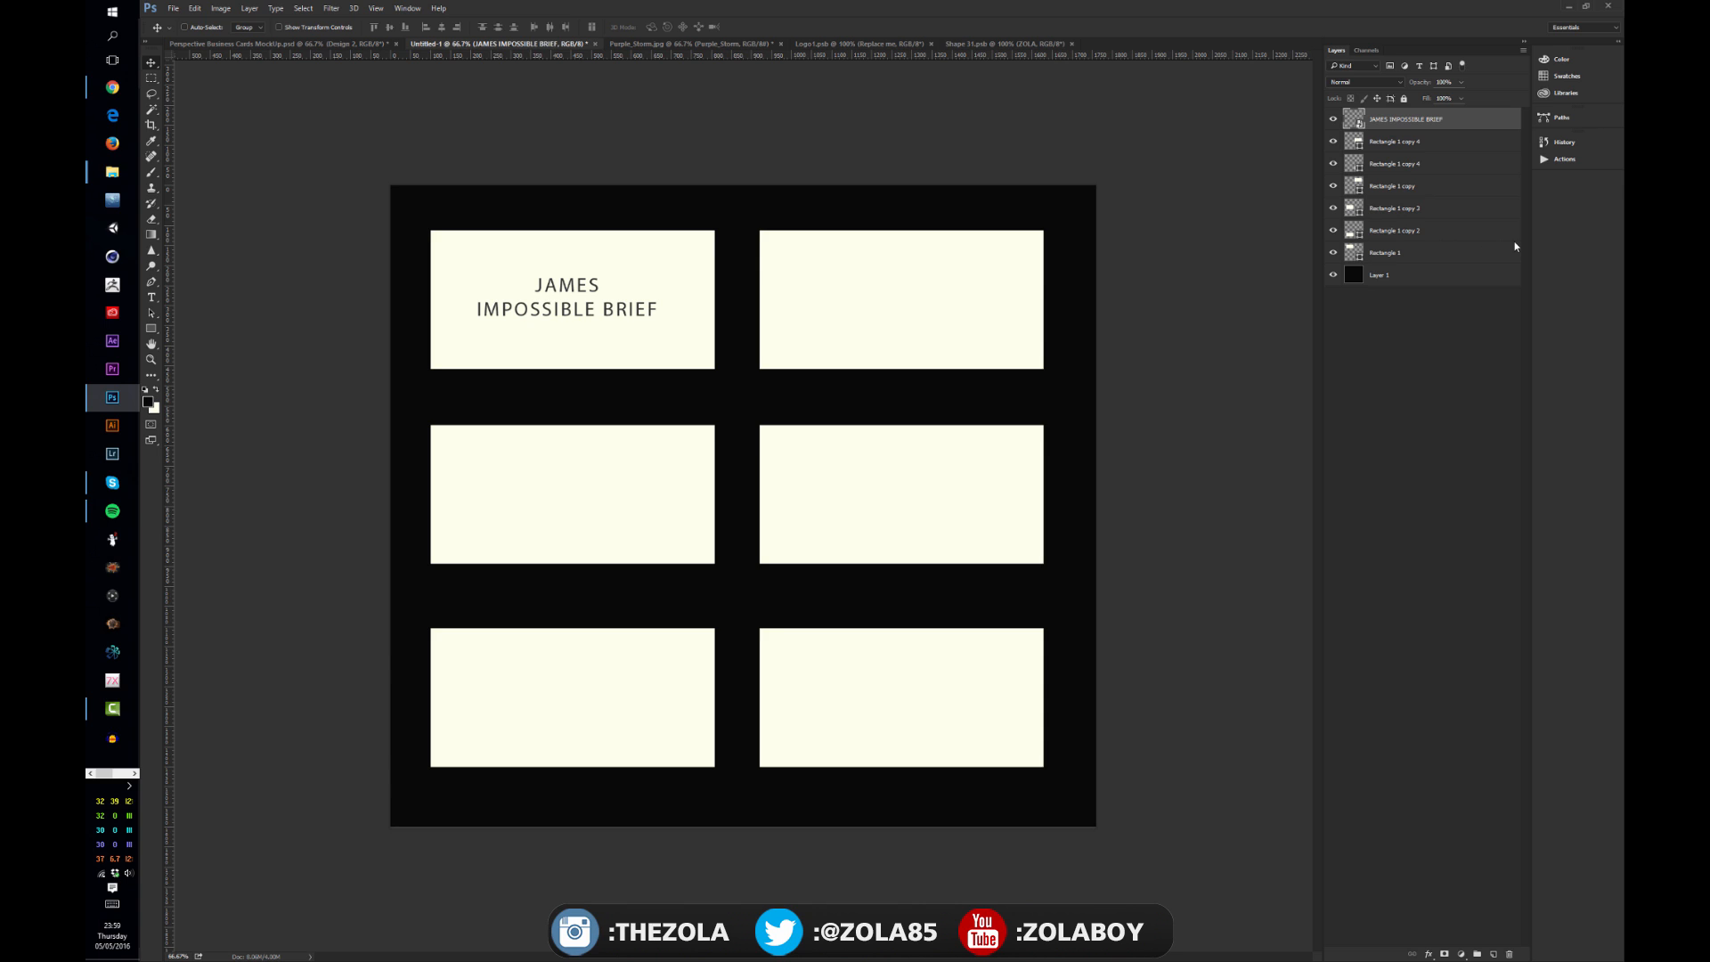
pyautogui.doubleClick(1416, 119)
pyautogui.doubleClick(1352, 119)
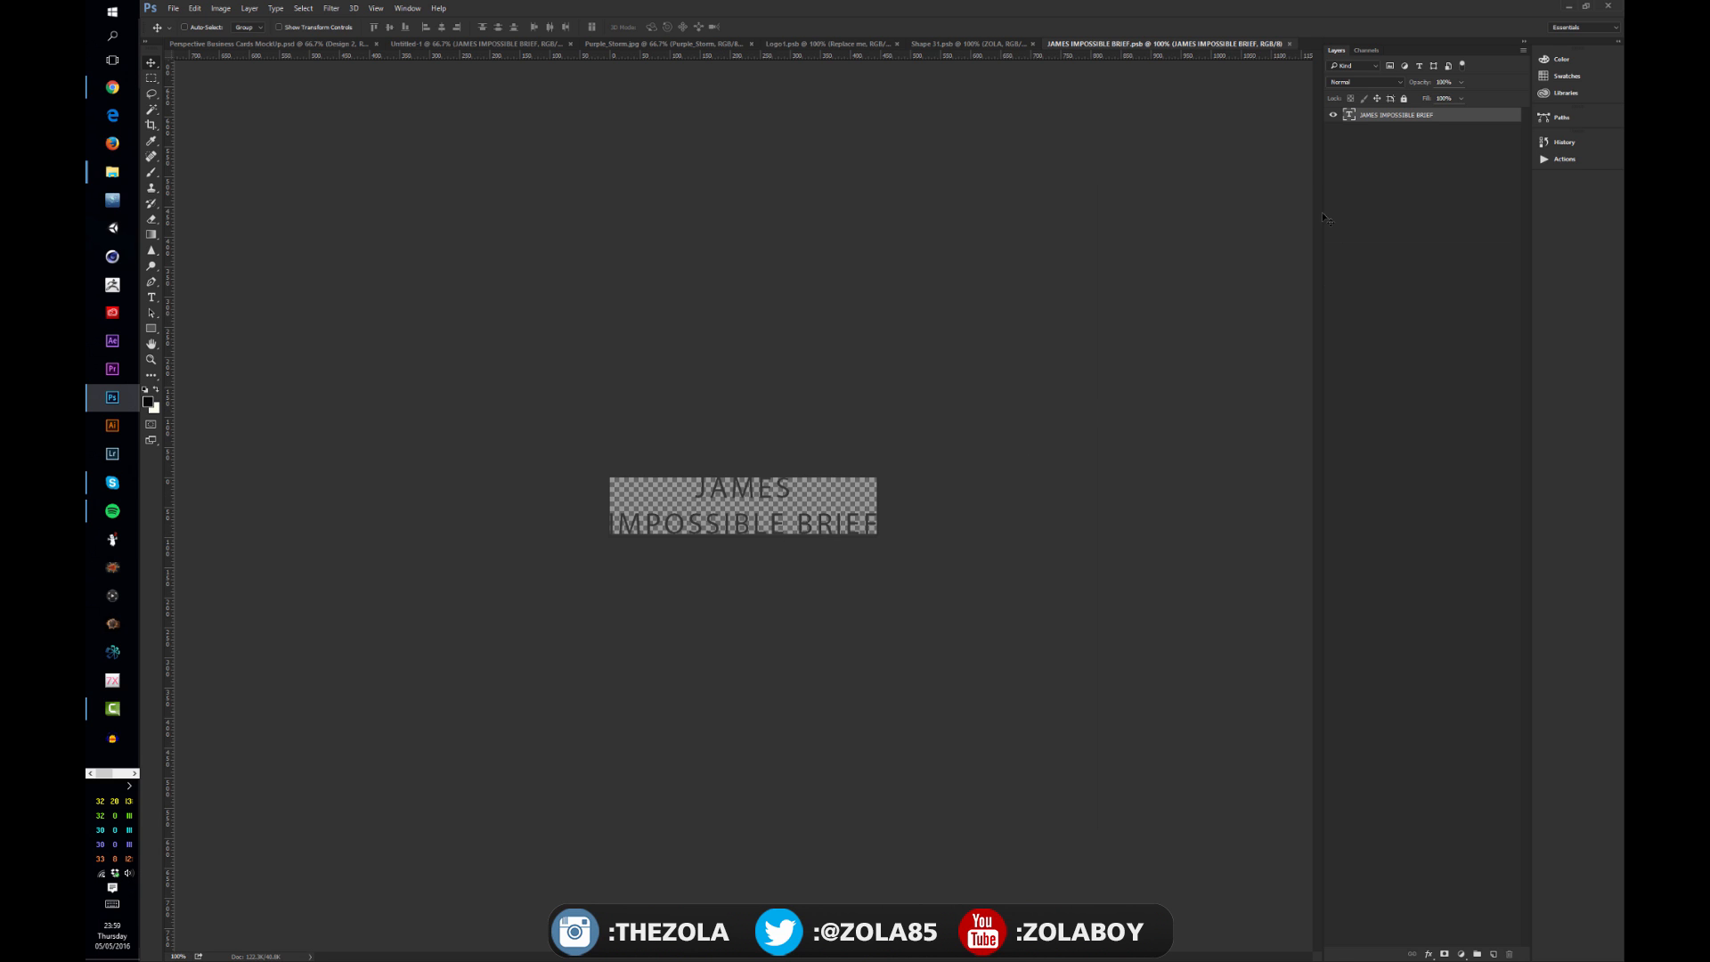
# Step: Back in the card layout, duplicate the text smart object onto the top-right, middle-right and middle-left cards
pyautogui.click(242, 44)
pyautogui.click(529, 44)
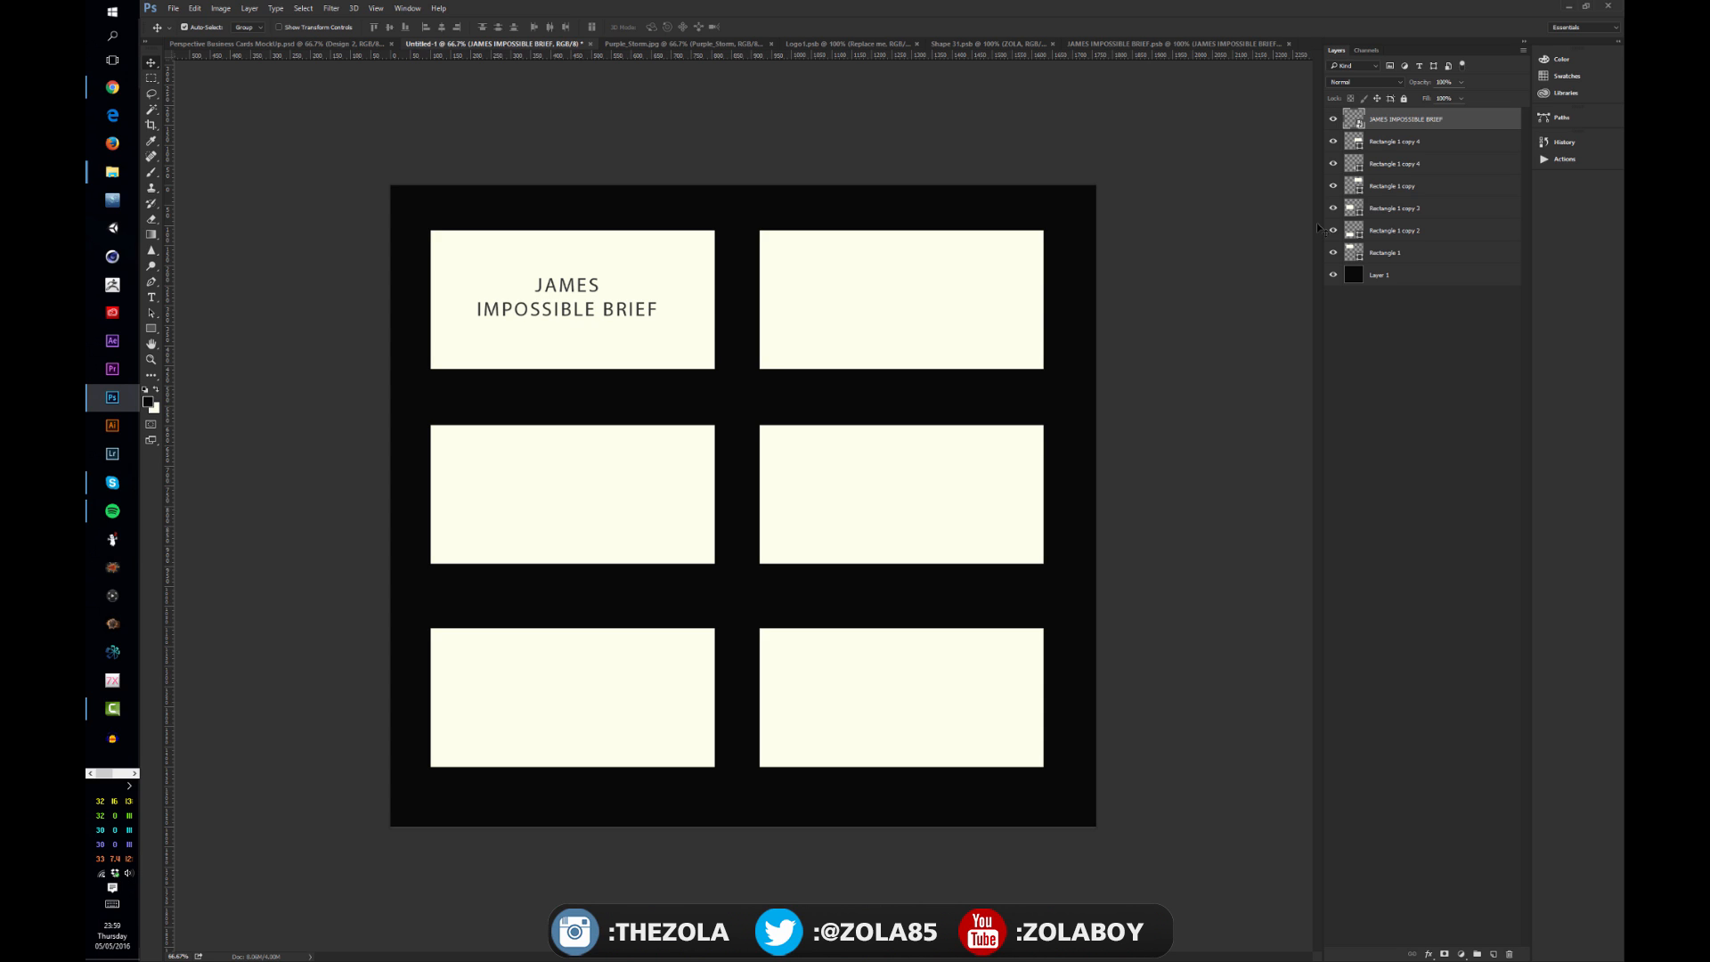
pyautogui.hotkey('ctrl', 'j')
pyautogui.moveTo(533, 399); pyautogui.dragTo(976, 569)
pyautogui.hotkey('ctrl', 'j')
pyautogui.hotkey('ctrl', 'j')
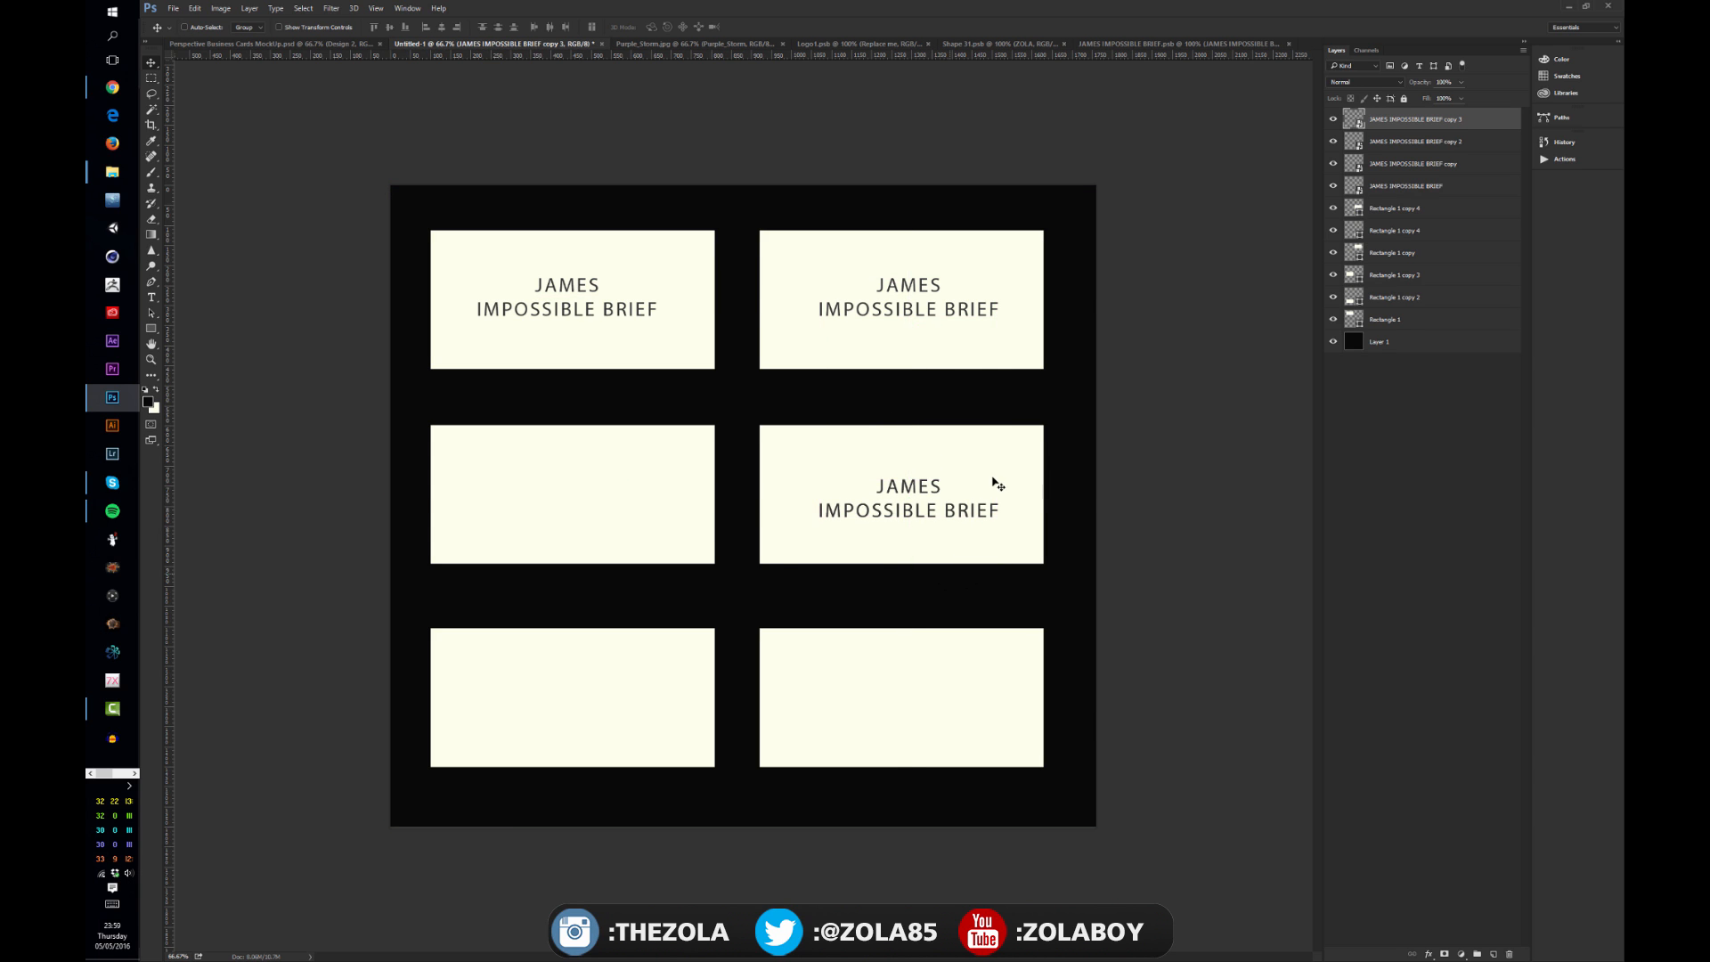
pyautogui.moveTo(1015, 508); pyautogui.dragTo(668, 570)
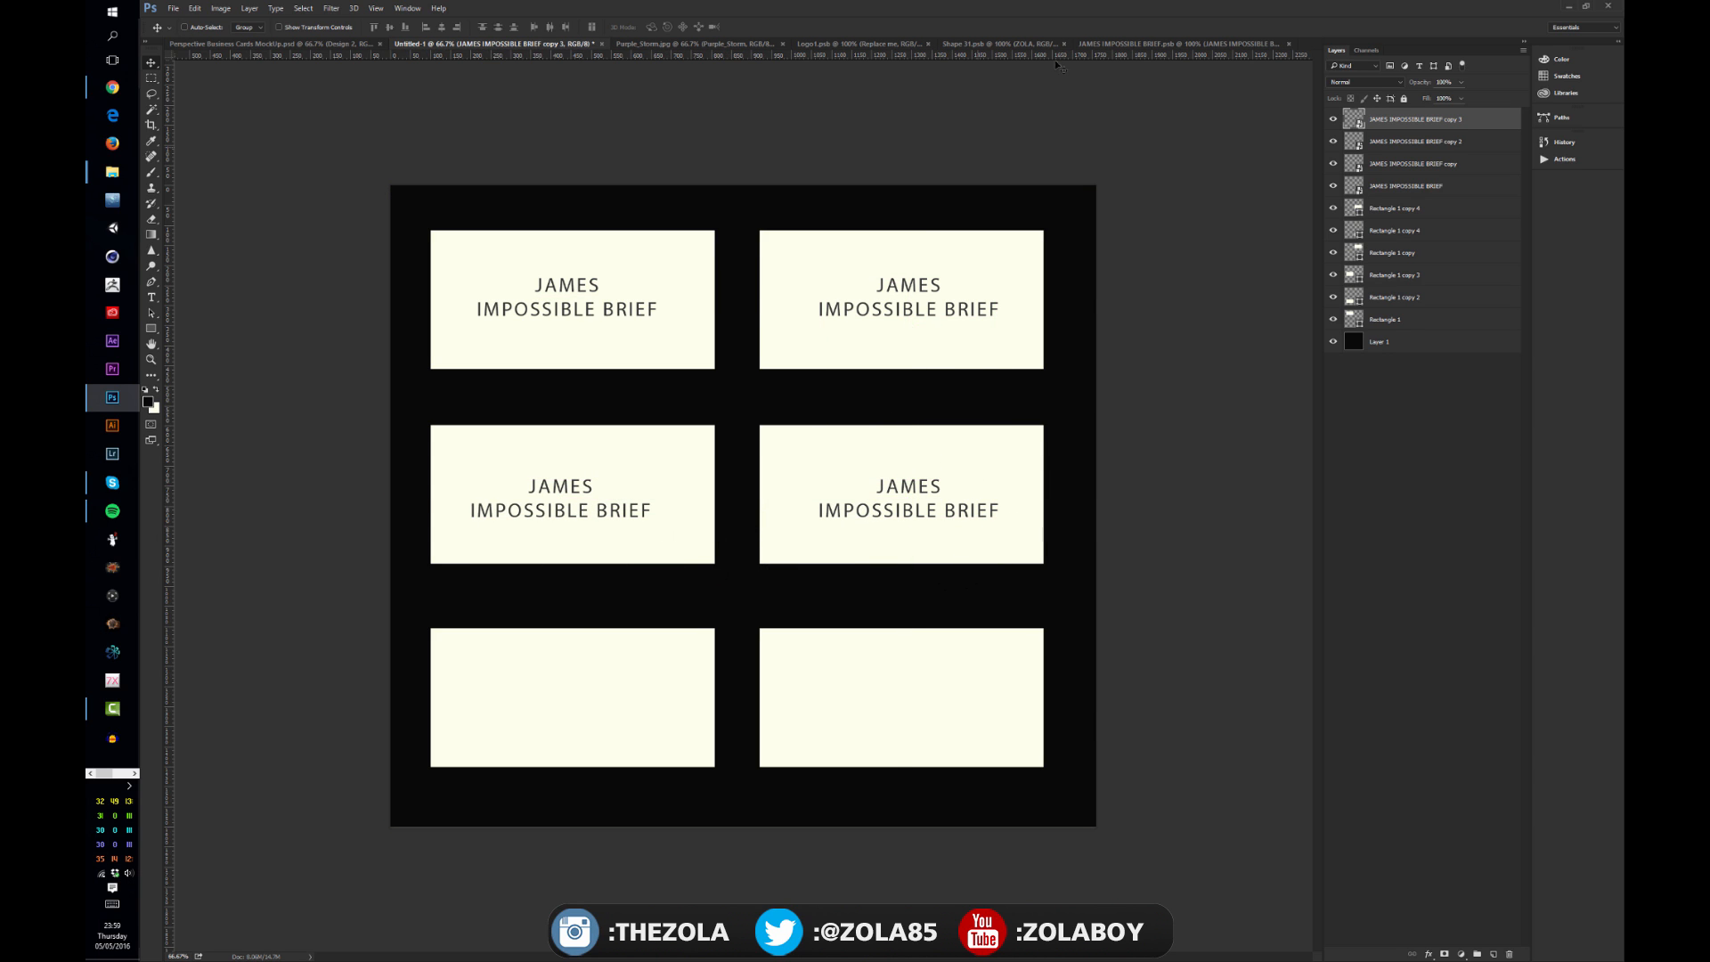
# Step: In the smart object's contents, replace the name JAMES with TONY and save the file
pyautogui.click(1158, 45)
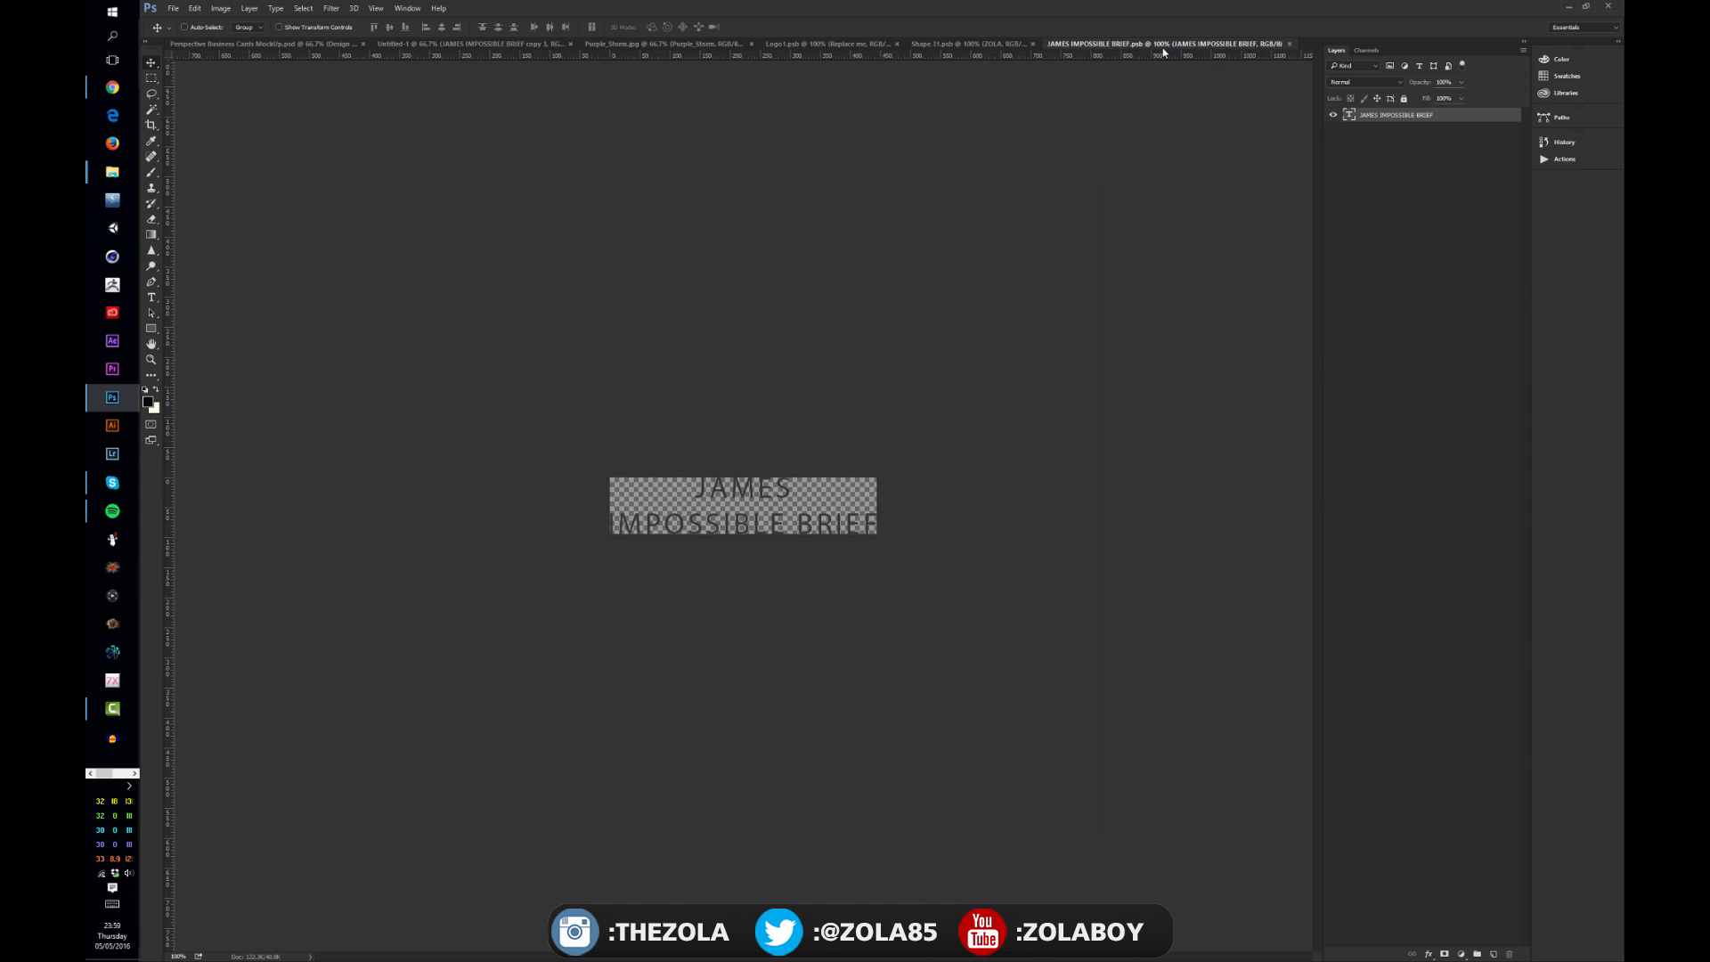
pyautogui.press('t')
pyautogui.doubleClick(744, 490)
pyautogui.write('TONY')
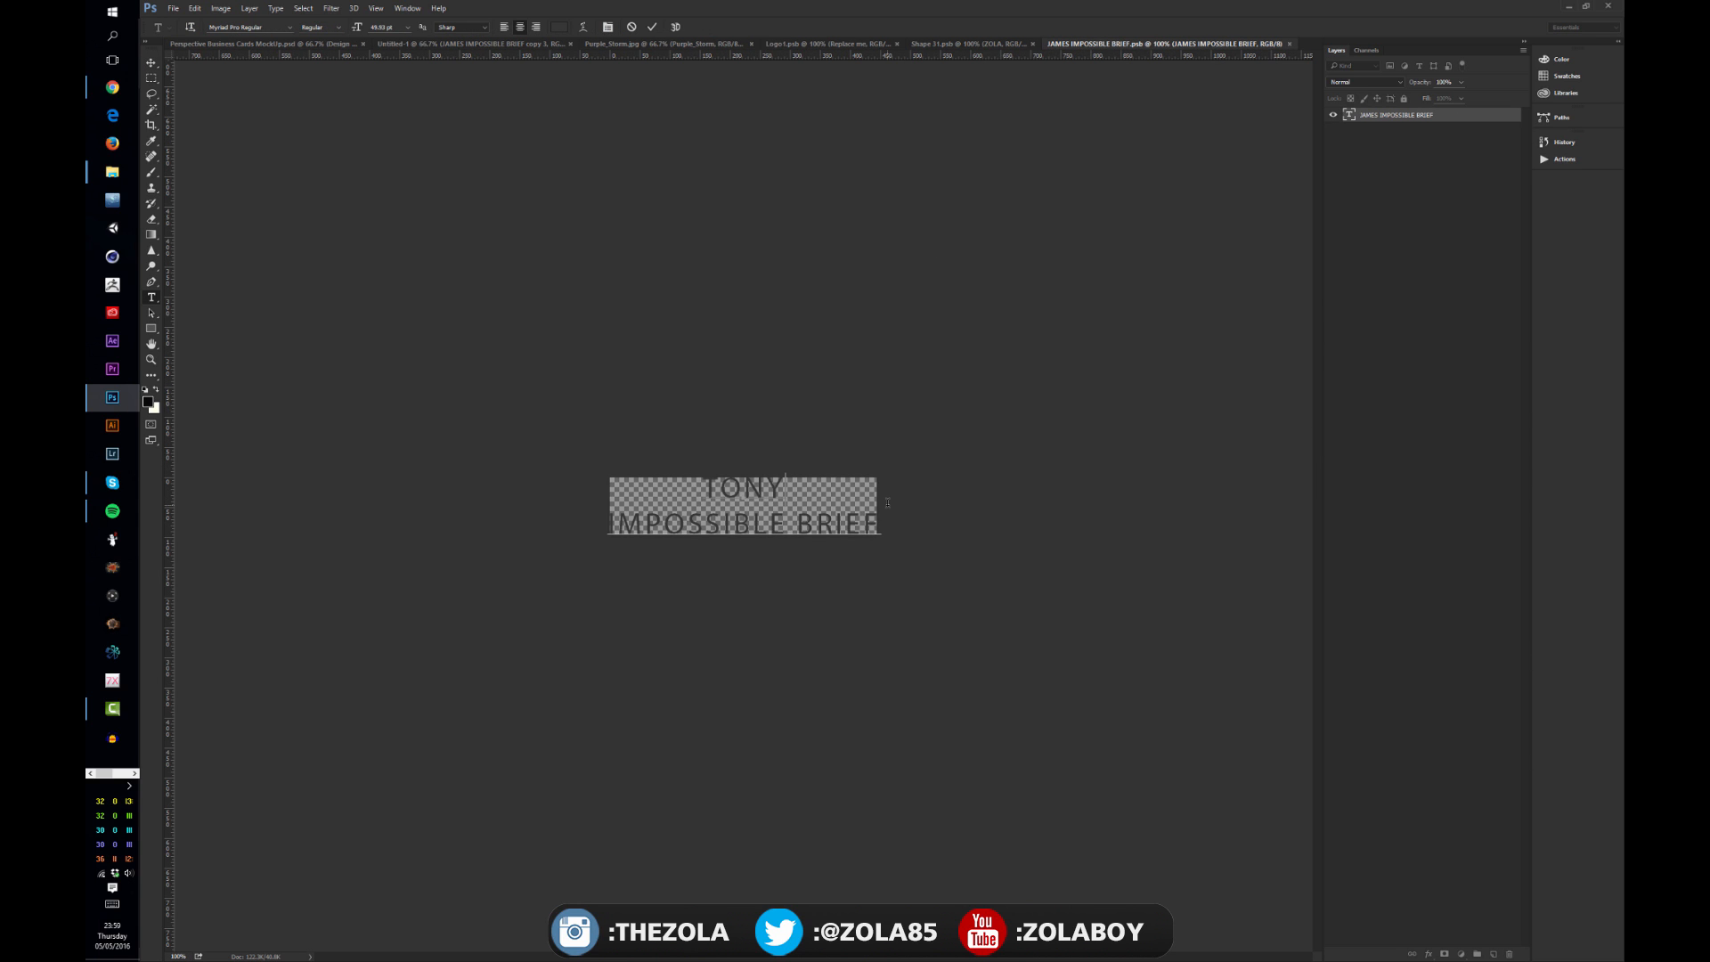
pyautogui.click(150, 60)
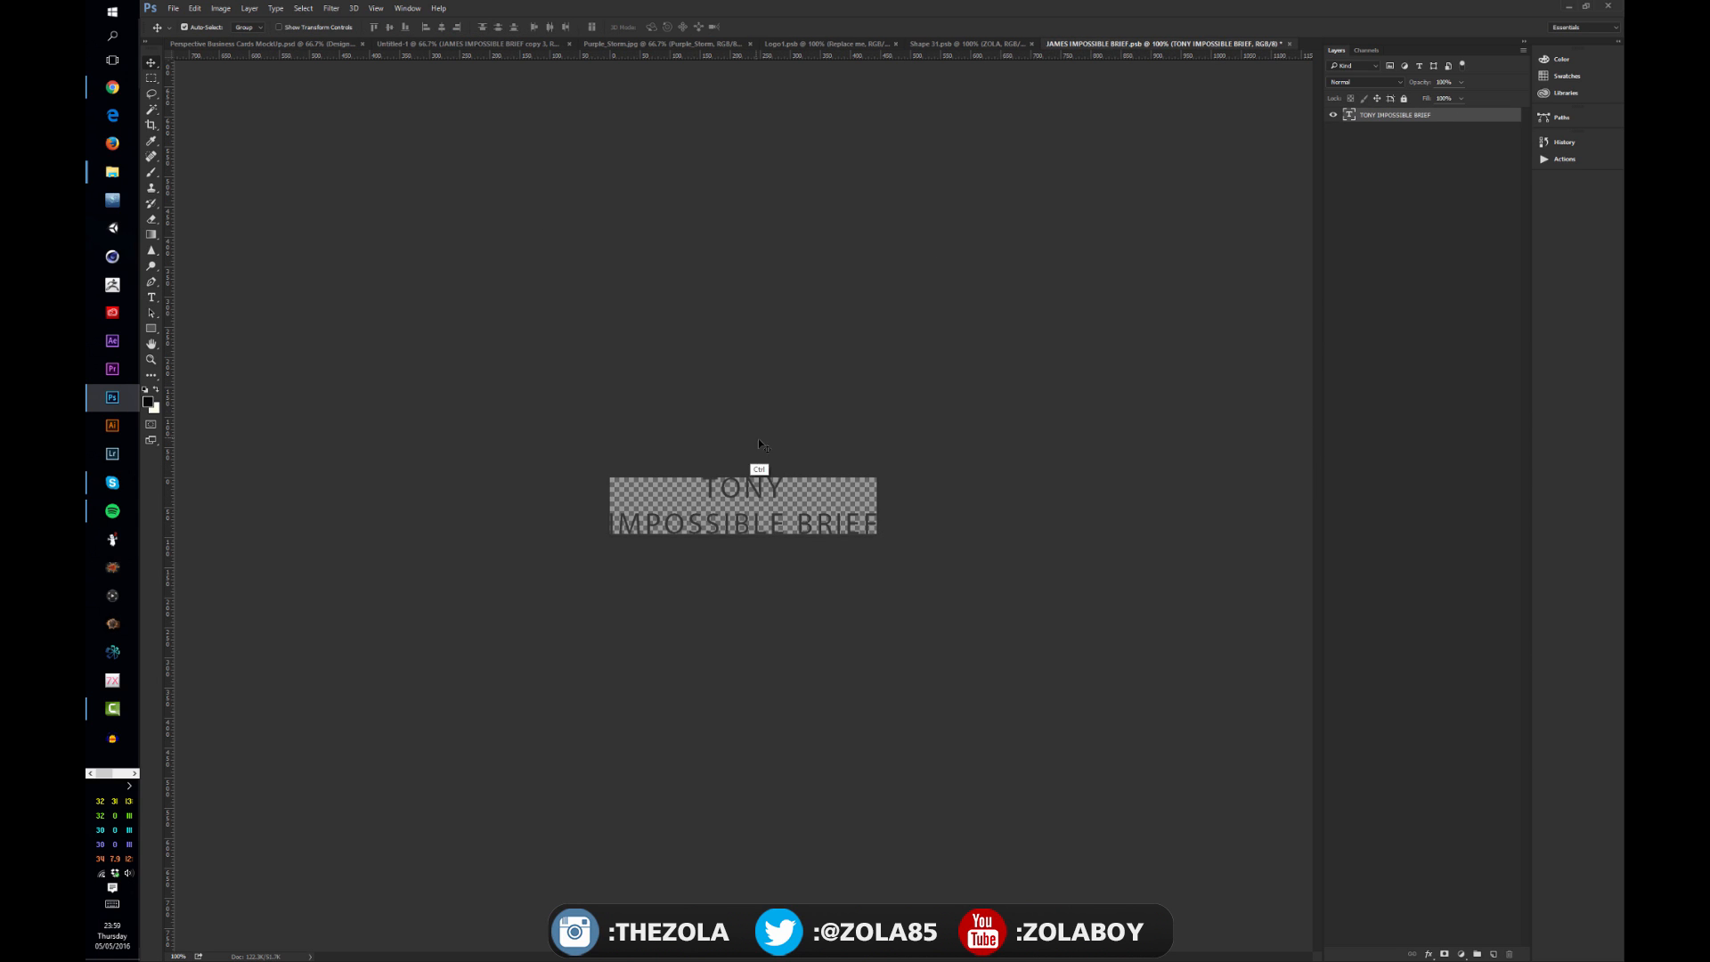
pyautogui.click(172, 8)
pyautogui.click(516, 159)
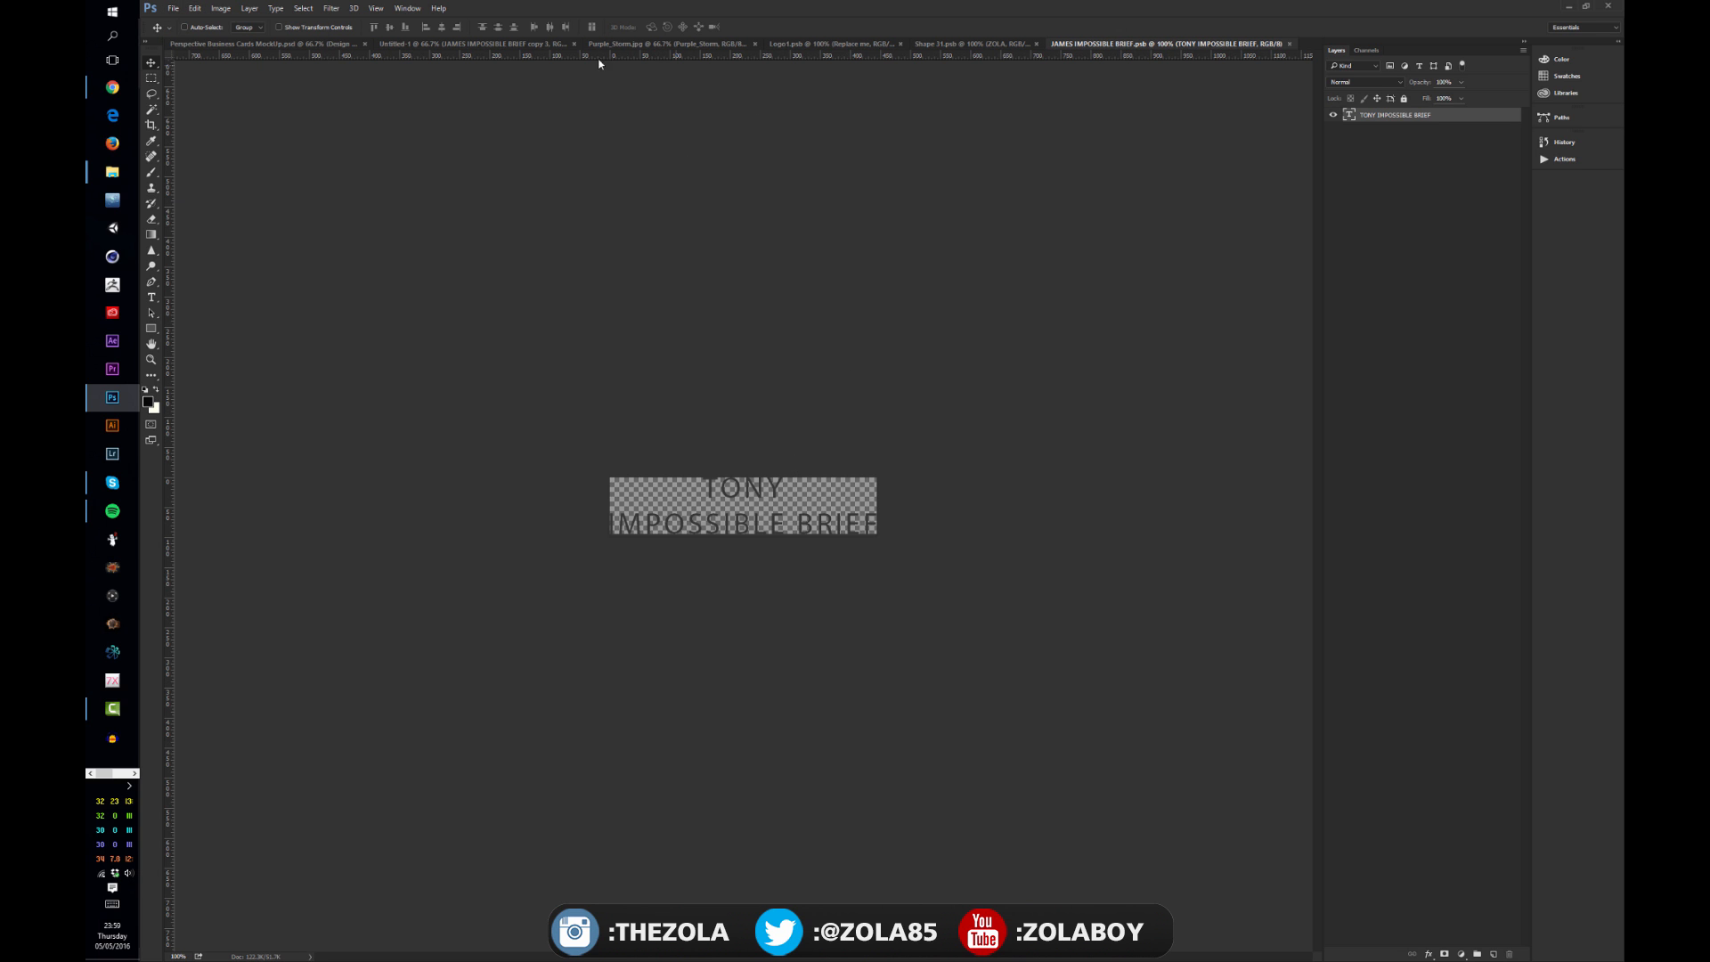
# Step: Return to the card layout document to check the text on all copies
pyautogui.click(980, 46)
pyautogui.click(846, 44)
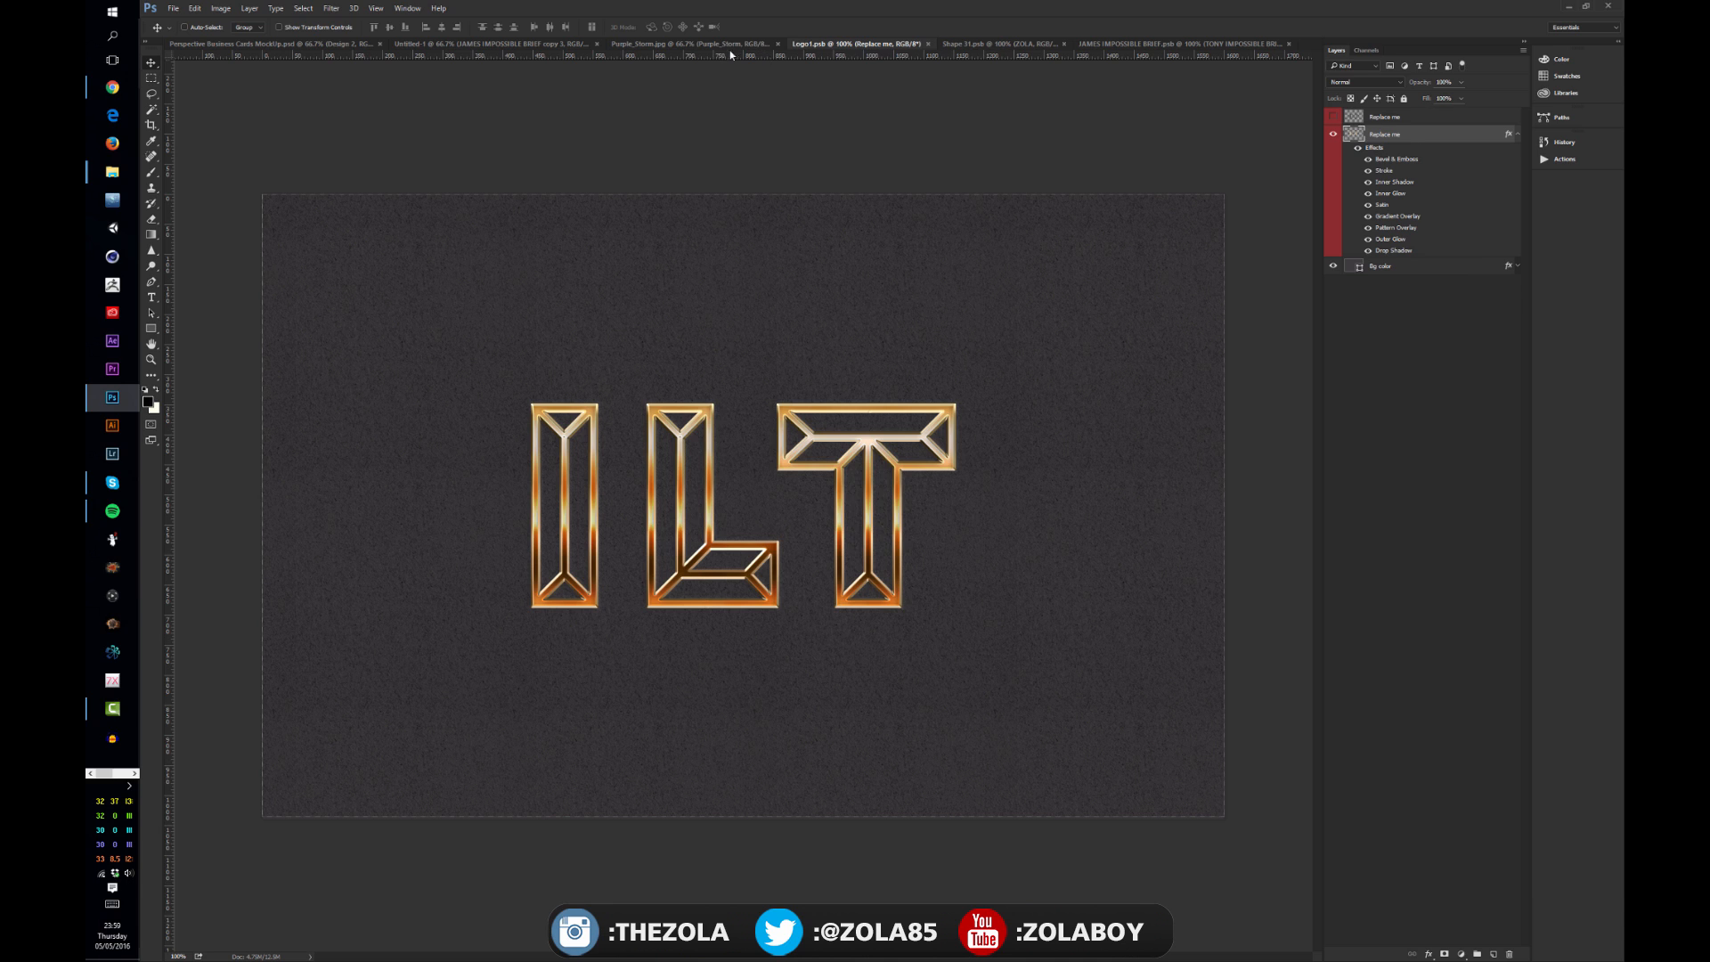
pyautogui.doubleClick(503, 53)
pyautogui.click(852, 162)
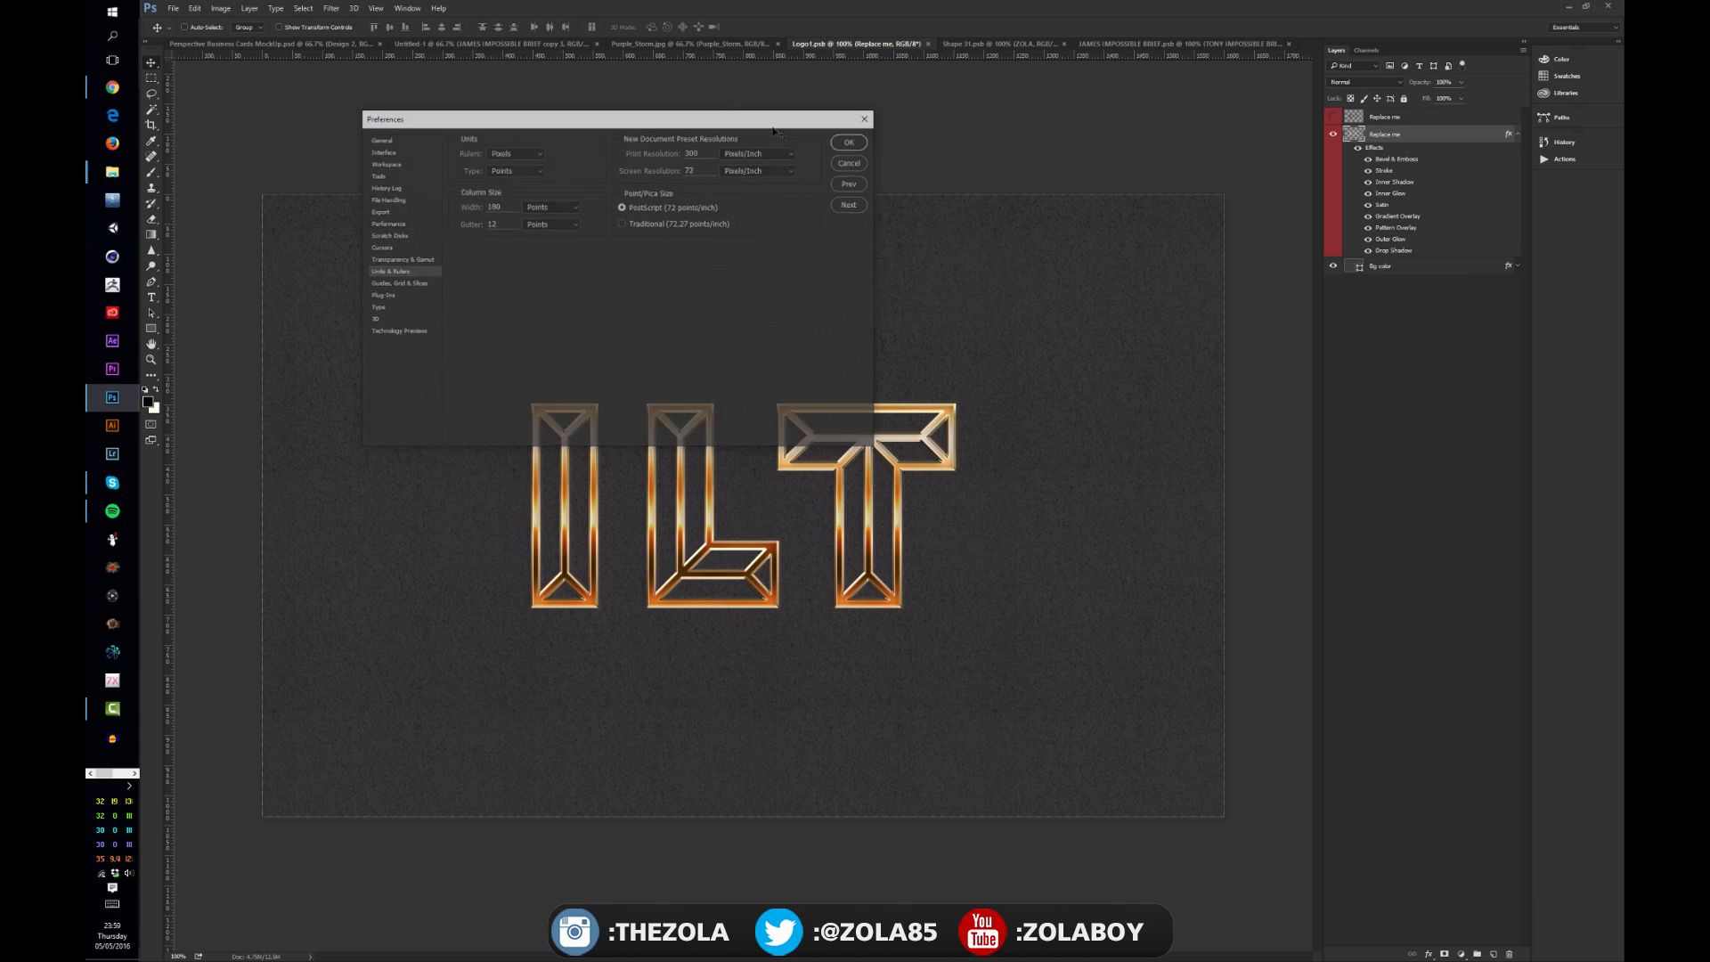
pyautogui.click(472, 44)
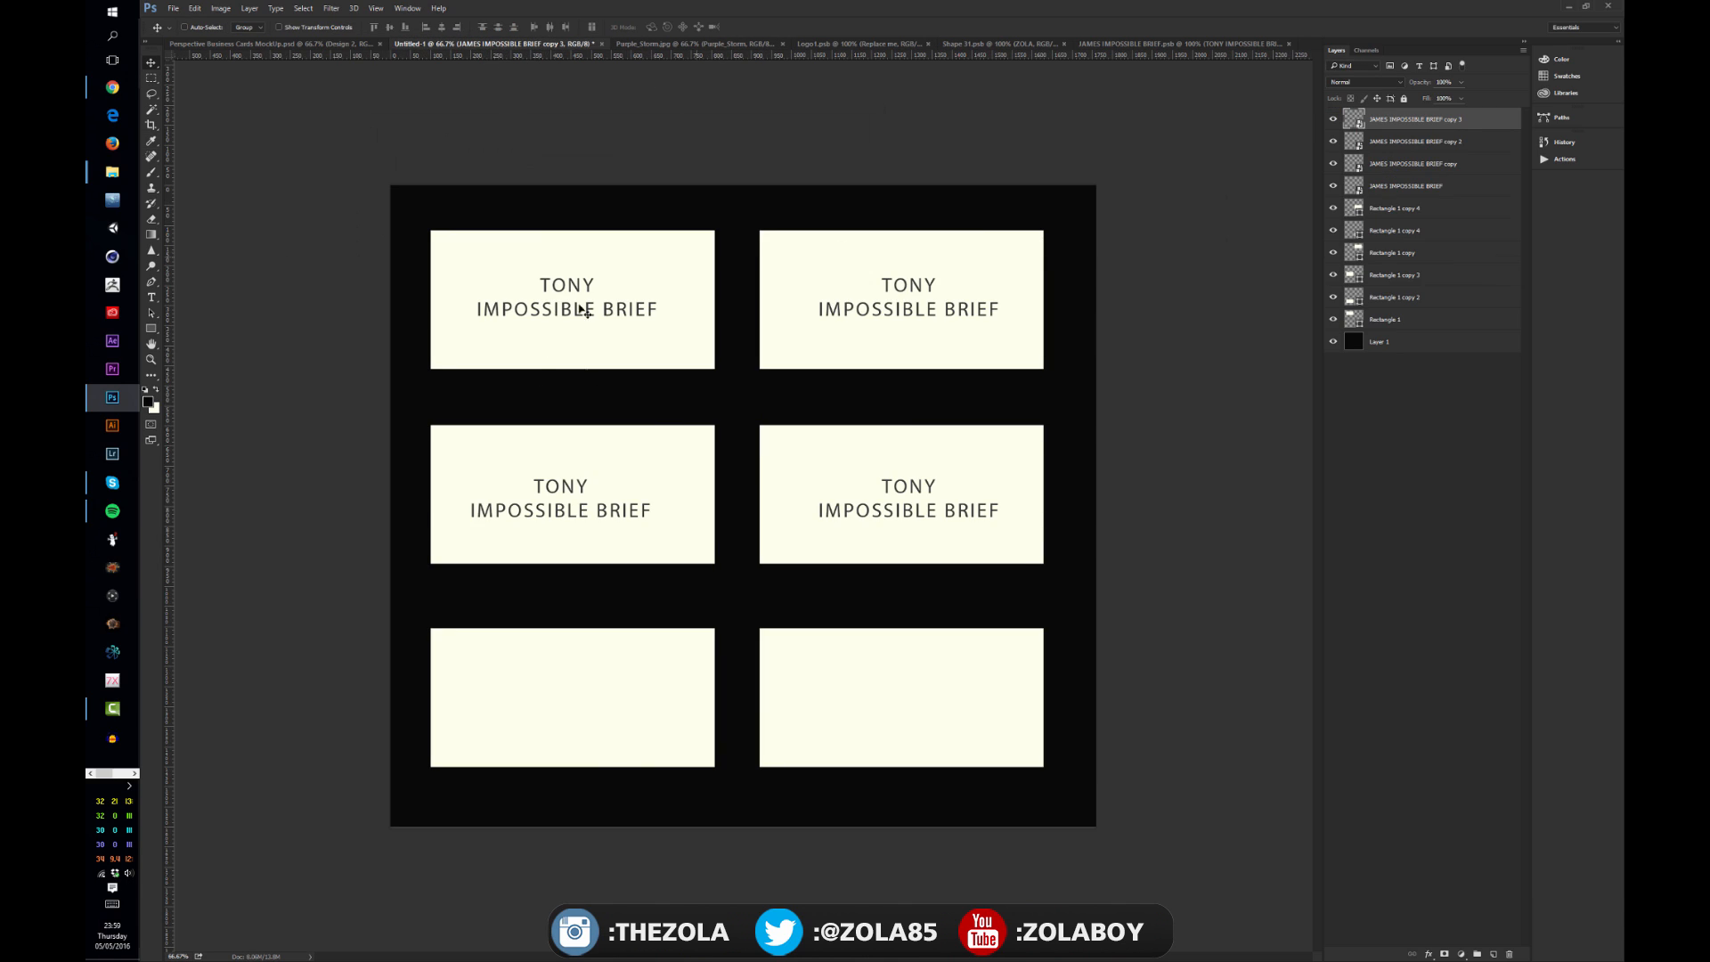
pyautogui.click(1409, 187)
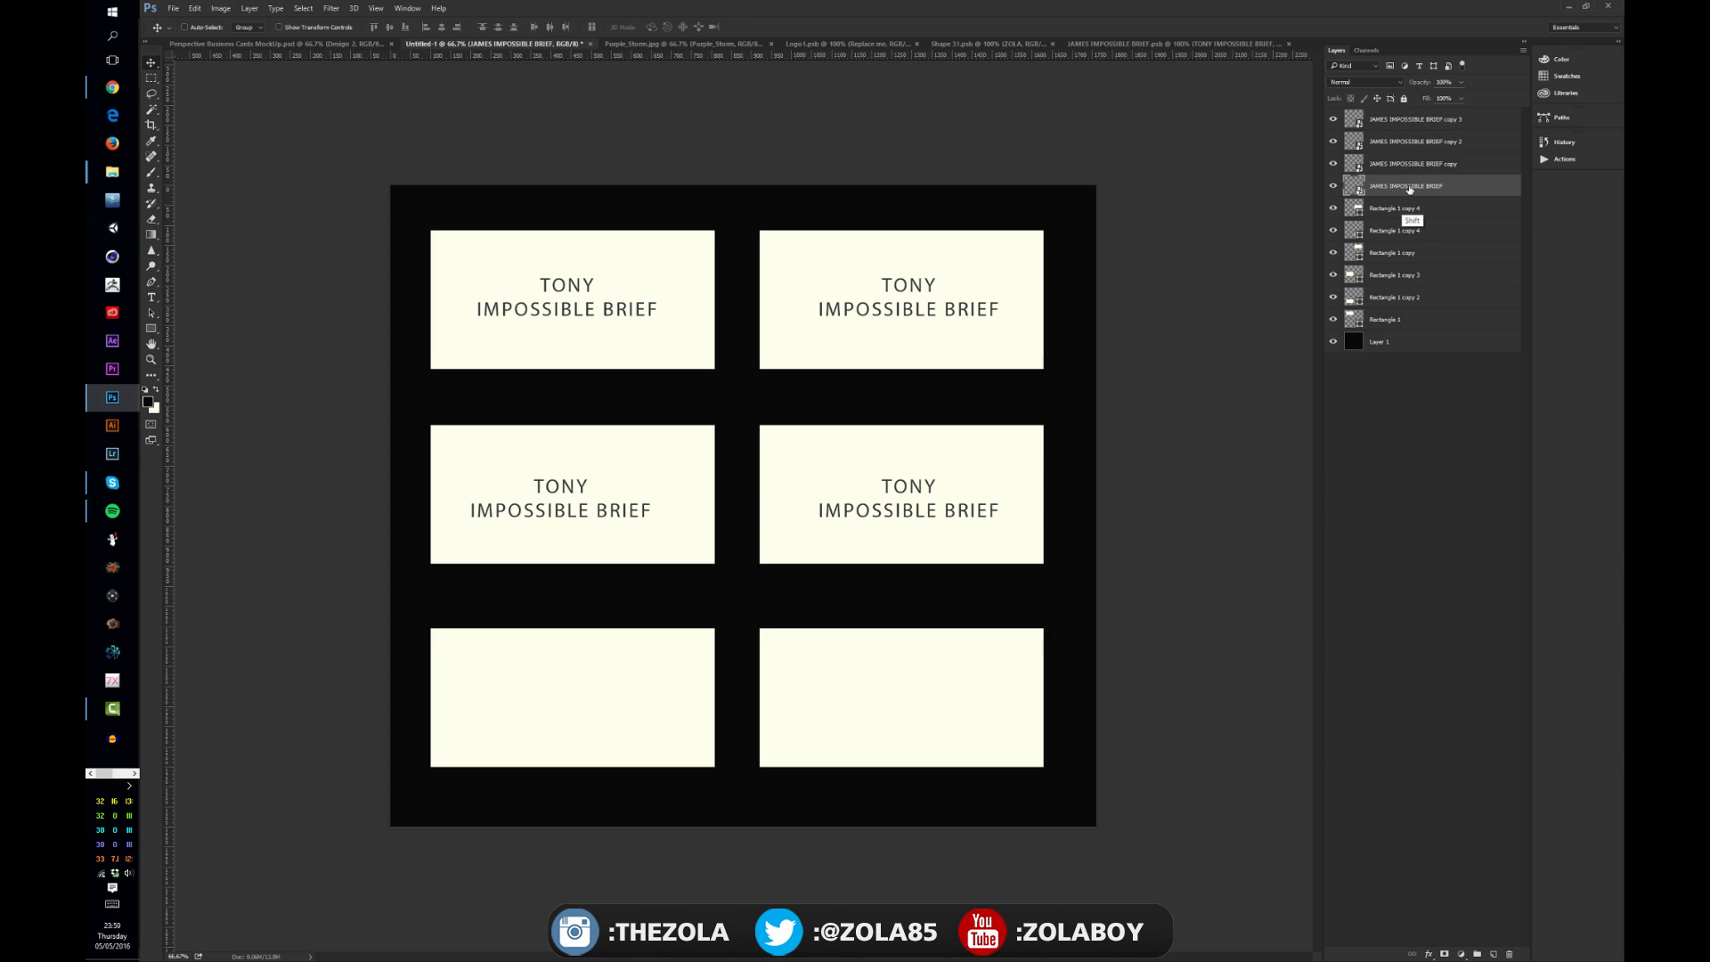
pyautogui.keyDown('shift'); pyautogui.click(1410, 164); pyautogui.keyUp('shift')
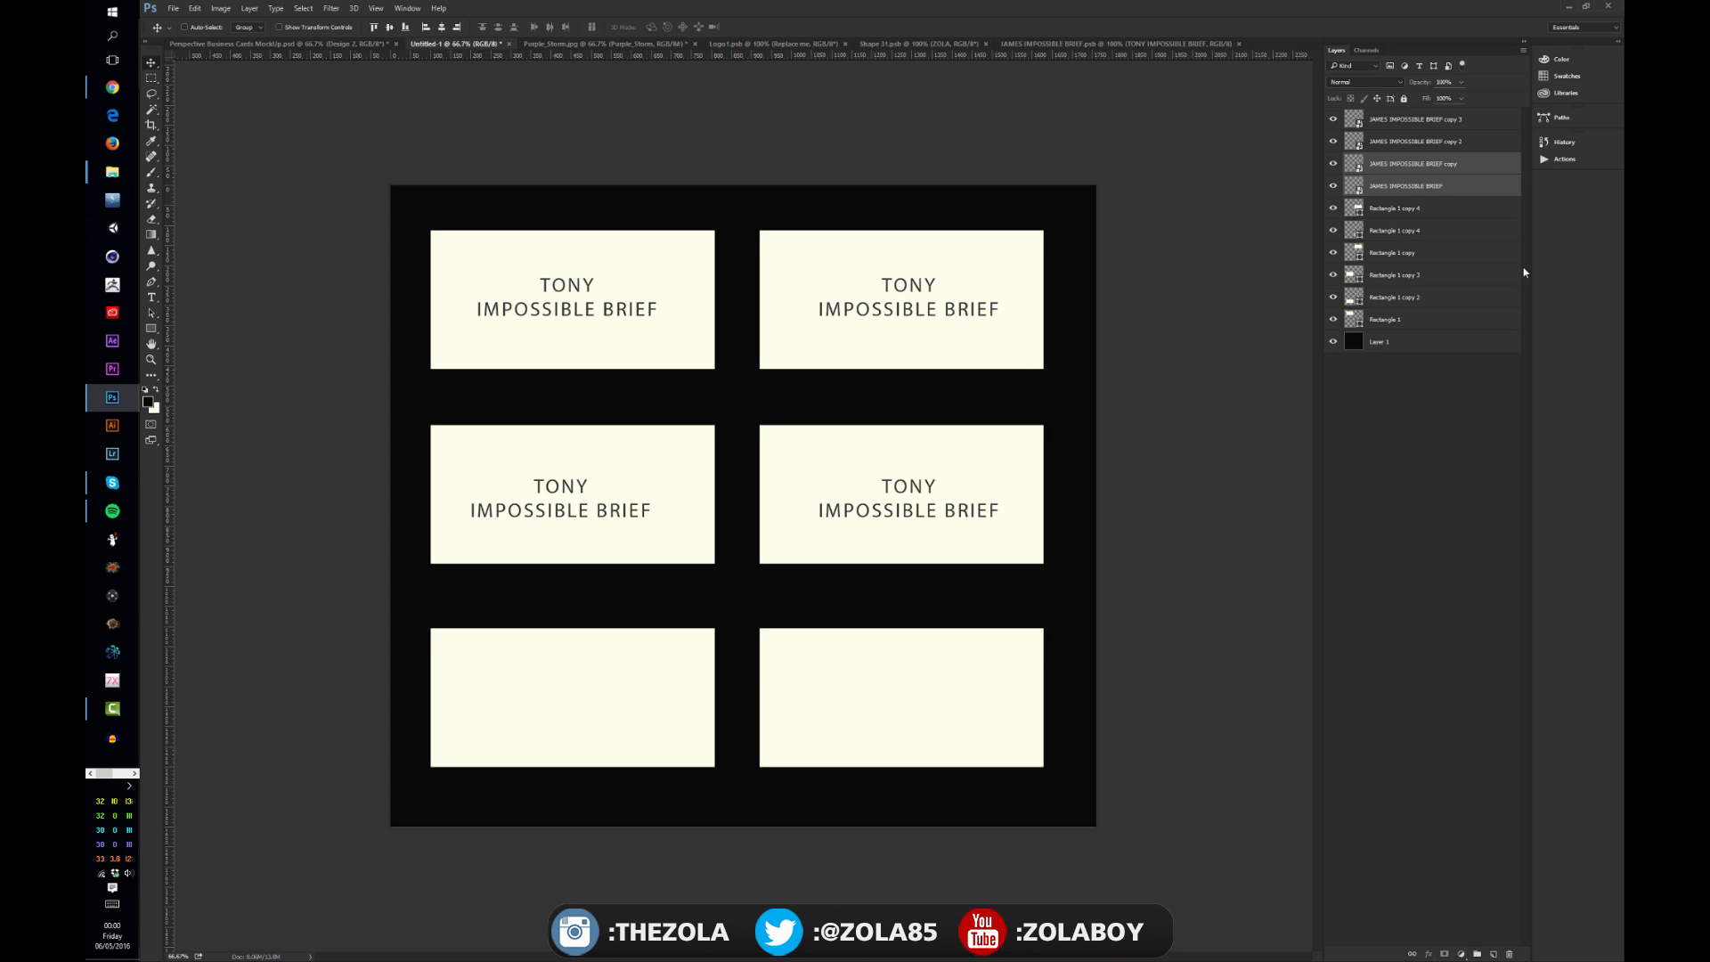
pyautogui.rightClick(1426, 184)
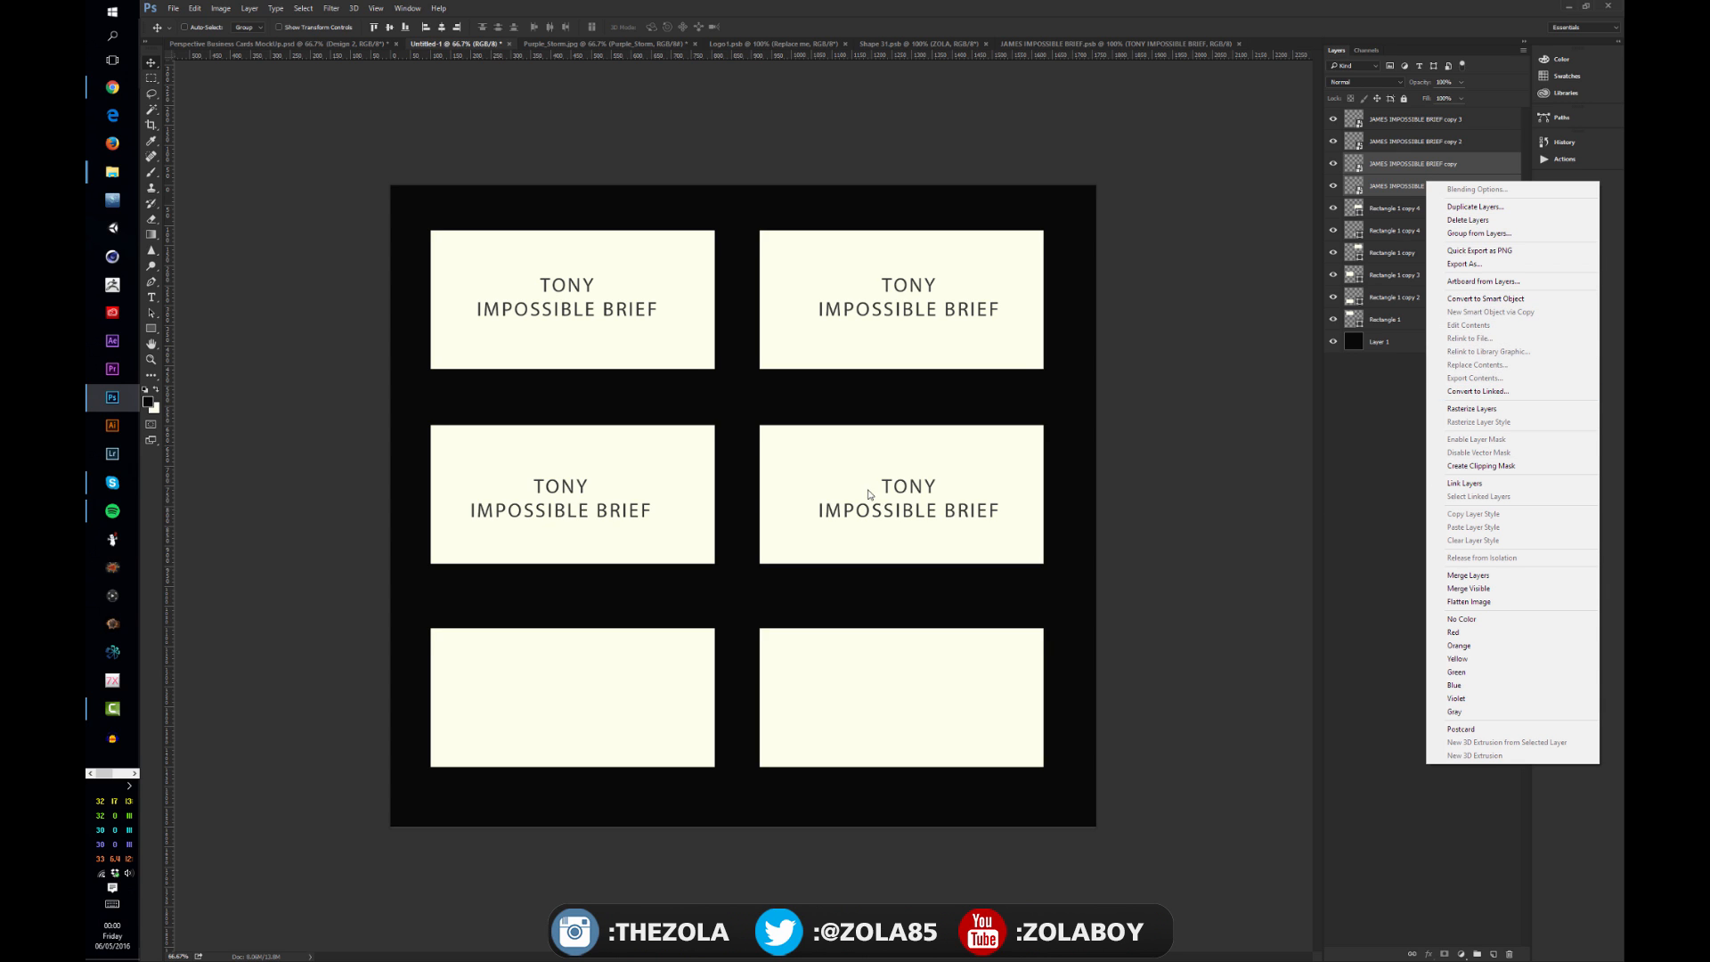
pyautogui.click(538, 830)
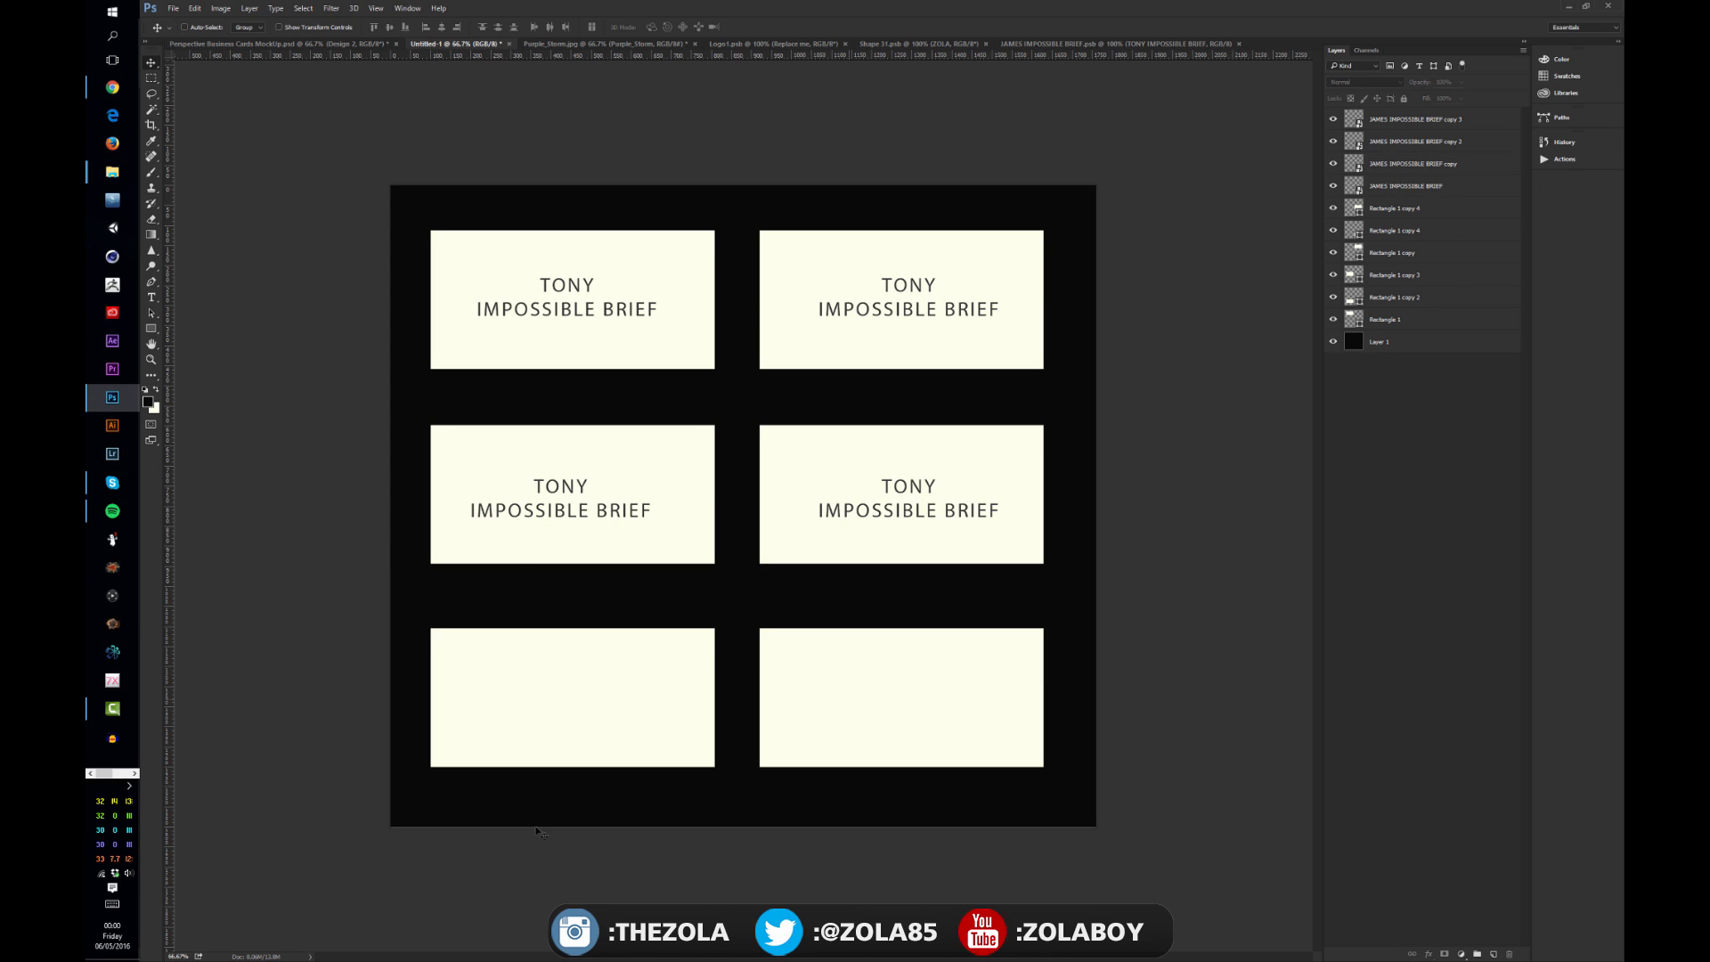